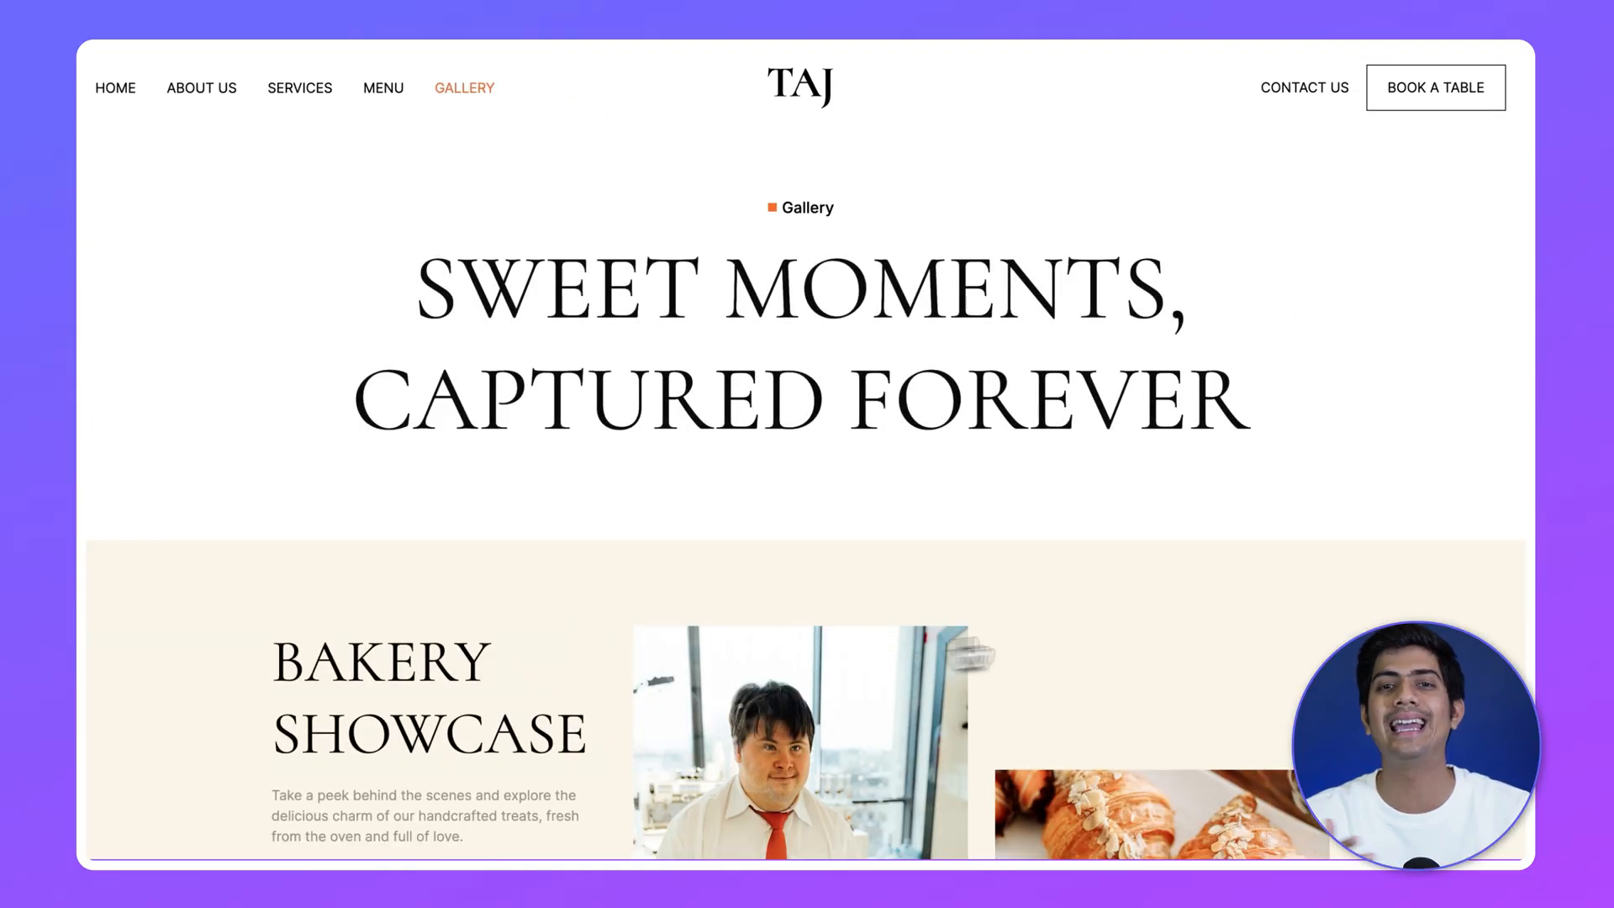
Look through the finished bakery site's Gallery and Services pages, including the FAQ section.
{"action": "scroll", "coordinate": [1394, 437], "scroll_direction": "down", "scroll_amount": 20}
{"action": "scroll", "coordinate": [1399, 436], "scroll_direction": "up", "scroll_amount": 15}
{"action": "scroll", "coordinate": [1402, 437], "scroll_direction": "up", "scroll_amount": 5}
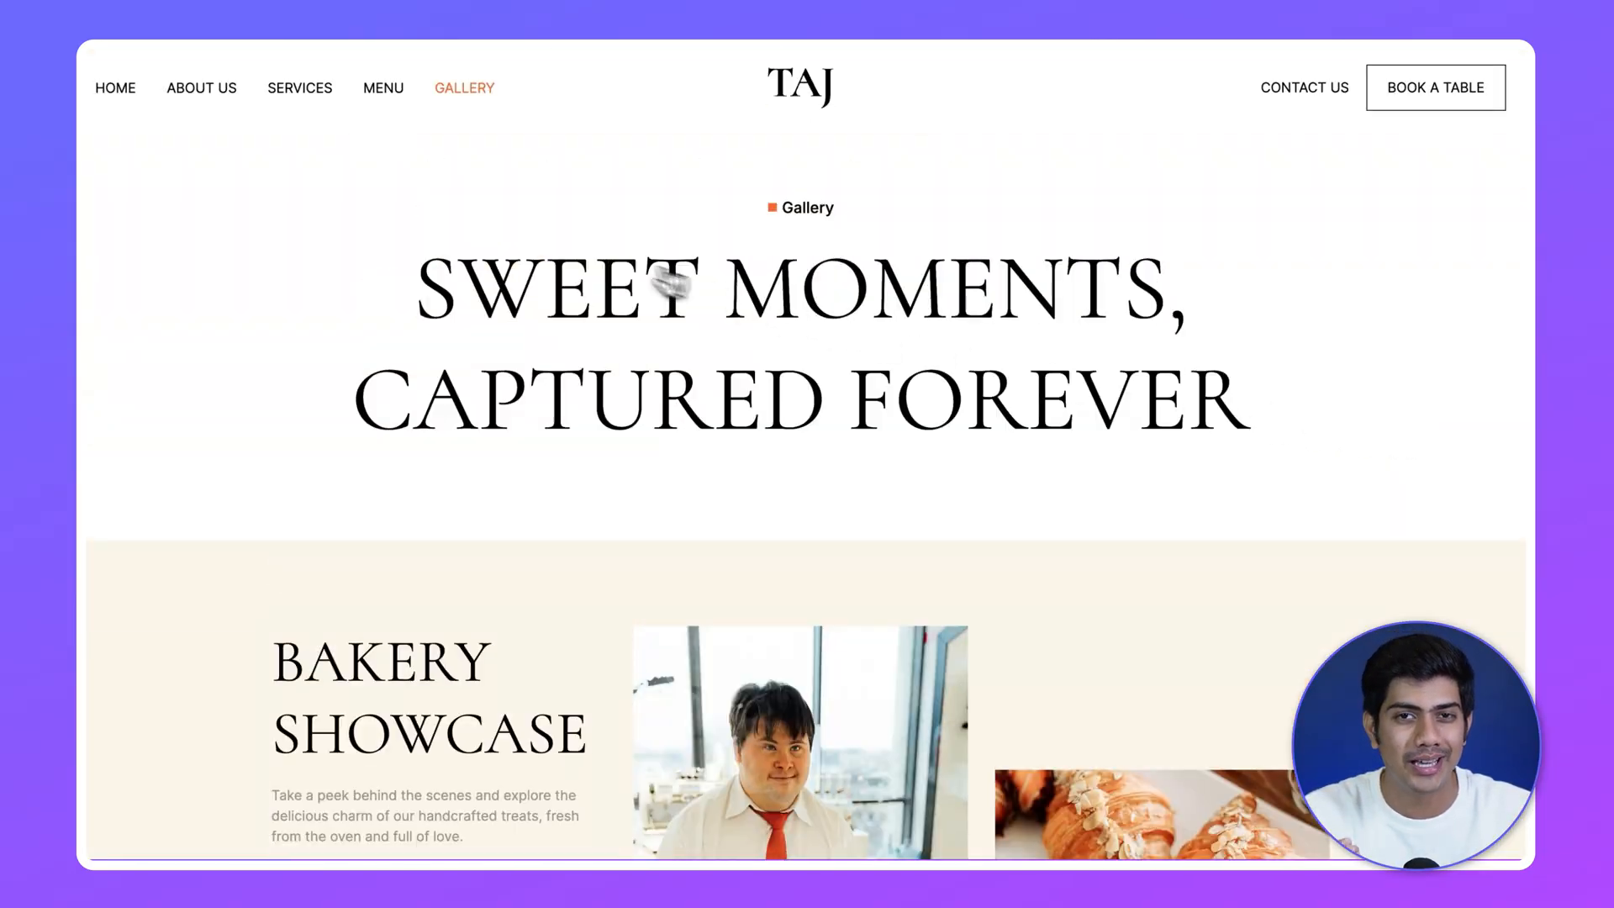
{"action": "left_click", "coordinate": [289, 87]}
{"action": "scroll", "coordinate": [1369, 371], "scroll_direction": "down", "scroll_amount": 15}
{"action": "scroll", "coordinate": [1368, 378], "scroll_direction": "down", "scroll_amount": 10}
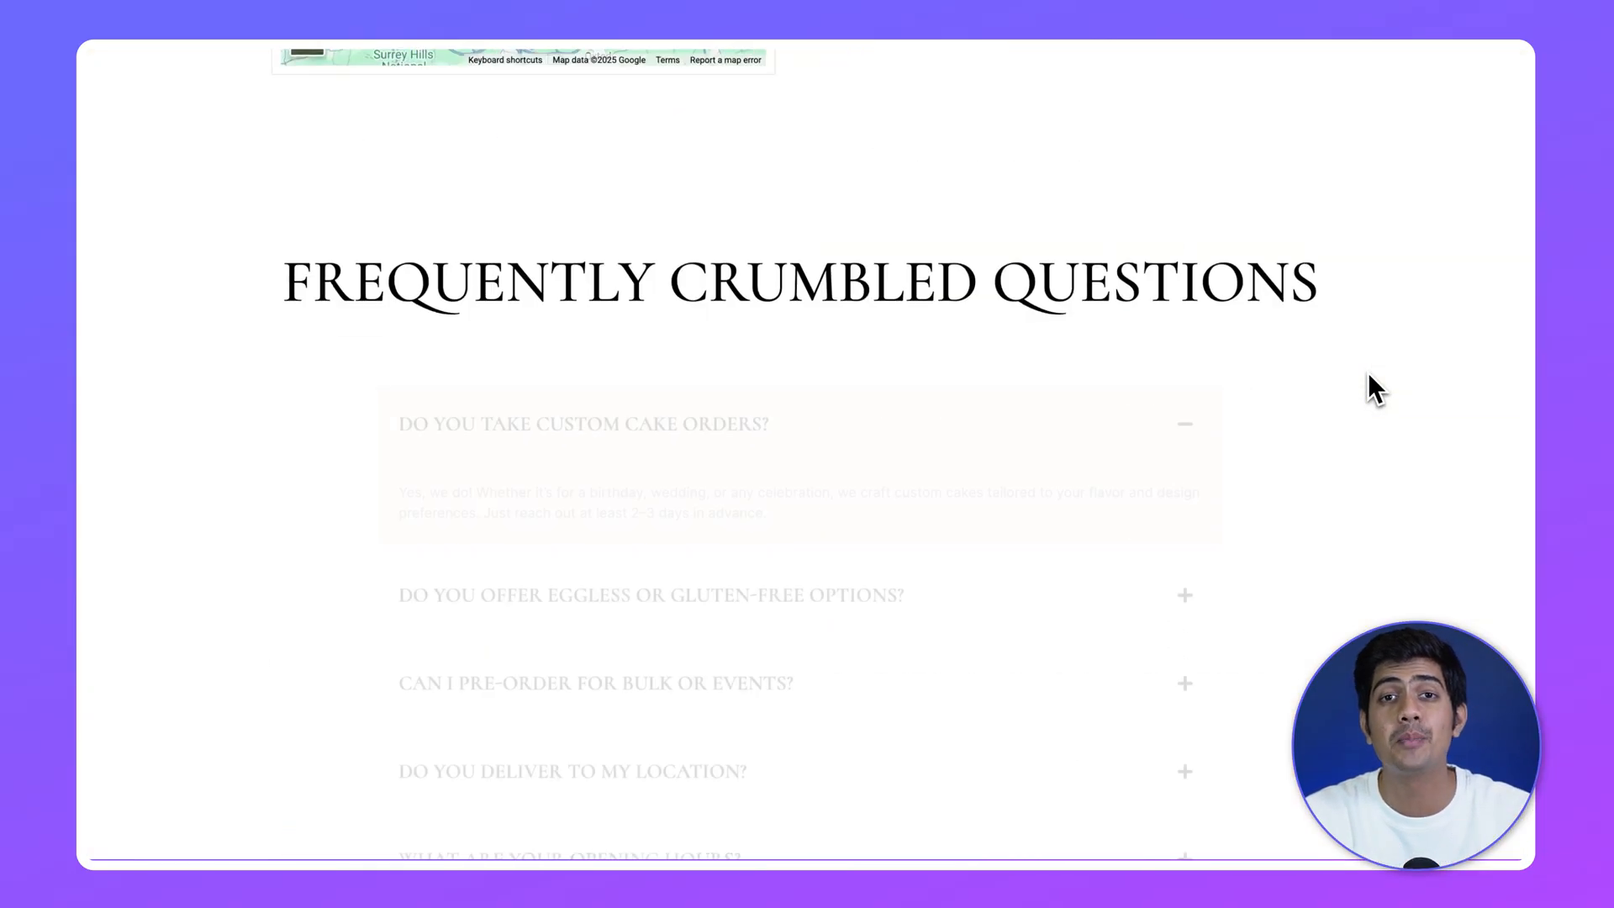
{"action": "scroll", "coordinate": [1369, 378], "scroll_direction": "up", "scroll_amount": 20}
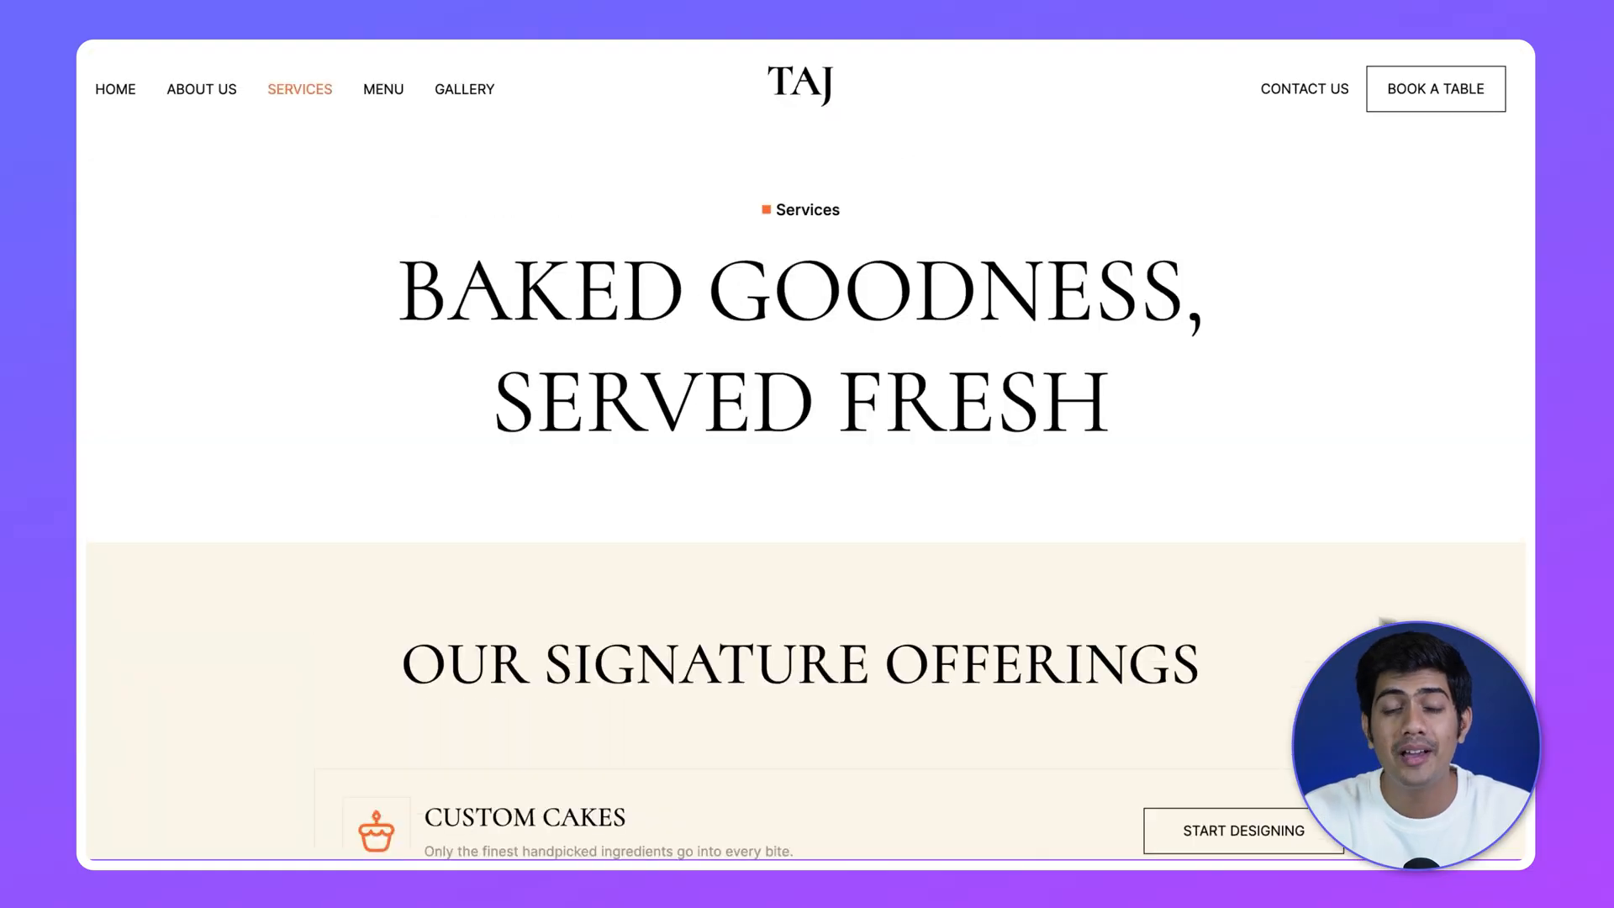
Open the bakery site's Home page and look over the hero, map, contact form and FAQ sections.
{"action": "left_click", "coordinate": [122, 88]}
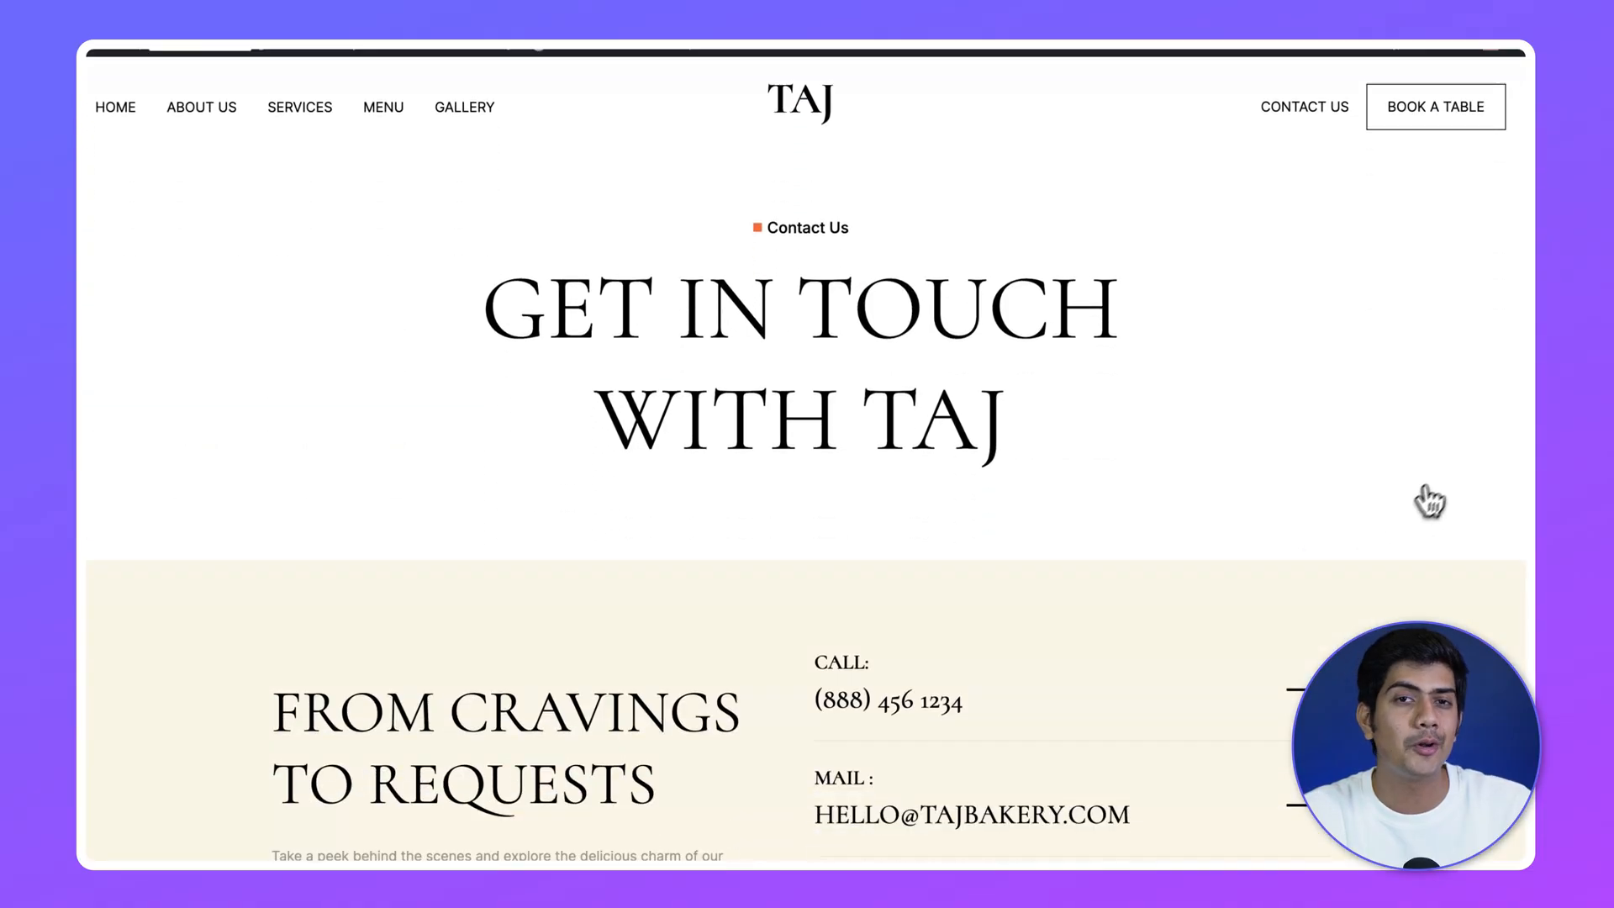
{"action": "scroll", "coordinate": [1433, 492], "scroll_direction": "down", "scroll_amount": 8}
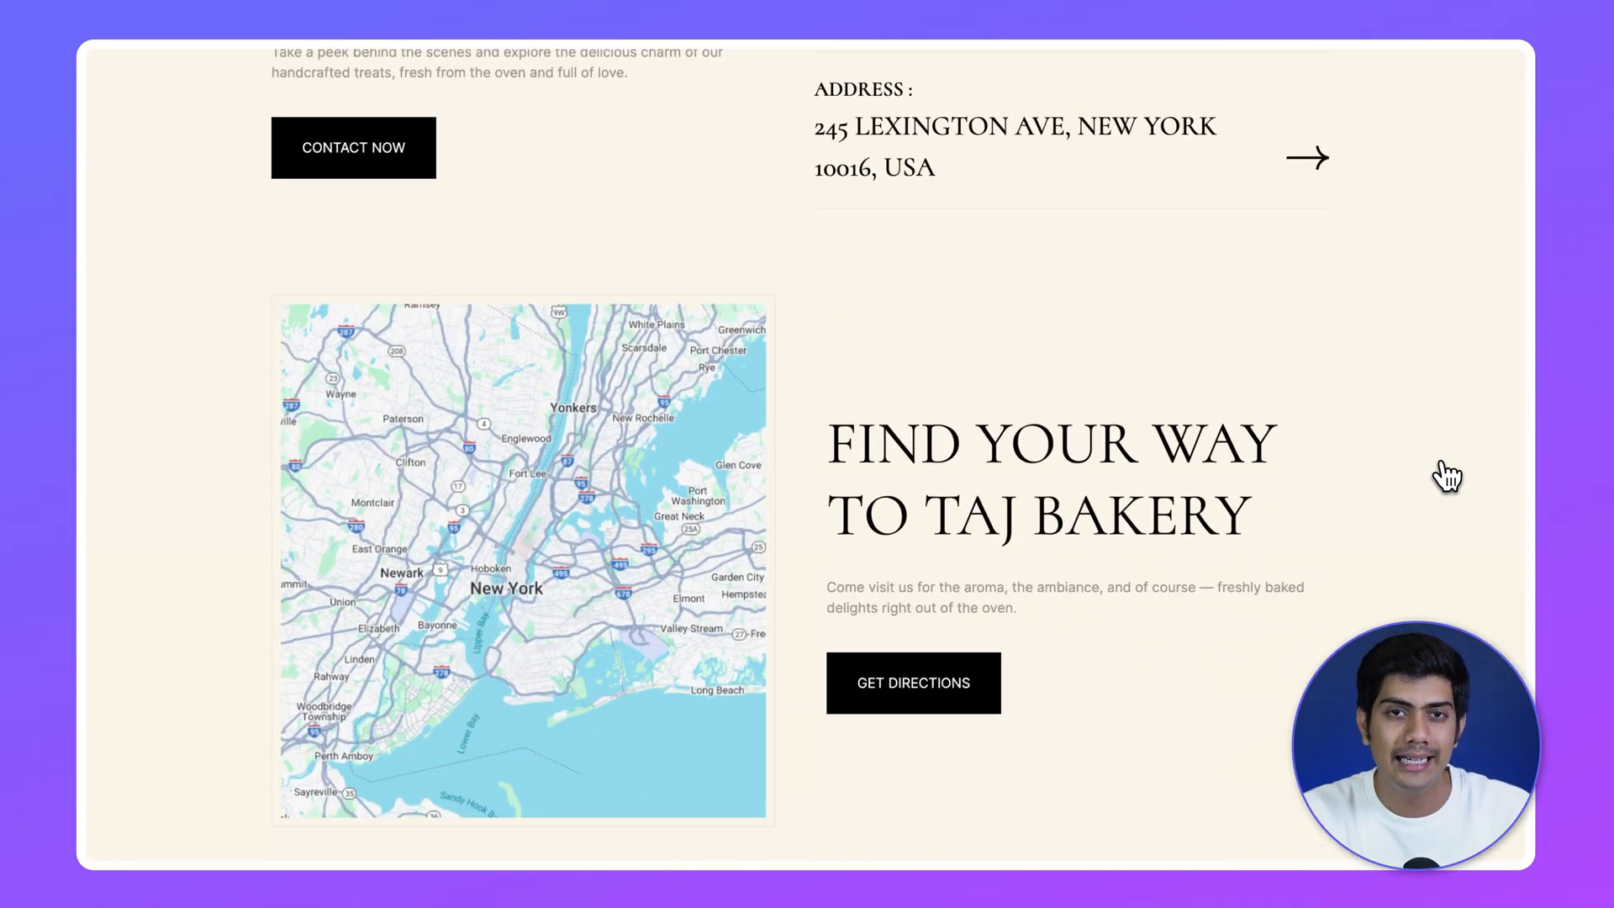
{"action": "scroll", "coordinate": [1445, 475], "scroll_direction": "down", "scroll_amount": 6}
{"action": "scroll", "coordinate": [1446, 475], "scroll_direction": "down", "scroll_amount": 7}
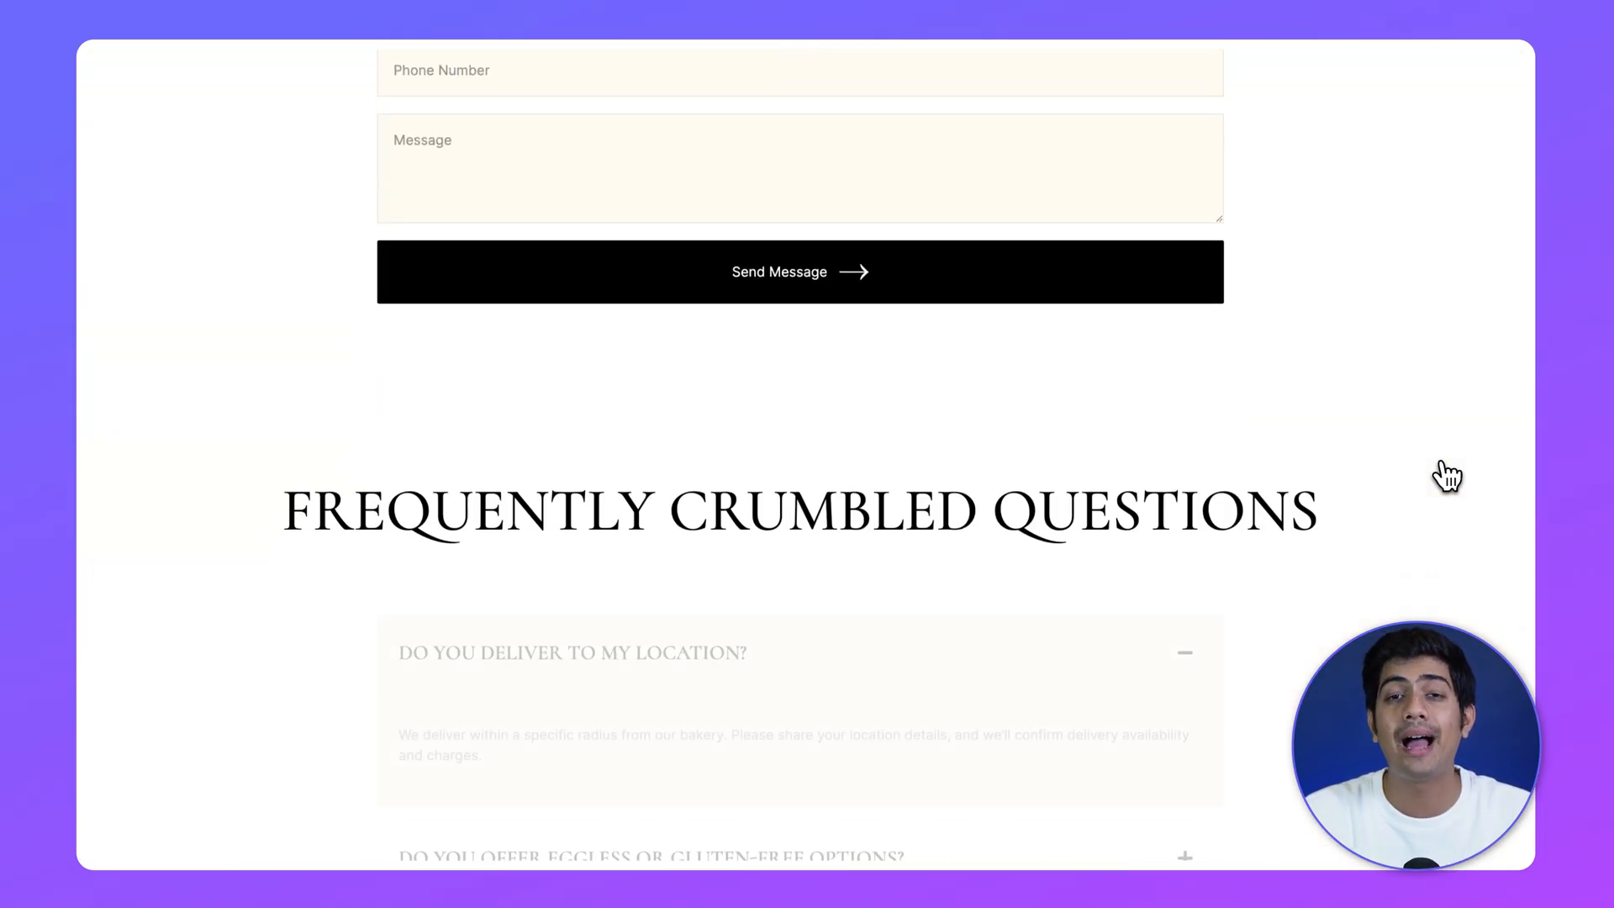
{"action": "scroll", "coordinate": [1446, 475], "scroll_direction": "down", "scroll_amount": 10}
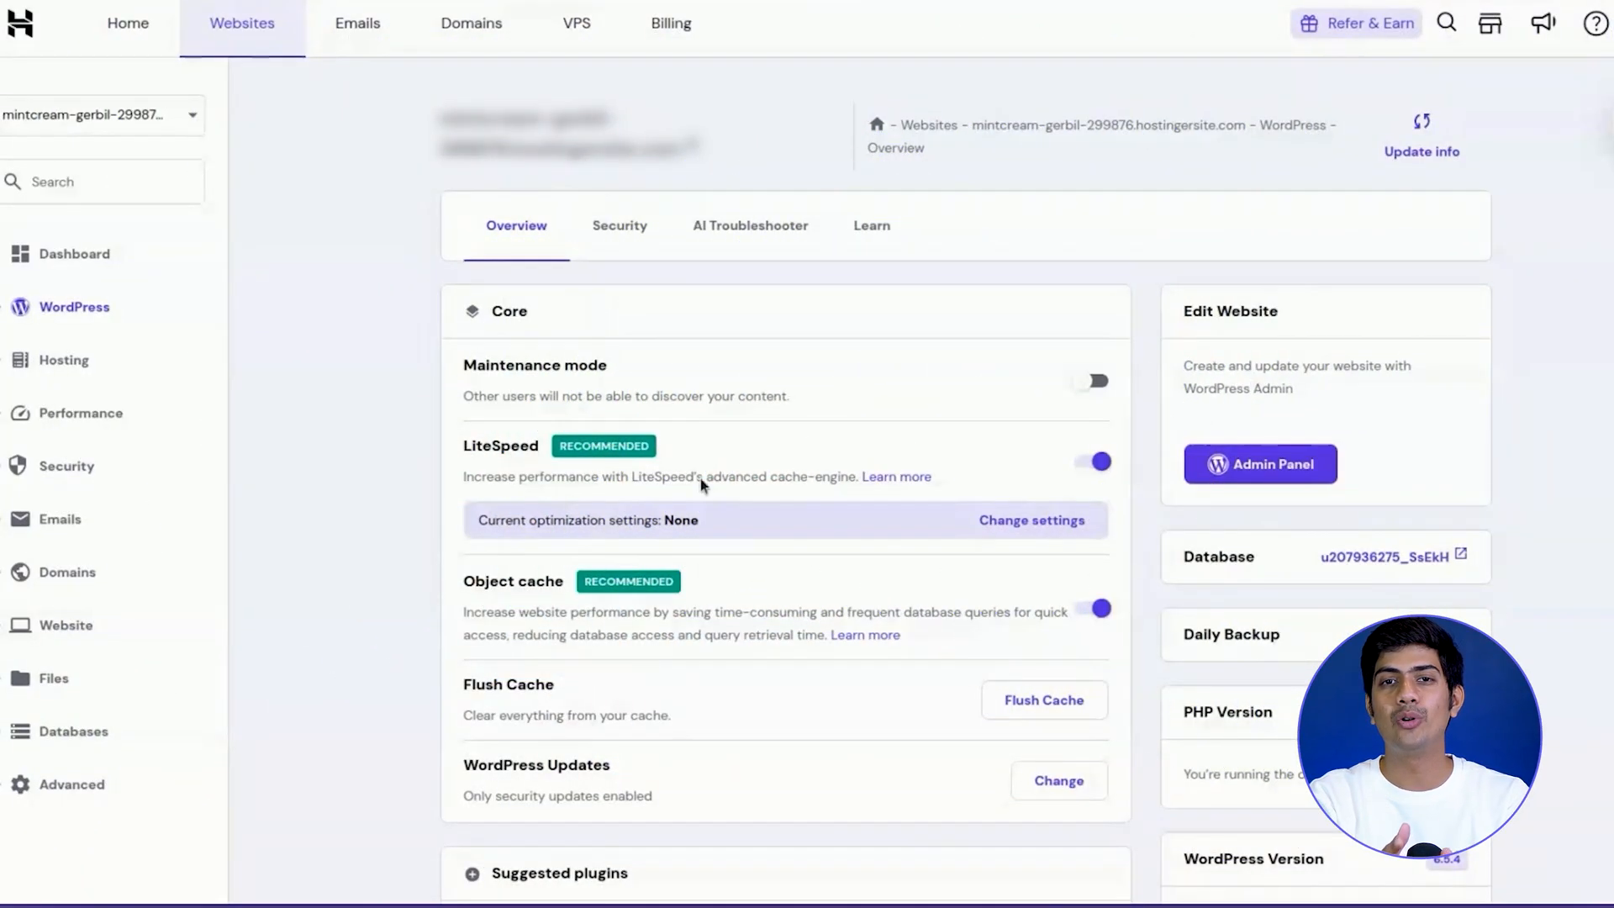
Review the site's WordPress overview, security settings, hosting plan details and resource usage in the Hostinger panel.
{"action": "scroll", "coordinate": [481, 681], "scroll_direction": "down", "scroll_amount": 3}
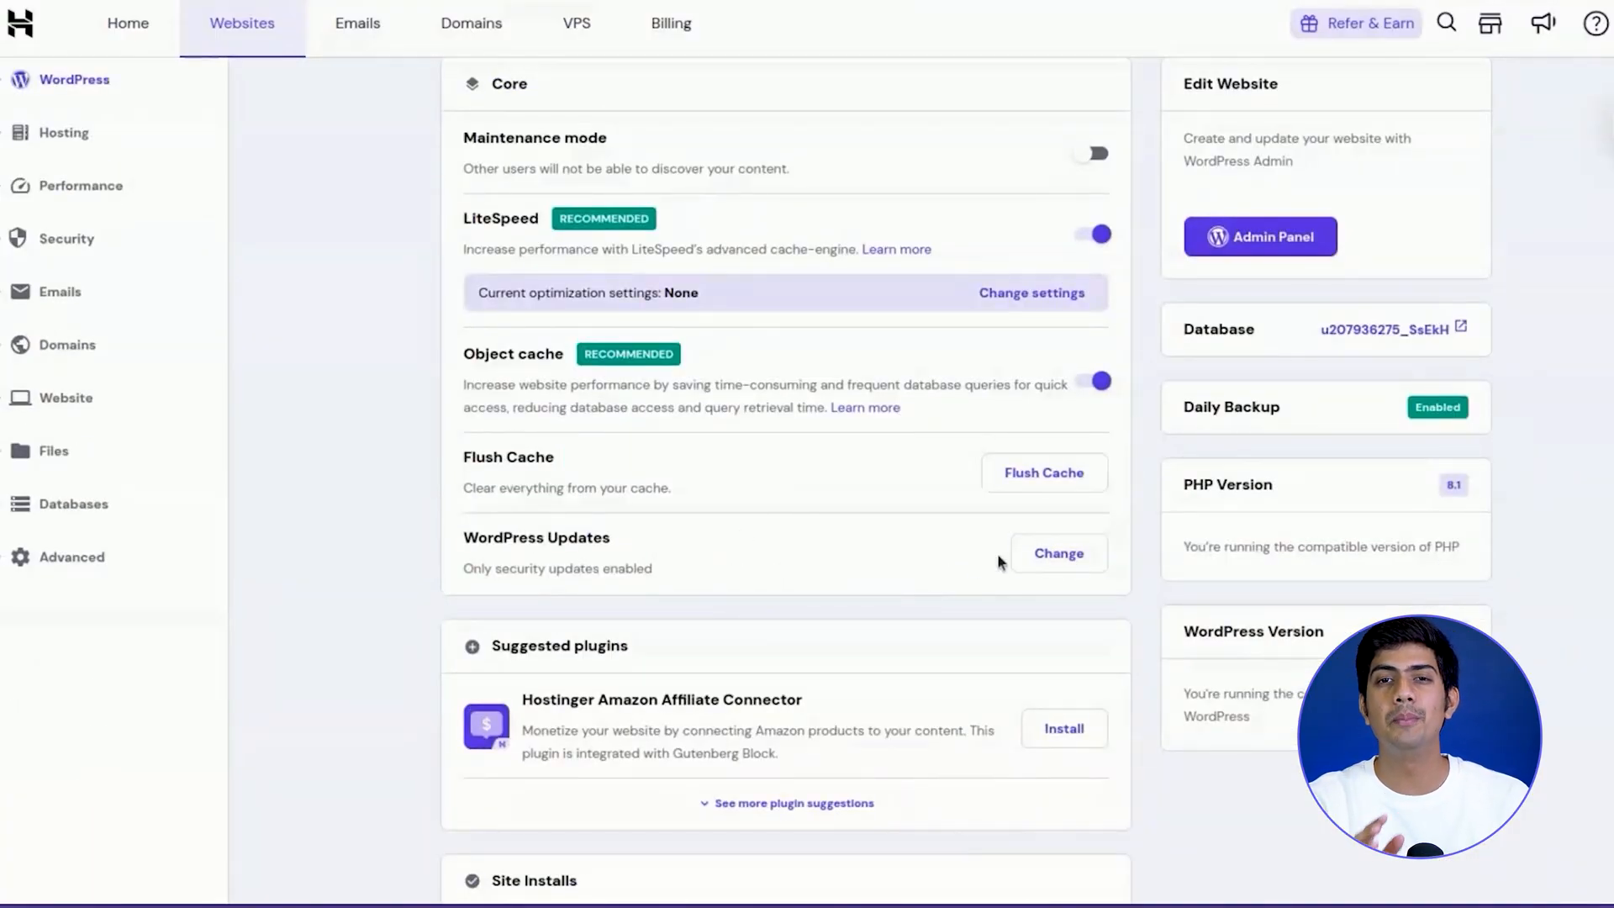
{"action": "scroll", "coordinate": [567, 584], "scroll_direction": "down", "scroll_amount": 3}
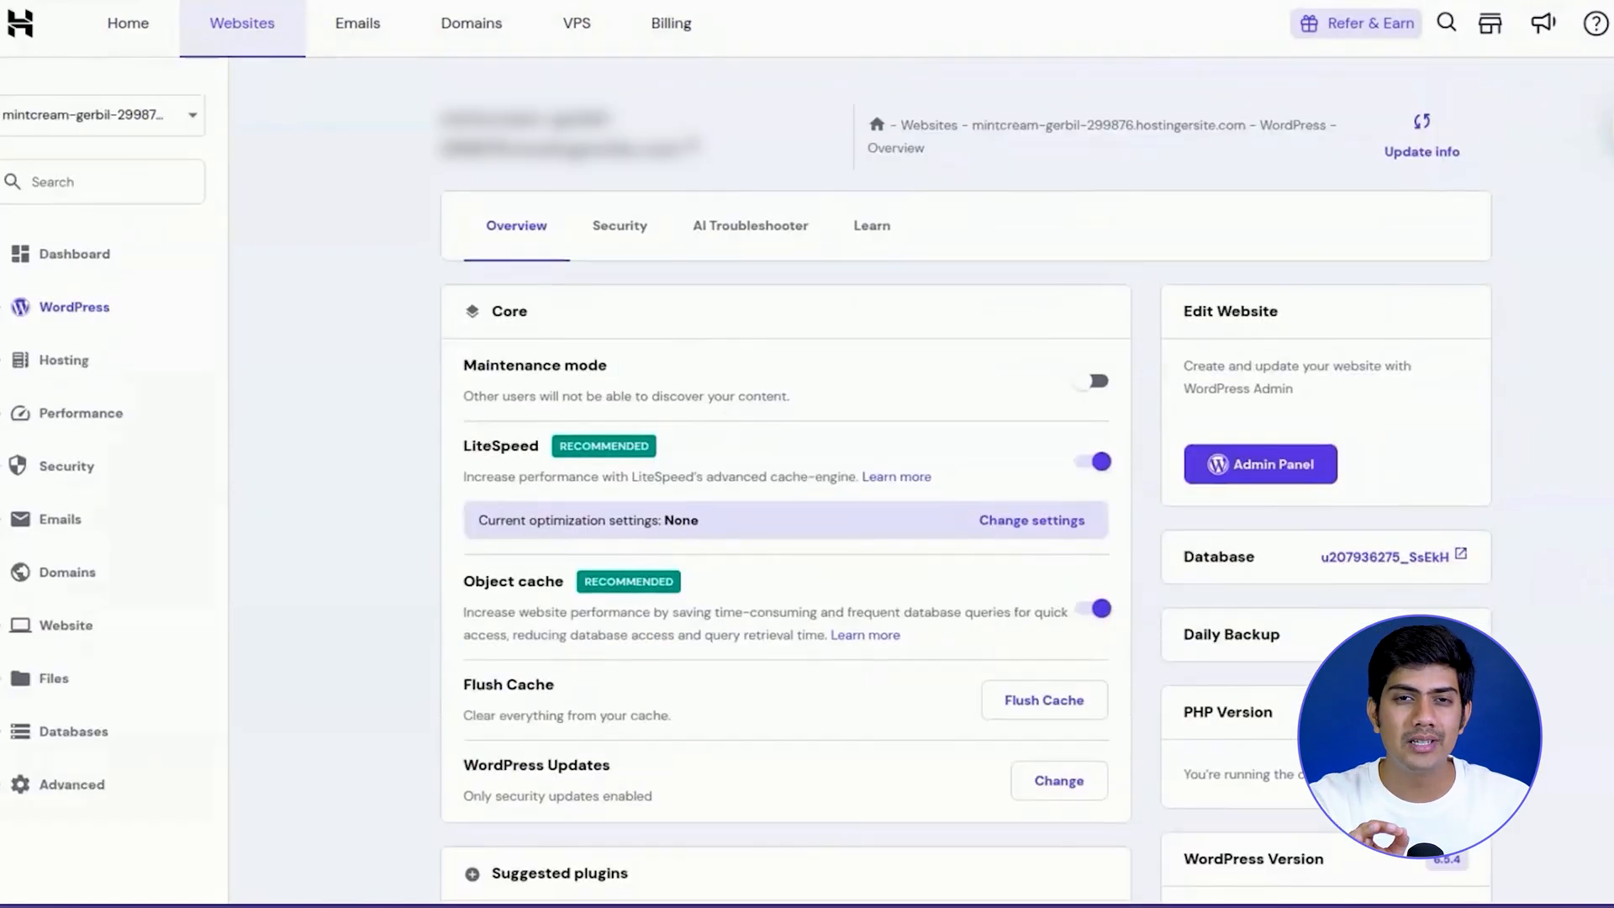
{"action": "scroll", "coordinate": [1446, 483], "scroll_direction": "down", "scroll_amount": 3}
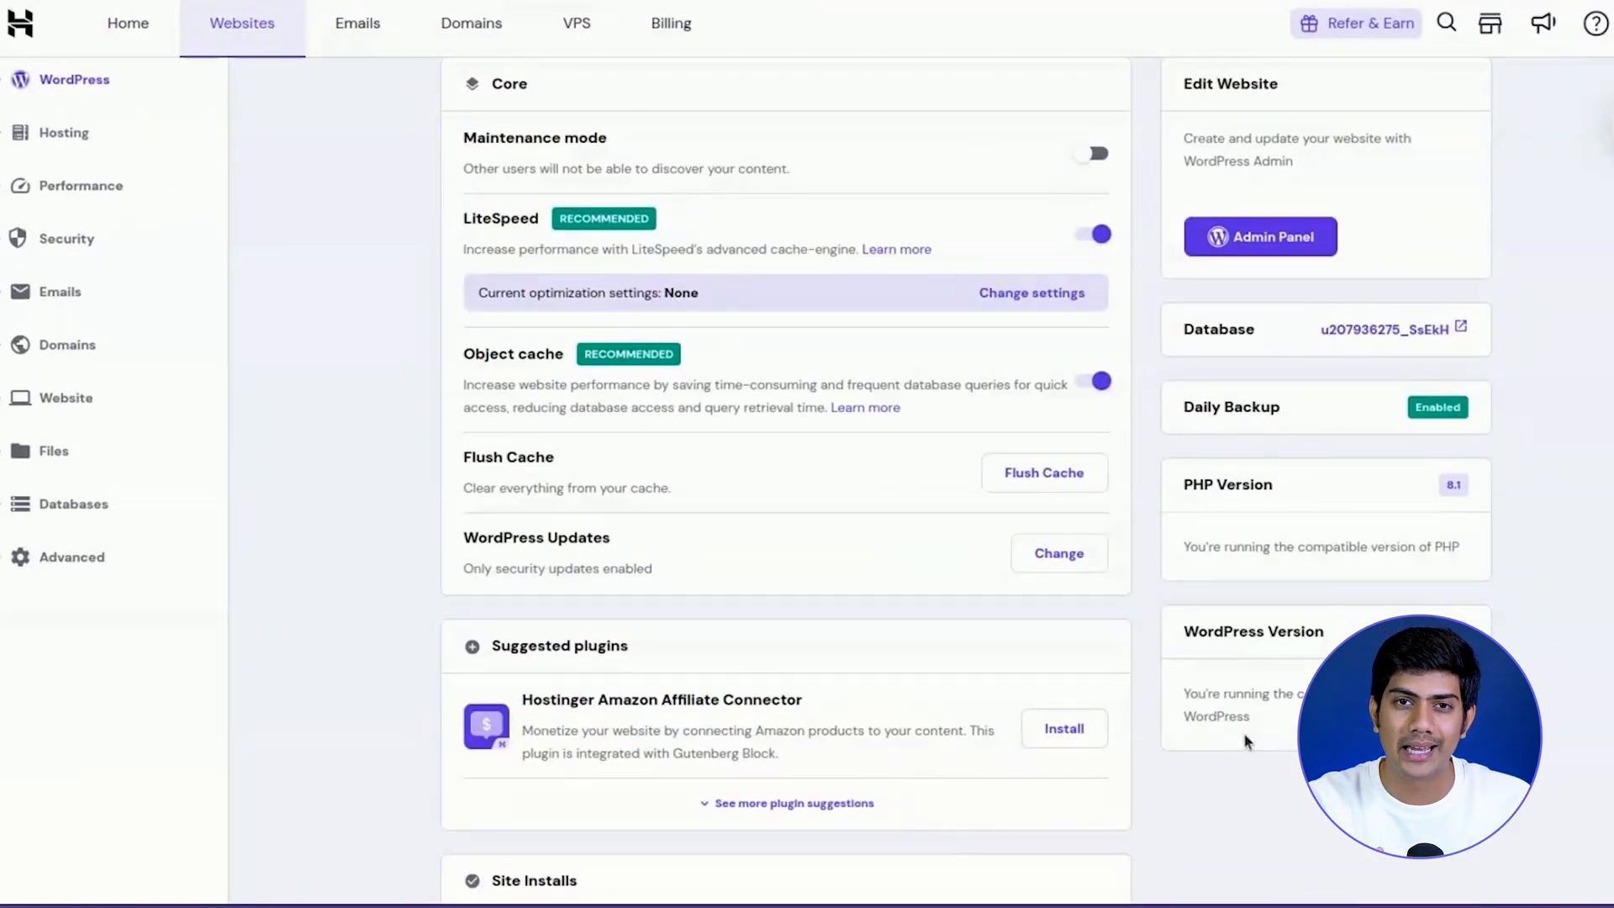
{"action": "scroll", "coordinate": [897, 472], "scroll_direction": "up", "scroll_amount": 3}
{"action": "left_click", "coordinate": [620, 229]}
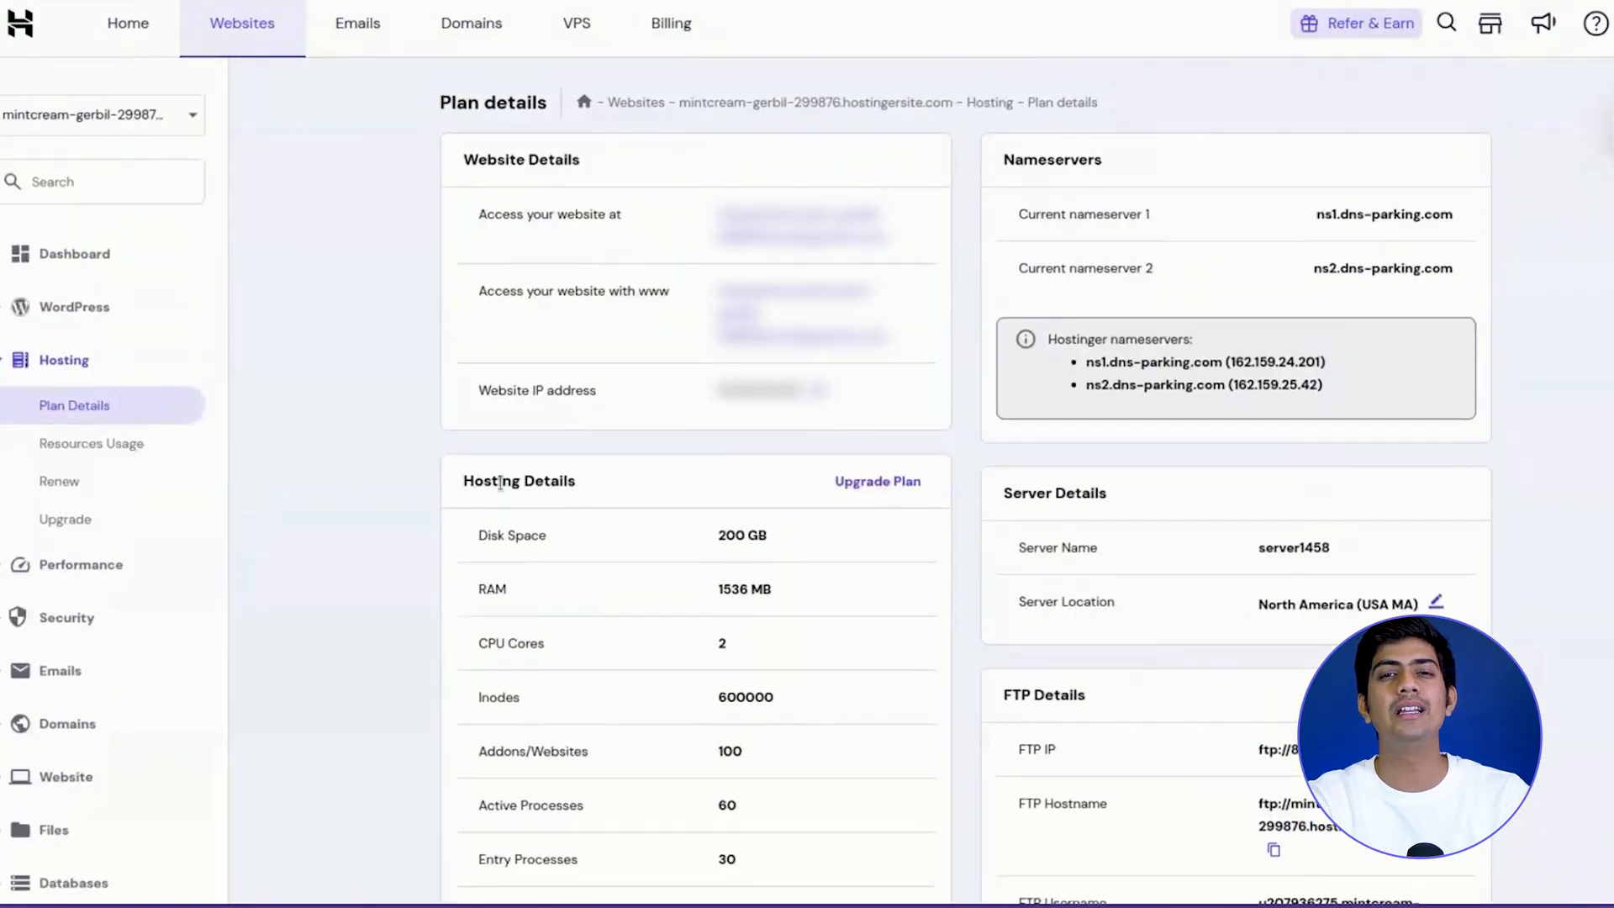
{"action": "left_click", "coordinate": [107, 450]}
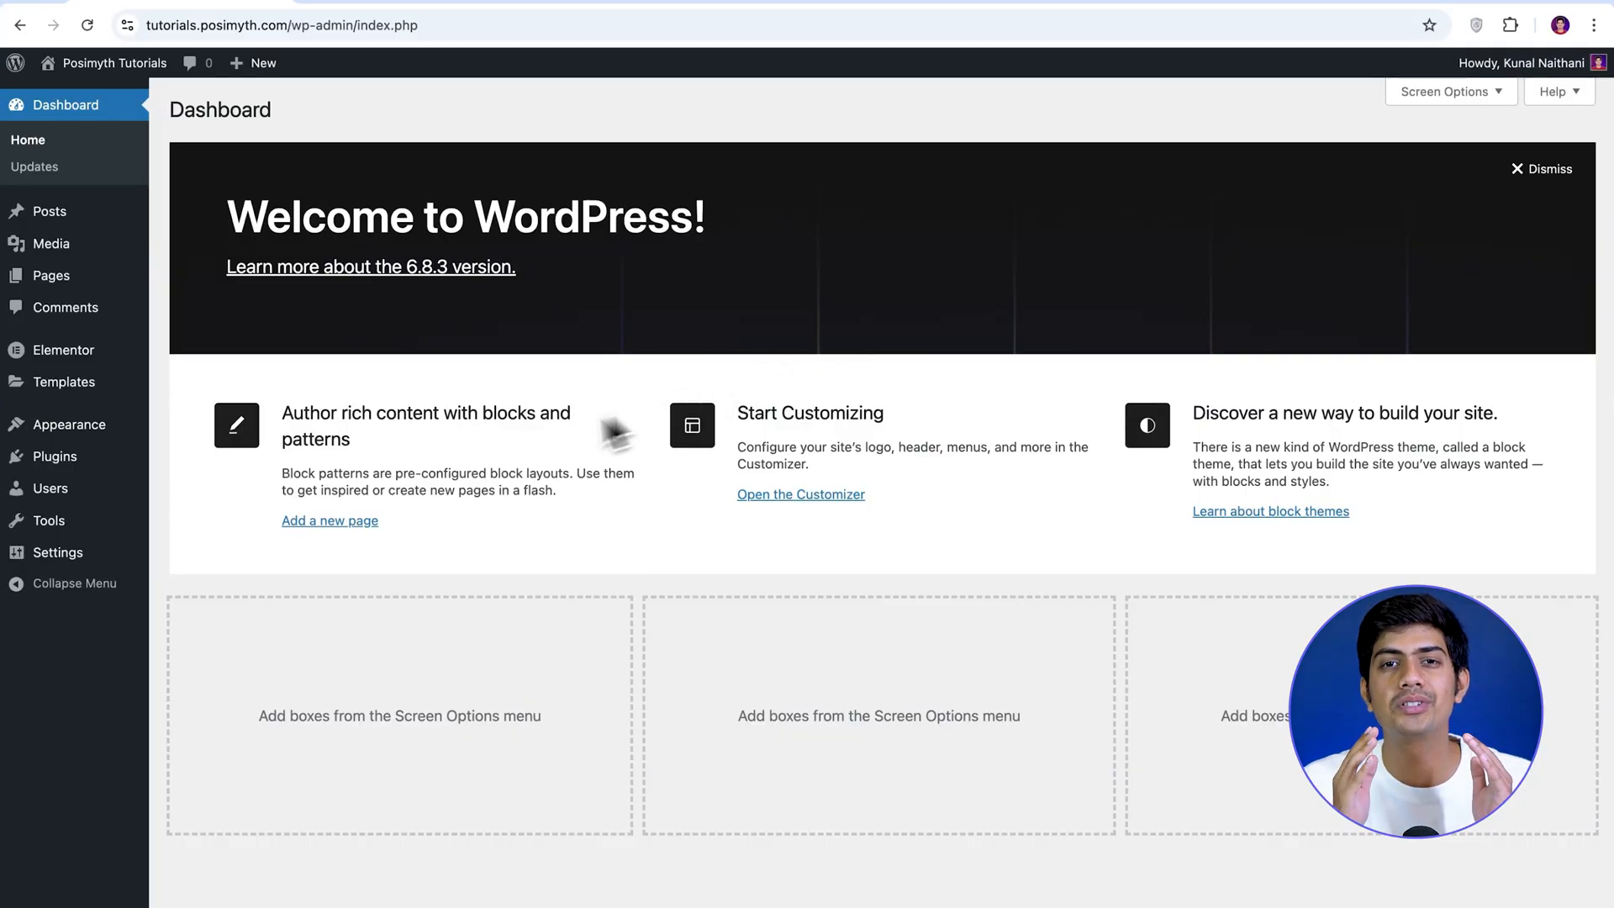
In WordPress, search the plugin directory for "The Plus Addons" and install and activate The Plus Addons for Elementor.
{"action": "mouse_move", "coordinate": [105, 464]}
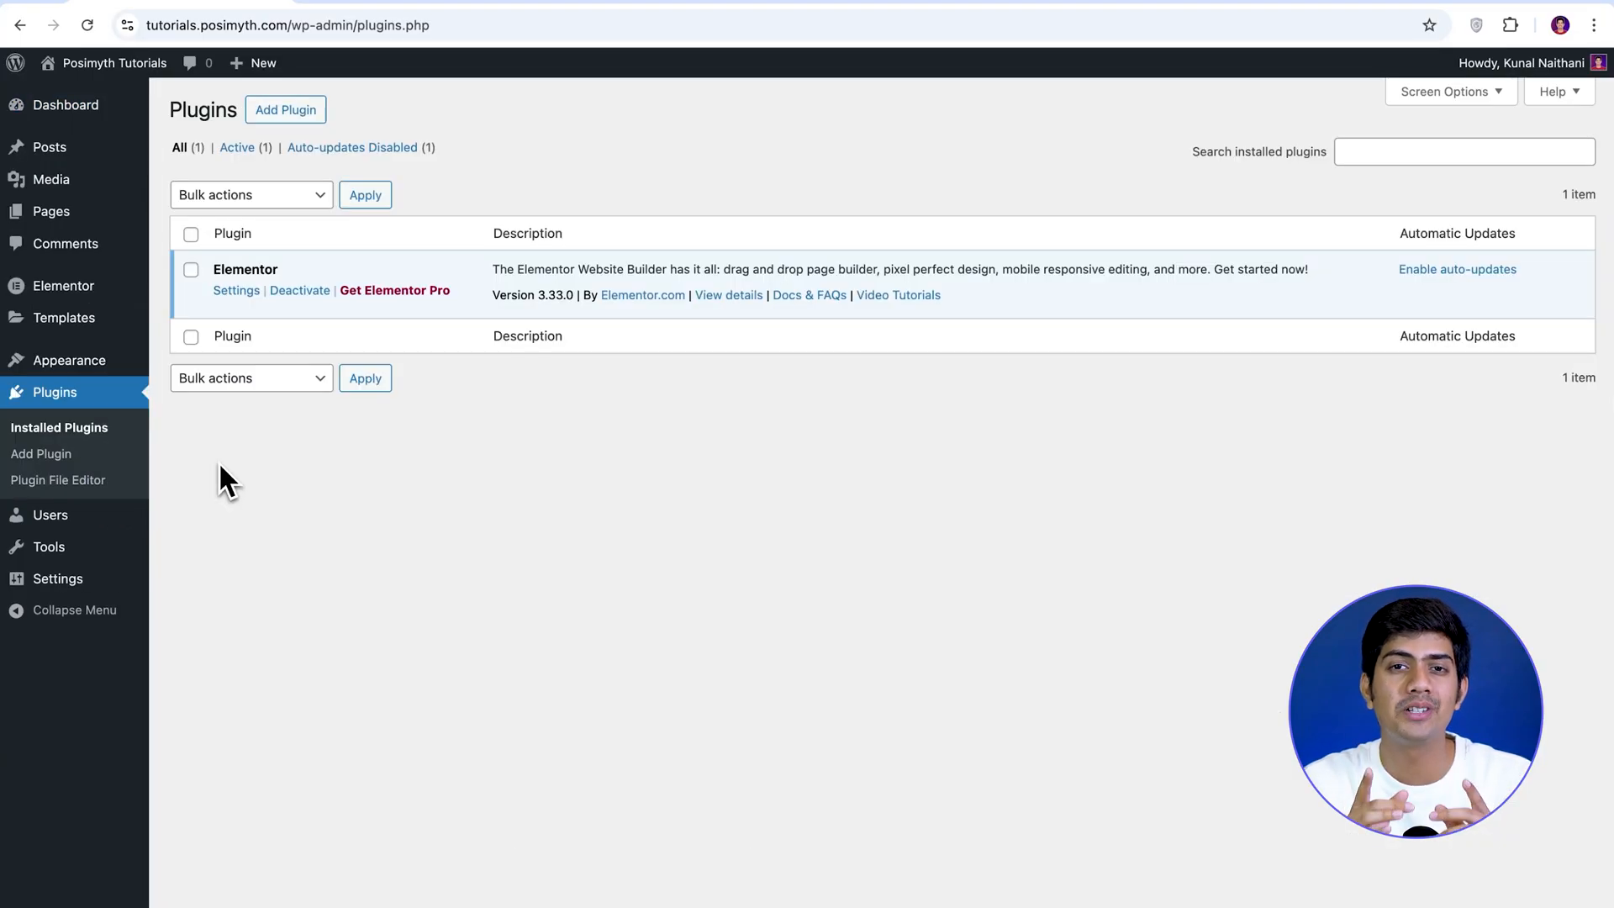
{"action": "left_click", "coordinate": [191, 270]}
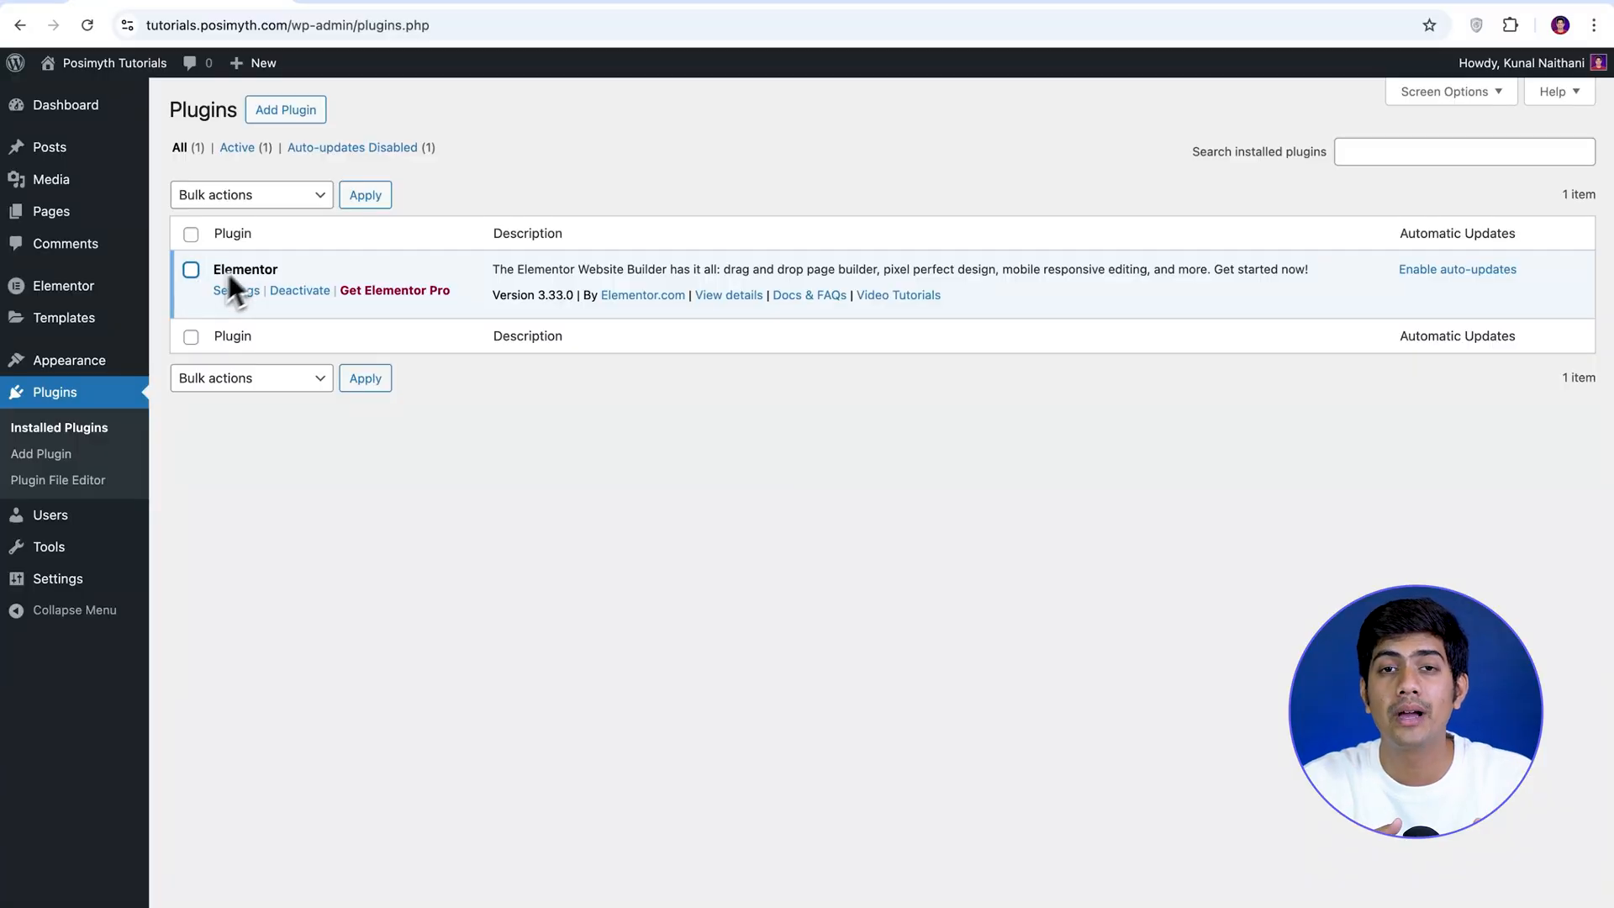
{"action": "left_click", "coordinate": [295, 118]}
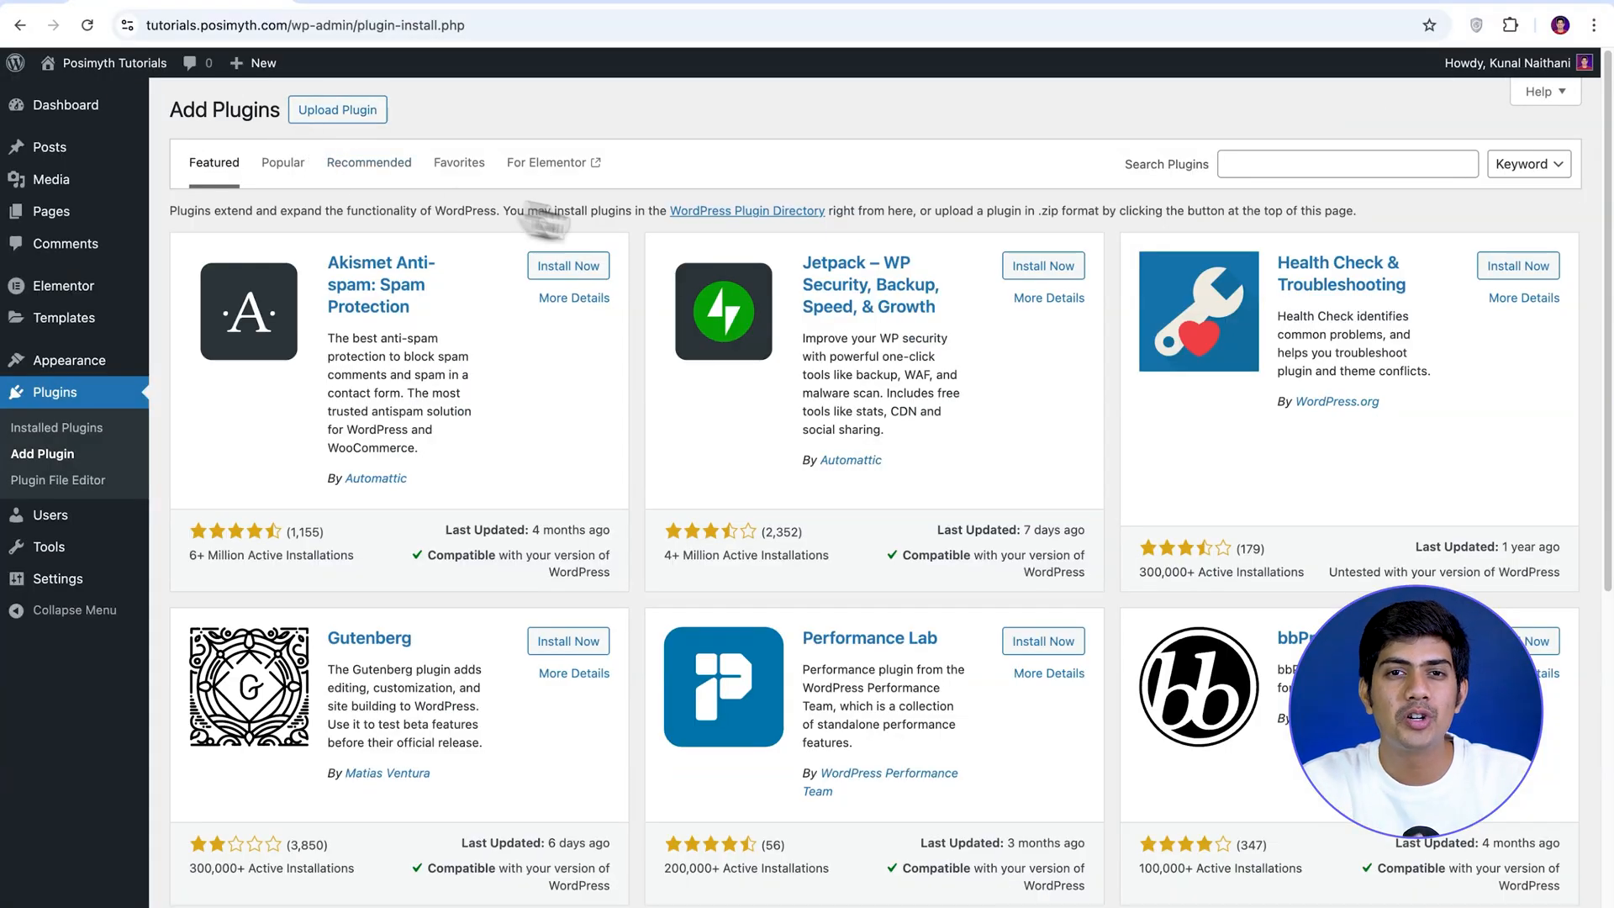
{"action": "left_click", "coordinate": [1261, 168]}
{"action": "type", "text": "The Plus Addons"}
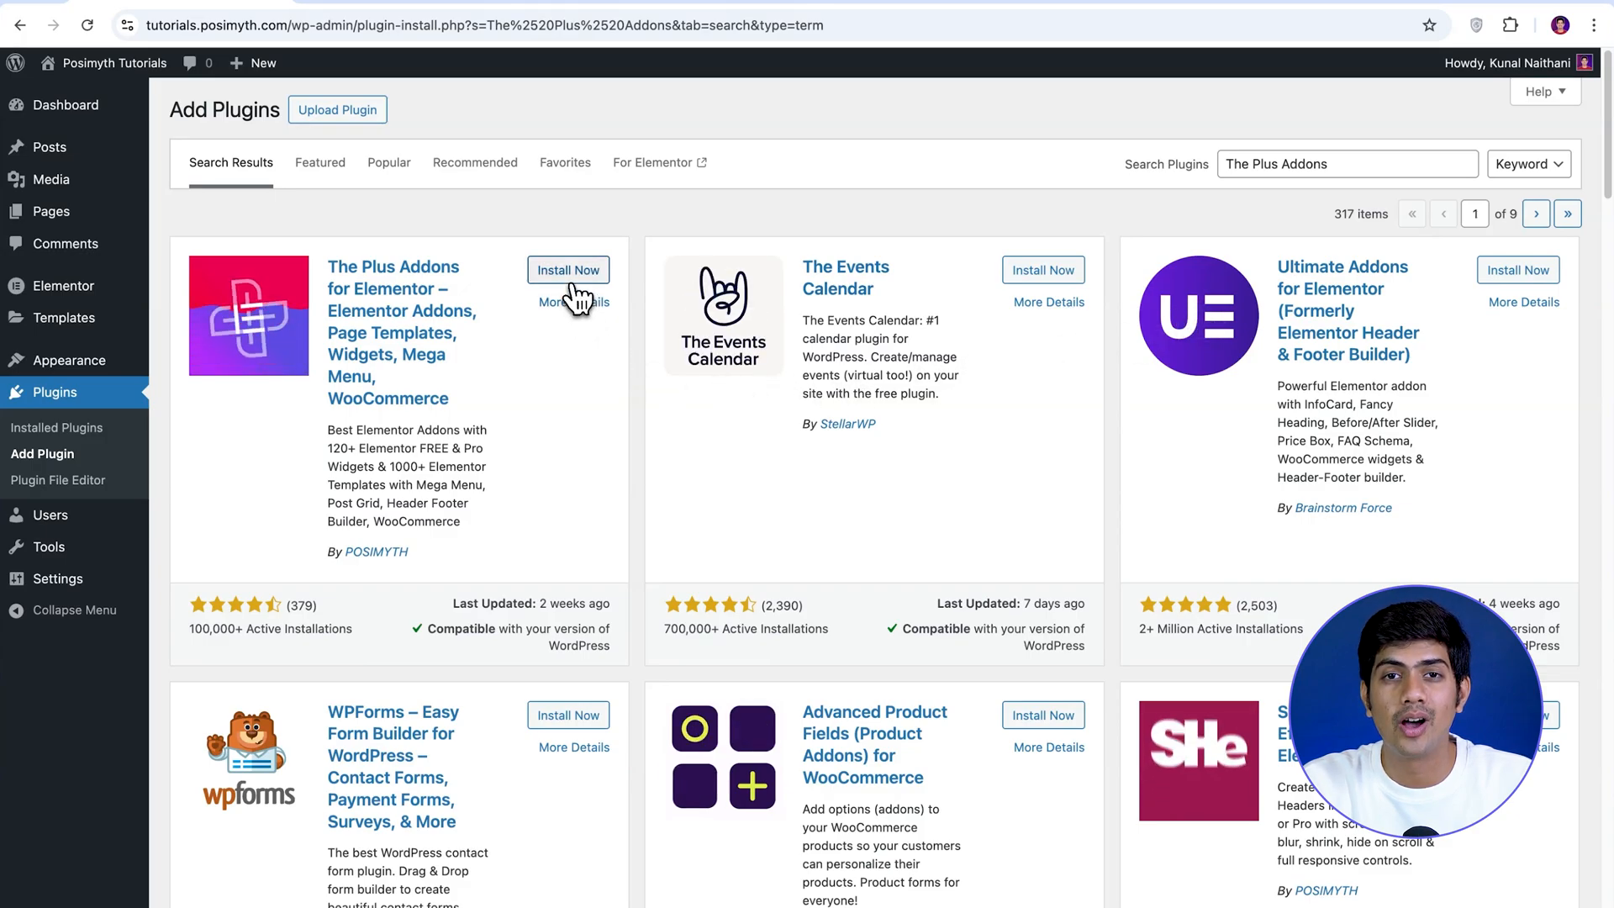
{"action": "left_click", "coordinate": [570, 277]}
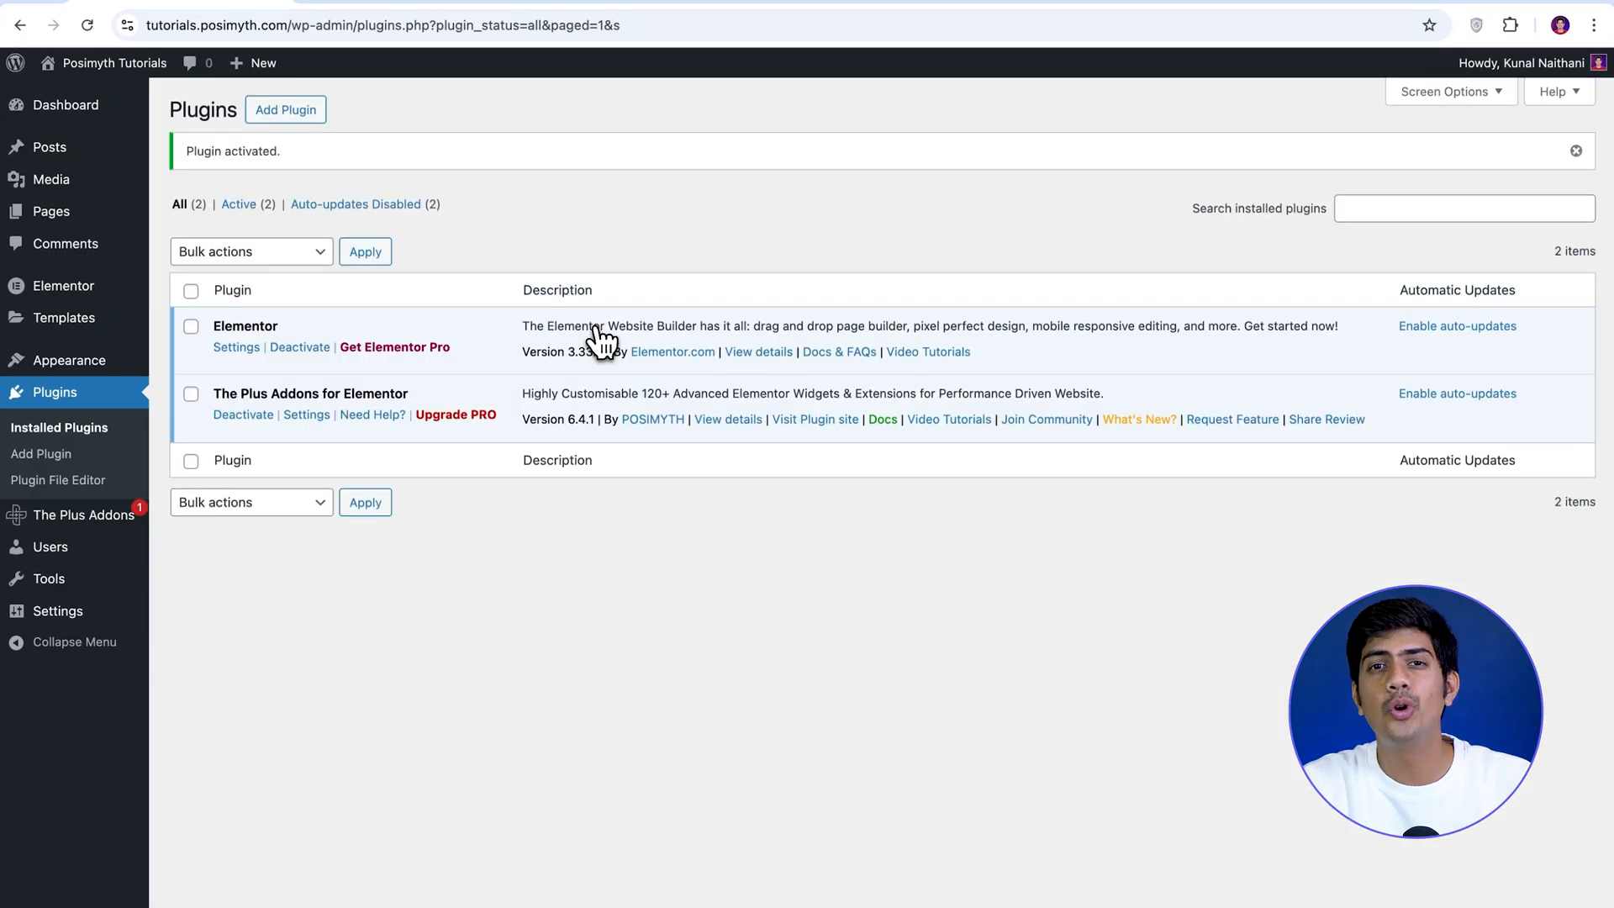
{"action": "left_click", "coordinate": [191, 395]}
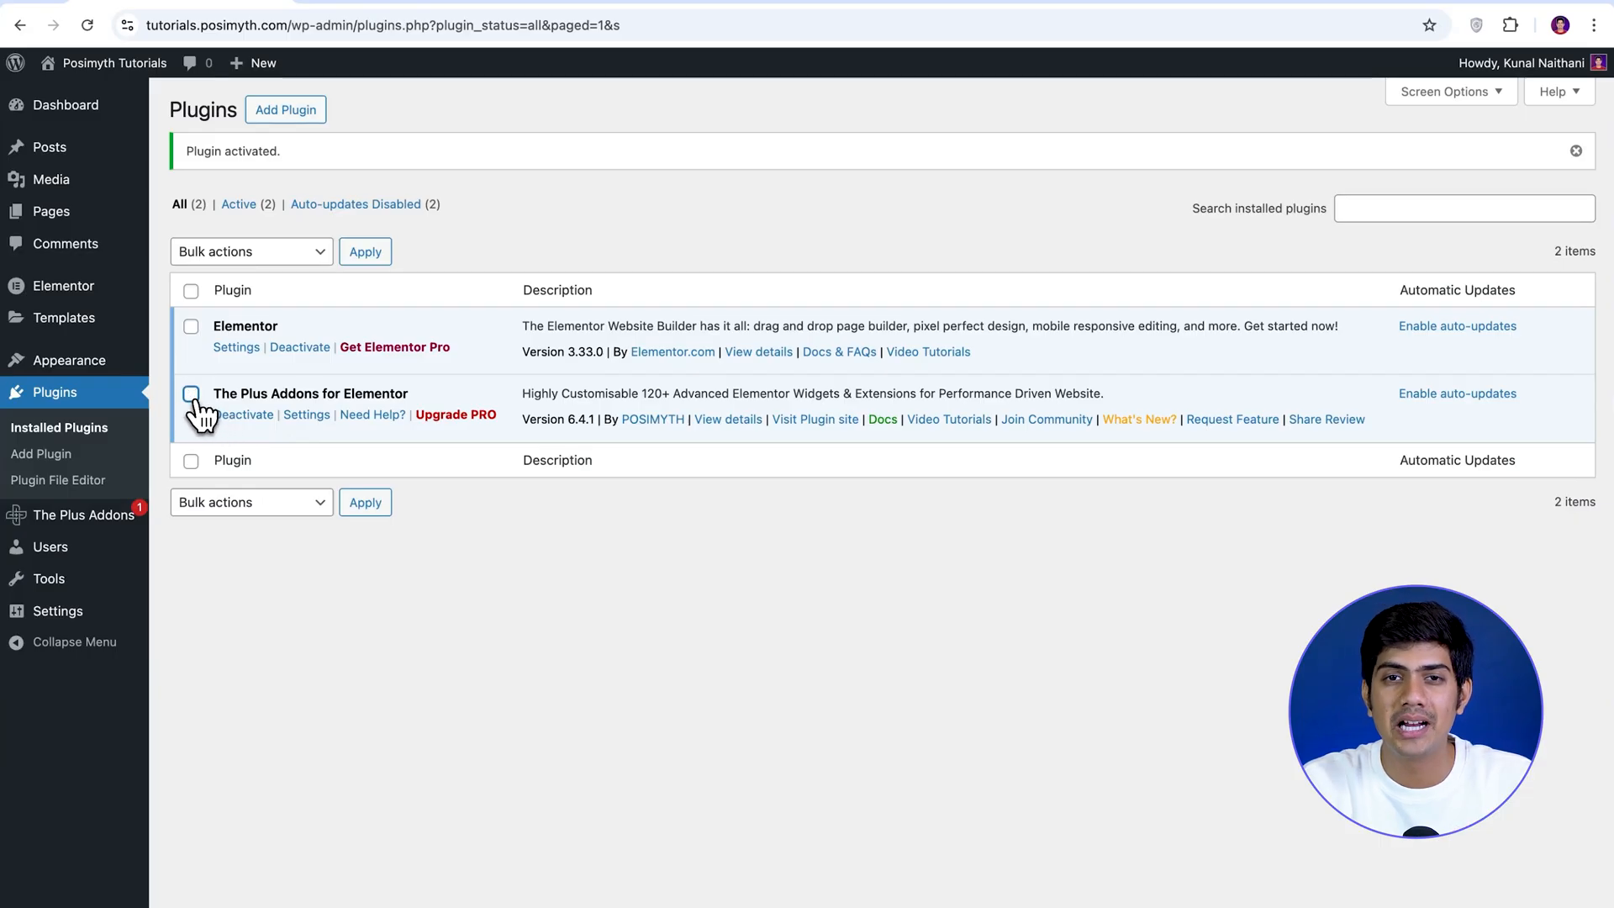
Start The Plus Addons setup with the Import Ready Made Website mode and continue to template selection.
{"action": "mouse_move", "coordinate": [96, 518]}
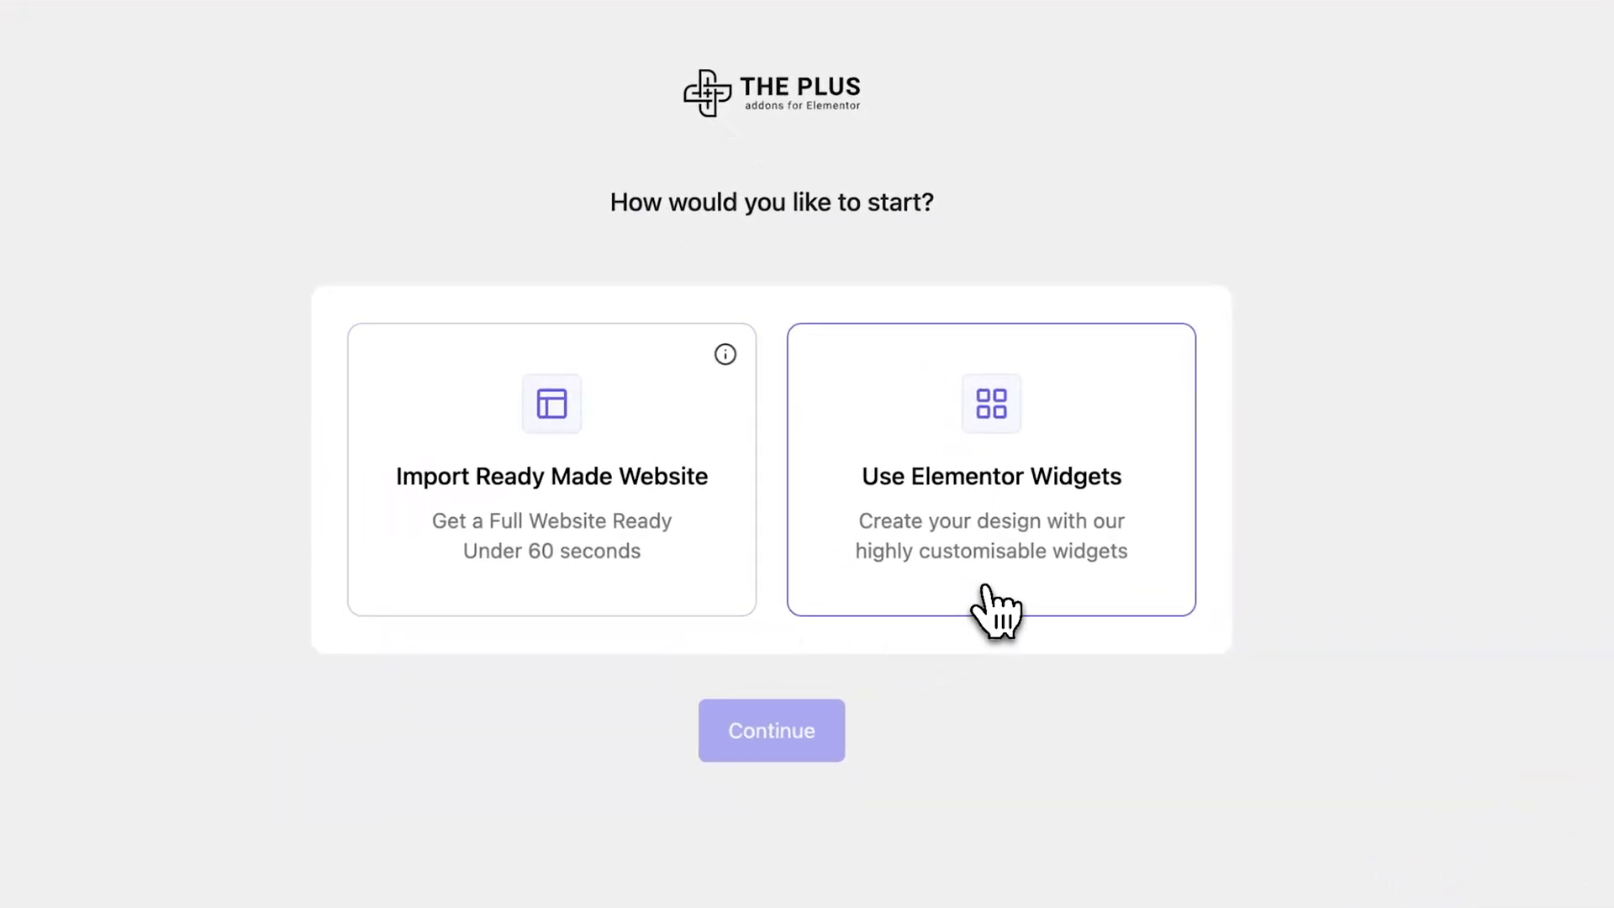
{"action": "left_click", "coordinate": [576, 588]}
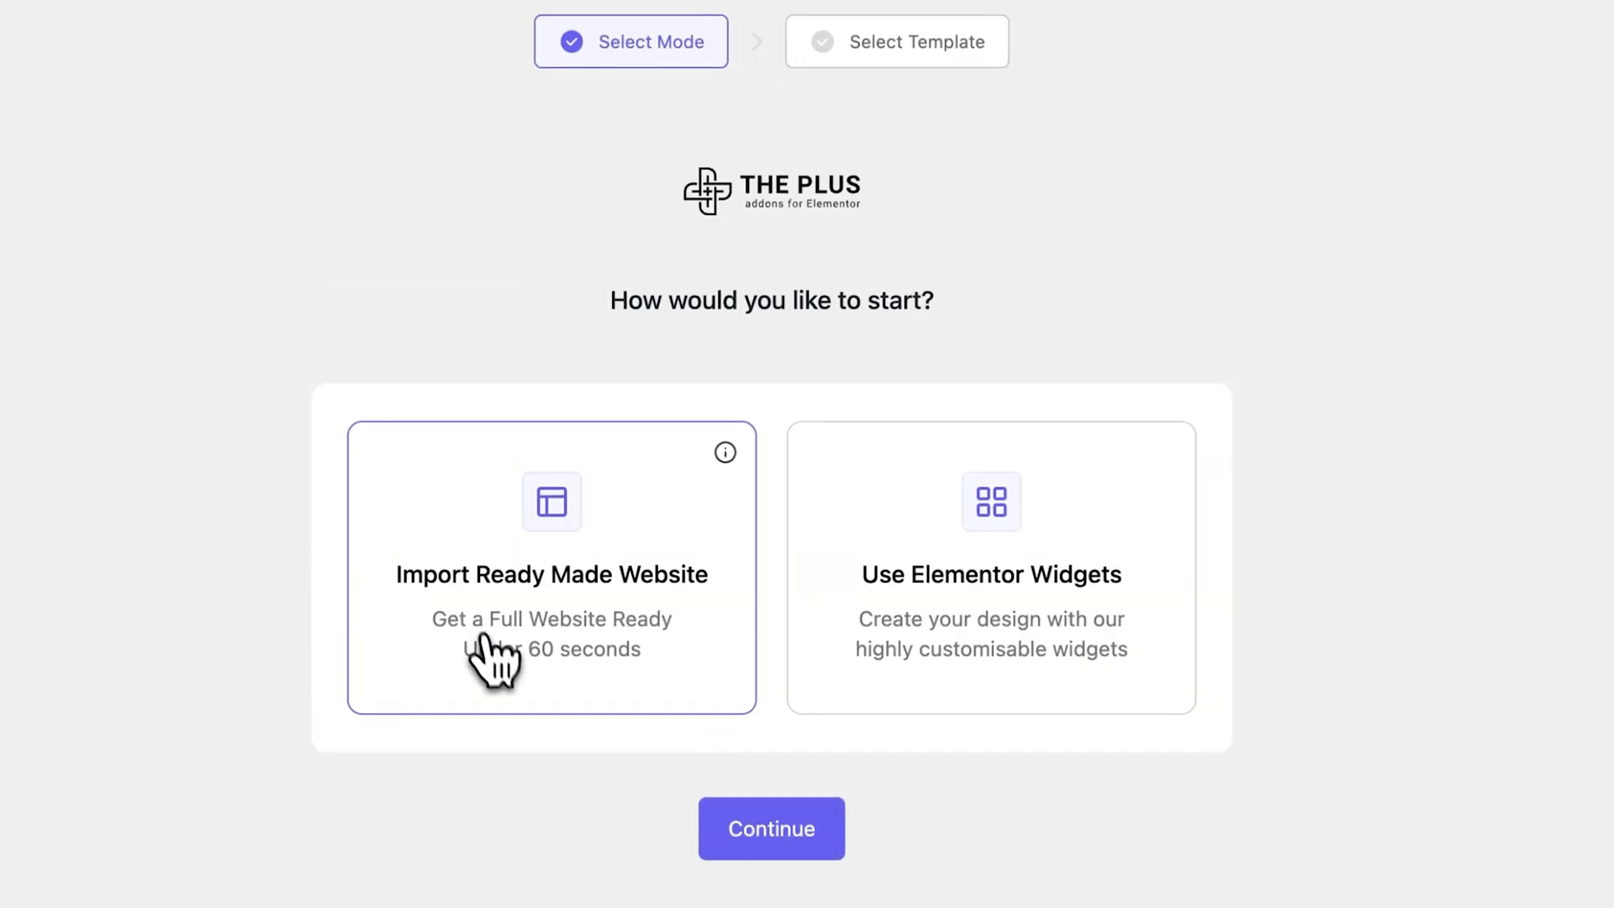
{"action": "left_click", "coordinate": [771, 832]}
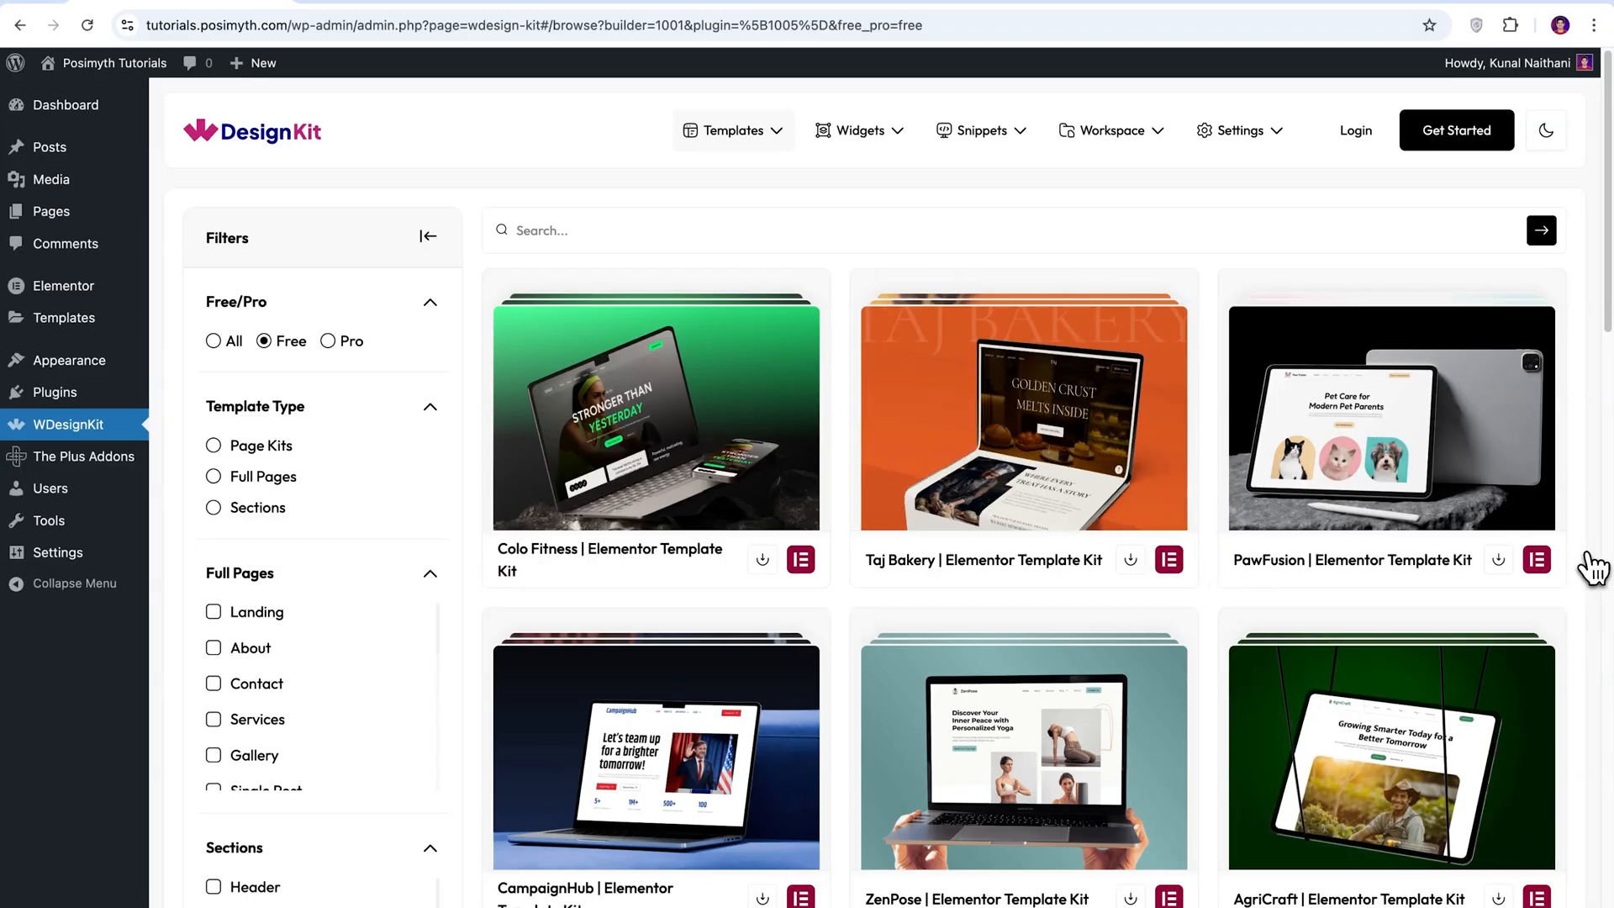
Browse the free Elementor template kits and the available template filters.
{"action": "scroll", "coordinate": [1591, 567], "scroll_direction": "down", "scroll_amount": 7}
{"action": "scroll", "coordinate": [1591, 568], "scroll_direction": "down", "scroll_amount": 7}
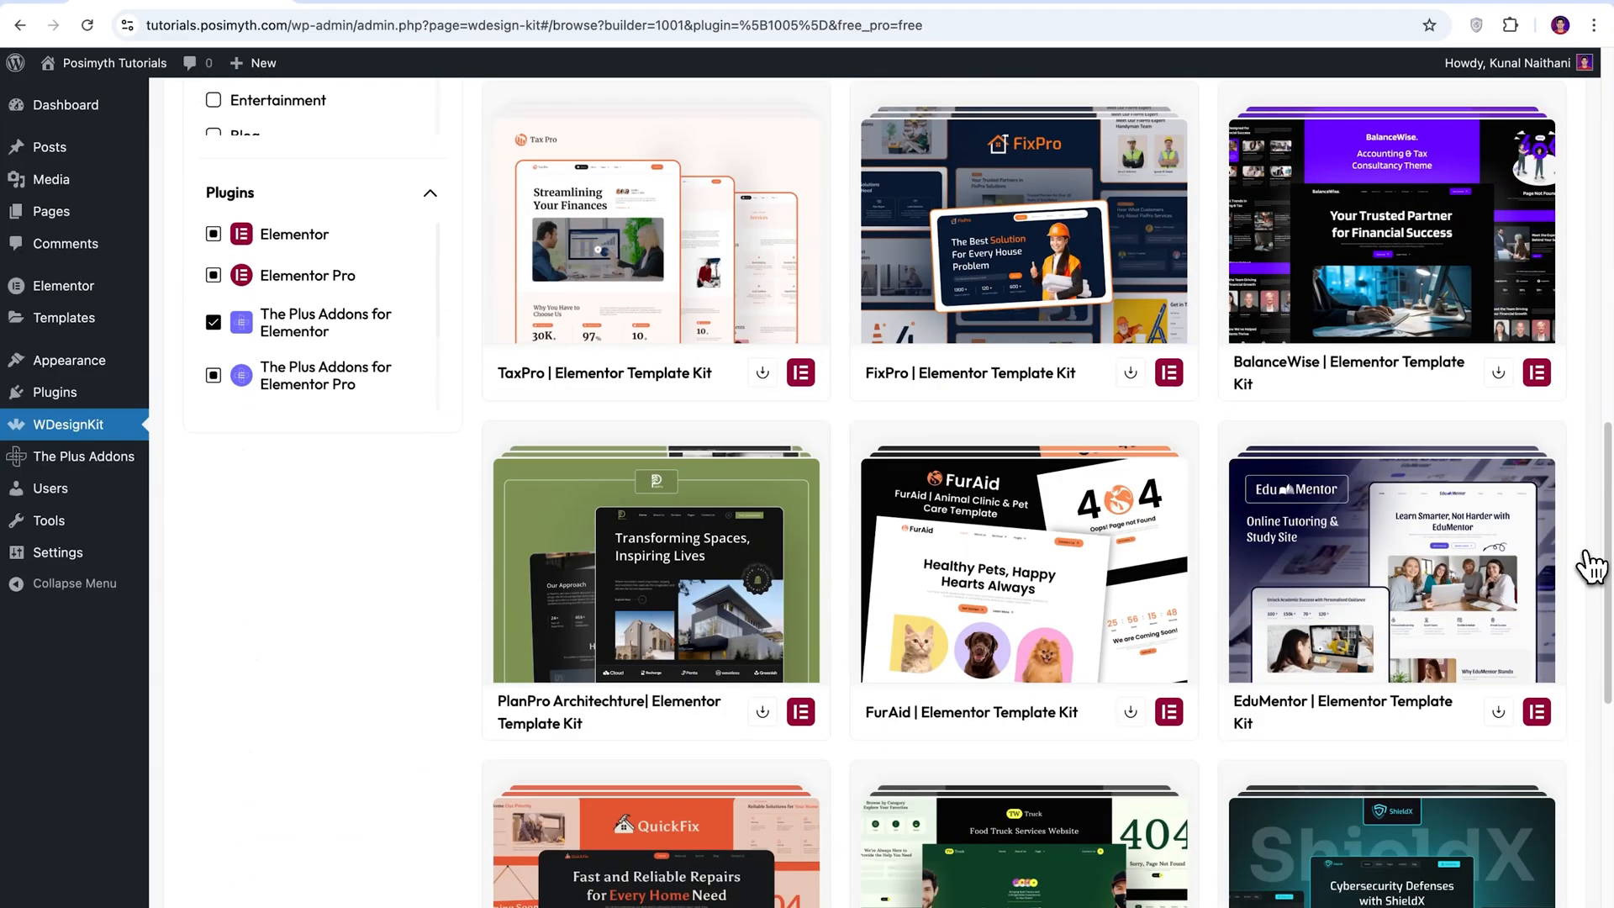
{"action": "scroll", "coordinate": [1591, 568], "scroll_direction": "down", "scroll_amount": 10}
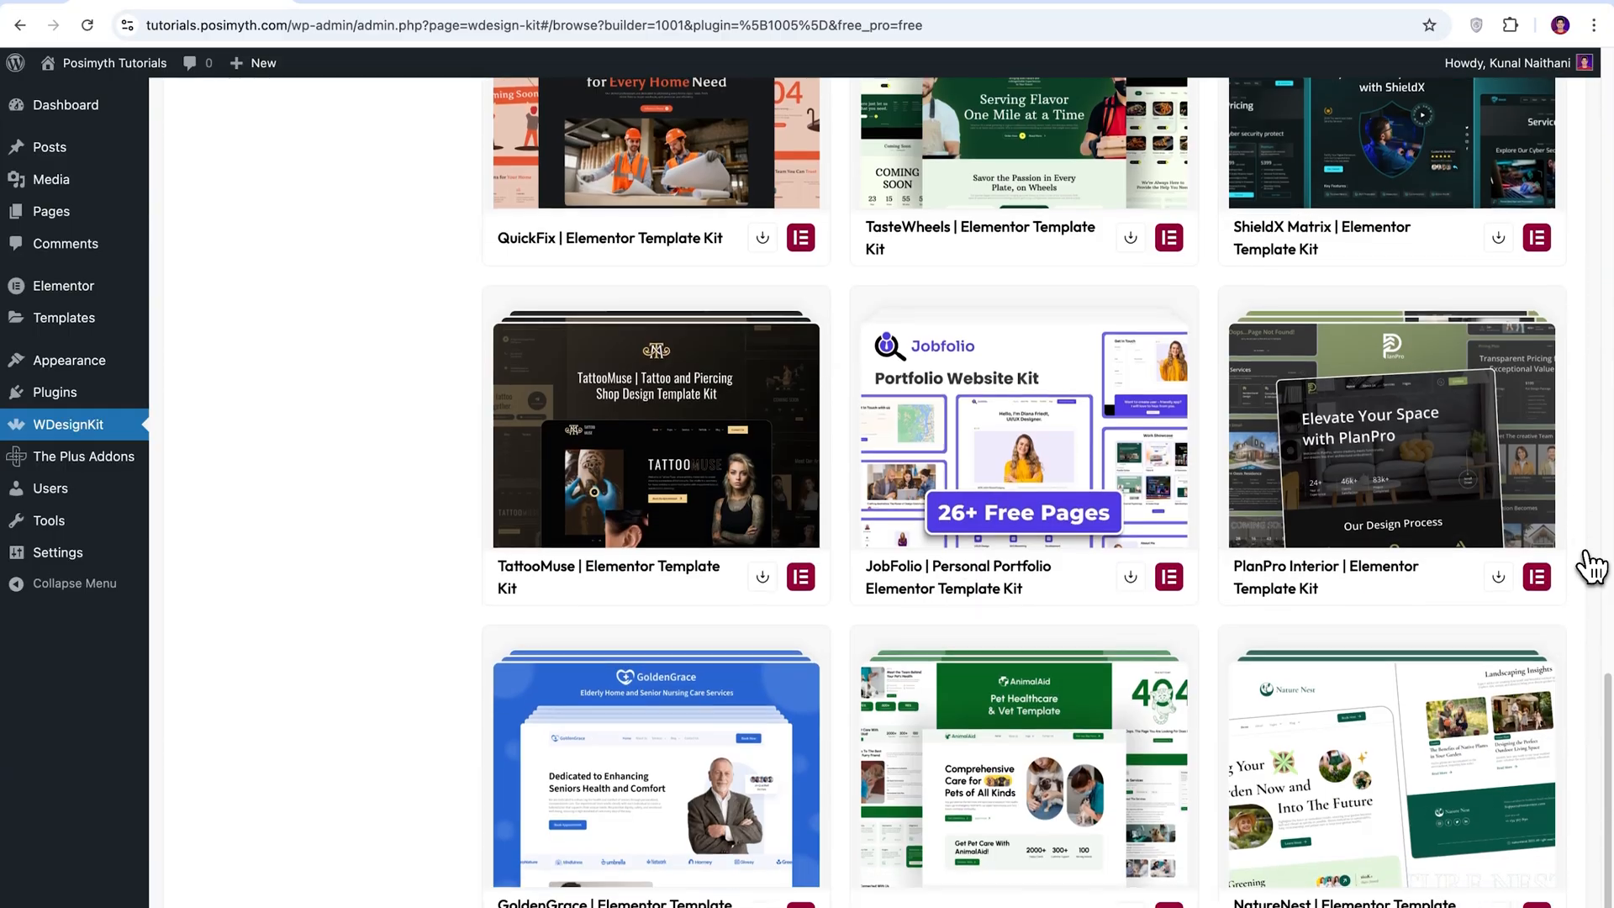
{"action": "scroll", "coordinate": [1591, 568], "scroll_direction": "up", "scroll_amount": 10}
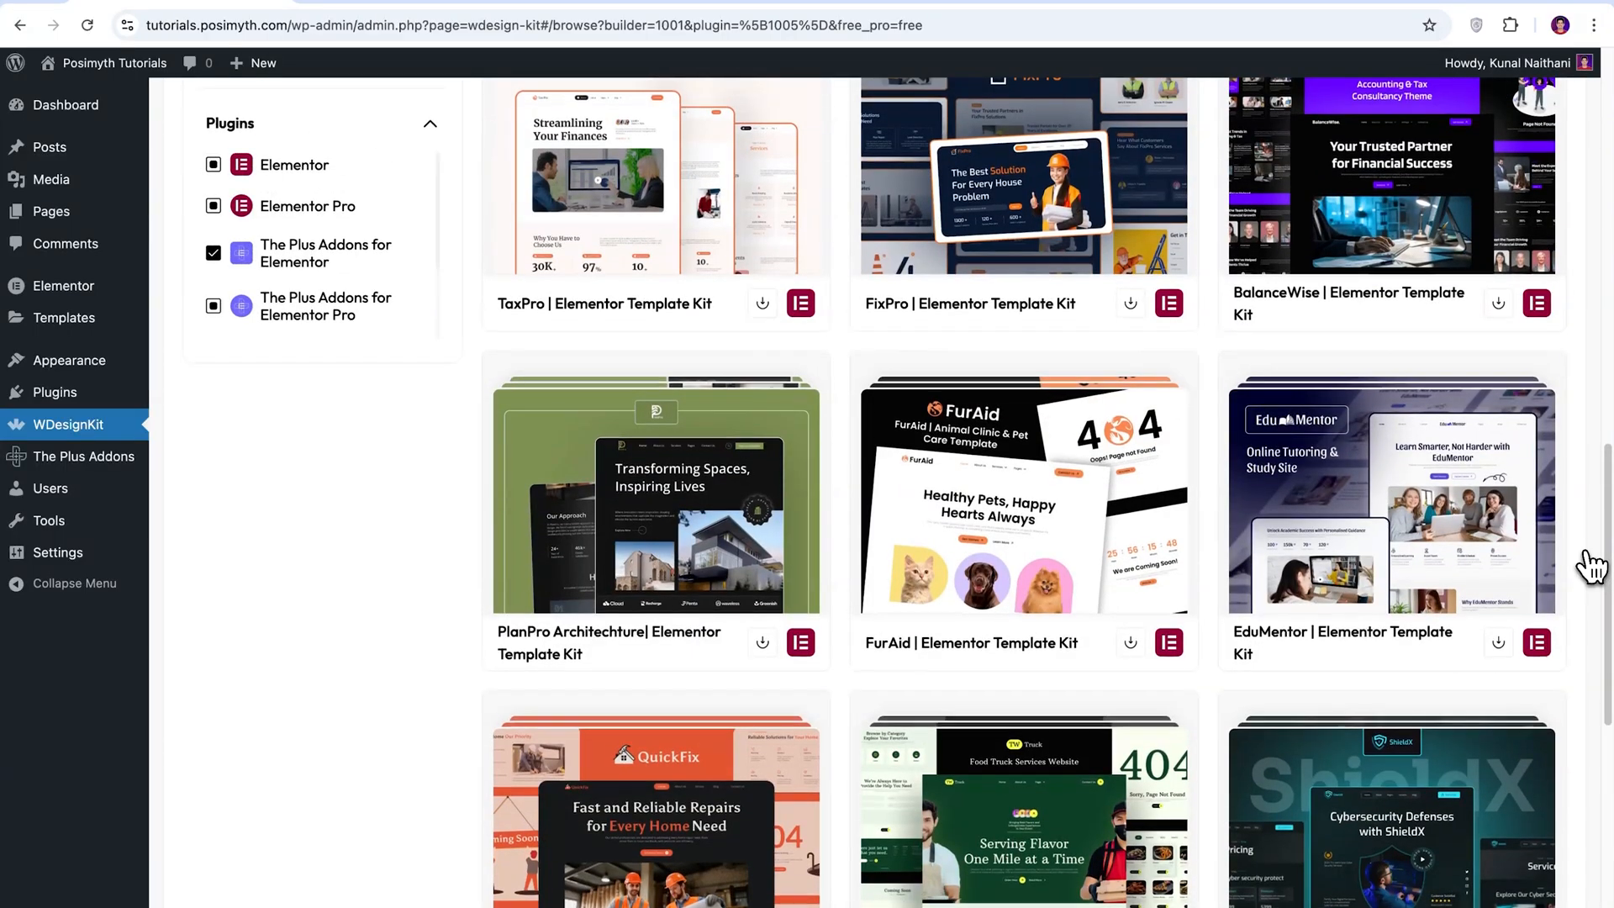
{"action": "scroll", "coordinate": [1591, 567], "scroll_direction": "up", "scroll_amount": 7}
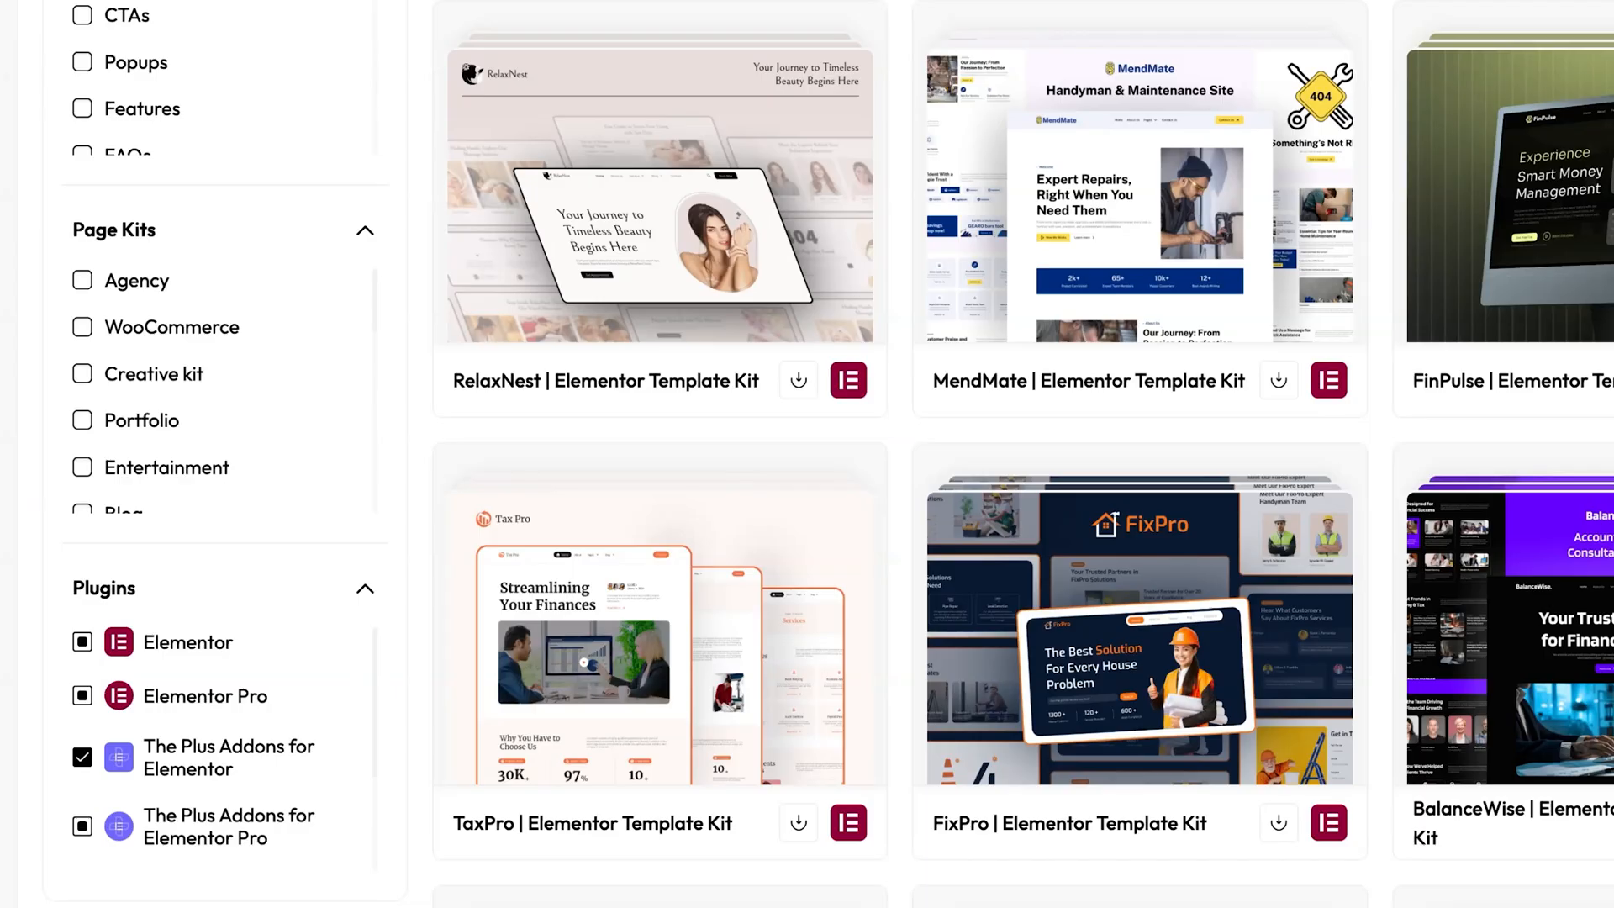
{"action": "scroll", "coordinate": [807, 454], "scroll_direction": "up", "scroll_amount": 10}
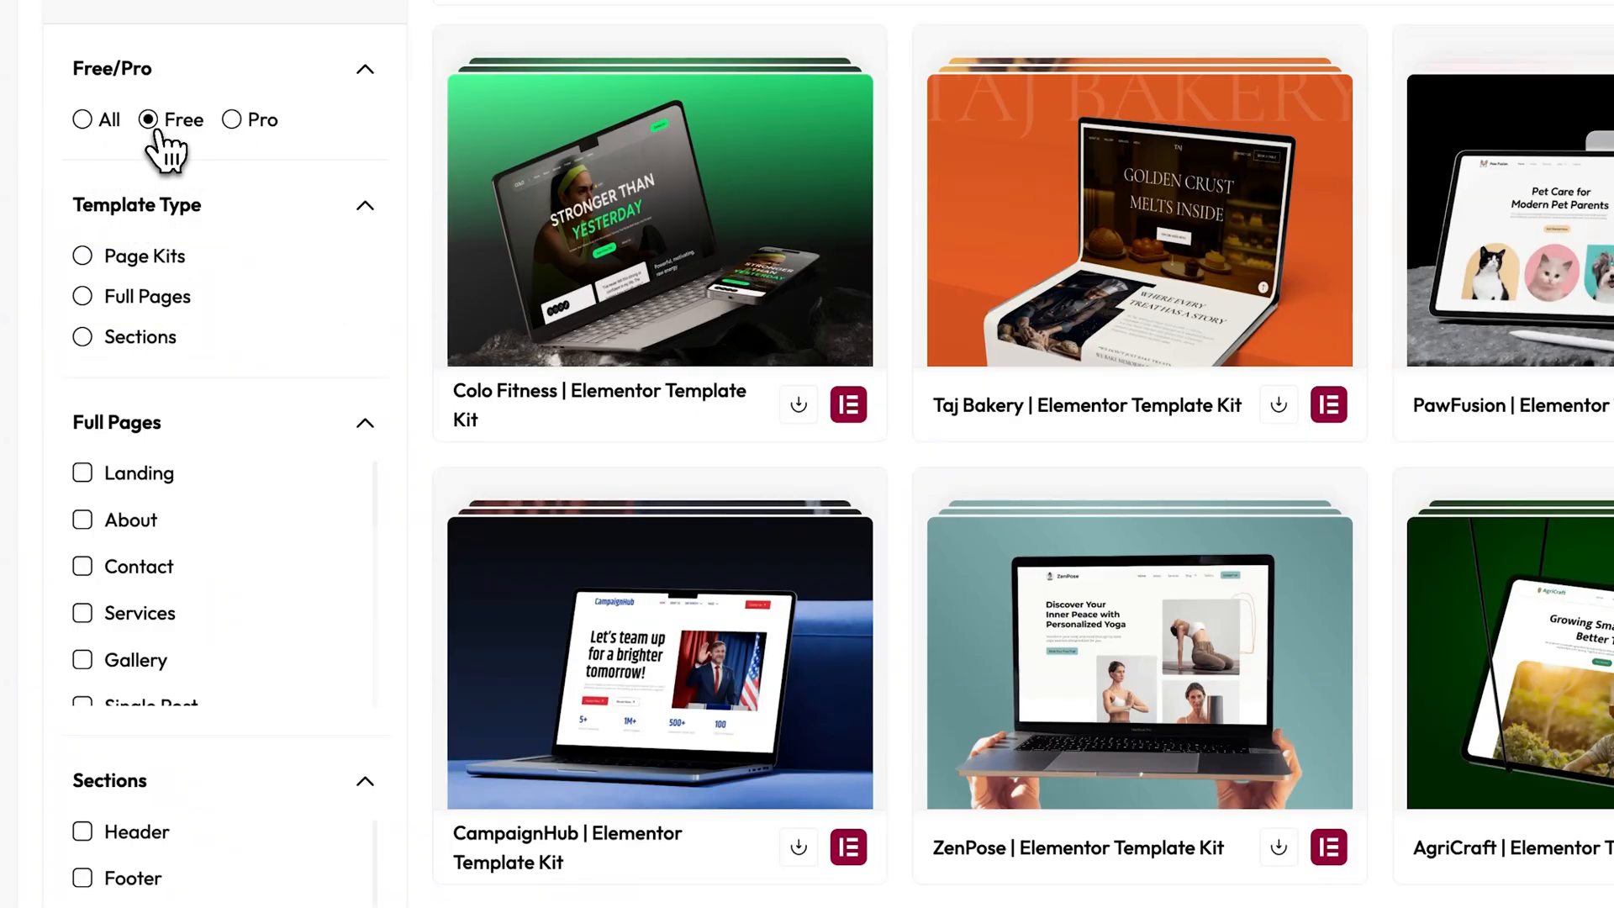
Filter the free templates by the Page Kits template type and the Food Drink category.
{"action": "left_click", "coordinate": [83, 256]}
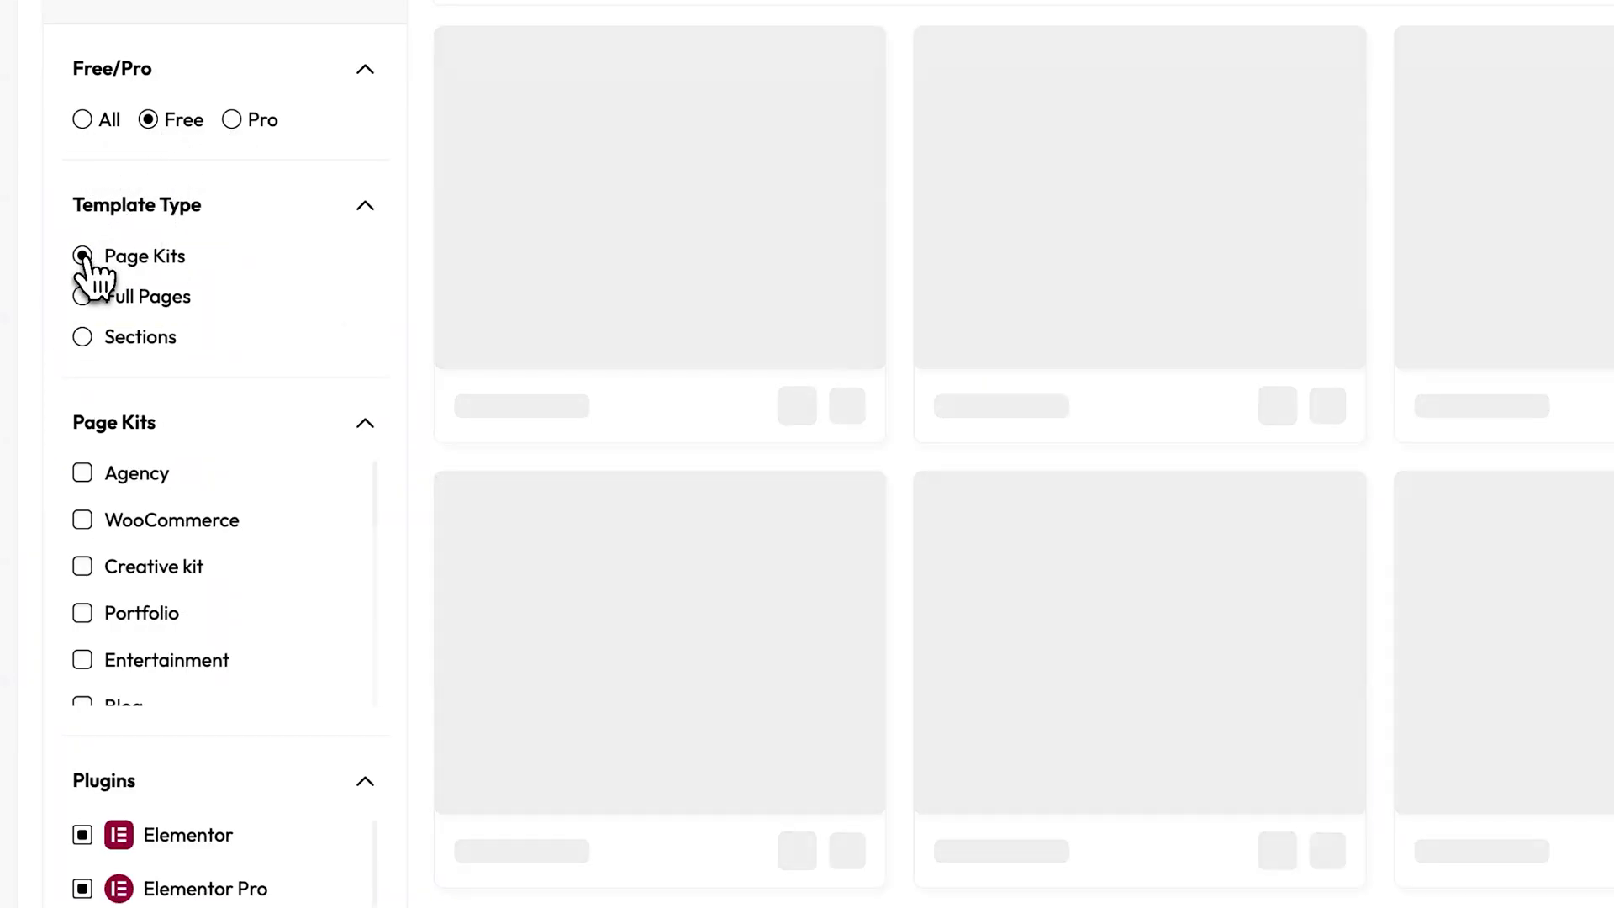
{"action": "scroll", "coordinate": [417, 432], "scroll_direction": "down", "scroll_amount": 8}
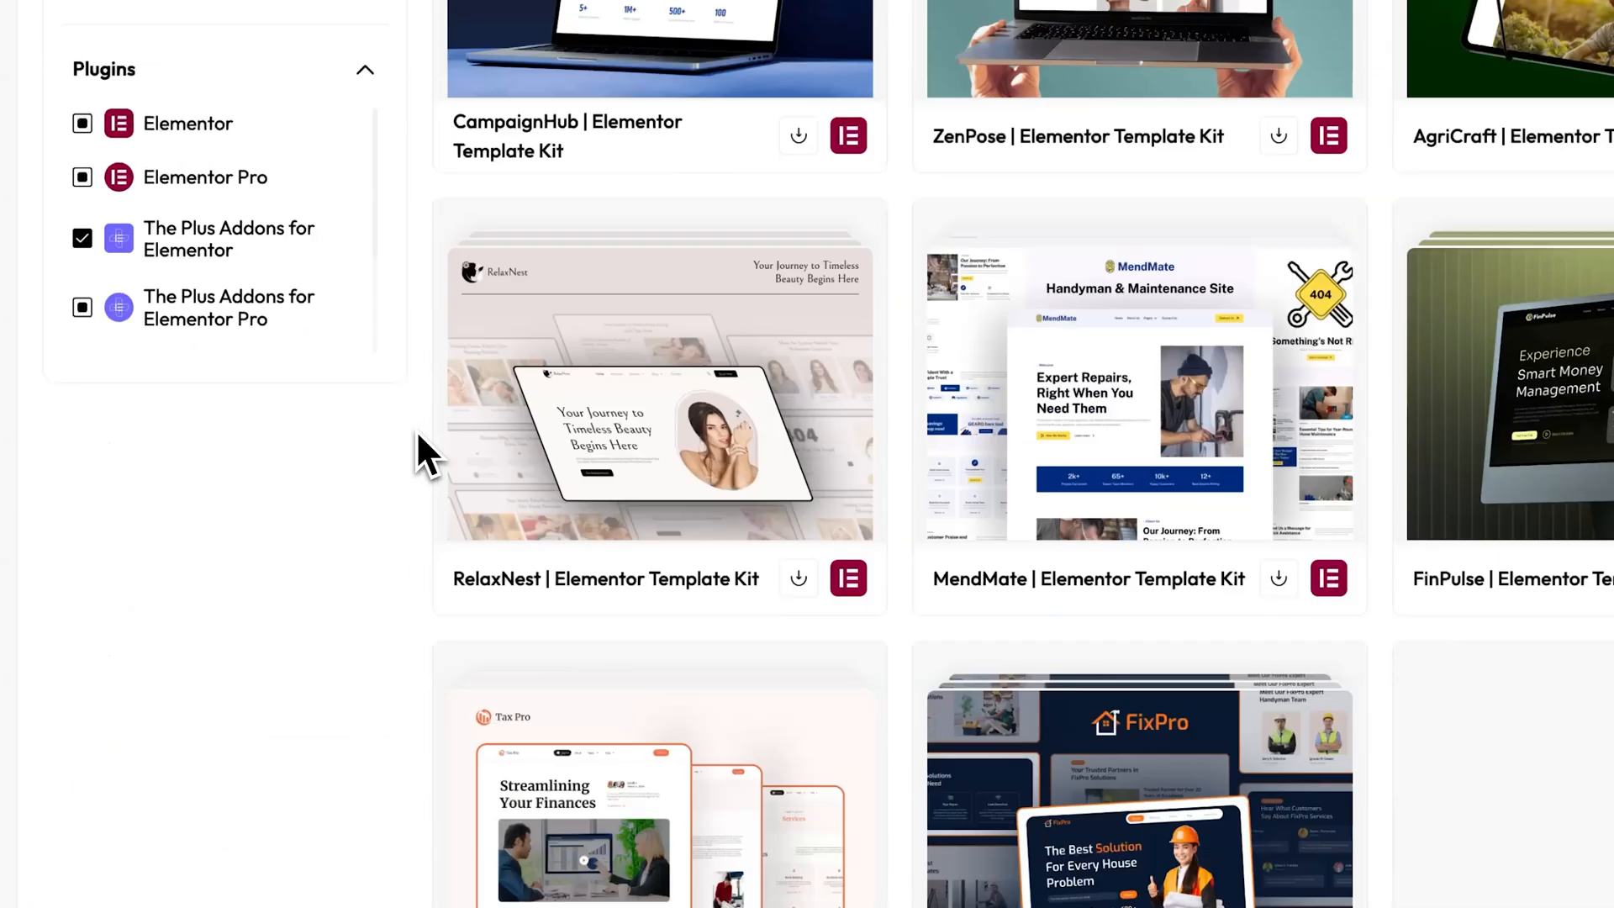
{"action": "scroll", "coordinate": [416, 430], "scroll_direction": "up", "scroll_amount": 6}
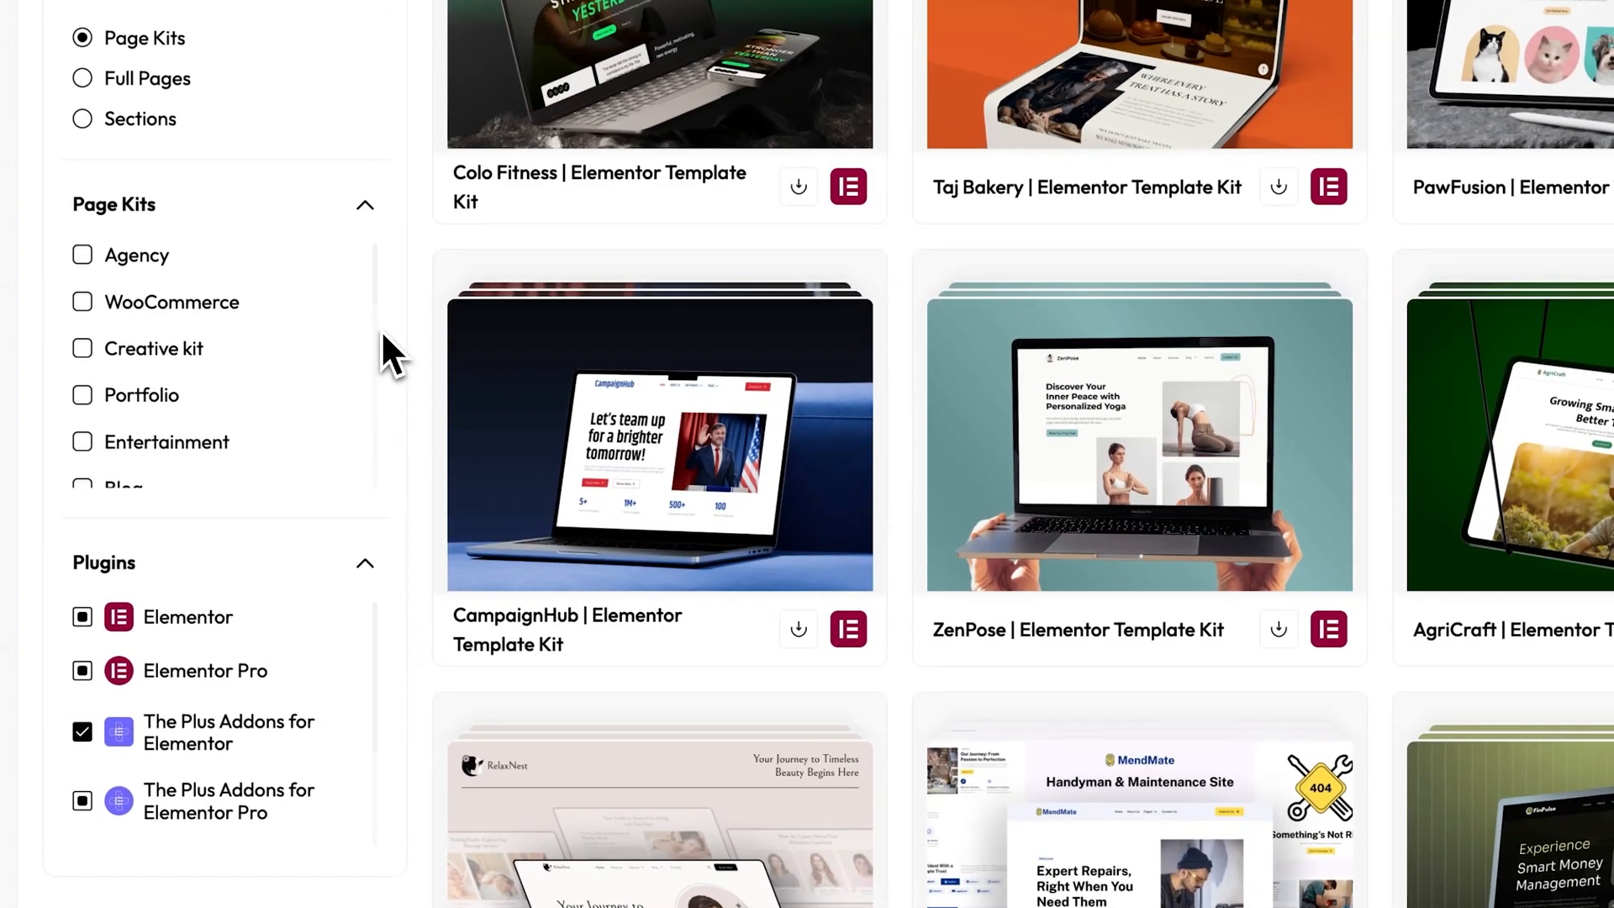
{"action": "mouse_move", "coordinate": [376, 304]}
{"action": "left_mouse_down"}
{"action": "mouse_move", "coordinate": [371, 483]}
{"action": "mouse_move", "coordinate": [372, 450]}
{"action": "left_mouse_up"}
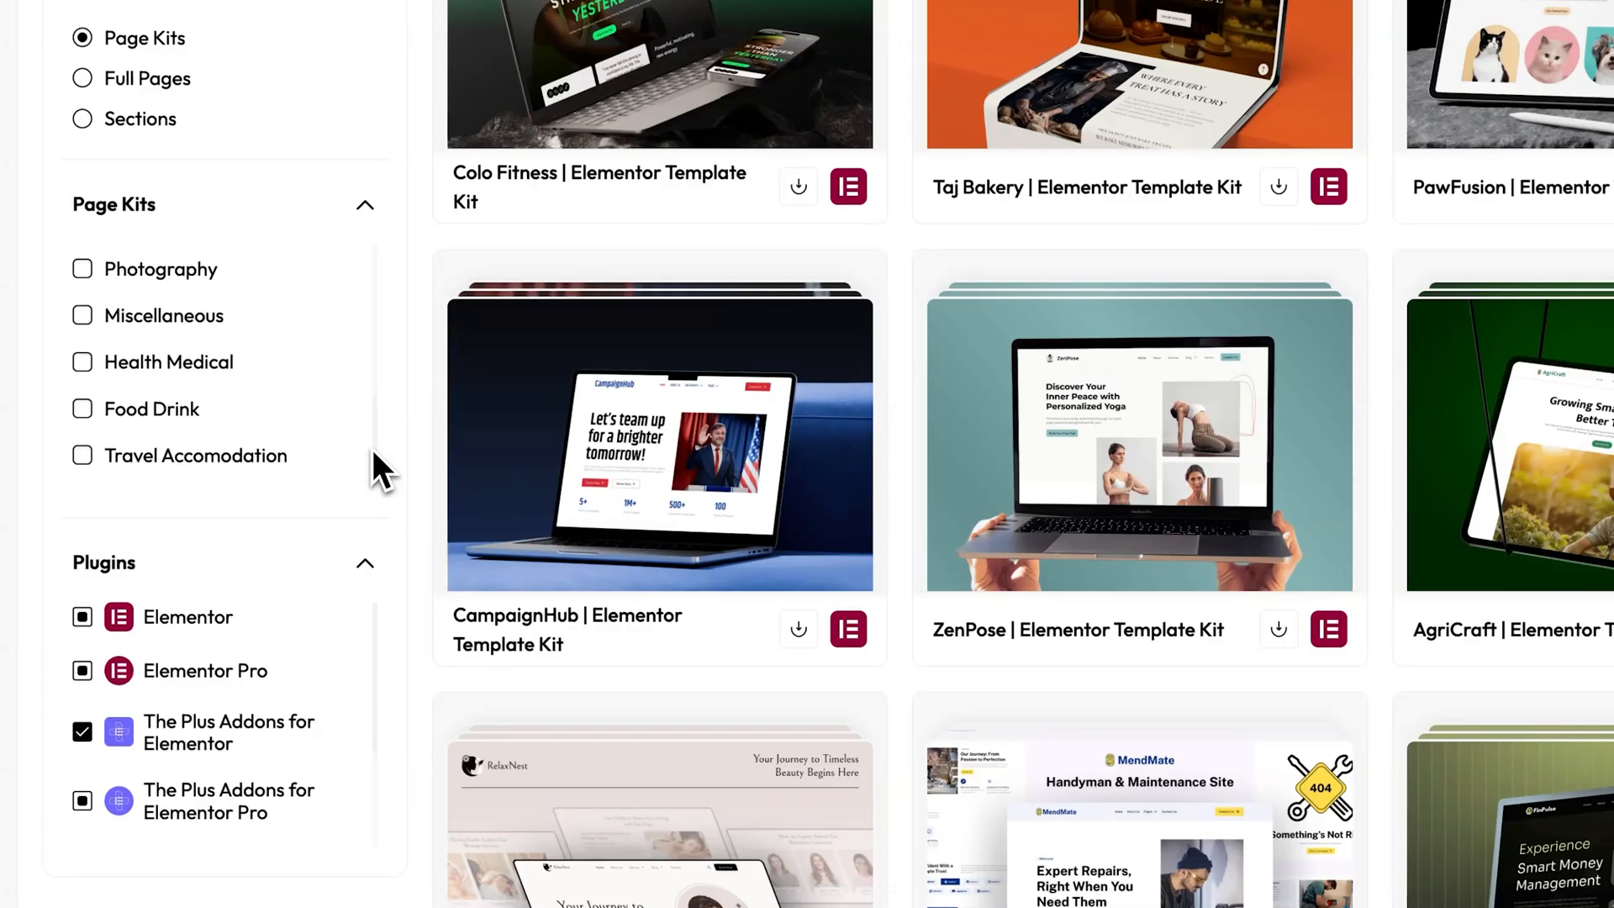
{"action": "left_click", "coordinate": [83, 410]}
{"action": "scroll", "coordinate": [98, 433], "scroll_direction": "up", "scroll_amount": 3}
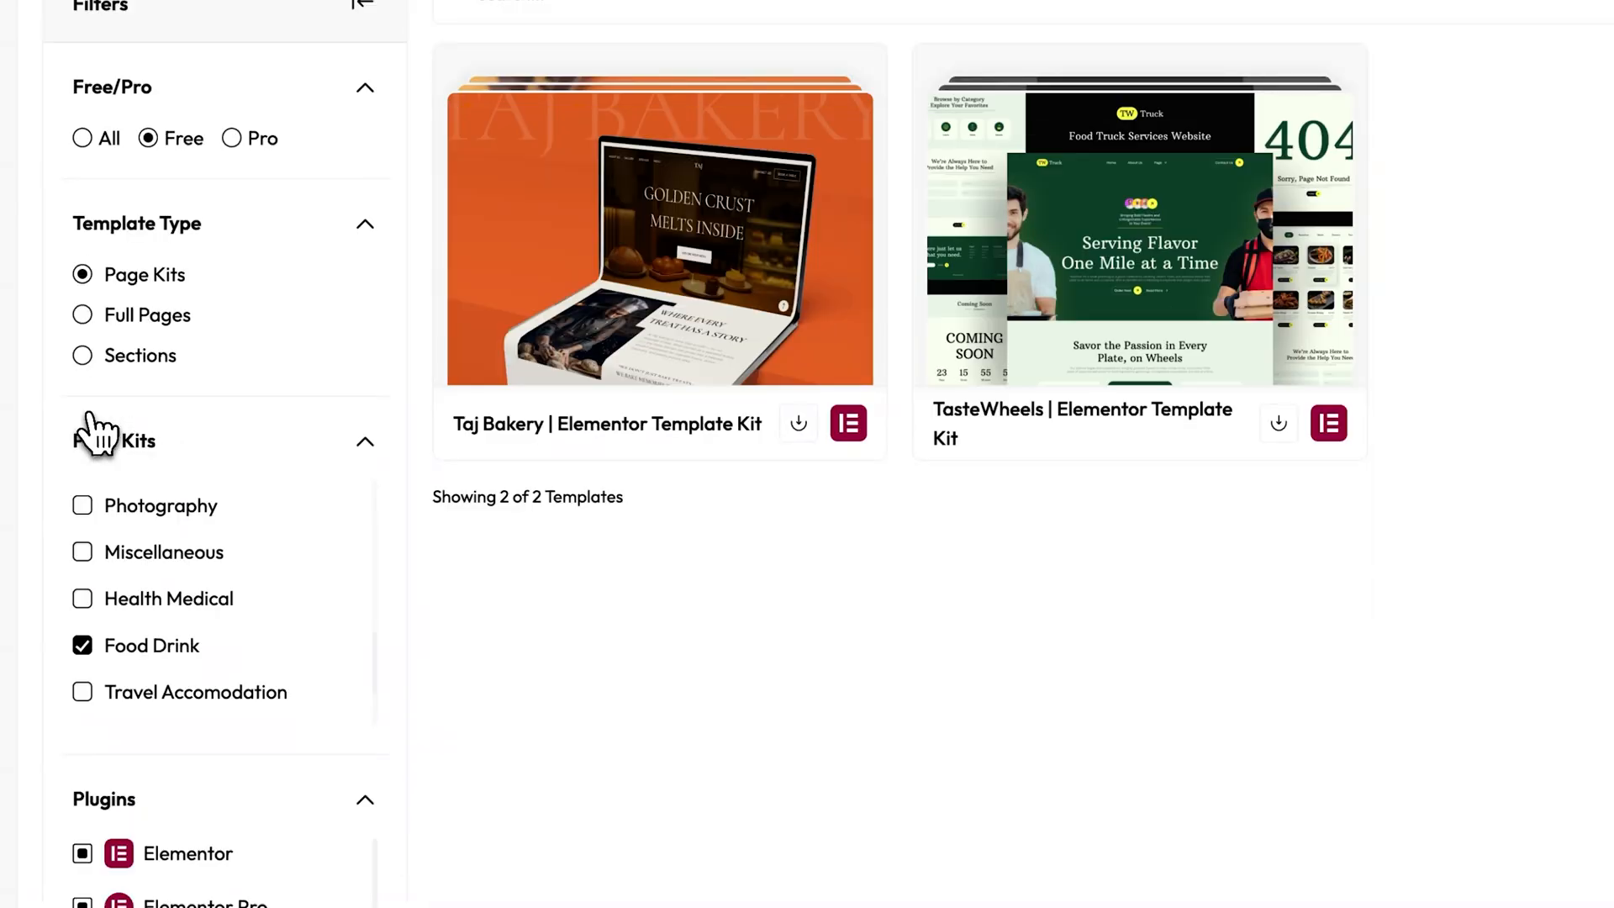
{"action": "scroll", "coordinate": [1572, 648], "scroll_direction": "up", "scroll_amount": 2}
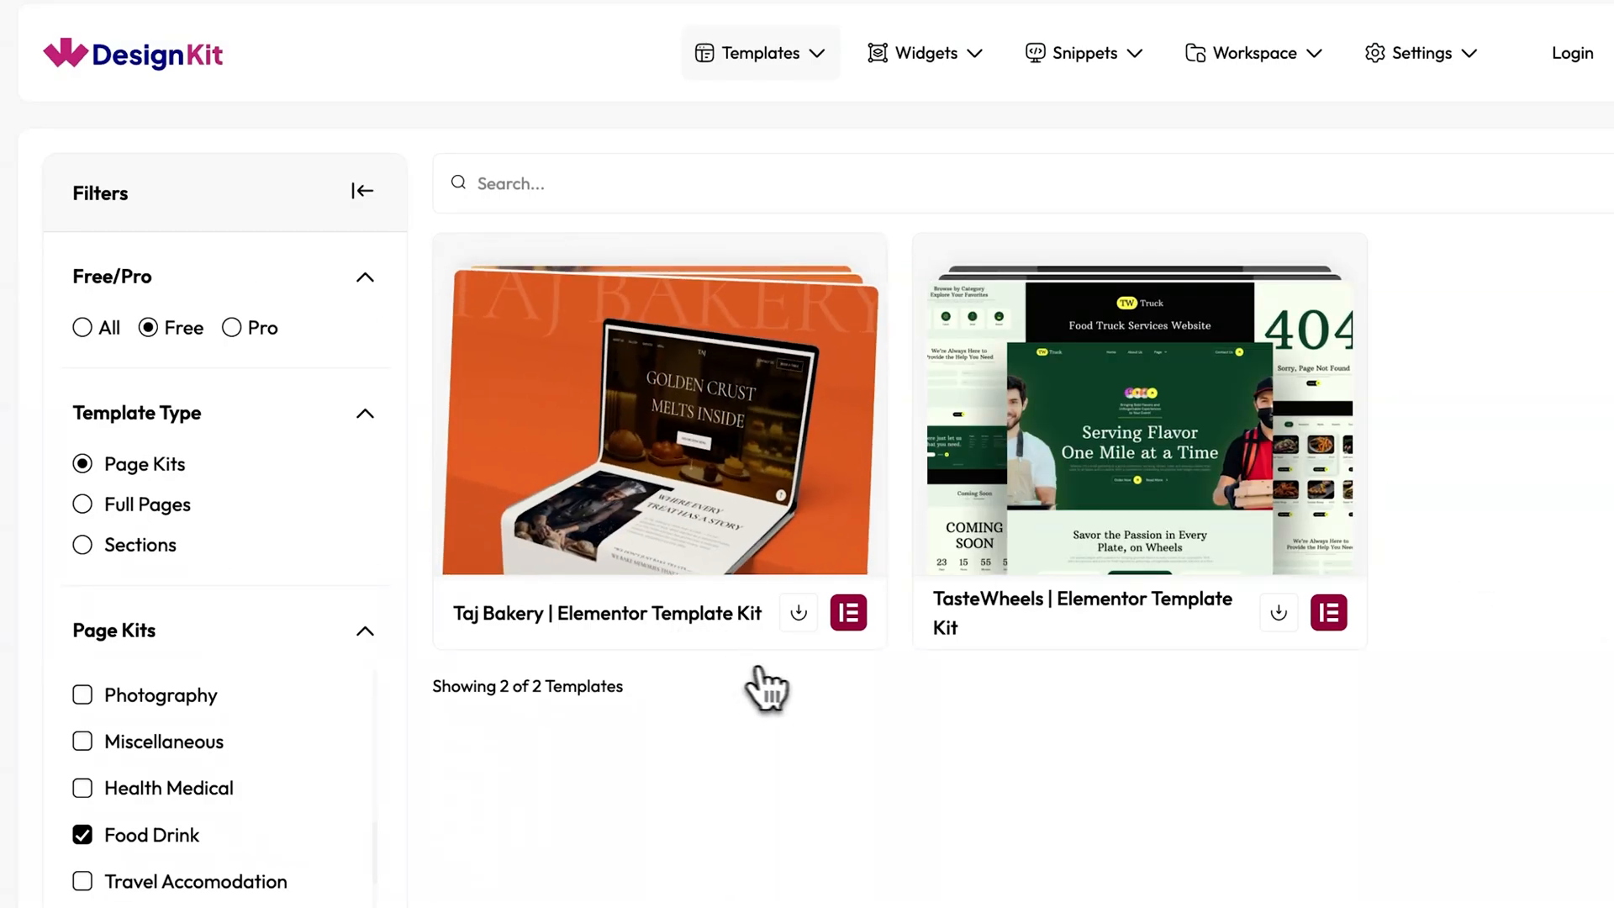
Open the Taj Bakery template kit for import and look through its list of included pages.
{"action": "left_click", "coordinate": [799, 615]}
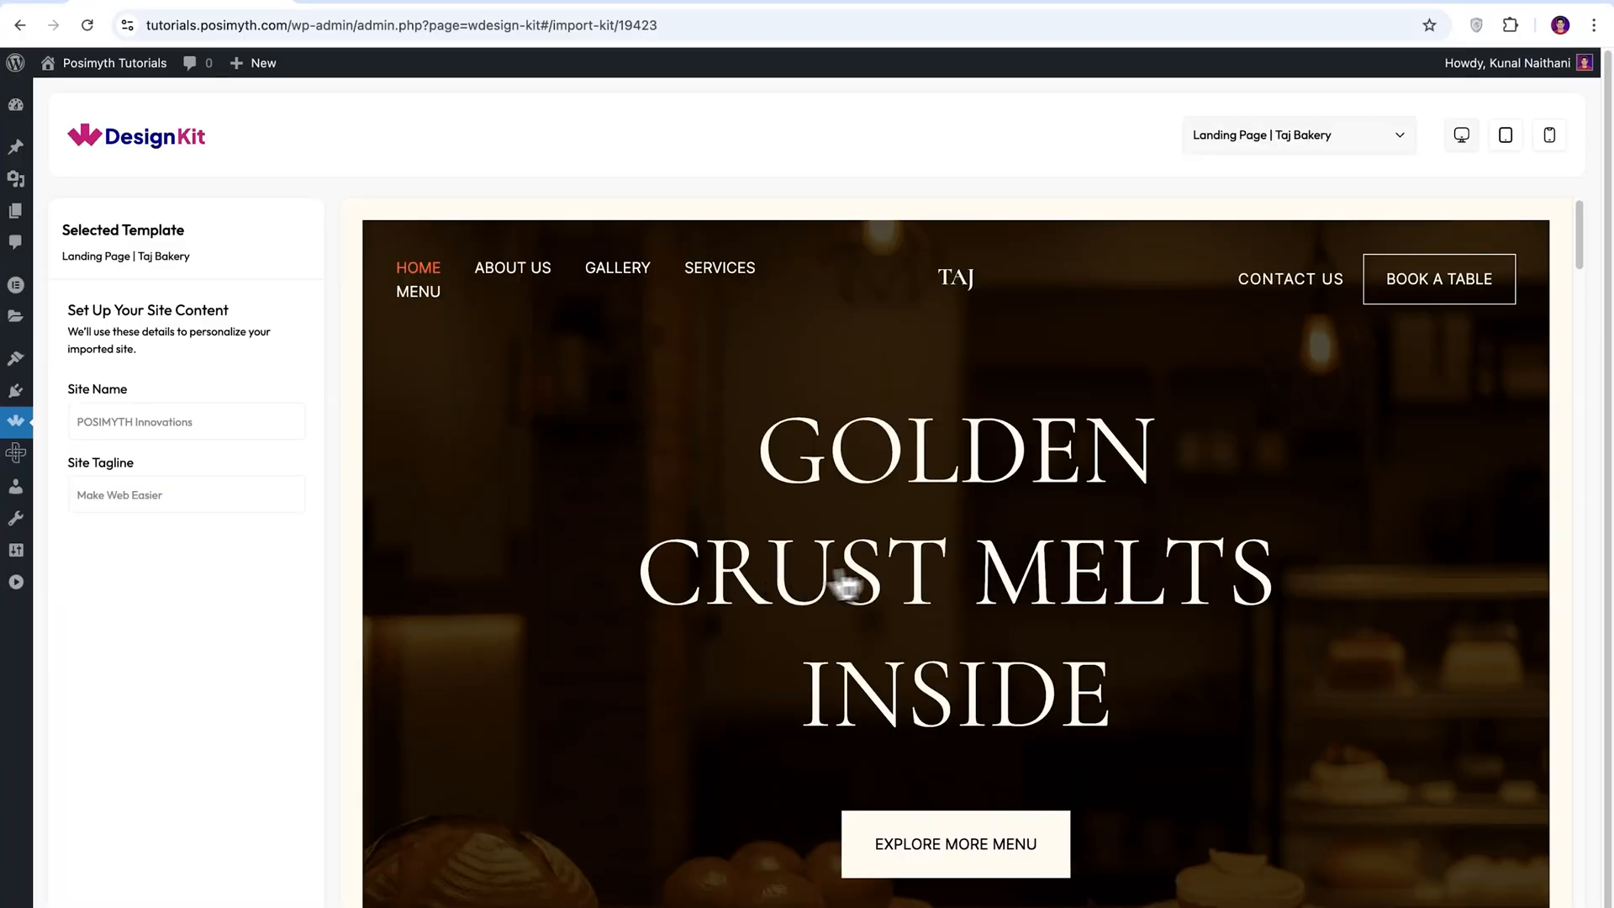
{"action": "left_click", "coordinate": [1399, 146]}
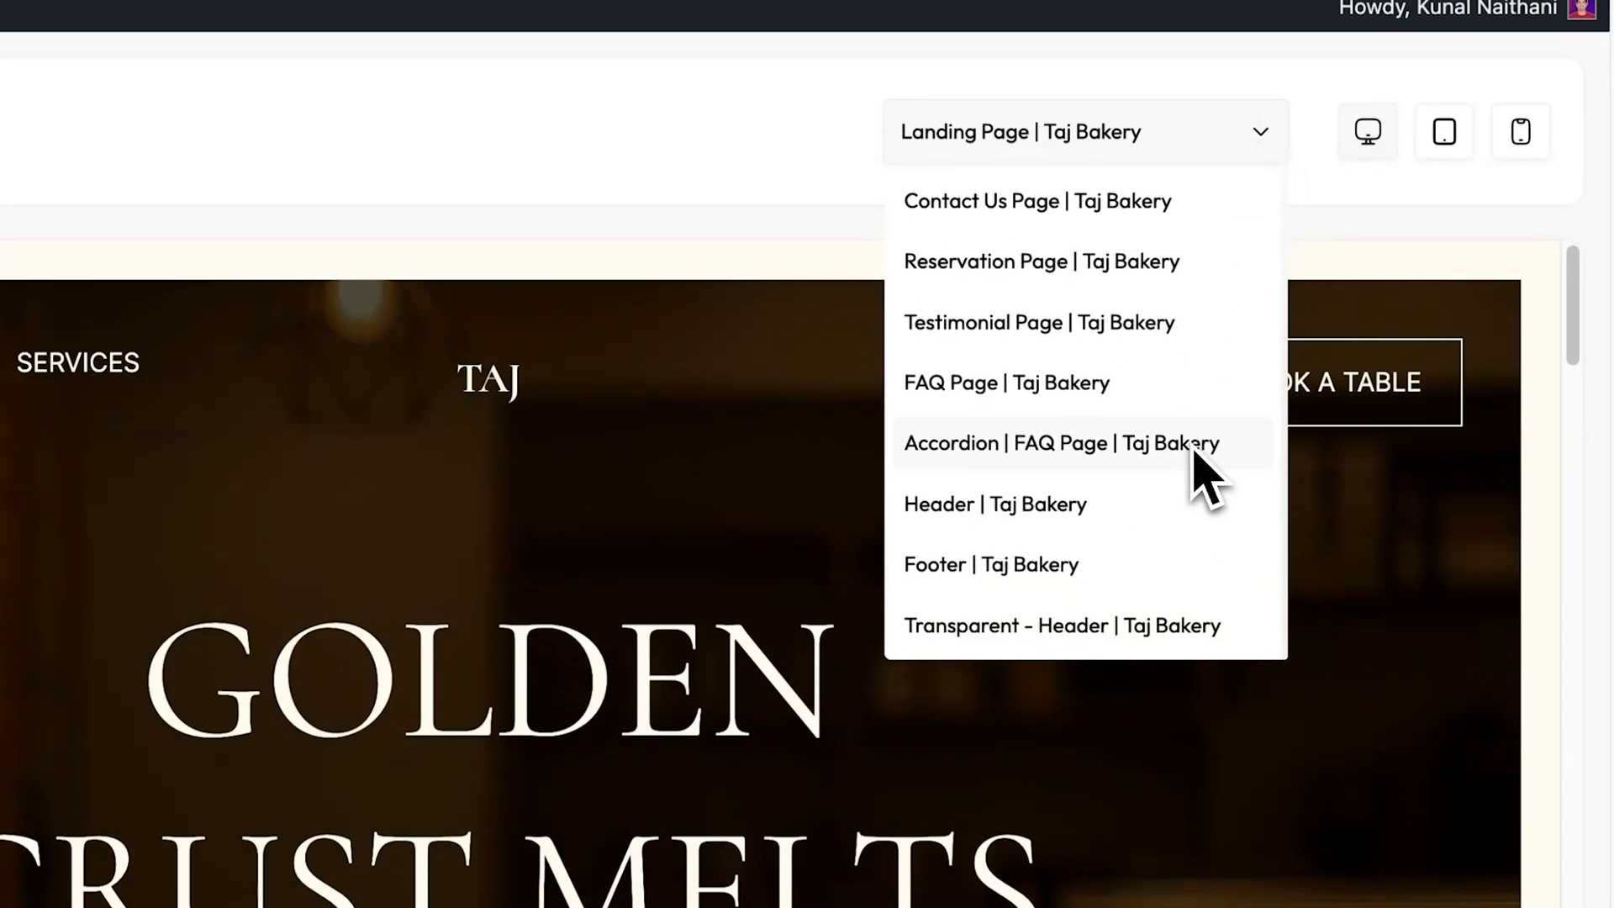
{"action": "scroll", "coordinate": [1198, 470], "scroll_direction": "up", "scroll_amount": 5}
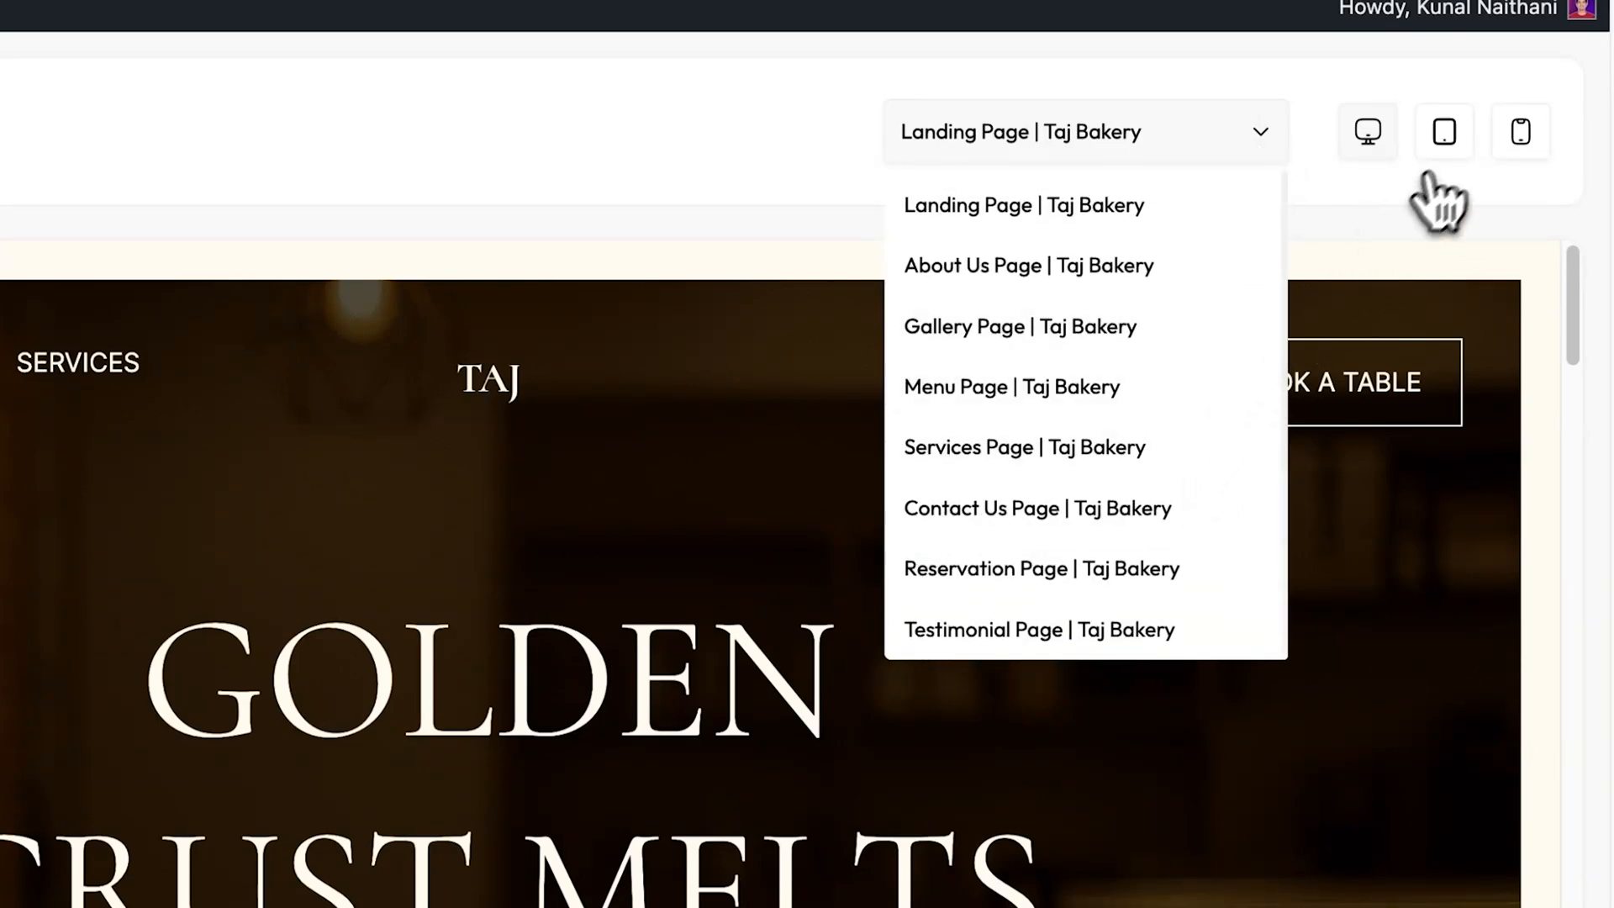
Preview the Taj Bakery landing page in the tablet and mobile layouts, and return to the desktop layout.
{"action": "left_click", "coordinate": [1443, 134]}
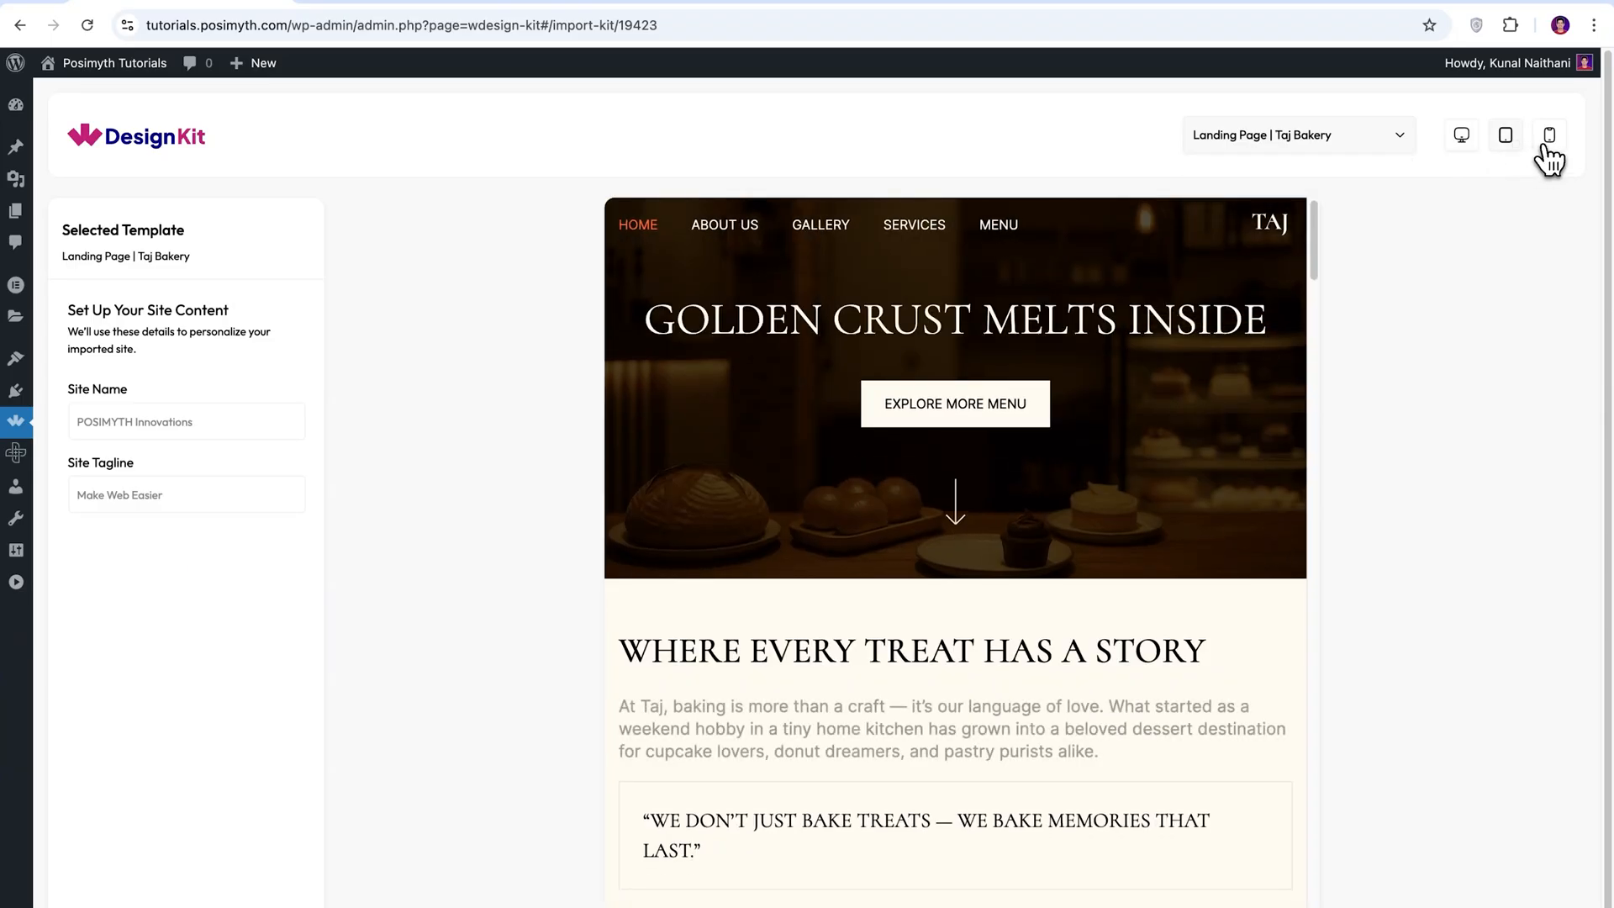
{"action": "left_click", "coordinate": [1549, 139]}
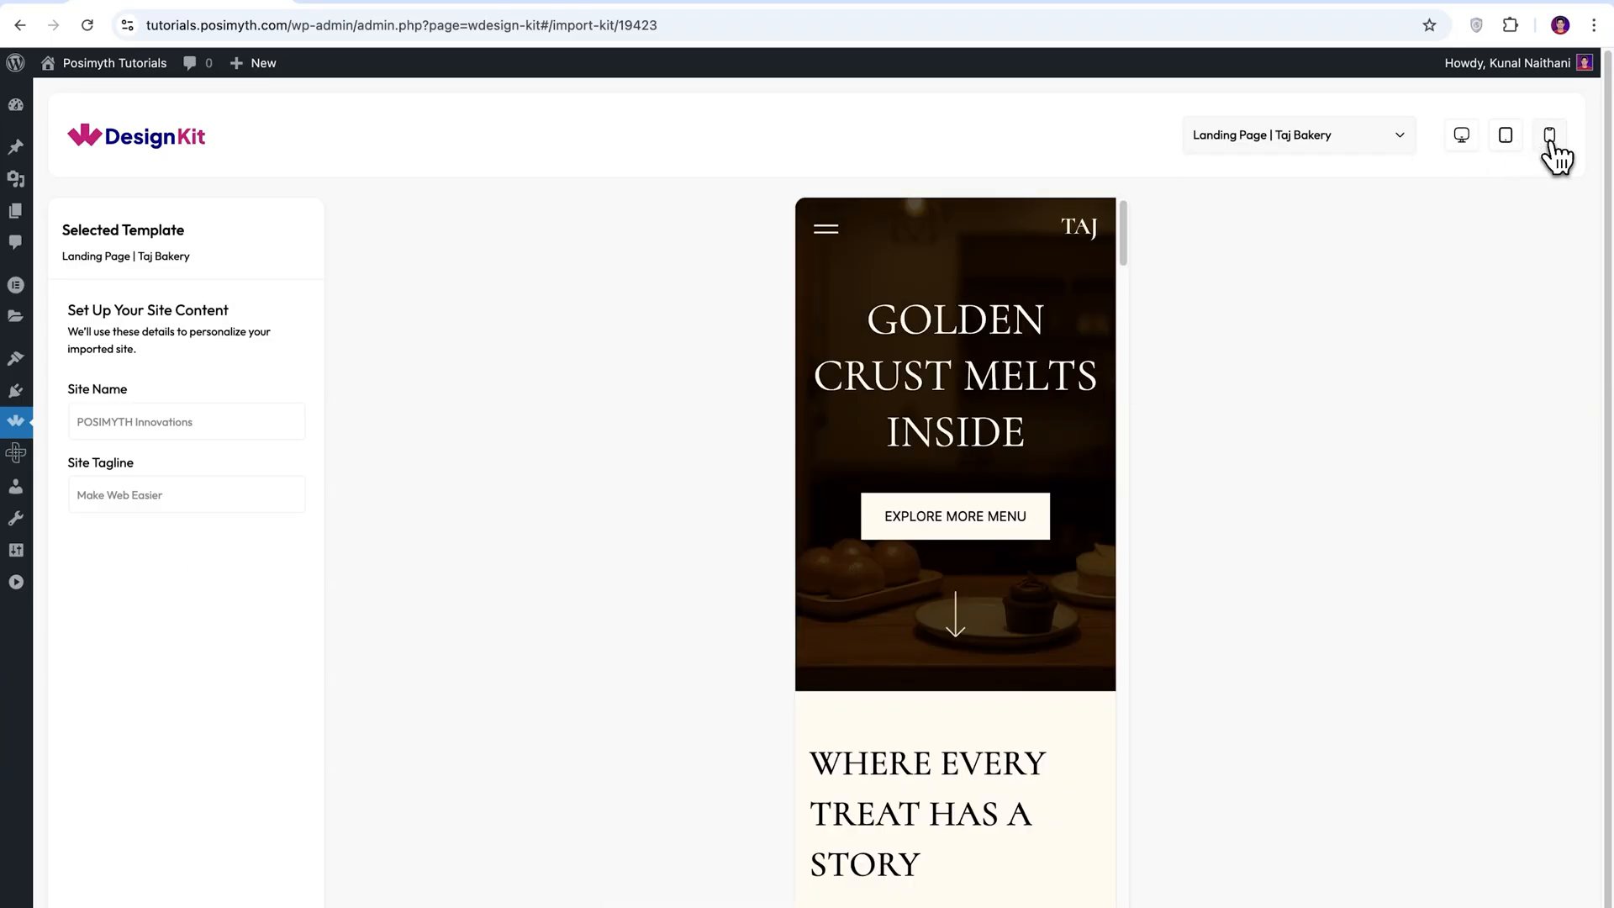
{"action": "left_click", "coordinate": [1460, 137]}
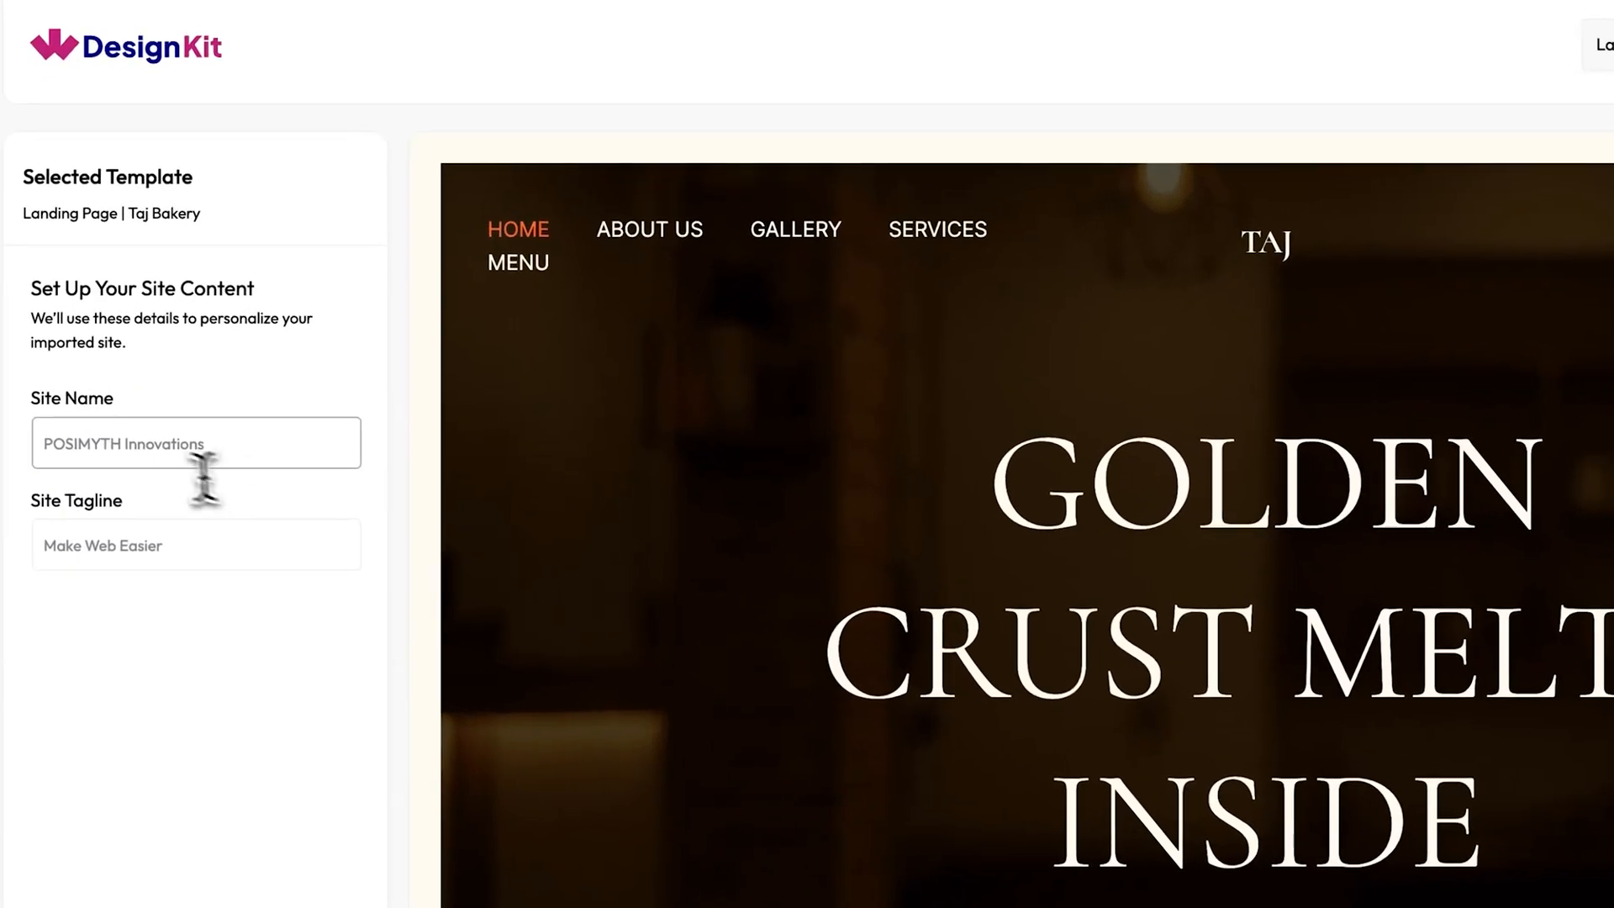
Set the site name to "Taj" and the tagline to "Taste the royal delight", keeping the default global fonts and colours.
{"action": "left_click", "coordinate": [145, 423]}
{"action": "type", "text": "Taj"}
{"action": "key", "text": "Tab"}
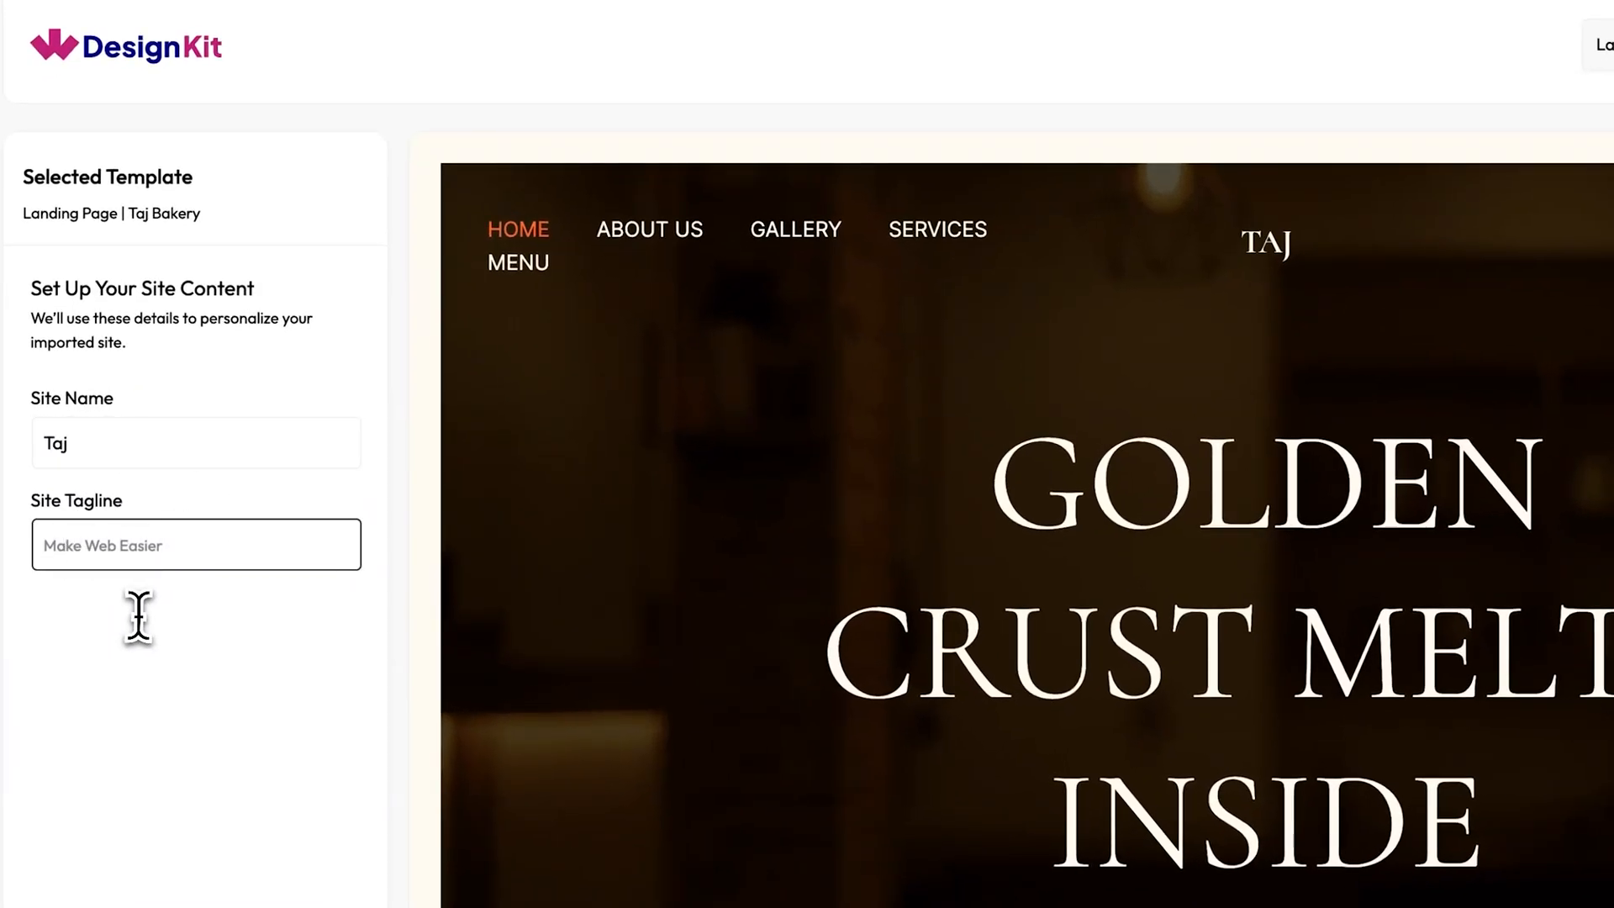
{"action": "type", "text": "Taste the royal delight"}
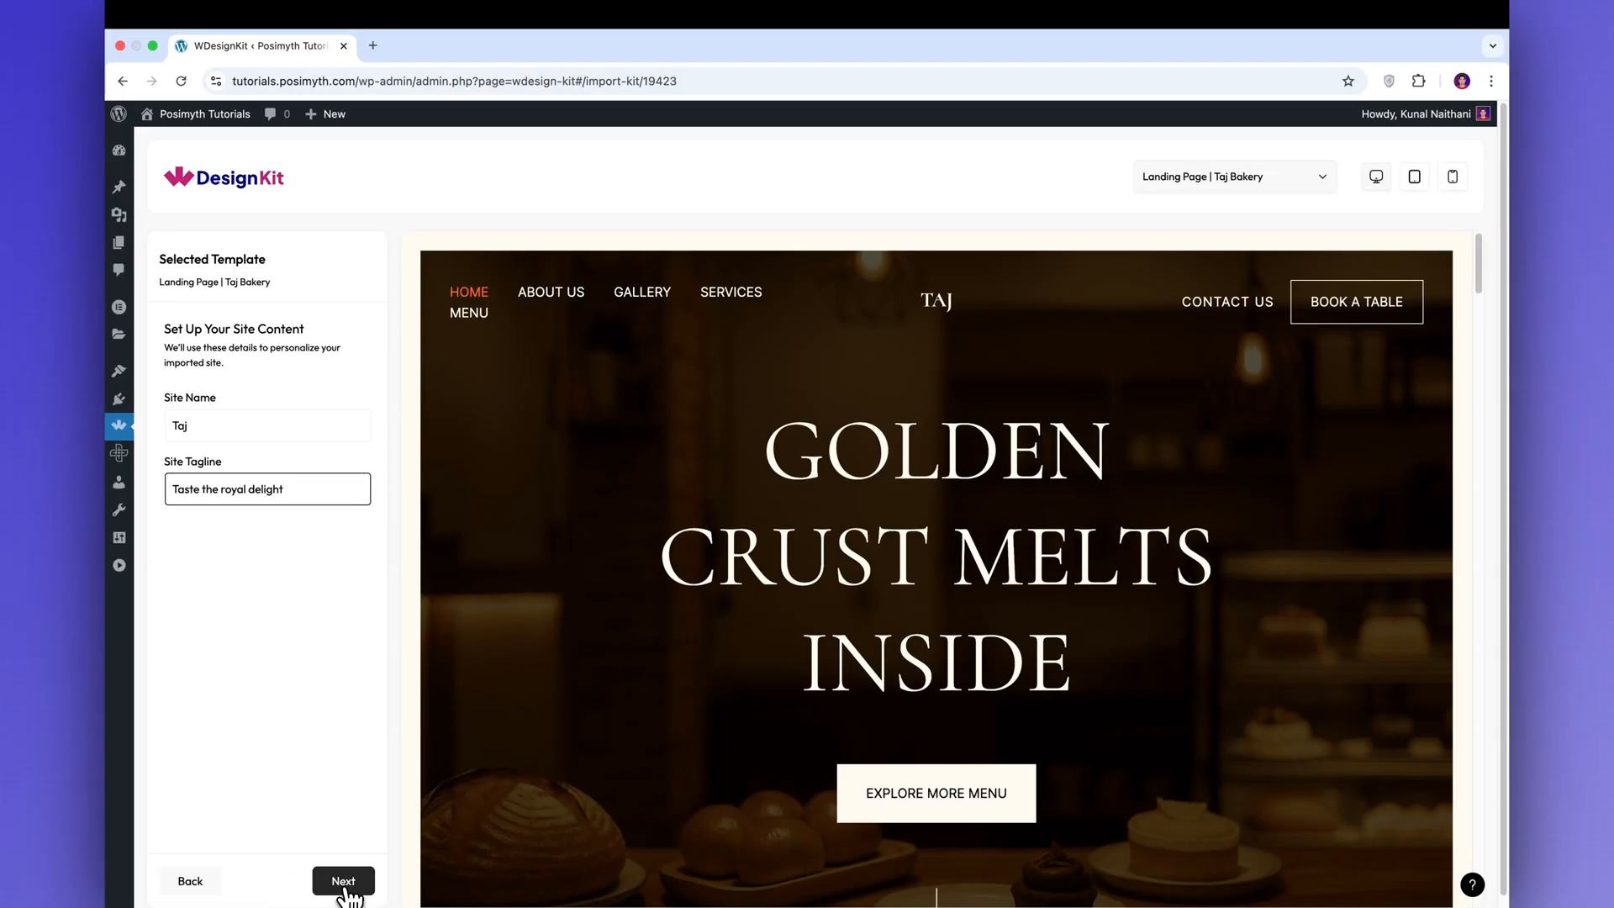
{"action": "left_click", "coordinate": [345, 884]}
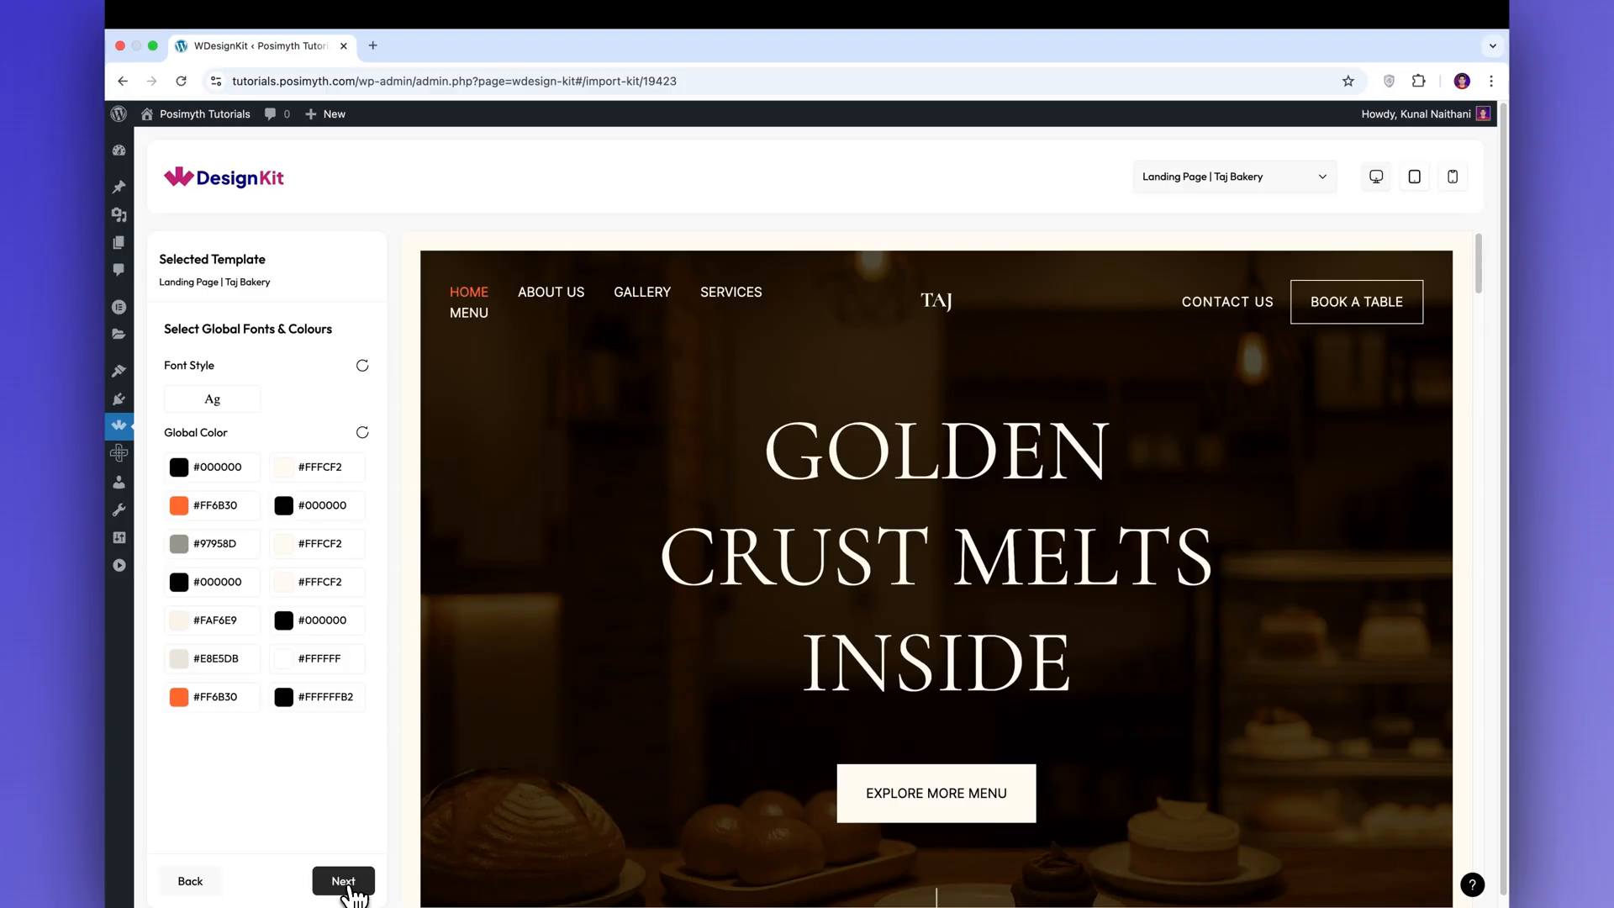
{"action": "left_click", "coordinate": [344, 882]}
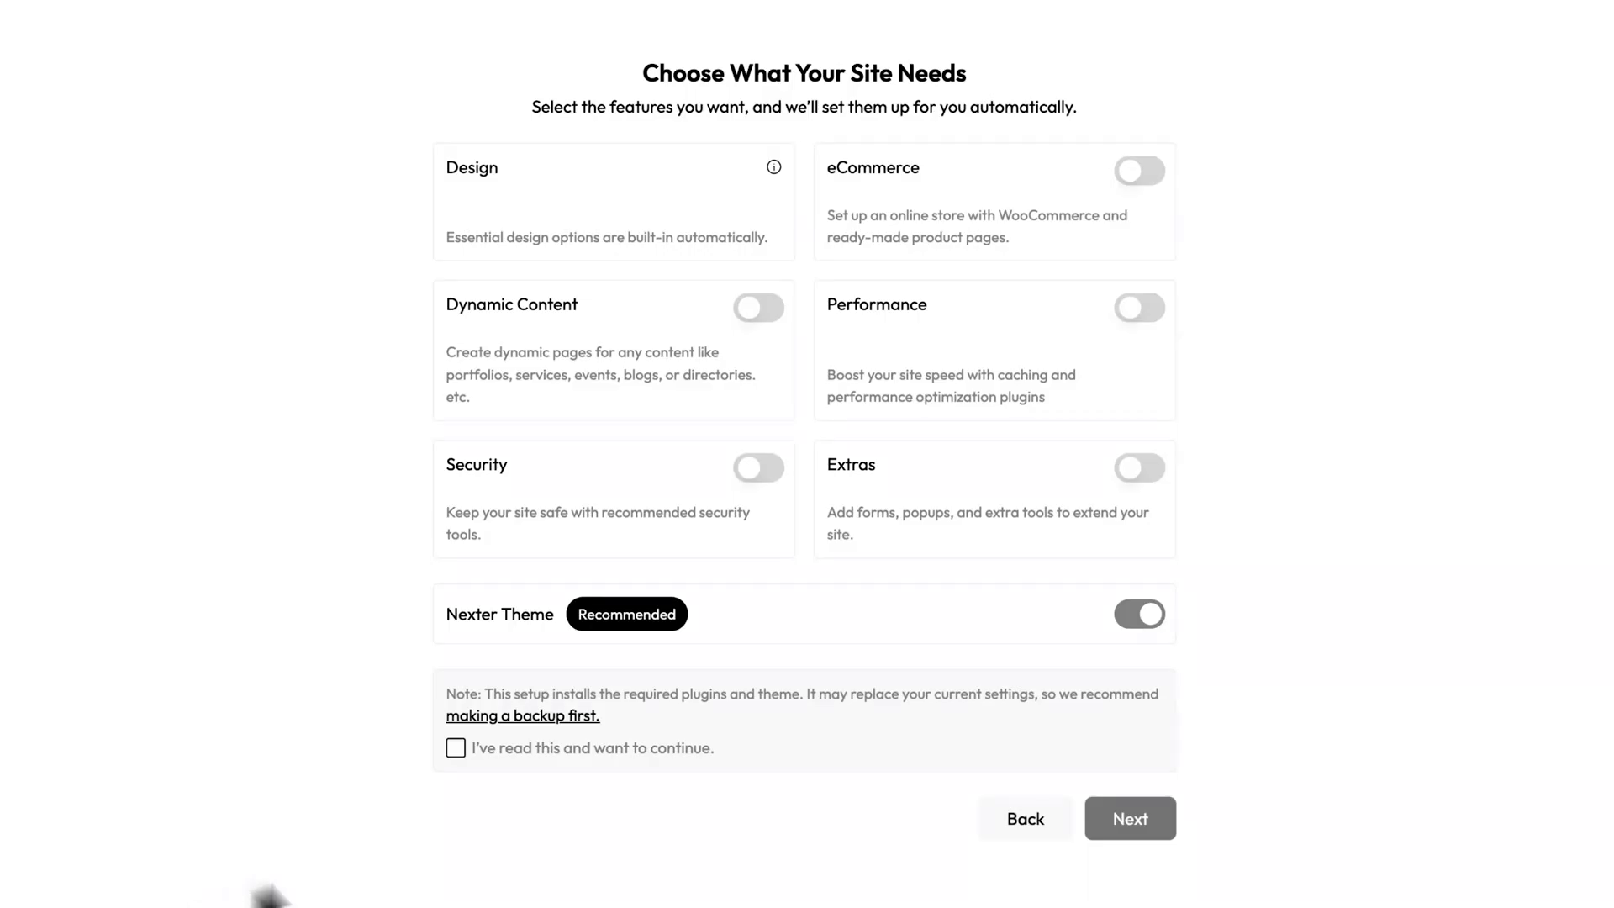
Enable the eCommerce, Dynamic Content, Performance, Security and Extras features for the site.
{"action": "left_click", "coordinate": [1135, 172]}
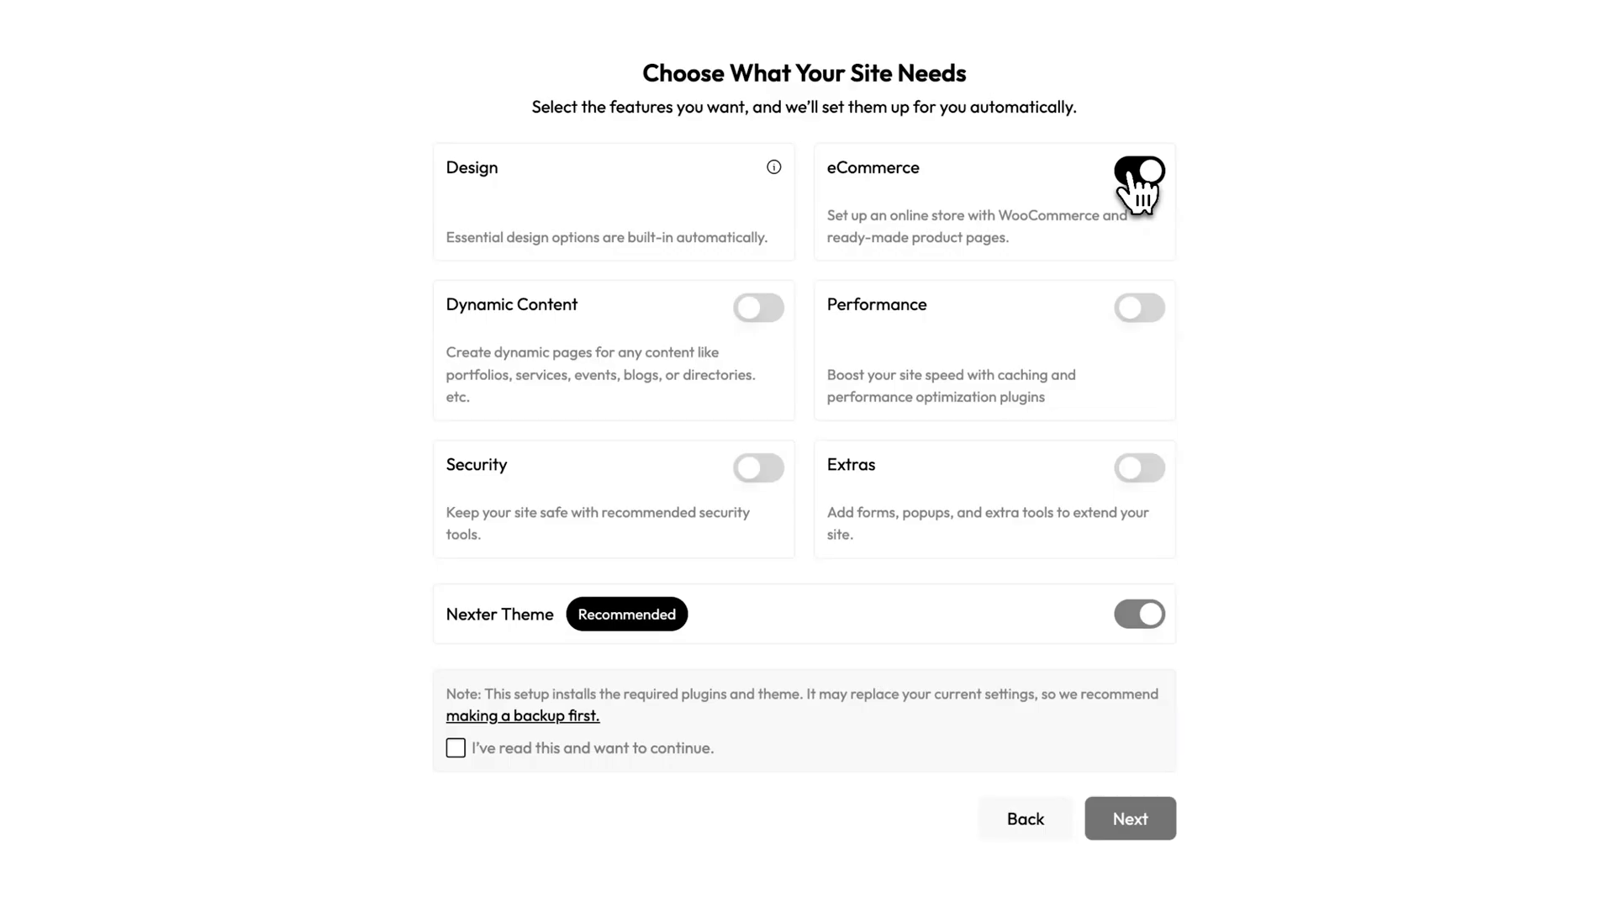
{"action": "left_click", "coordinate": [775, 307]}
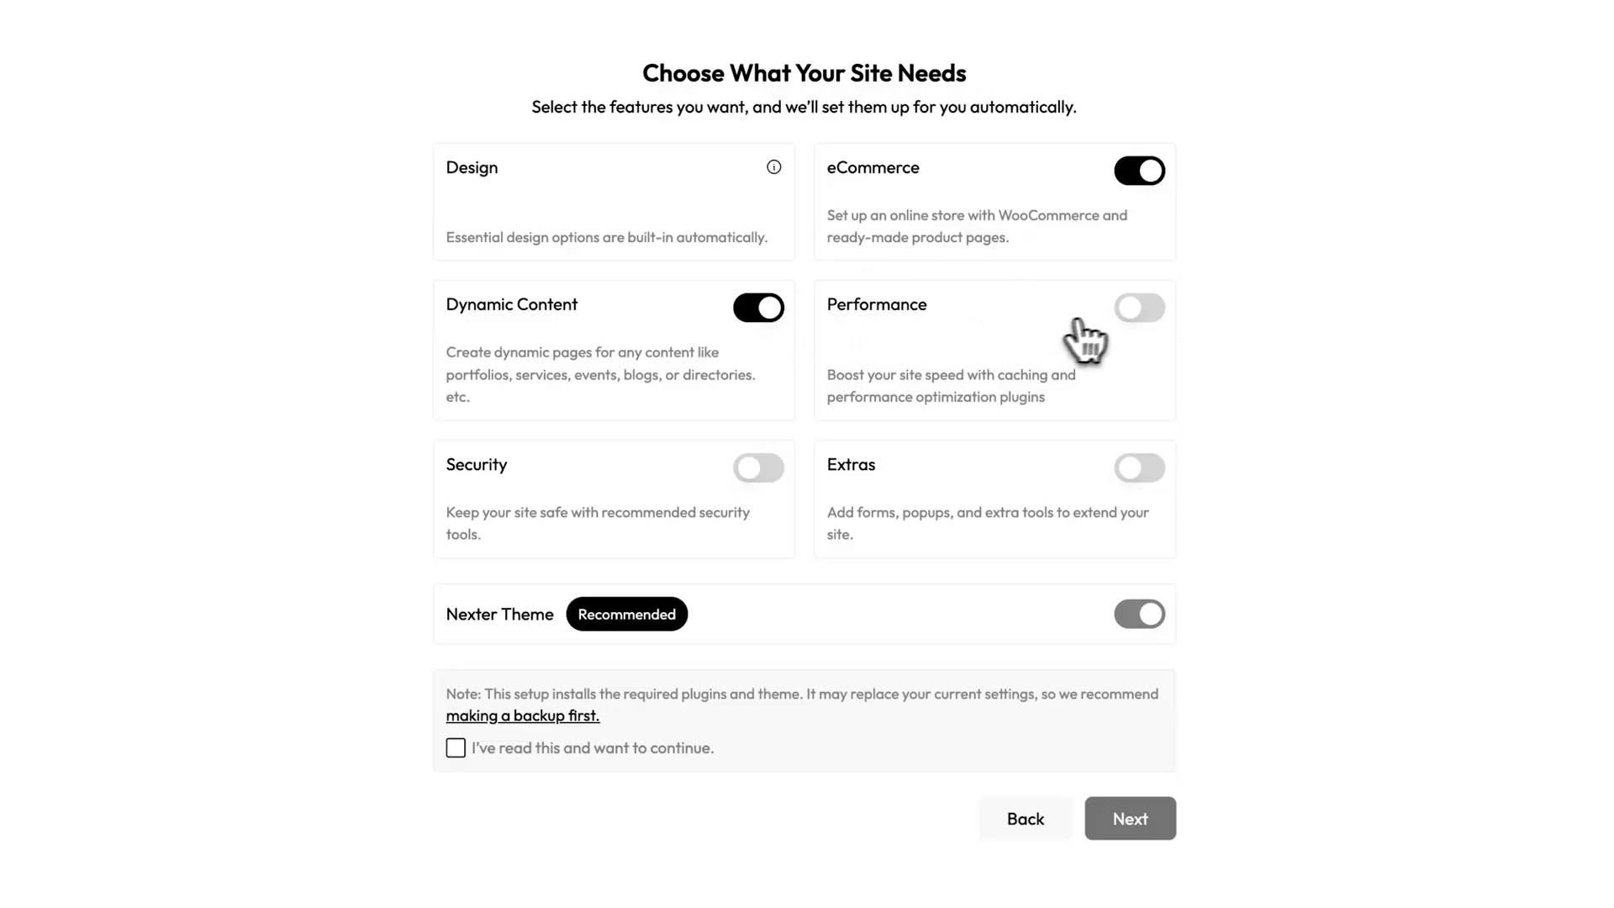
{"action": "left_click", "coordinate": [1140, 309]}
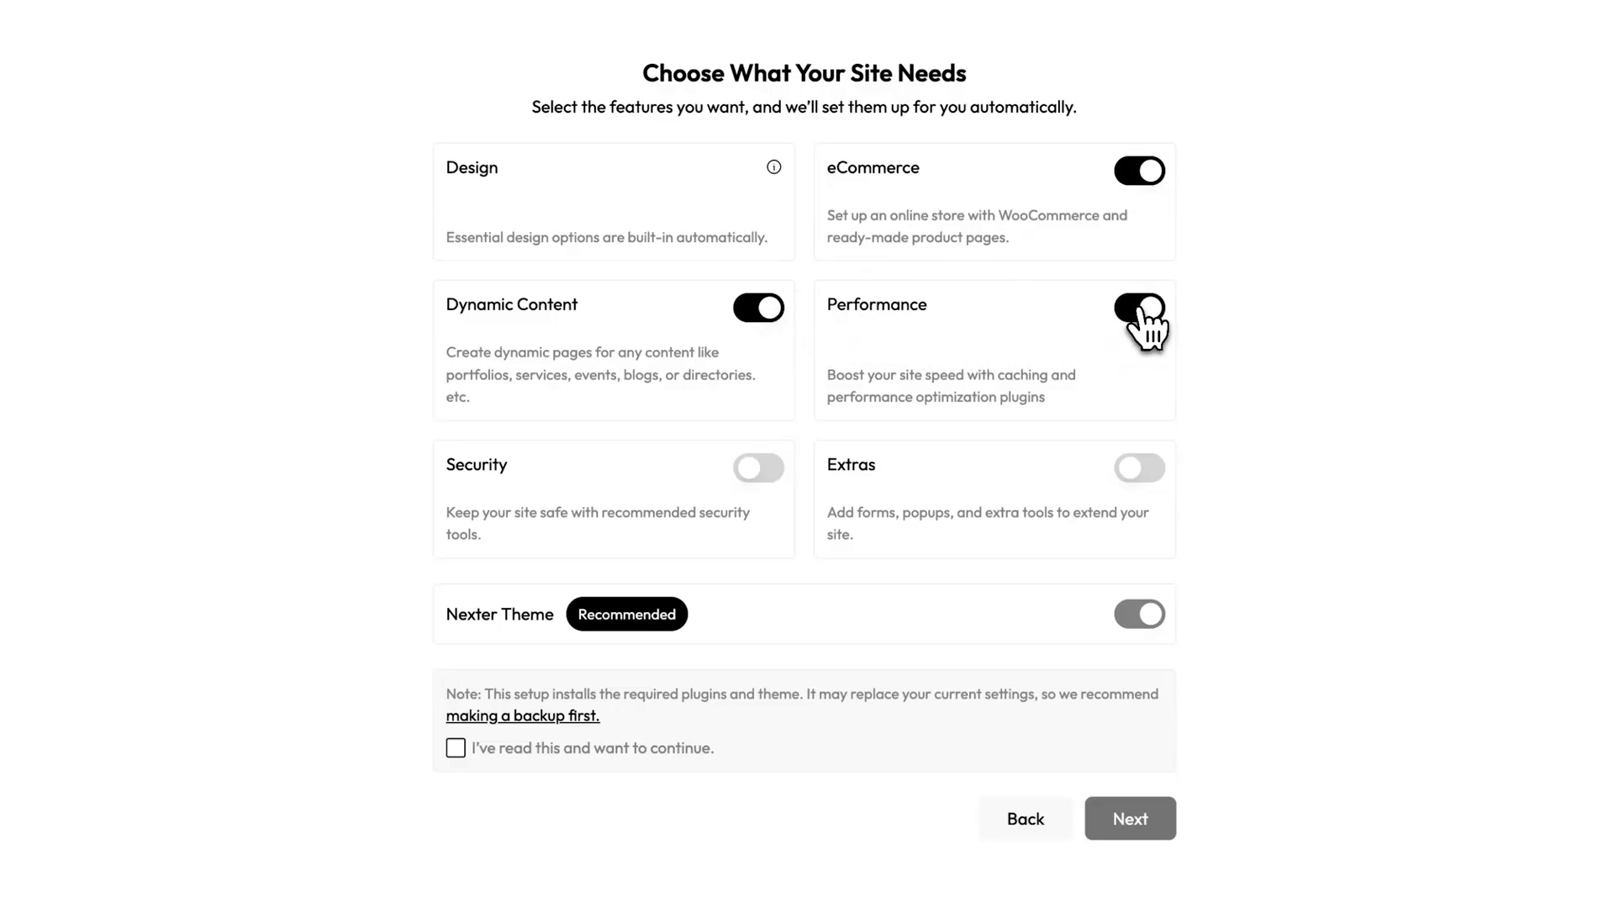
{"action": "left_click", "coordinate": [770, 469]}
{"action": "left_click", "coordinate": [1137, 475]}
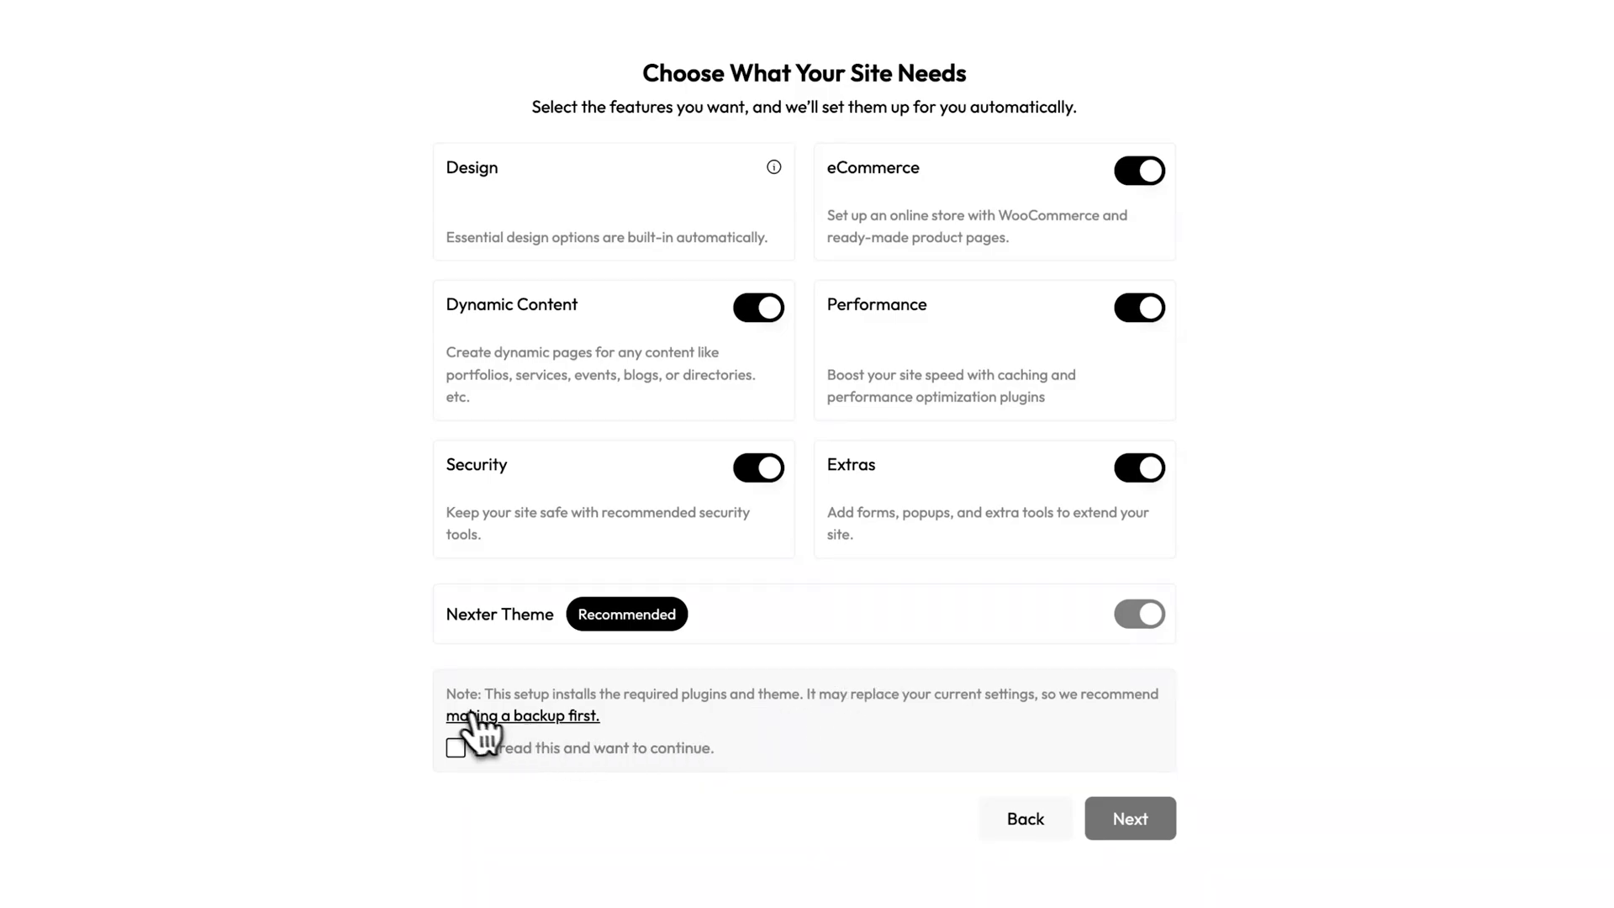
Accept the plugin installation and backup note, and import the template kit with its demo content.
{"action": "left_click_drag", "start_coordinate": [447, 697], "coordinate": [637, 724]}
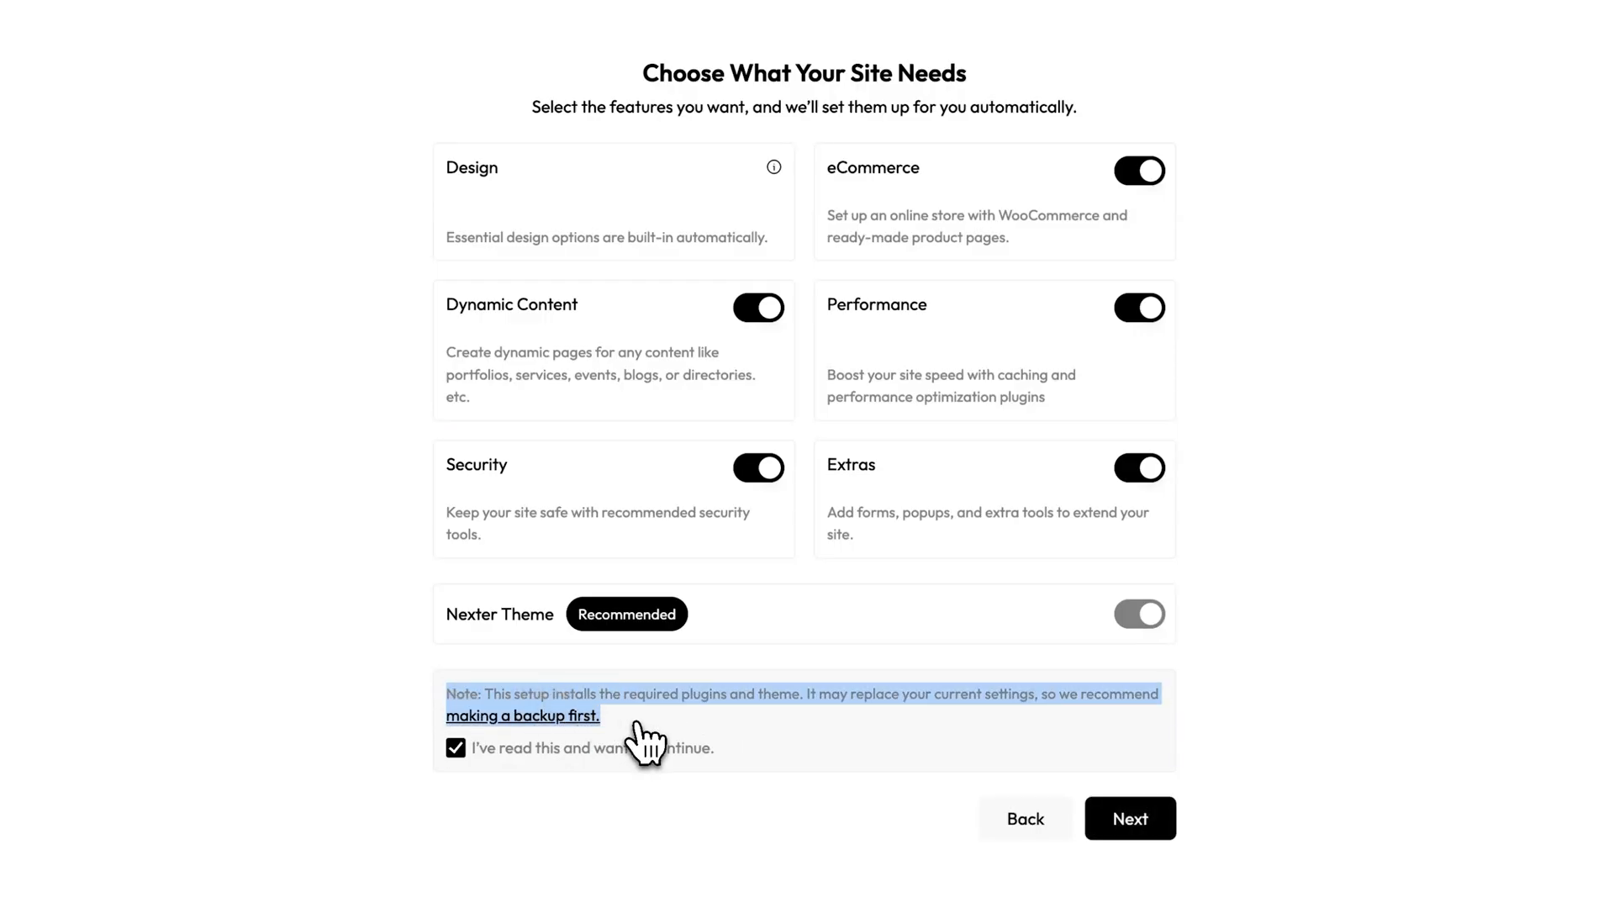
{"action": "left_click", "coordinate": [637, 724]}
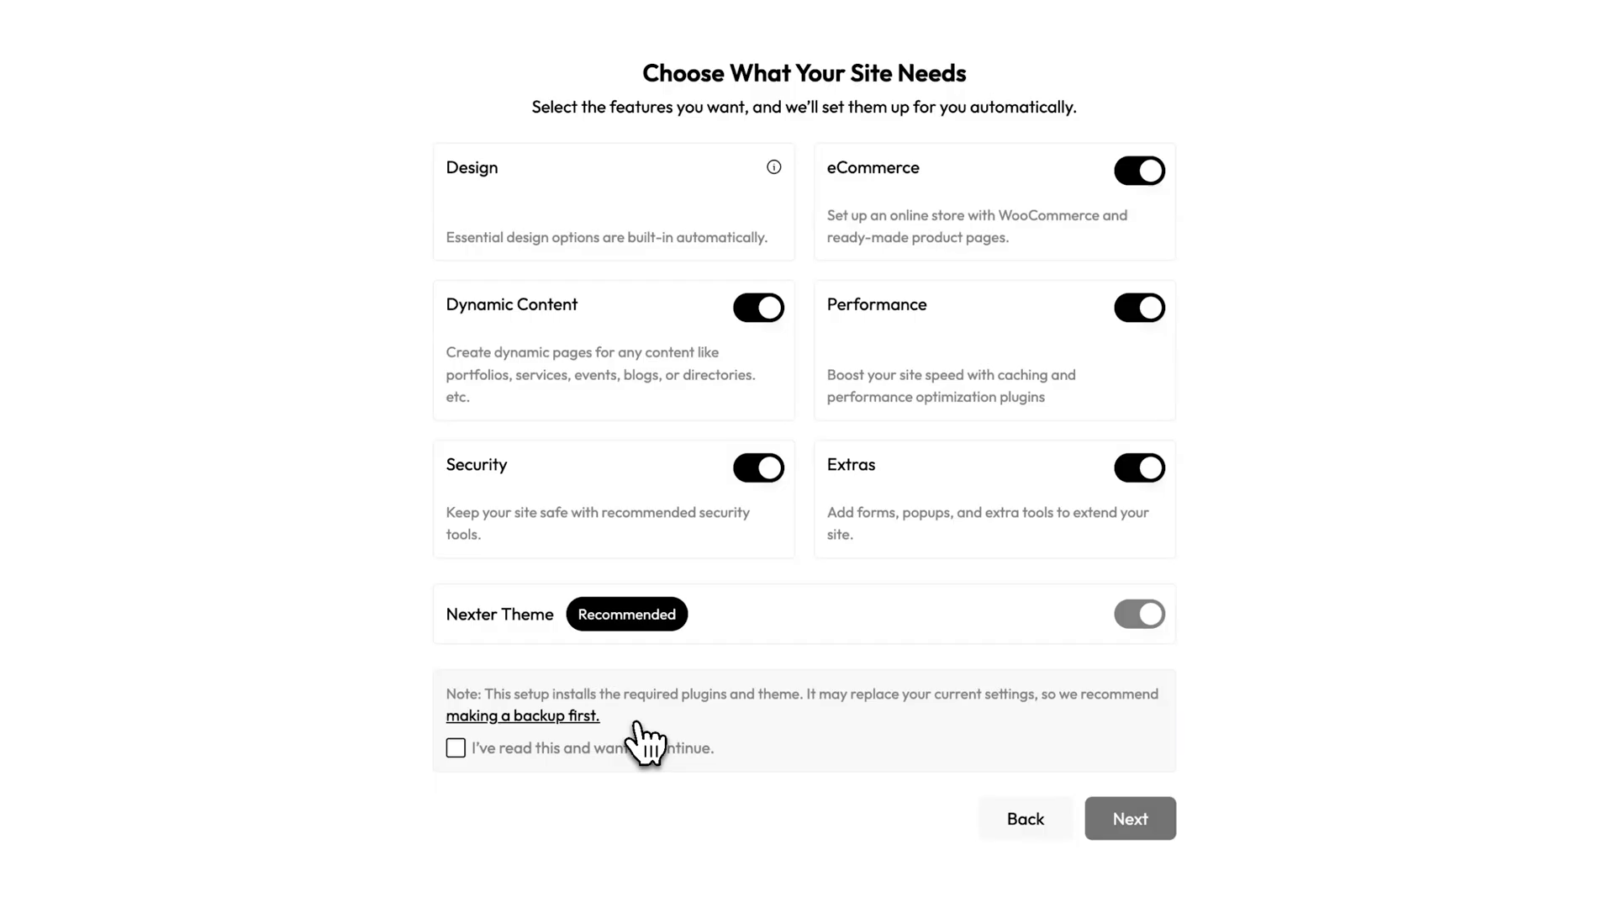
{"action": "left_click", "coordinate": [458, 749]}
{"action": "left_click", "coordinate": [1096, 828]}
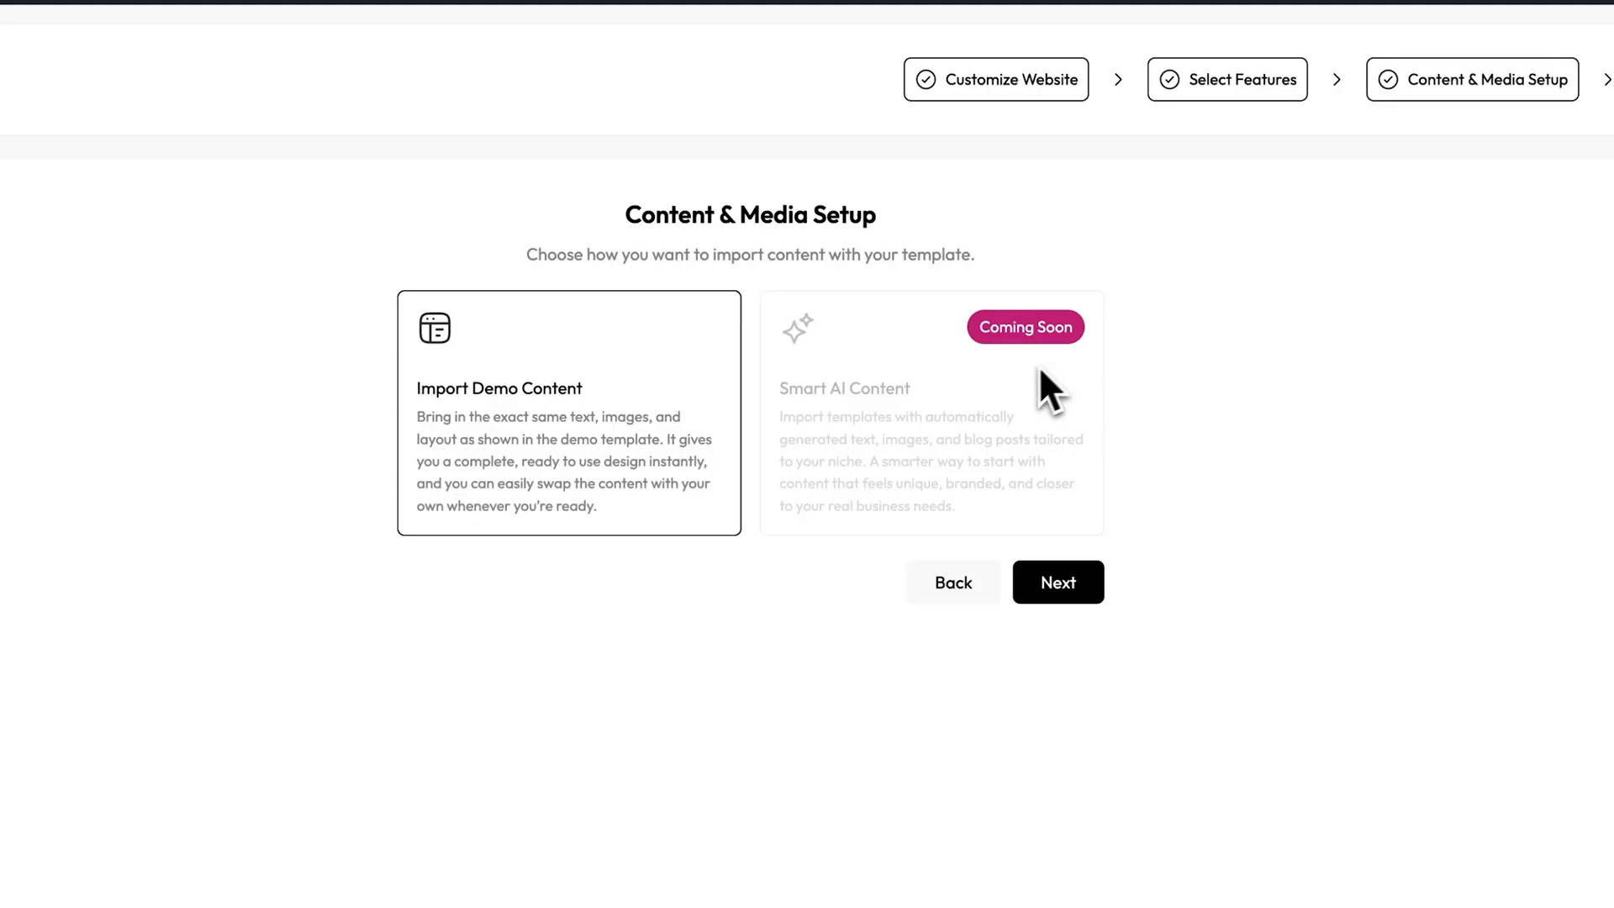
{"action": "left_click", "coordinate": [1060, 599]}
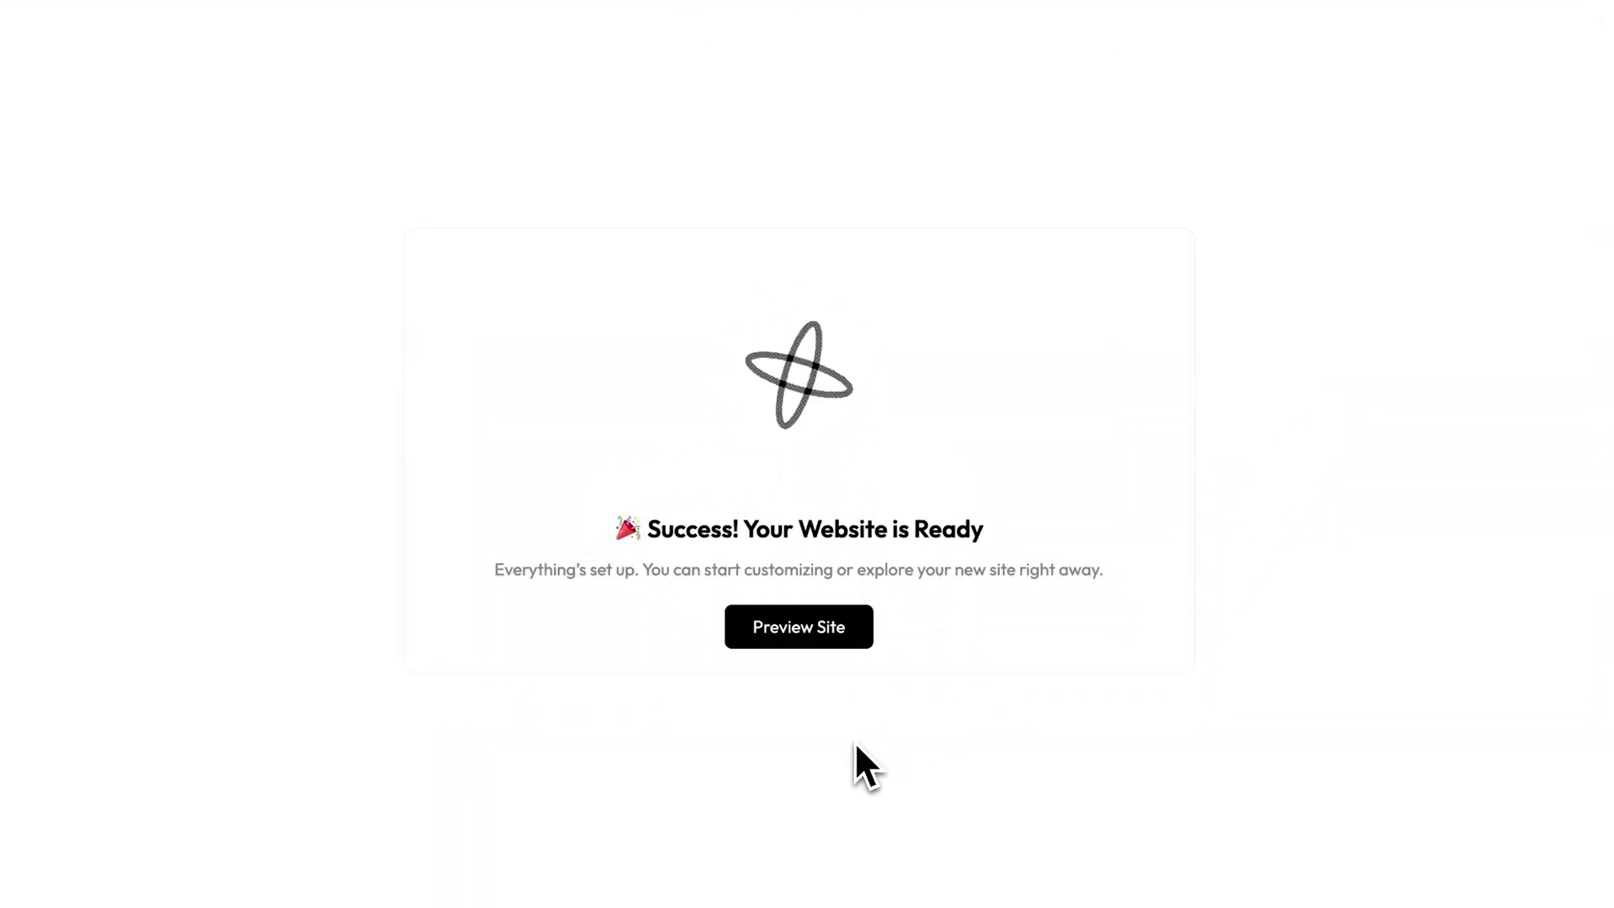
Preview the imported site, looking through the landing page down to the footer and the Testimonials page.
{"action": "left_click", "coordinate": [816, 636]}
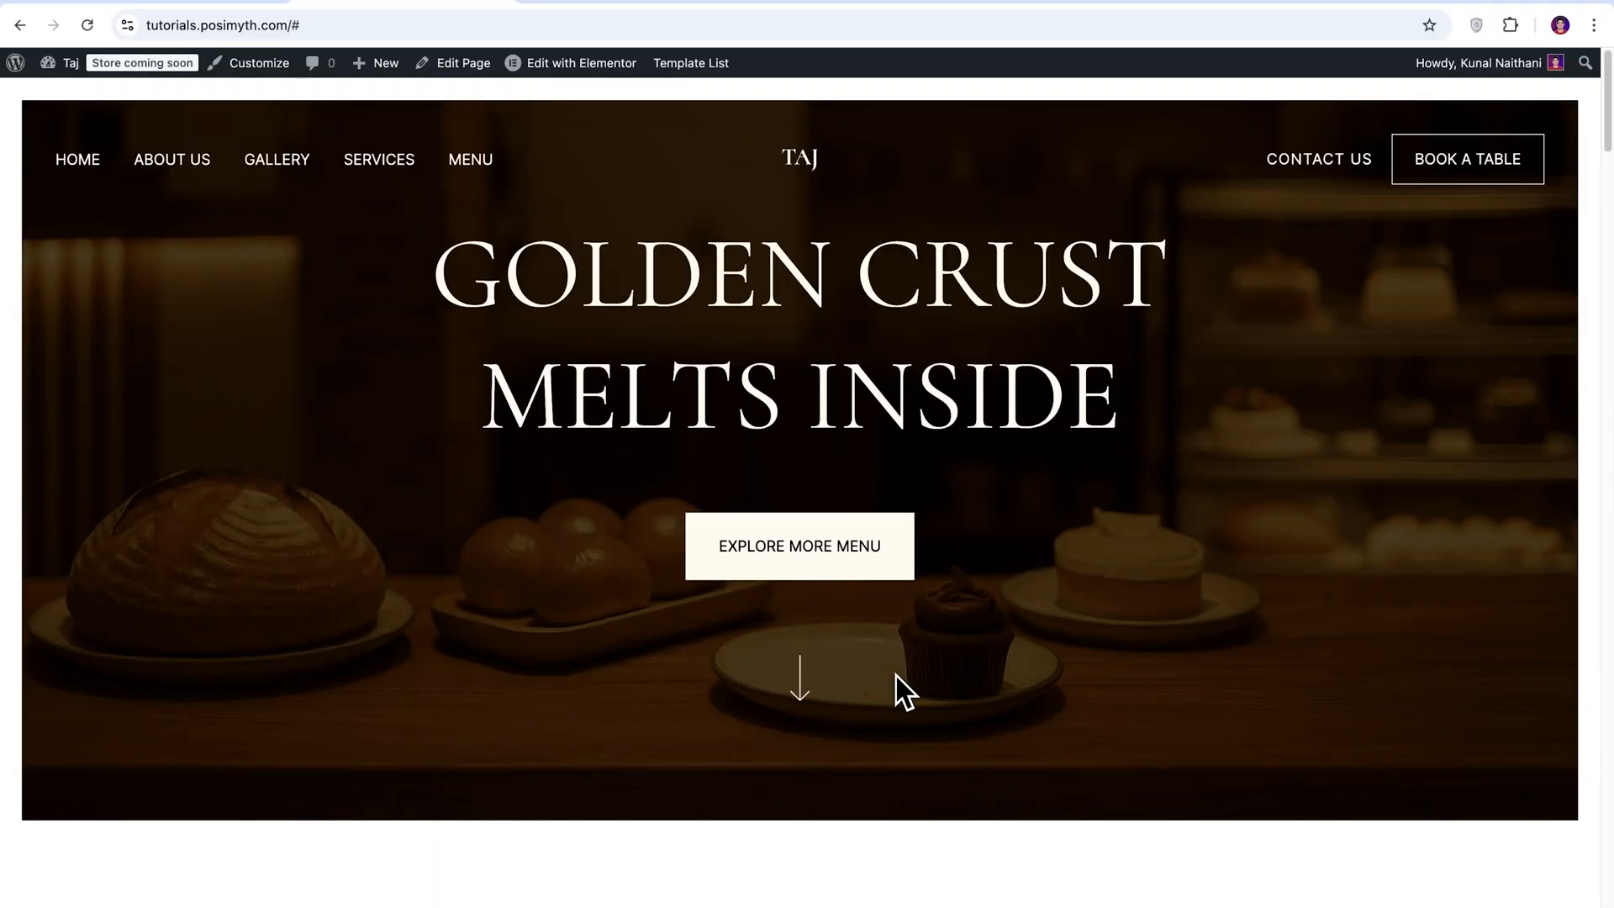
{"action": "scroll", "coordinate": [1480, 526], "scroll_direction": "down", "scroll_amount": 20}
{"action": "scroll", "coordinate": [1480, 547], "scroll_direction": "down", "scroll_amount": 20}
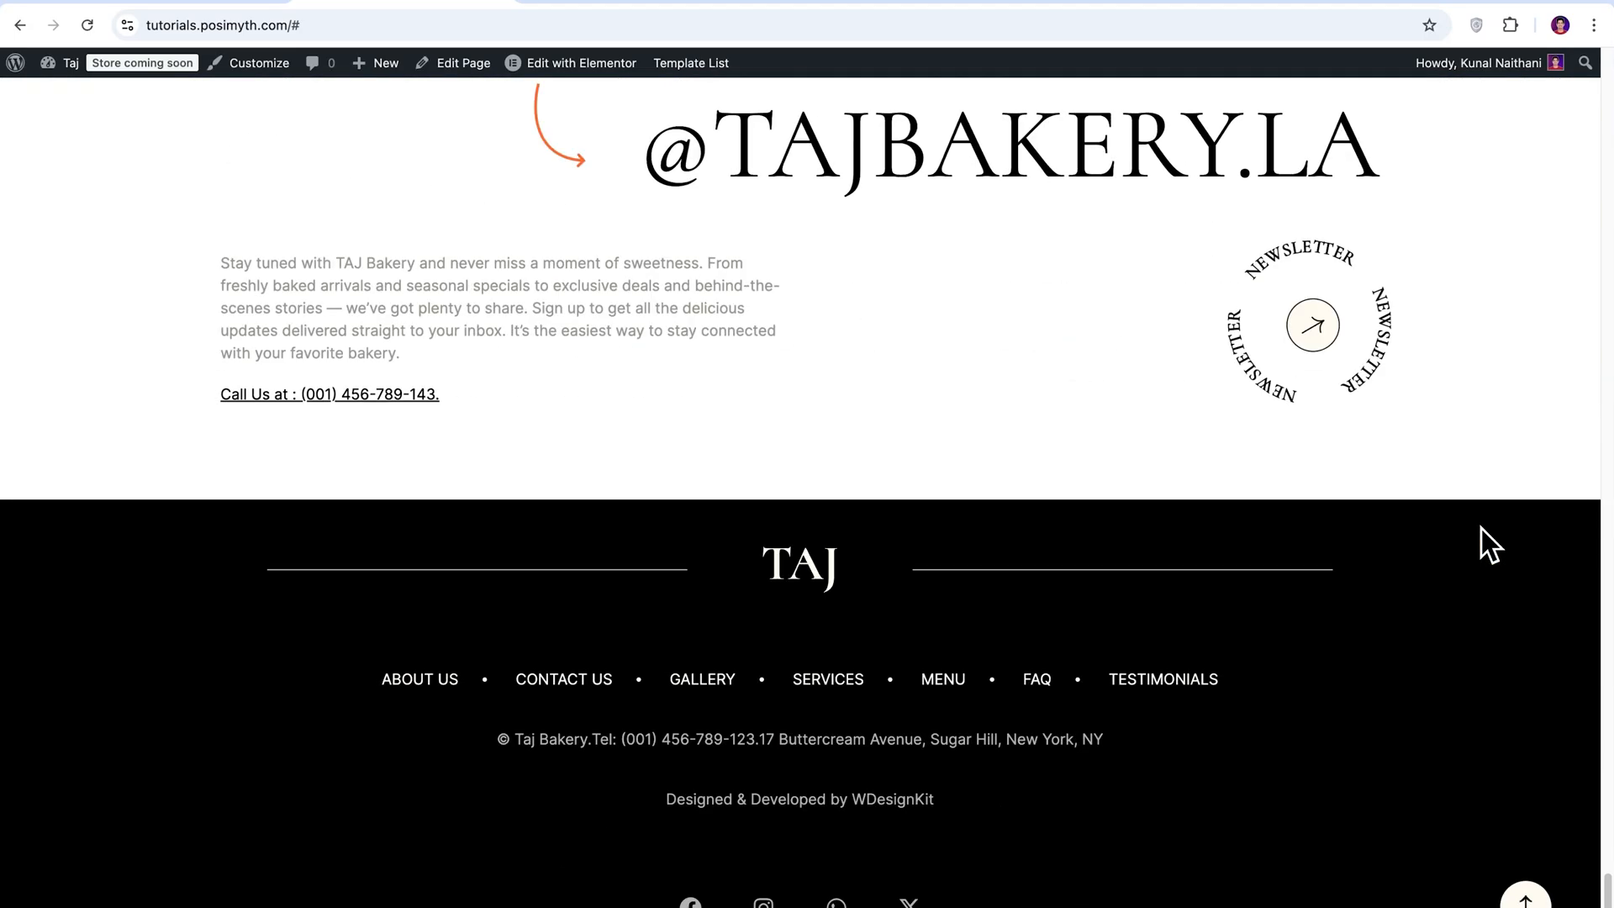
{"action": "left_click", "coordinate": [1167, 681]}
{"action": "scroll", "coordinate": [1176, 697], "scroll_direction": "down", "scroll_amount": 10}
{"action": "scroll", "coordinate": [1177, 697], "scroll_direction": "up", "scroll_amount": 10}
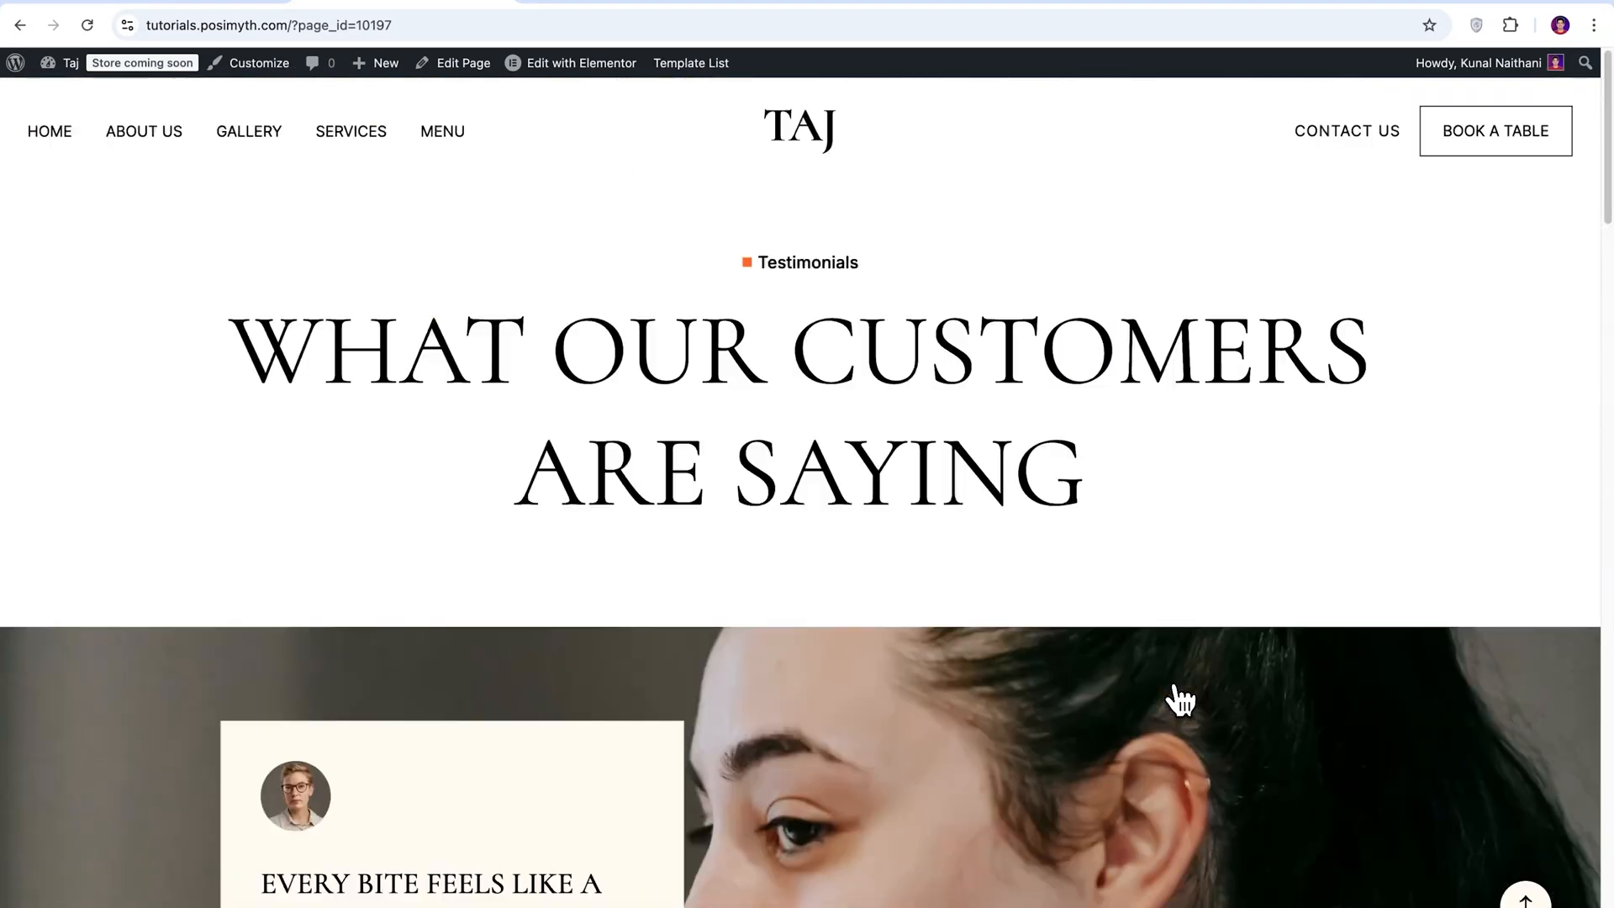
Look through the site's Contact Us, Services and Menu pages and return to the home page.
{"action": "left_click", "coordinate": [1339, 151]}
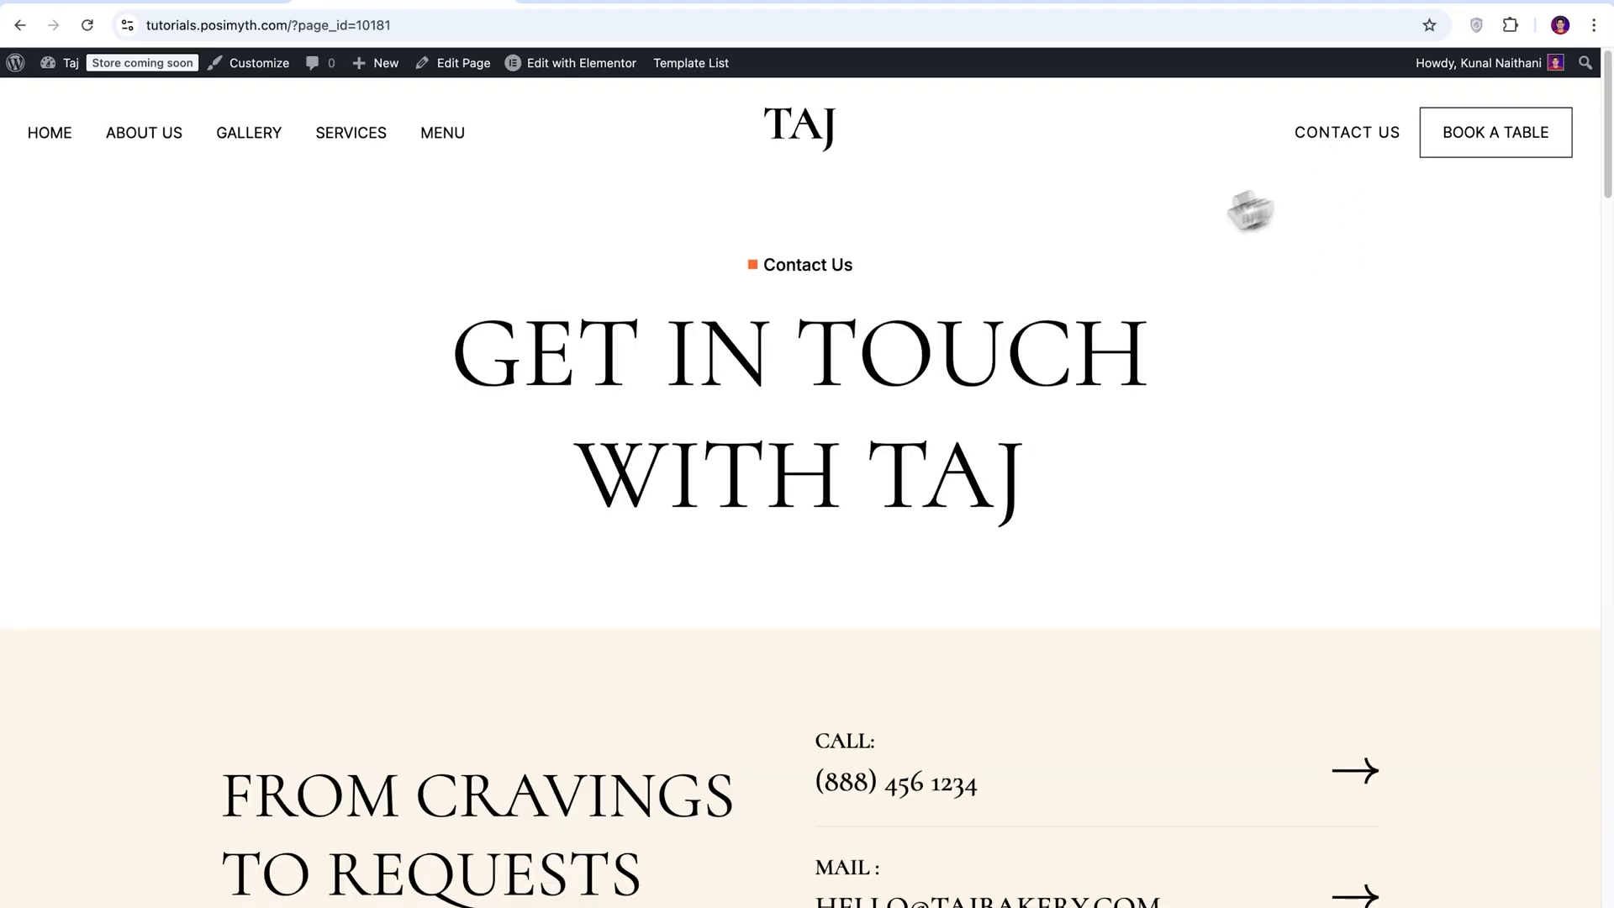
{"action": "left_click", "coordinate": [355, 141]}
{"action": "left_click", "coordinate": [443, 139]}
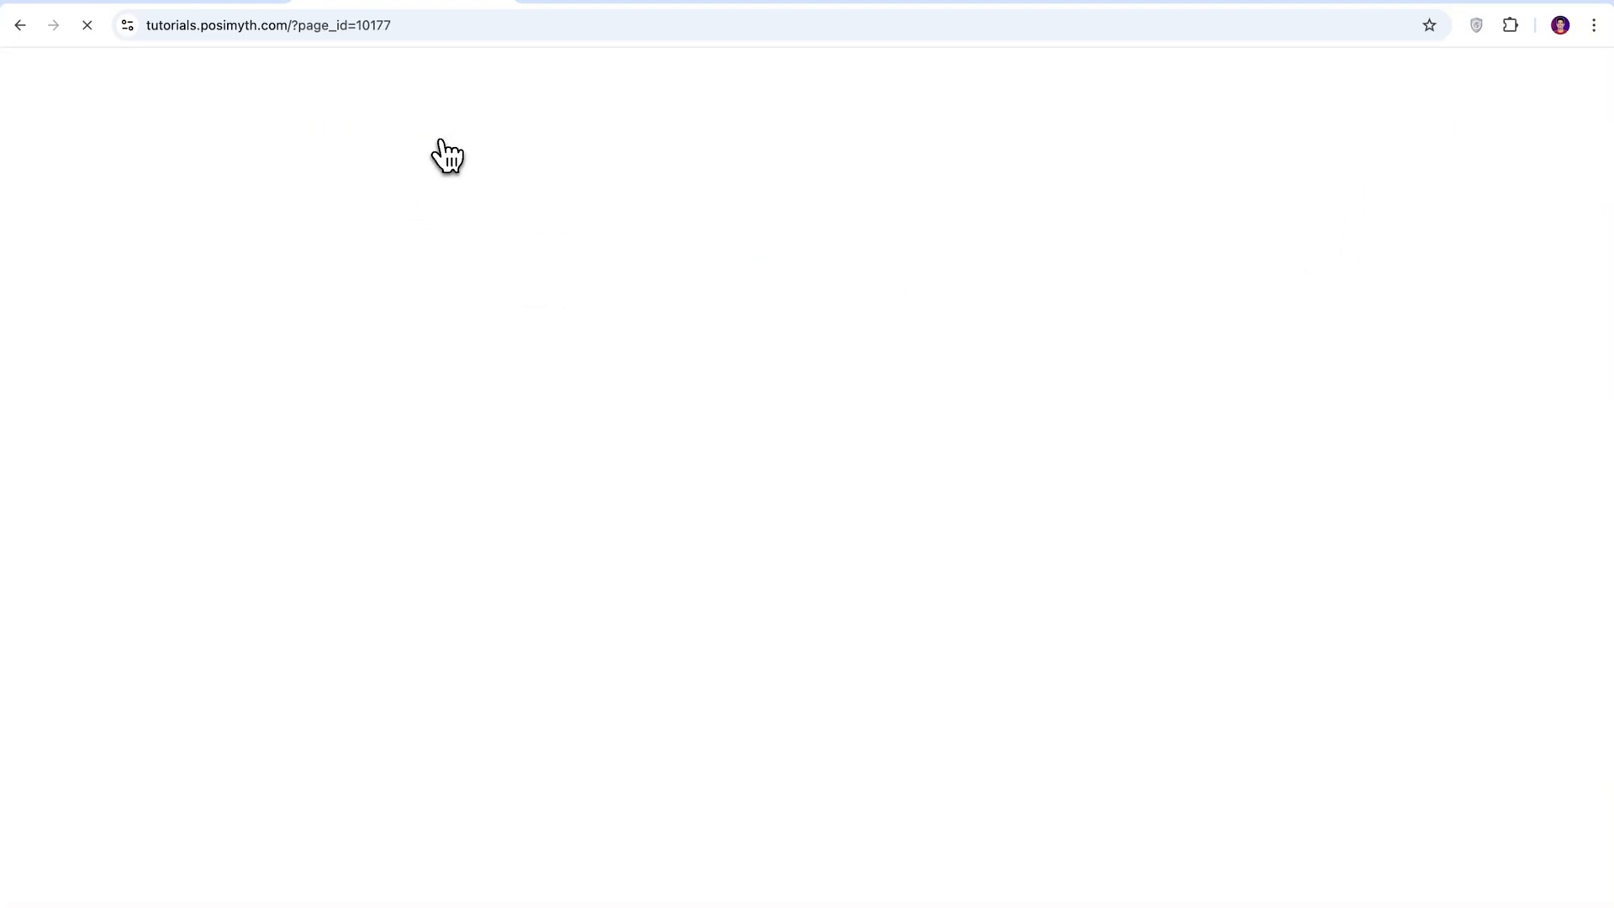
{"action": "scroll", "coordinate": [1465, 470], "scroll_direction": "down", "scroll_amount": 15}
{"action": "scroll", "coordinate": [1460, 458], "scroll_direction": "down", "scroll_amount": 15}
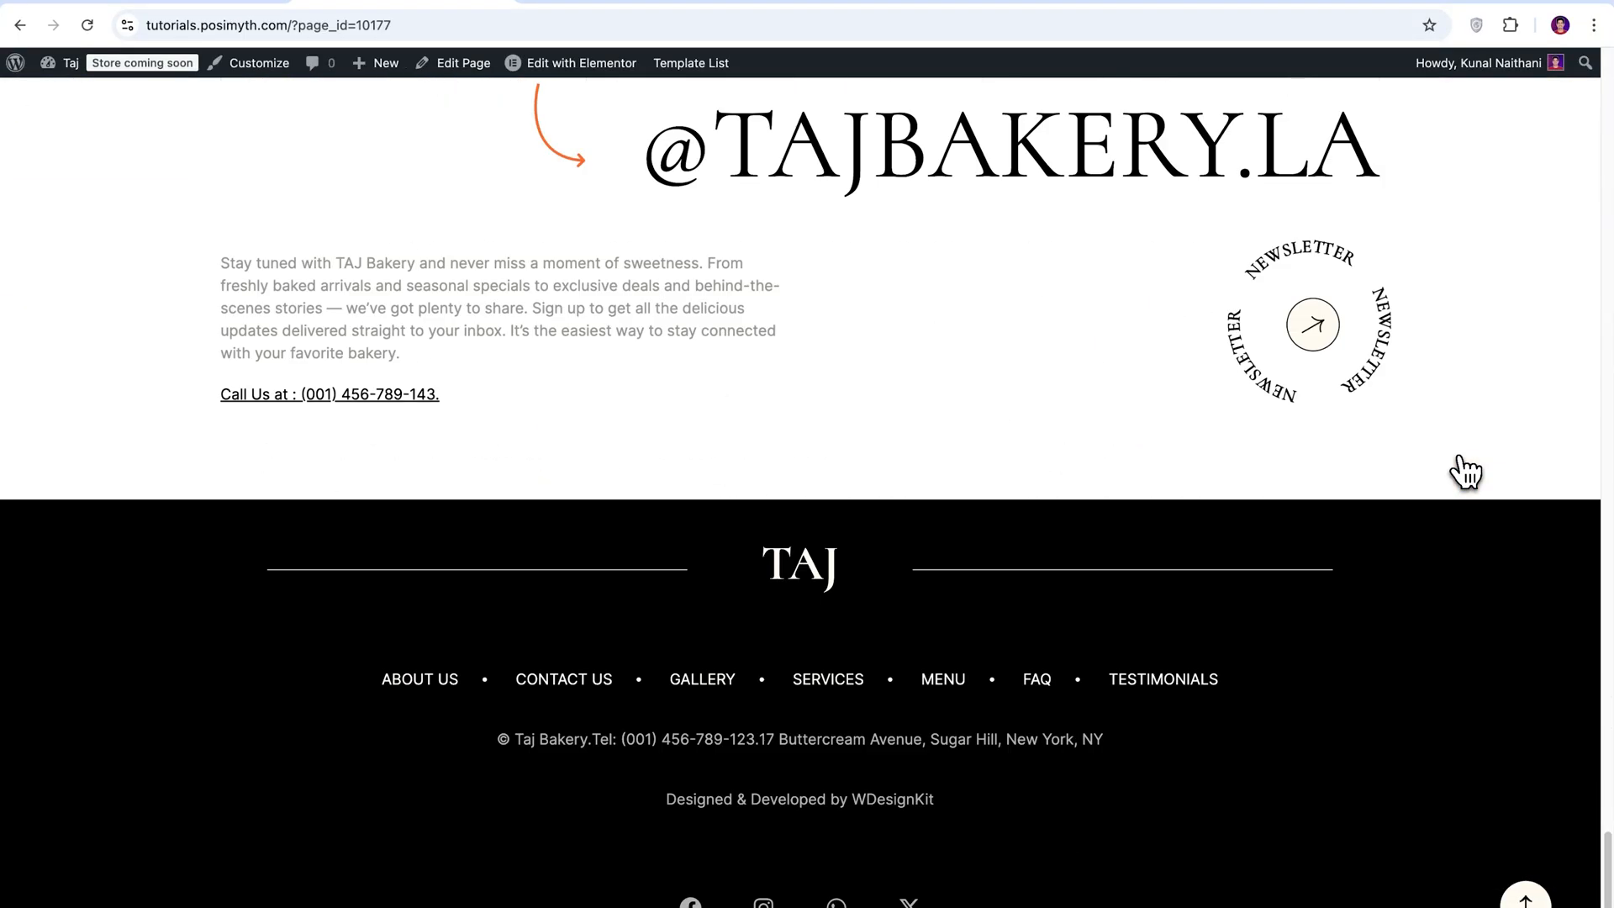
{"action": "scroll", "coordinate": [1460, 458], "scroll_direction": "up", "scroll_amount": 6}
{"action": "left_click_drag", "start_coordinate": [1606, 723], "coordinate": [1611, 97]}
{"action": "left_click", "coordinate": [51, 134]}
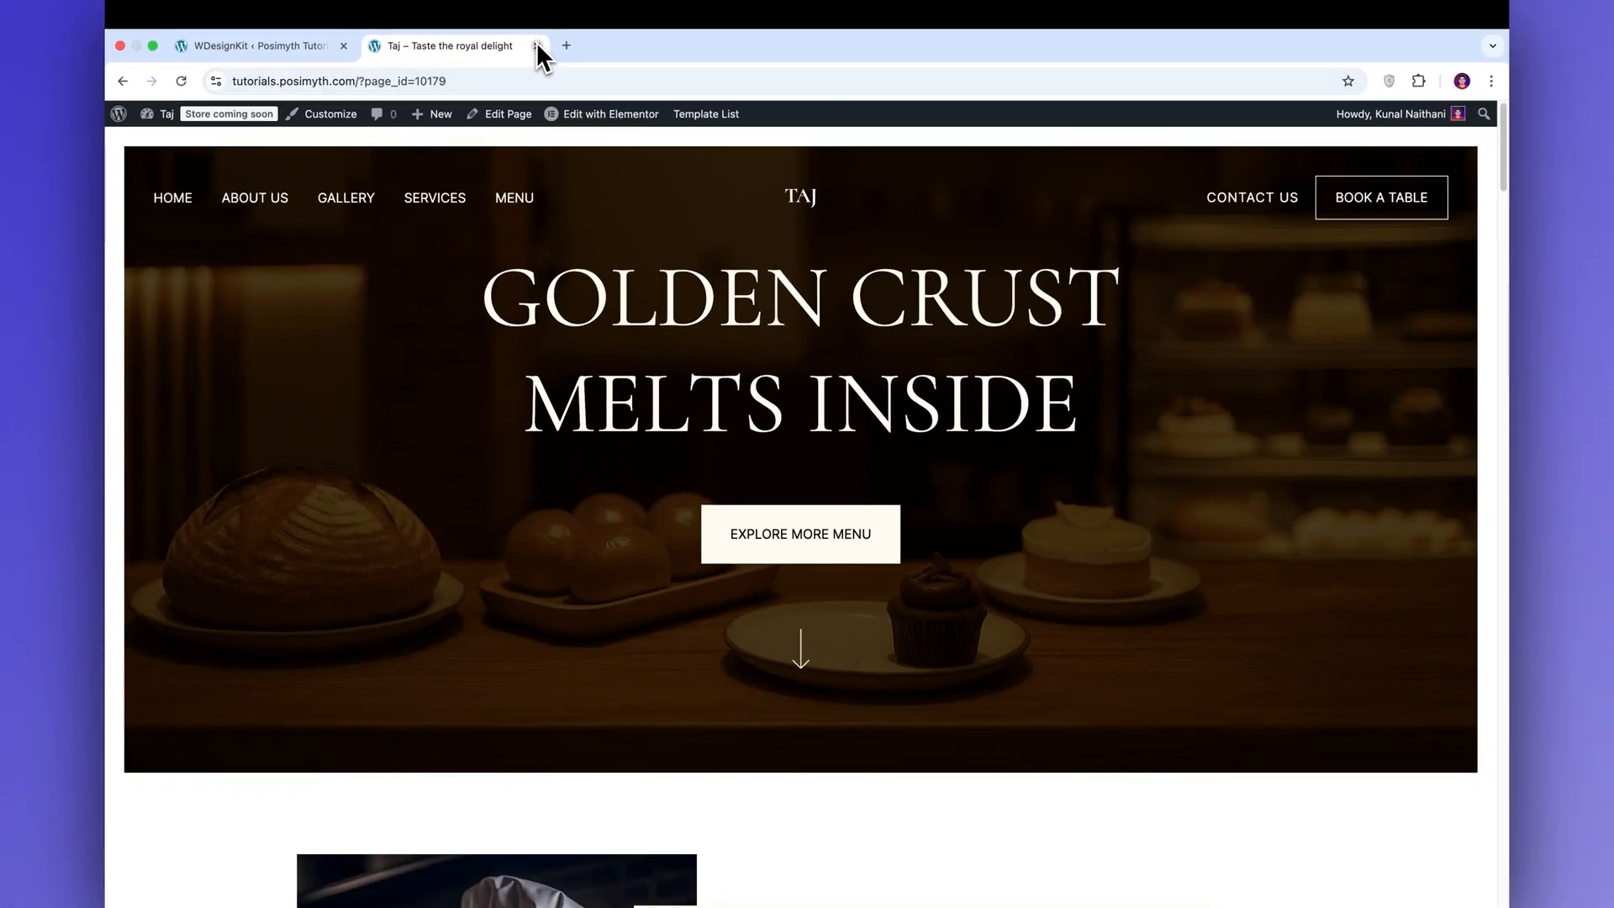
Return to the WordPress admin and open the Landing Page from the list of all pages for editing with Elementor.
{"action": "left_click", "coordinate": [540, 42]}
{"action": "mouse_move", "coordinate": [55, 223]}
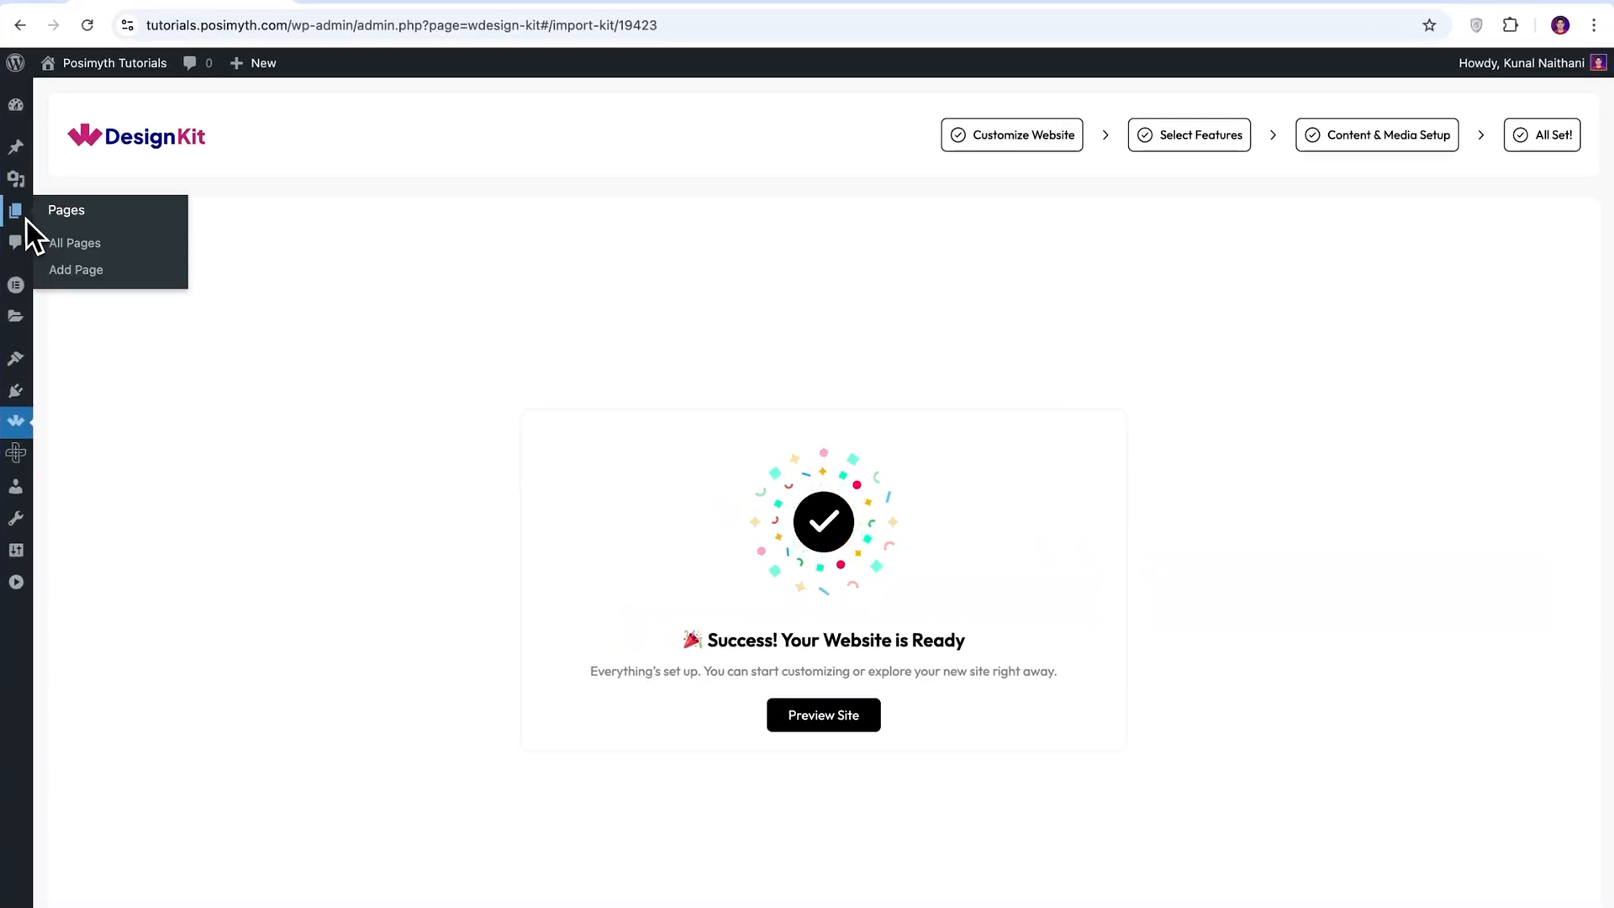
{"action": "left_click", "coordinate": [103, 251]}
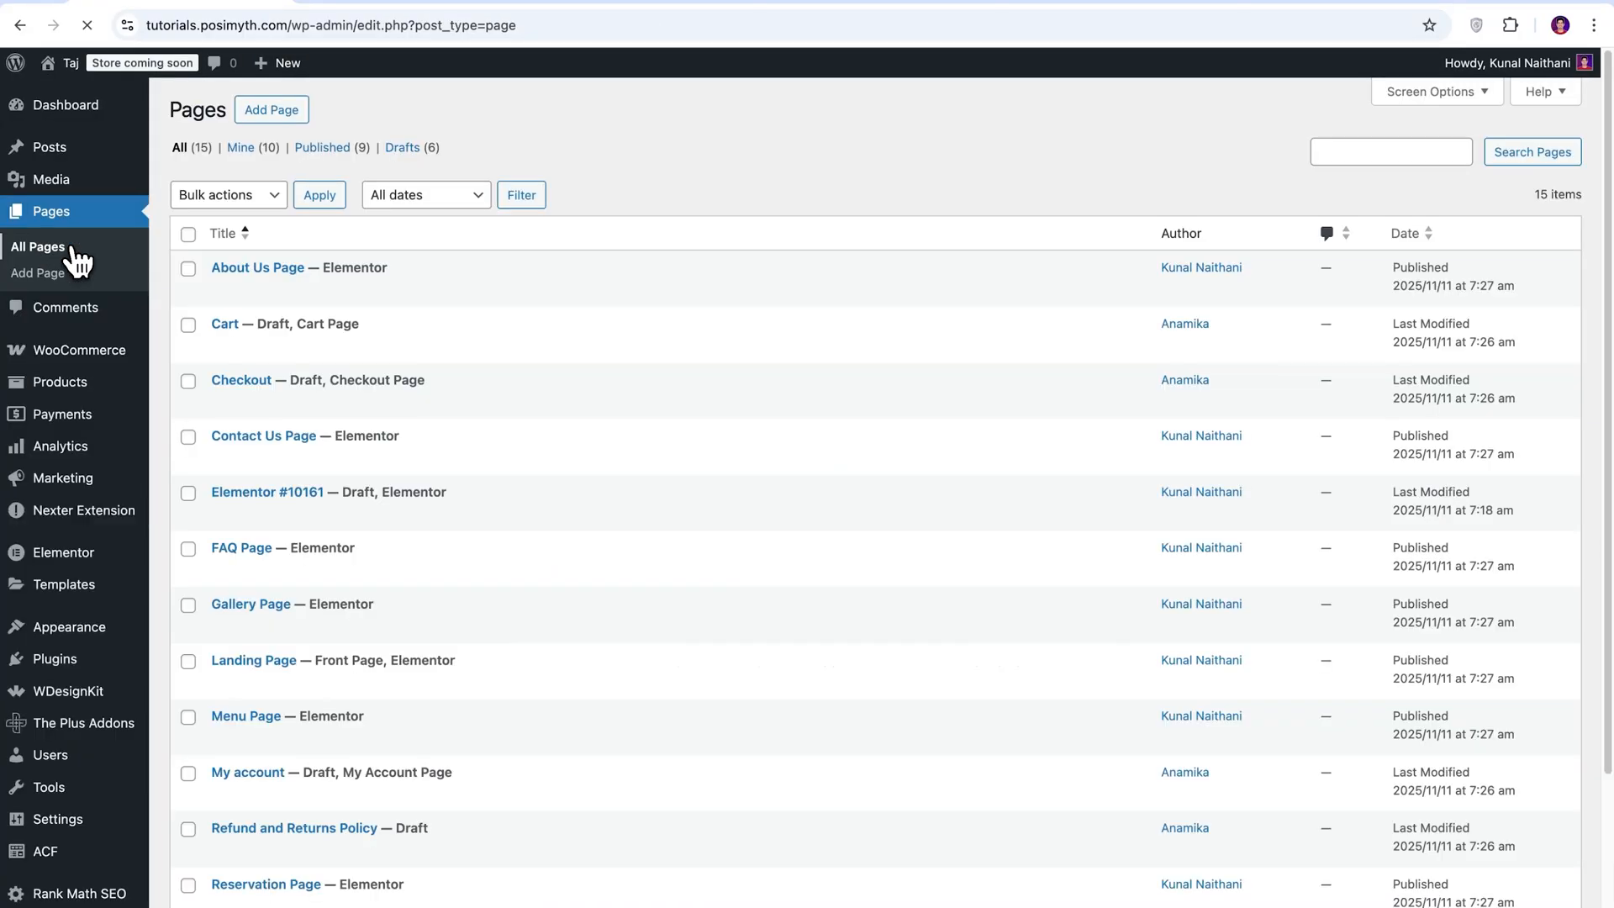
{"action": "scroll", "coordinate": [886, 523], "scroll_direction": "down", "scroll_amount": 3}
{"action": "scroll", "coordinate": [899, 518], "scroll_direction": "up", "scroll_amount": 3}
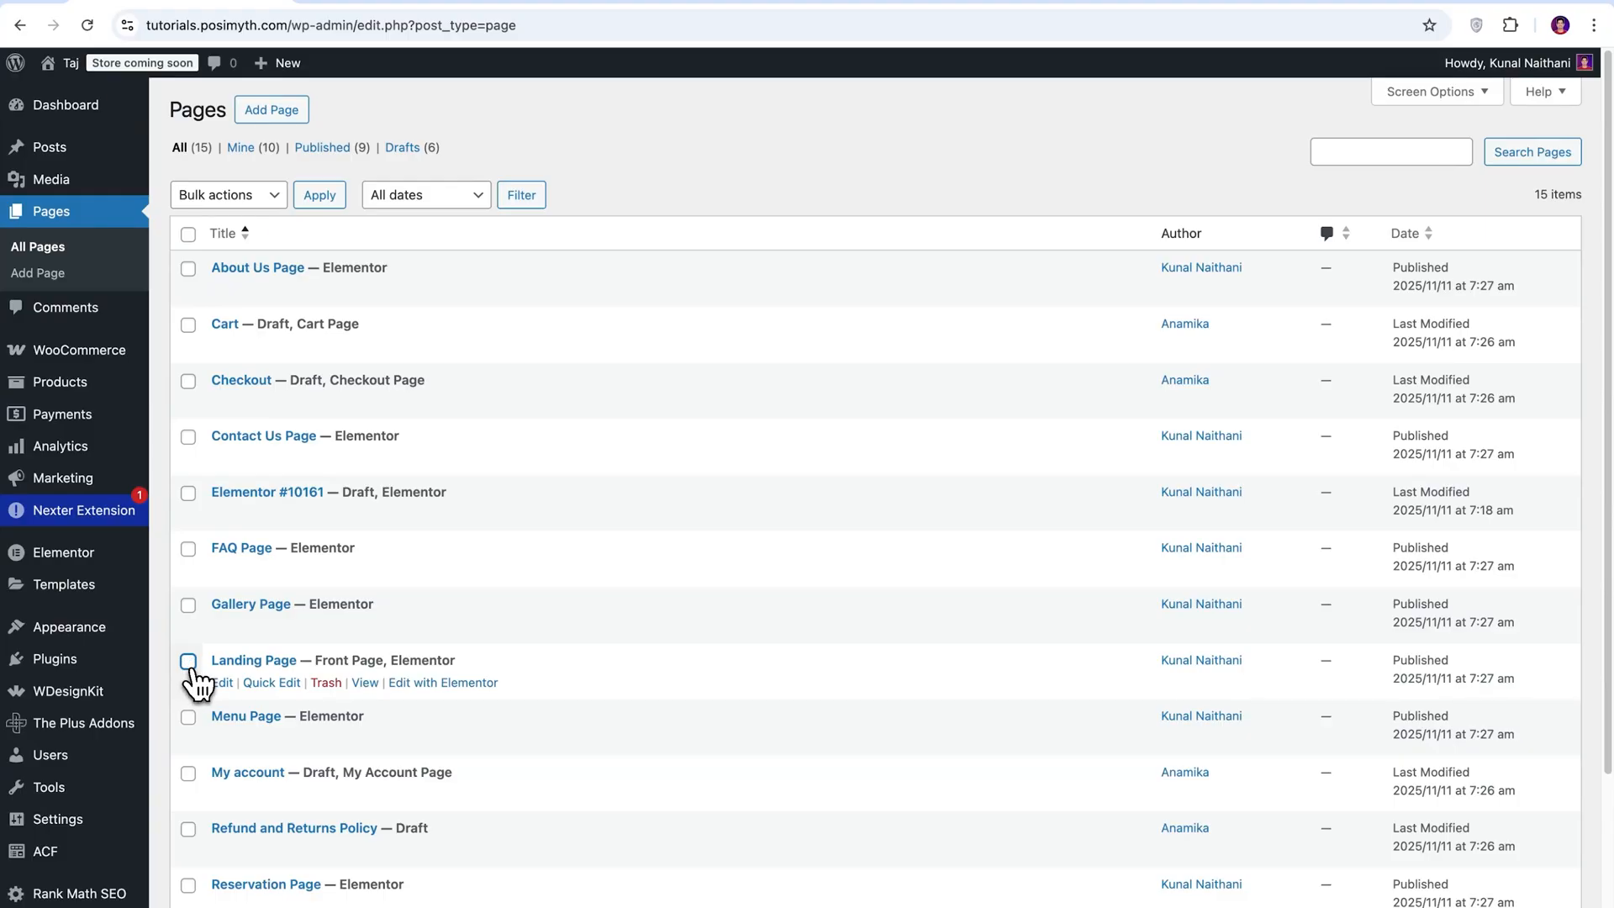
{"action": "left_click", "coordinate": [447, 697]}
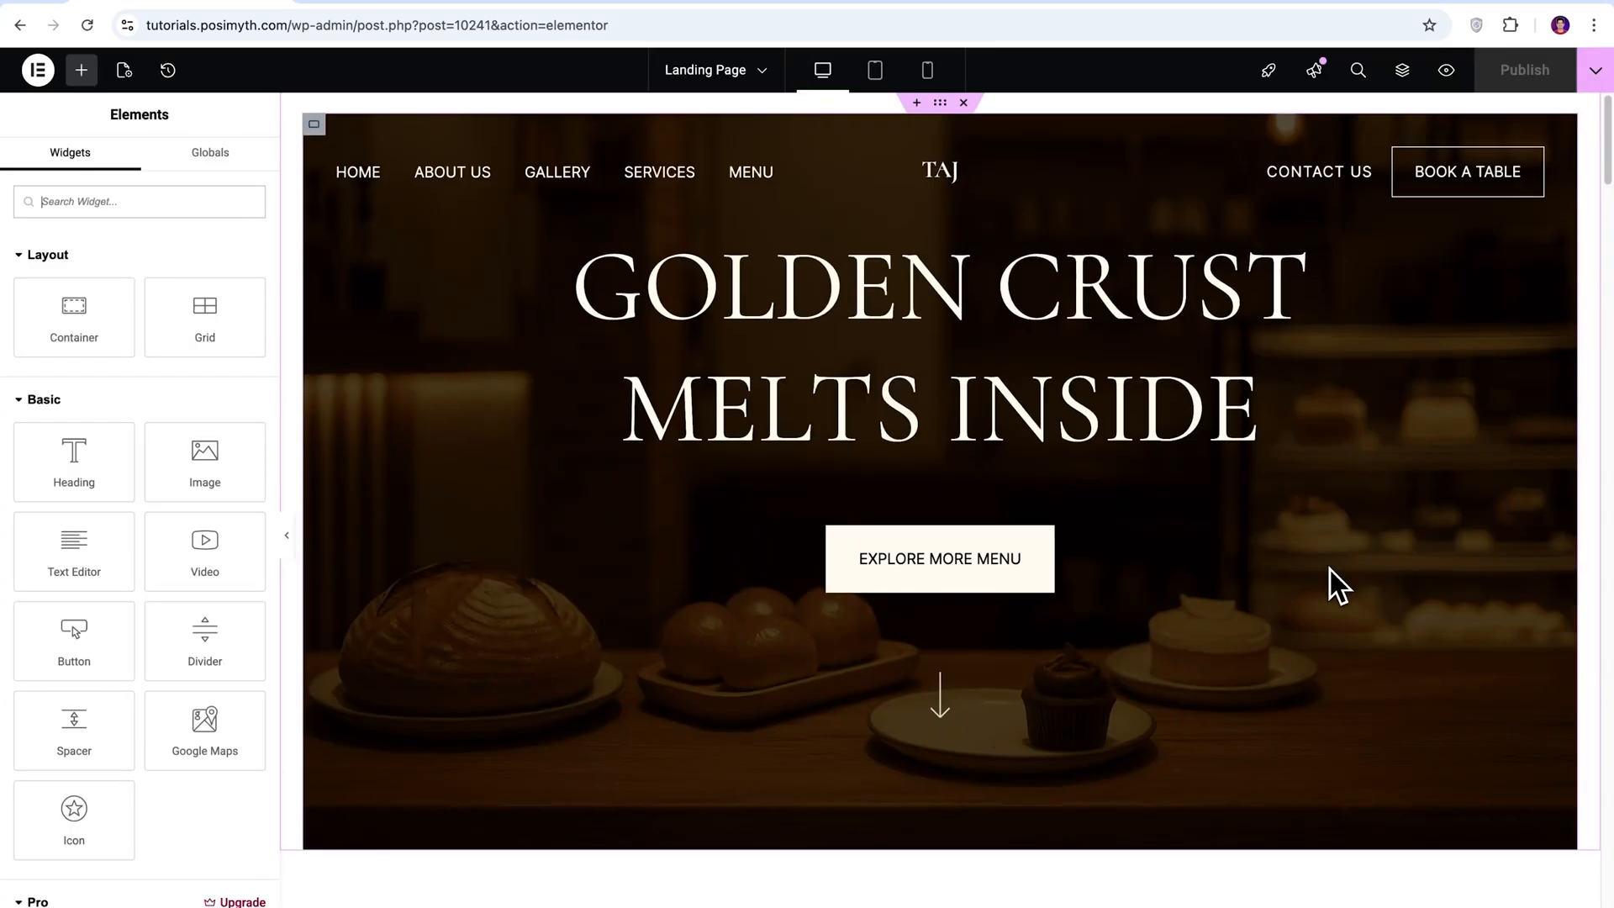
Set the title of the info box with the cupcake icon to "Always Baked Fresh".
{"action": "scroll", "coordinate": [1334, 584], "scroll_direction": "down", "scroll_amount": 10}
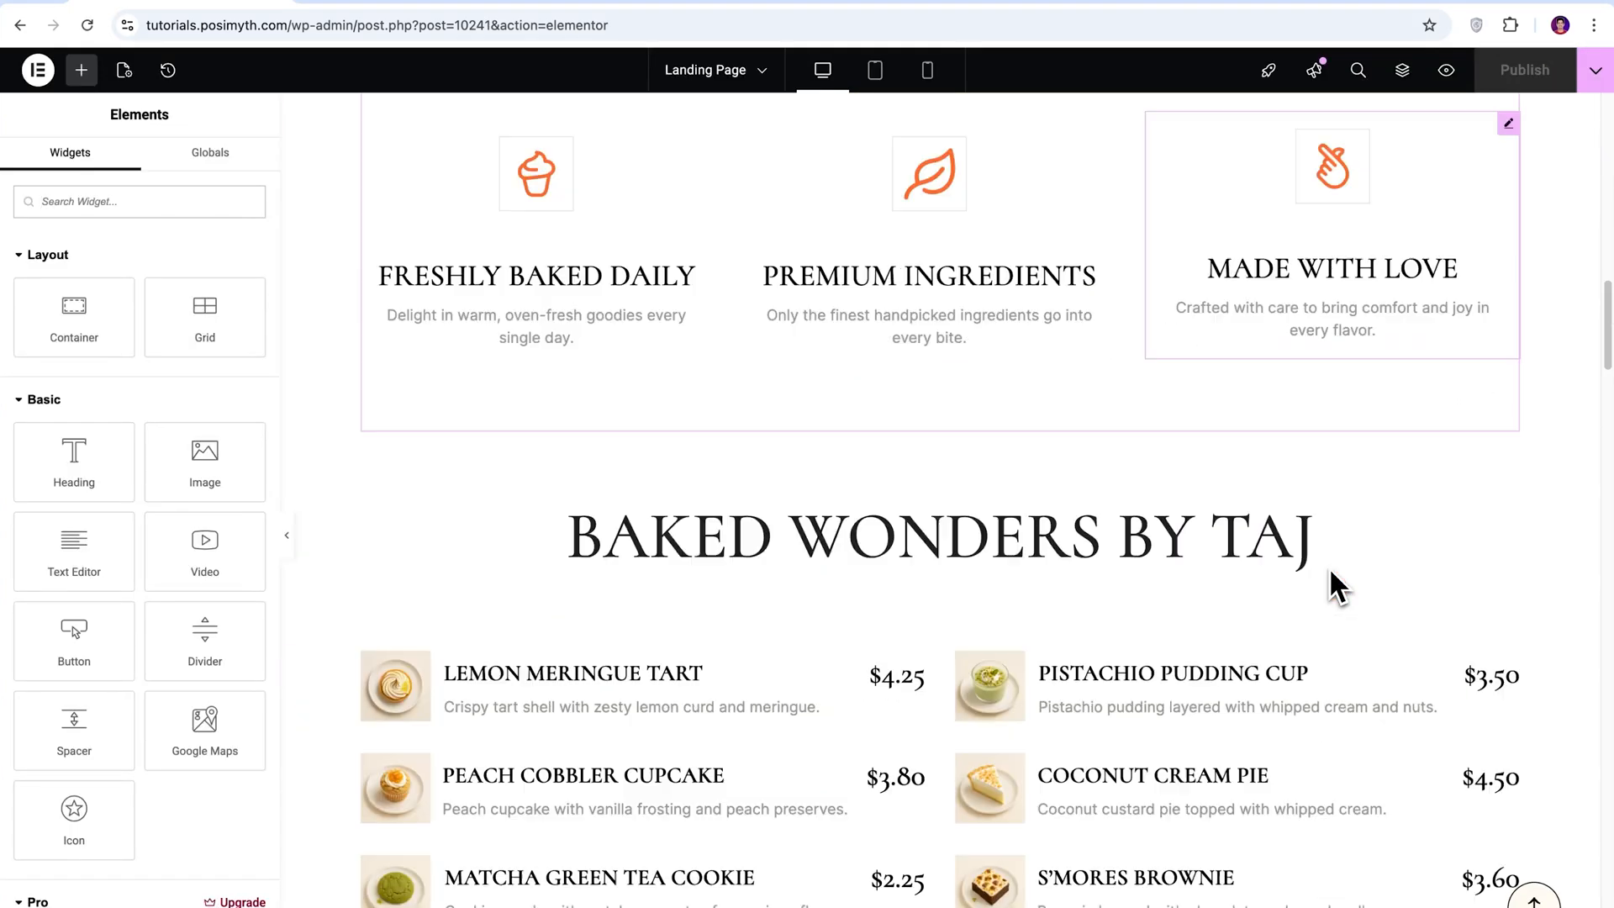
{"action": "scroll", "coordinate": [1334, 584], "scroll_direction": "down", "scroll_amount": 15}
{"action": "scroll", "coordinate": [1333, 584], "scroll_direction": "up", "scroll_amount": 20}
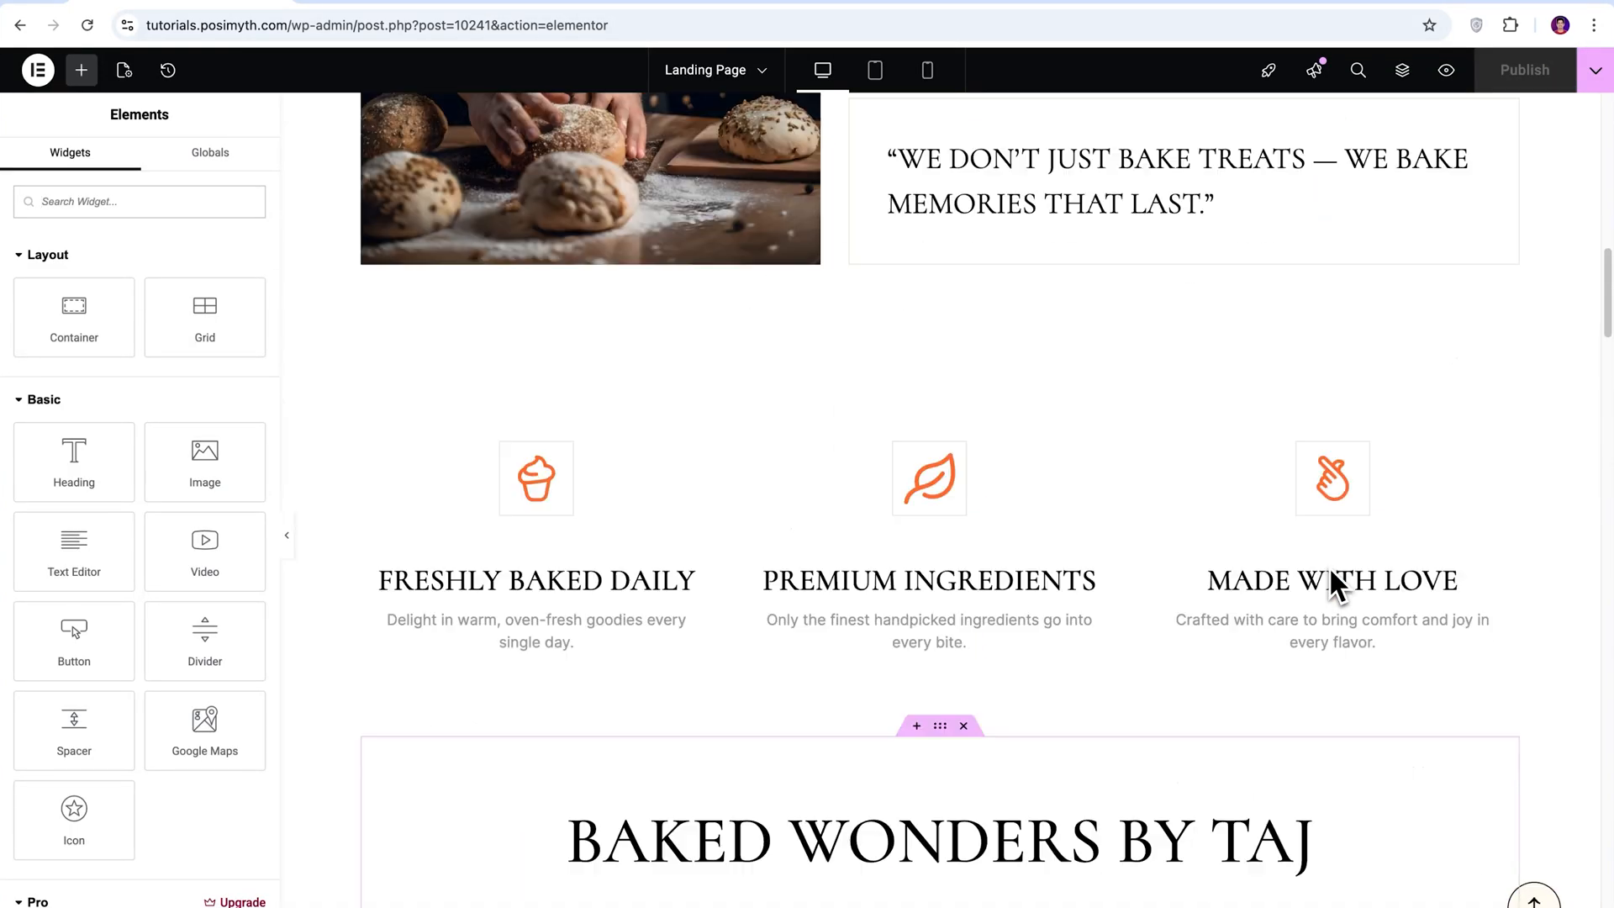
{"action": "scroll", "coordinate": [1336, 585], "scroll_direction": "up", "scroll_amount": 1}
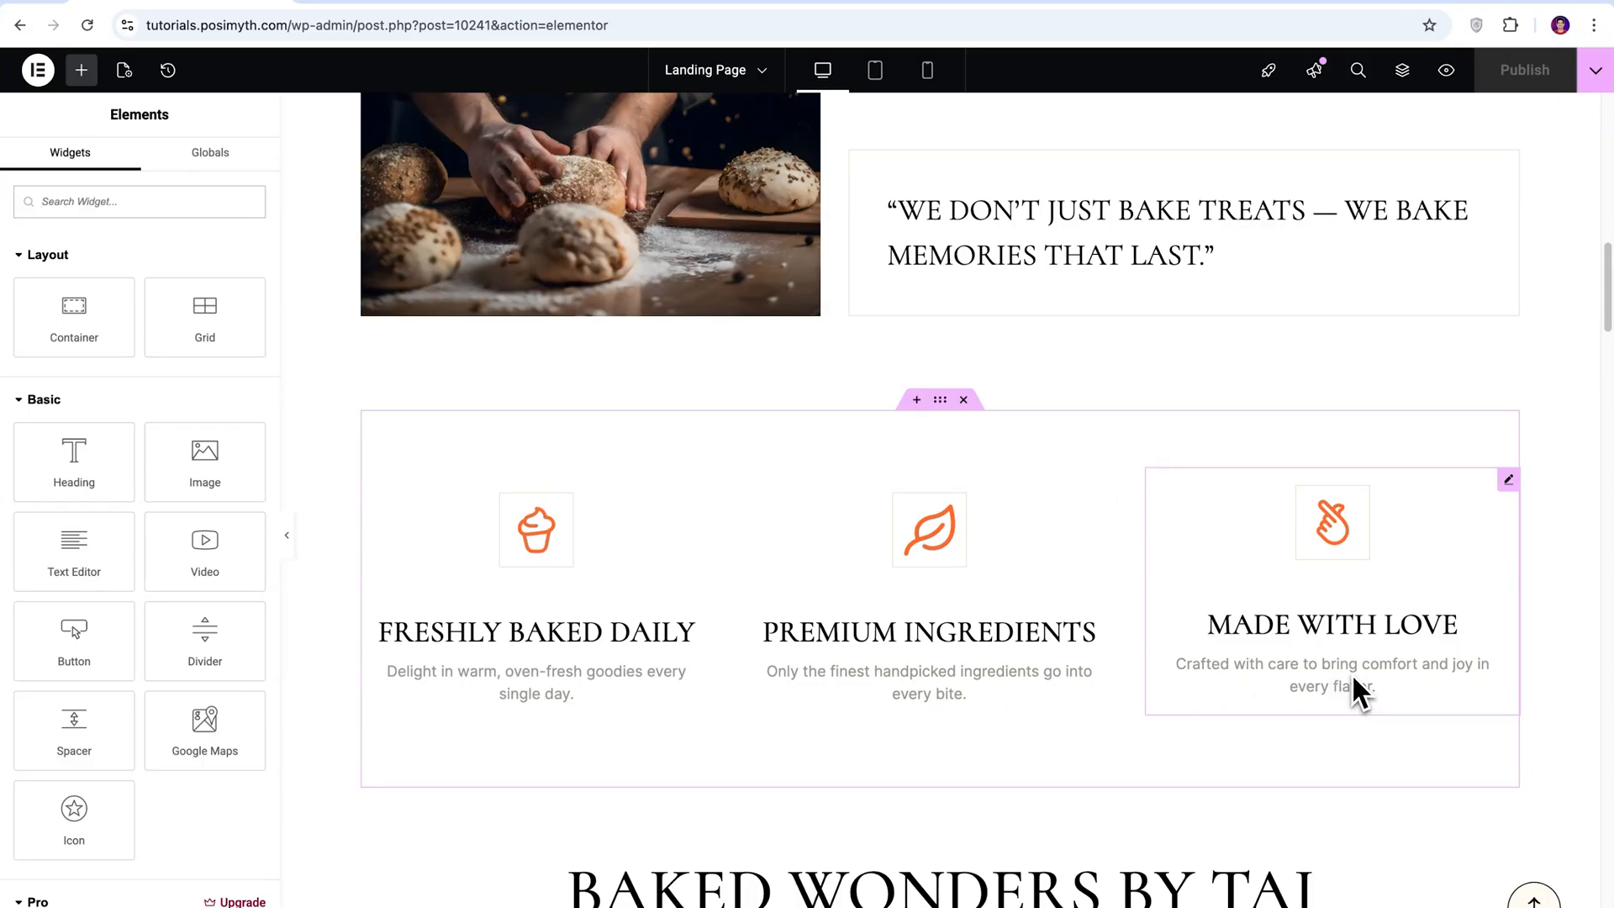
{"action": "left_click", "coordinate": [552, 553]}
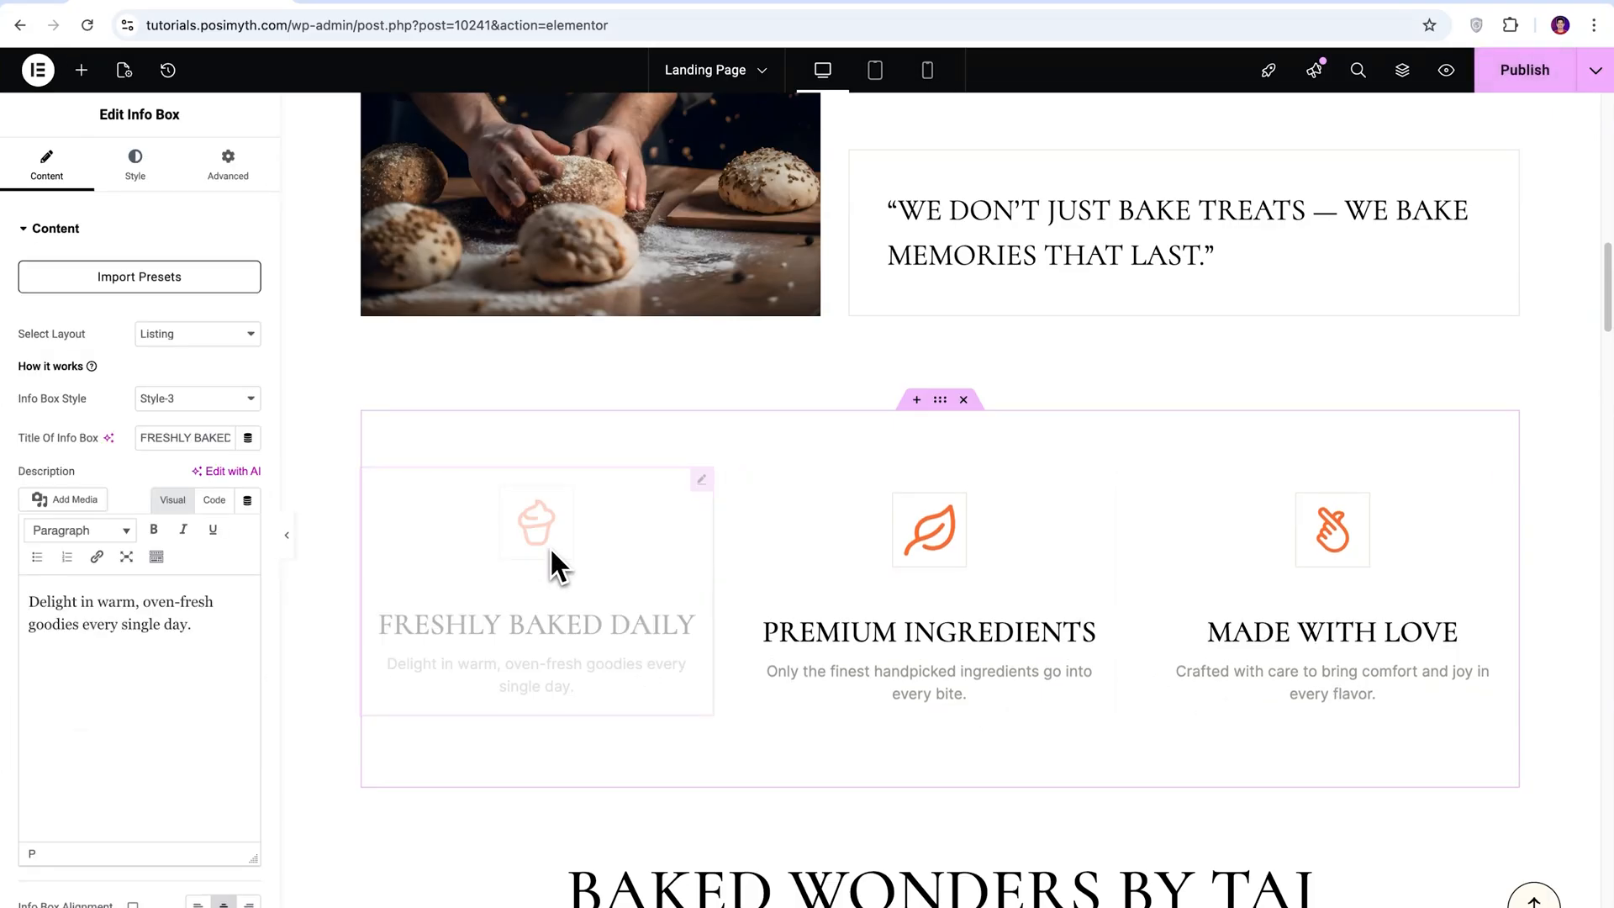
{"action": "left_click_drag", "start_coordinate": [143, 438], "coordinate": [231, 438]}
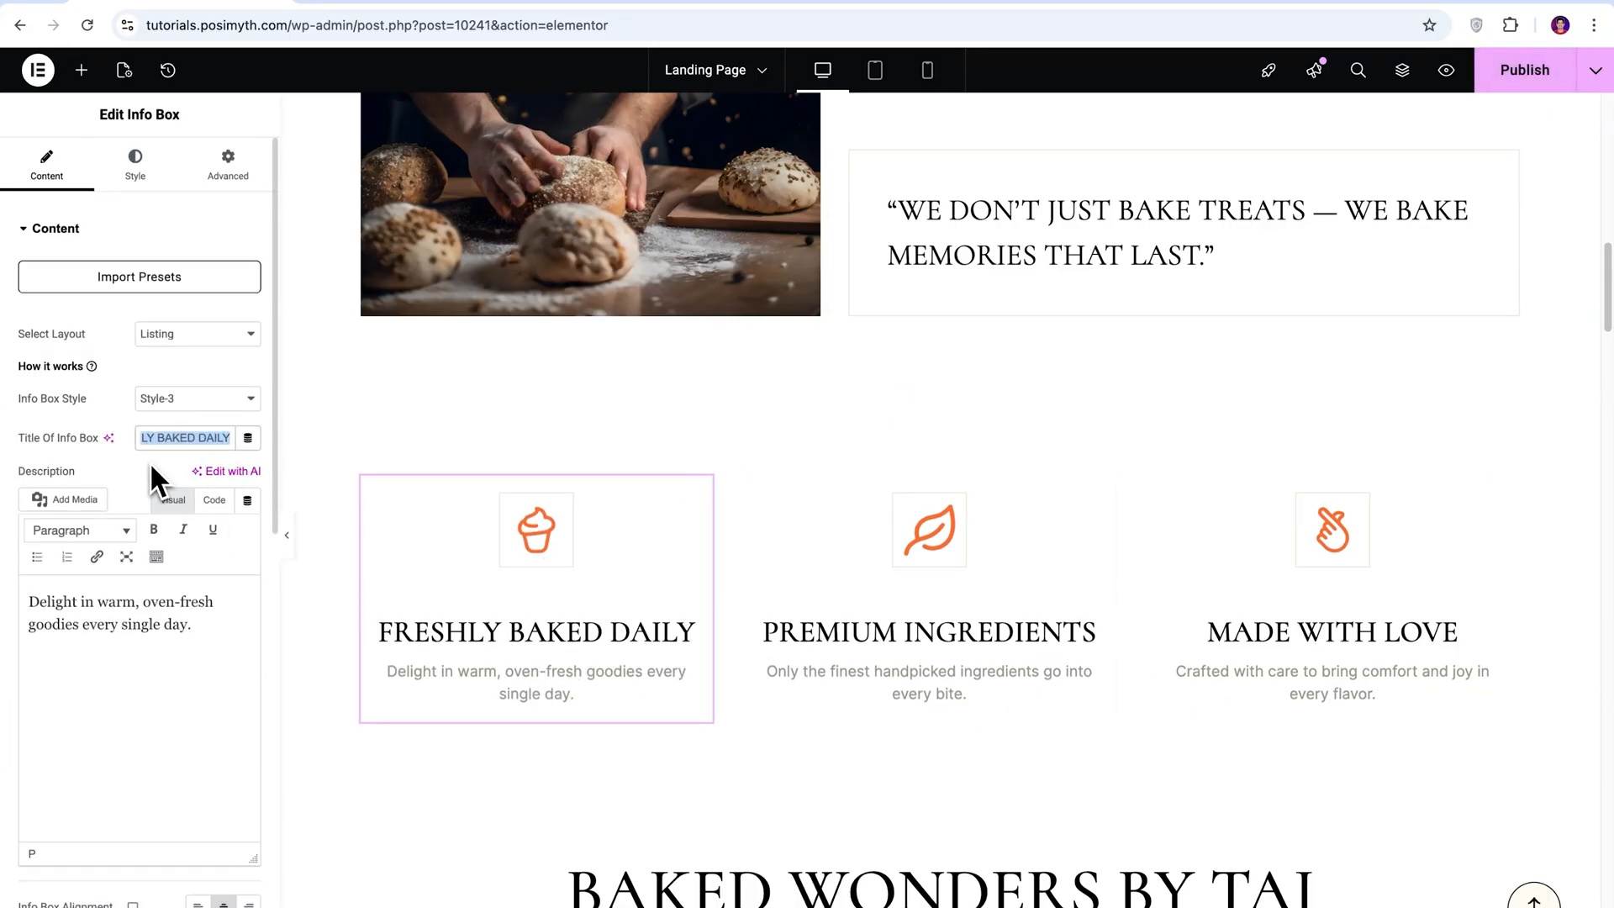
{"action": "type", "text": "Always Baked Fresh"}
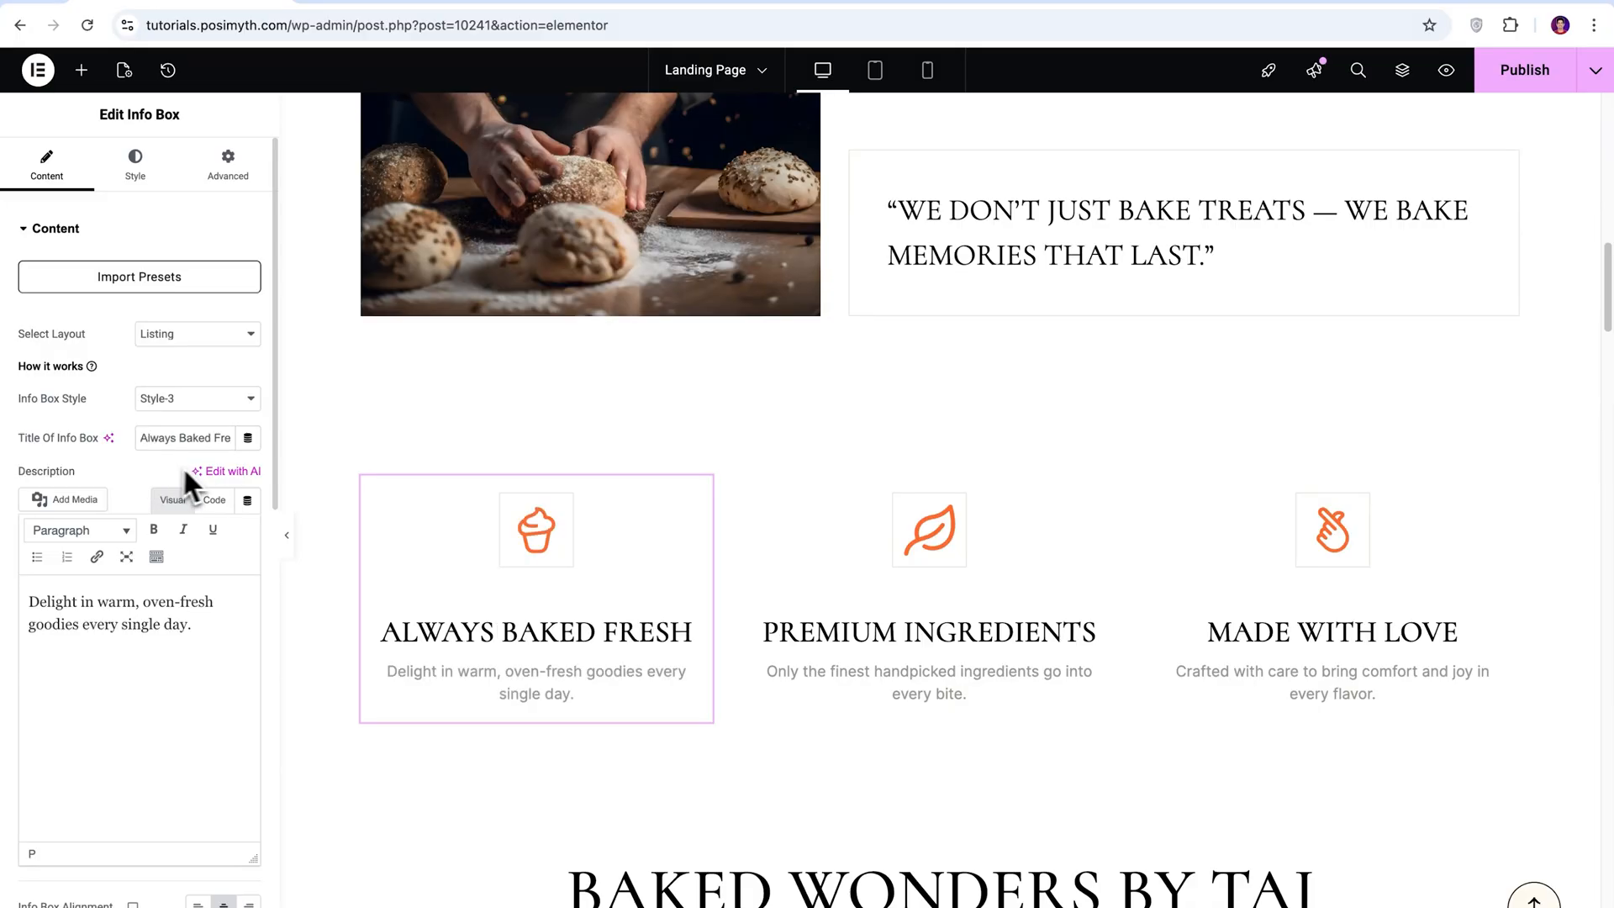
Replace the cupcake icon of the "Always Baked Fresh" info box with artisian-bread.svg from the media library.
{"action": "scroll", "coordinate": [279, 504], "scroll_direction": "down", "scroll_amount": 5}
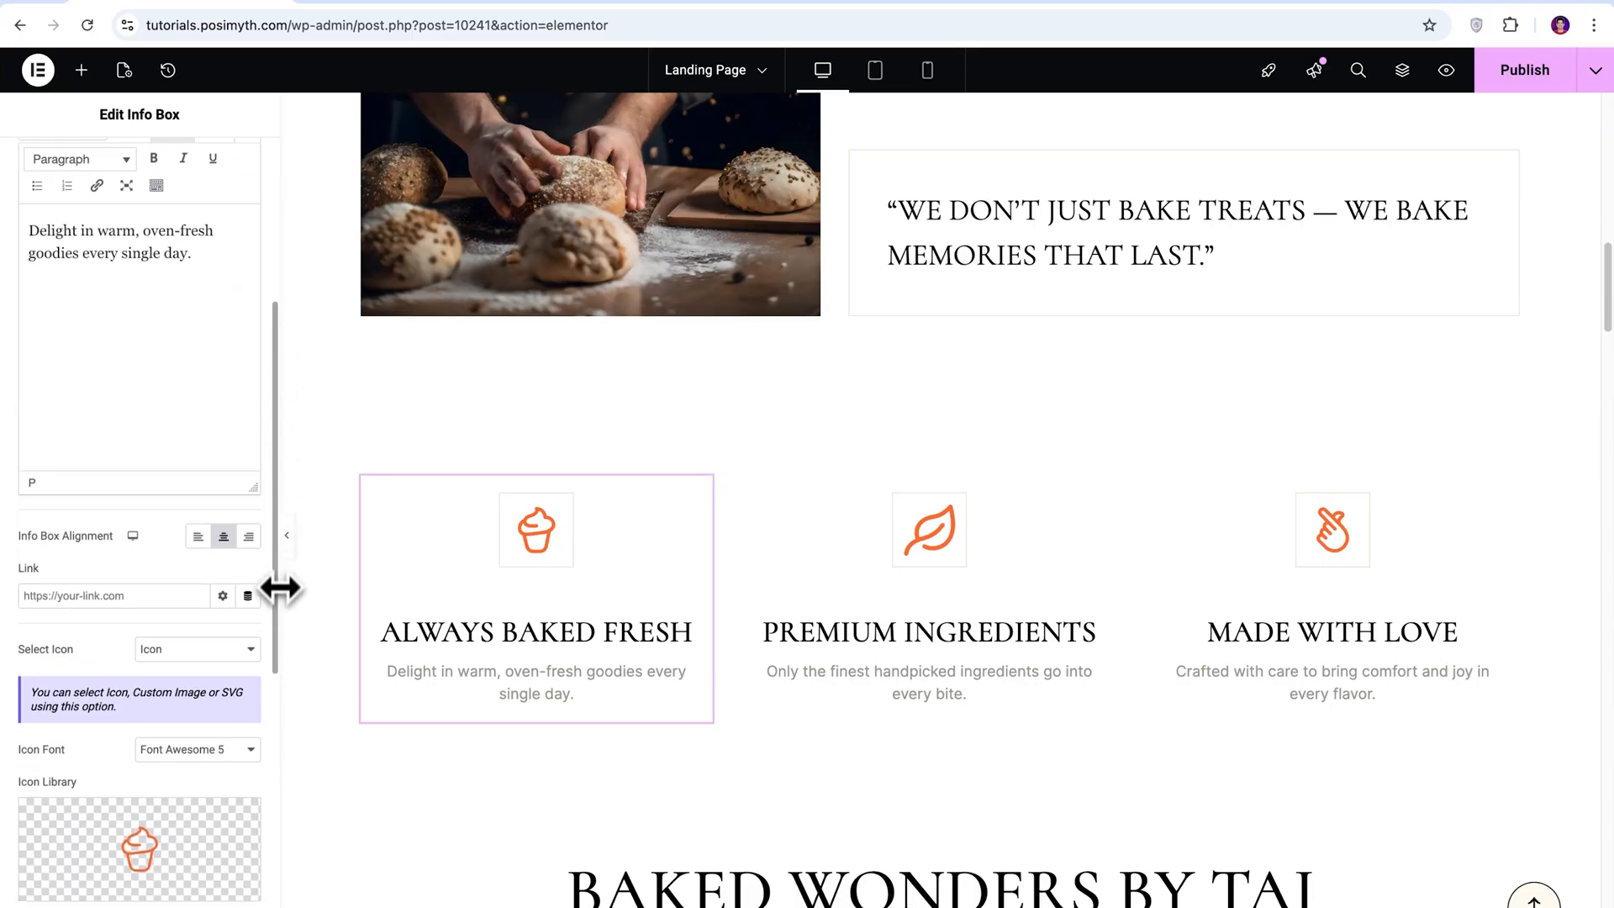
{"action": "scroll", "coordinate": [274, 649], "scroll_direction": "down", "scroll_amount": 4}
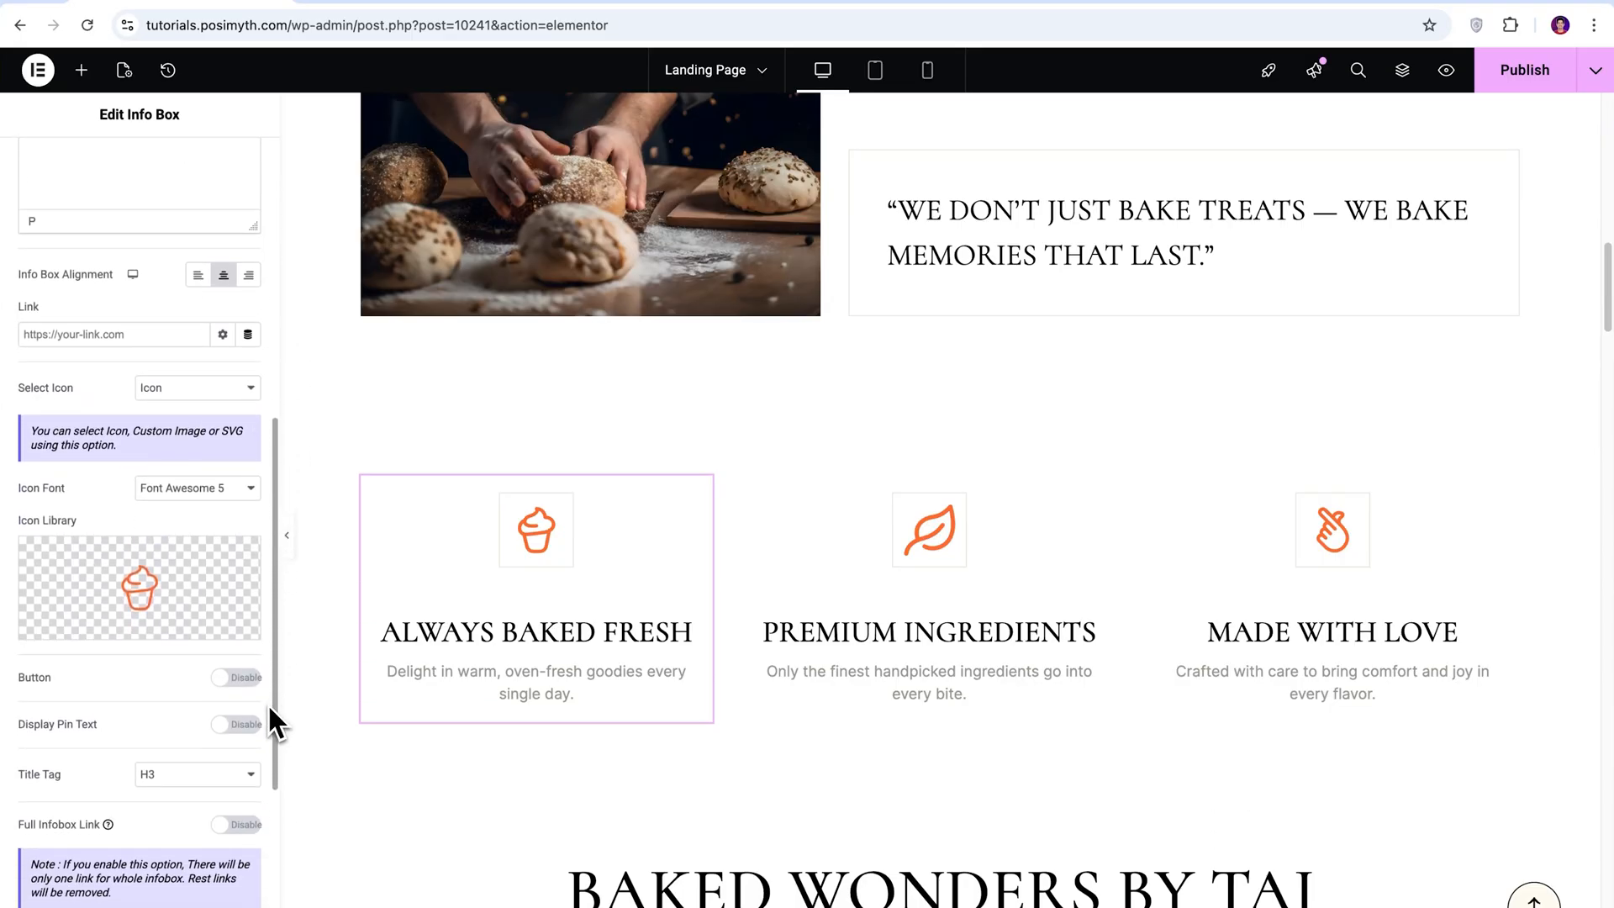
{"action": "left_click", "coordinate": [95, 637]}
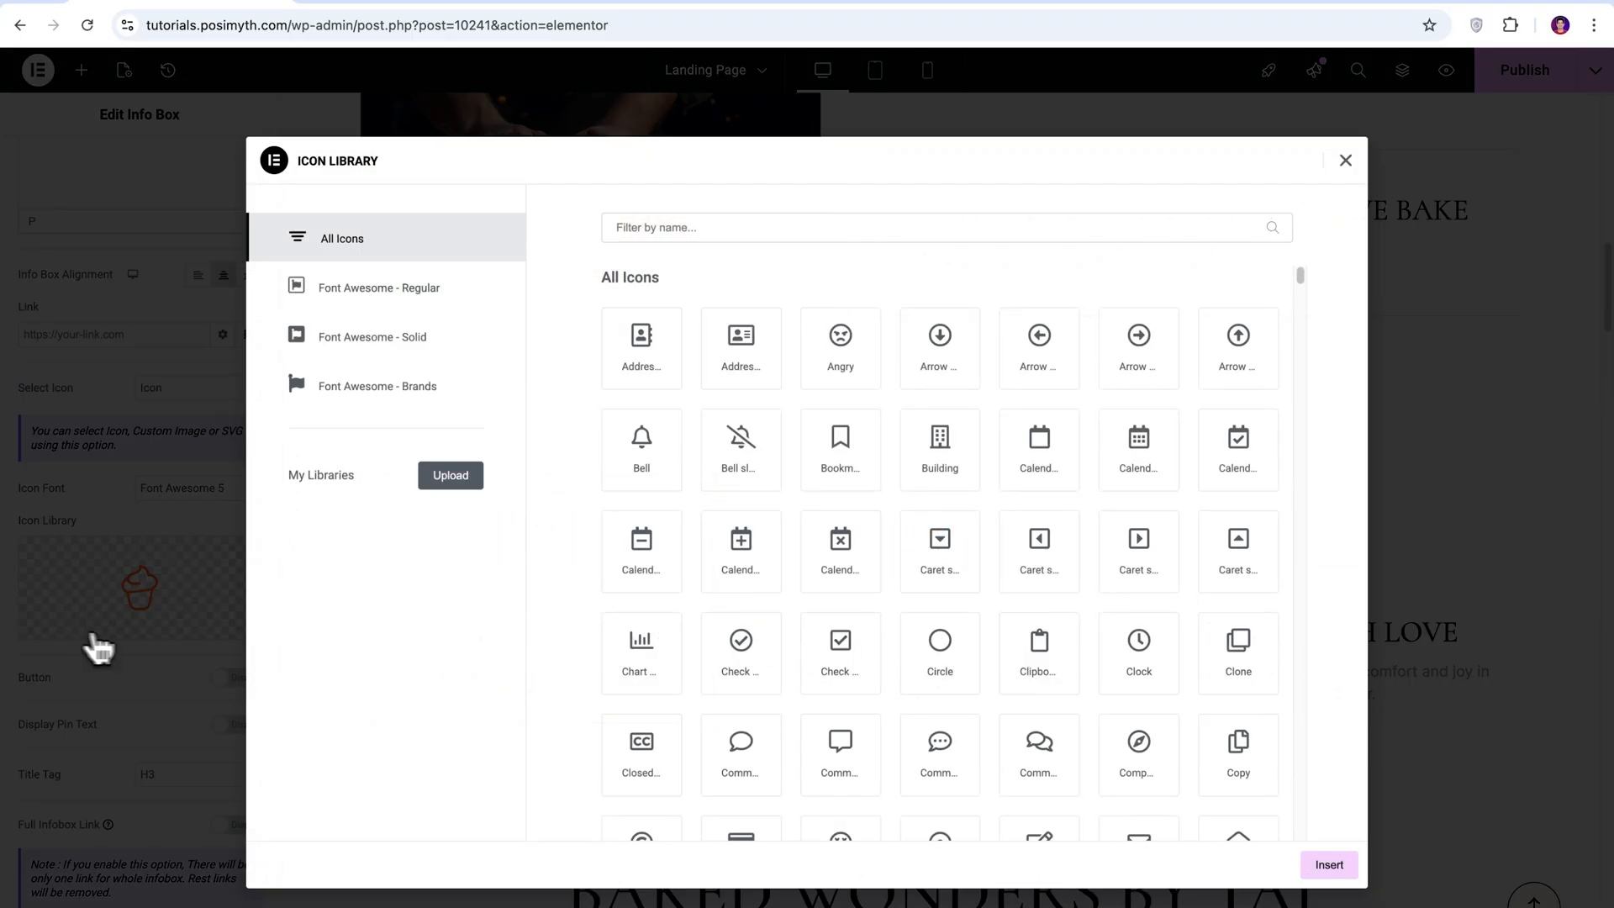
{"action": "left_click", "coordinate": [1345, 160]}
{"action": "left_click", "coordinate": [210, 639]}
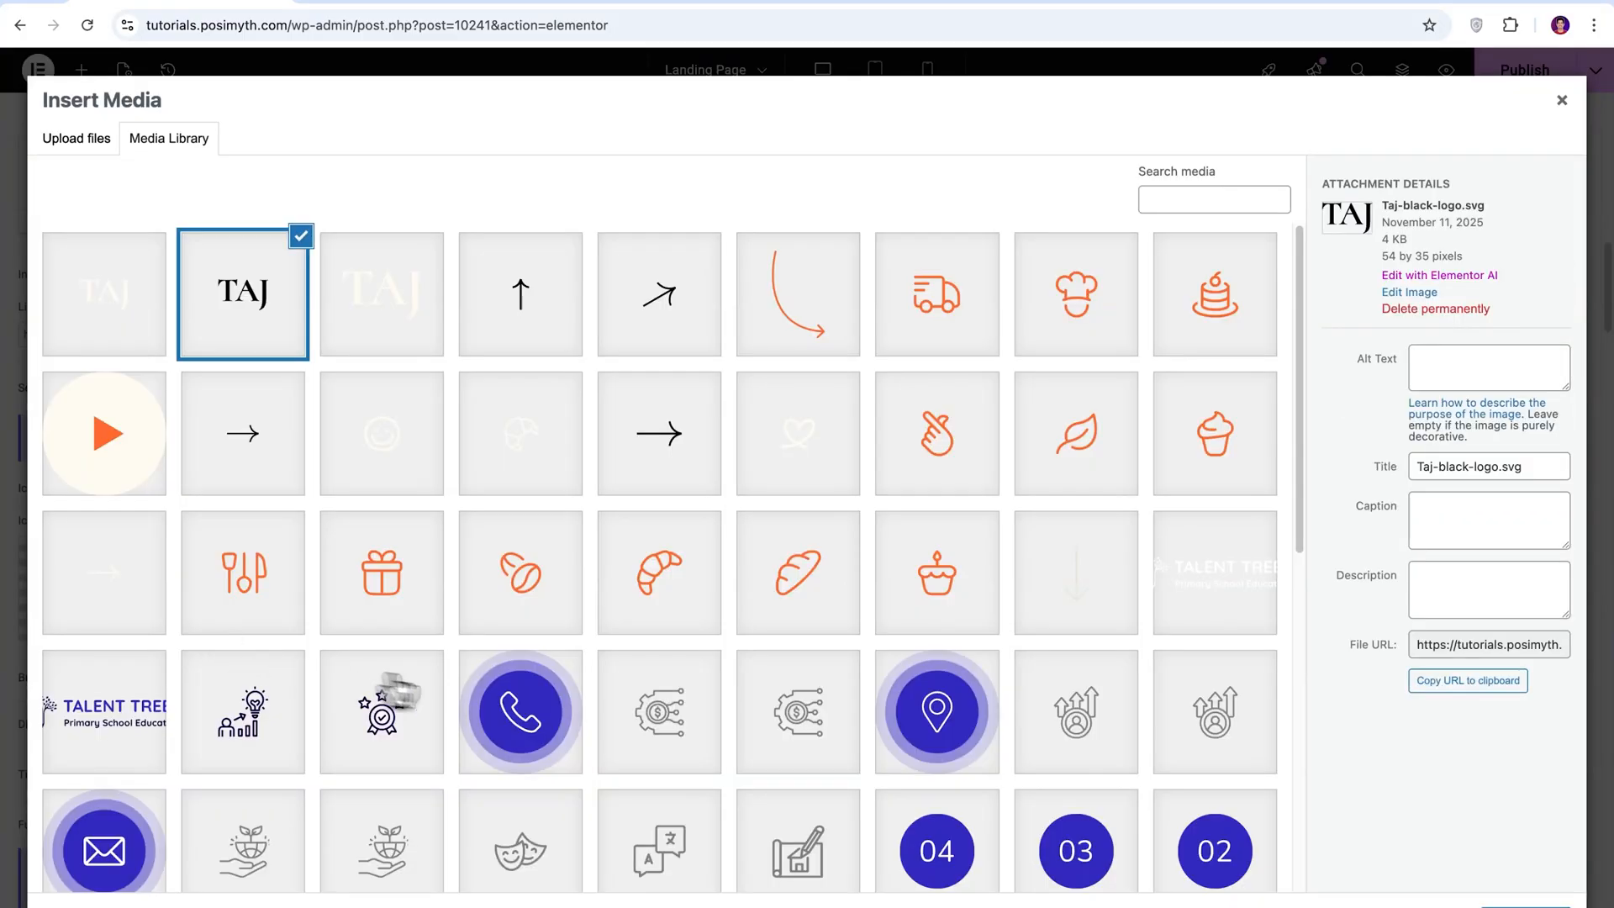
{"action": "left_click", "coordinate": [809, 620]}
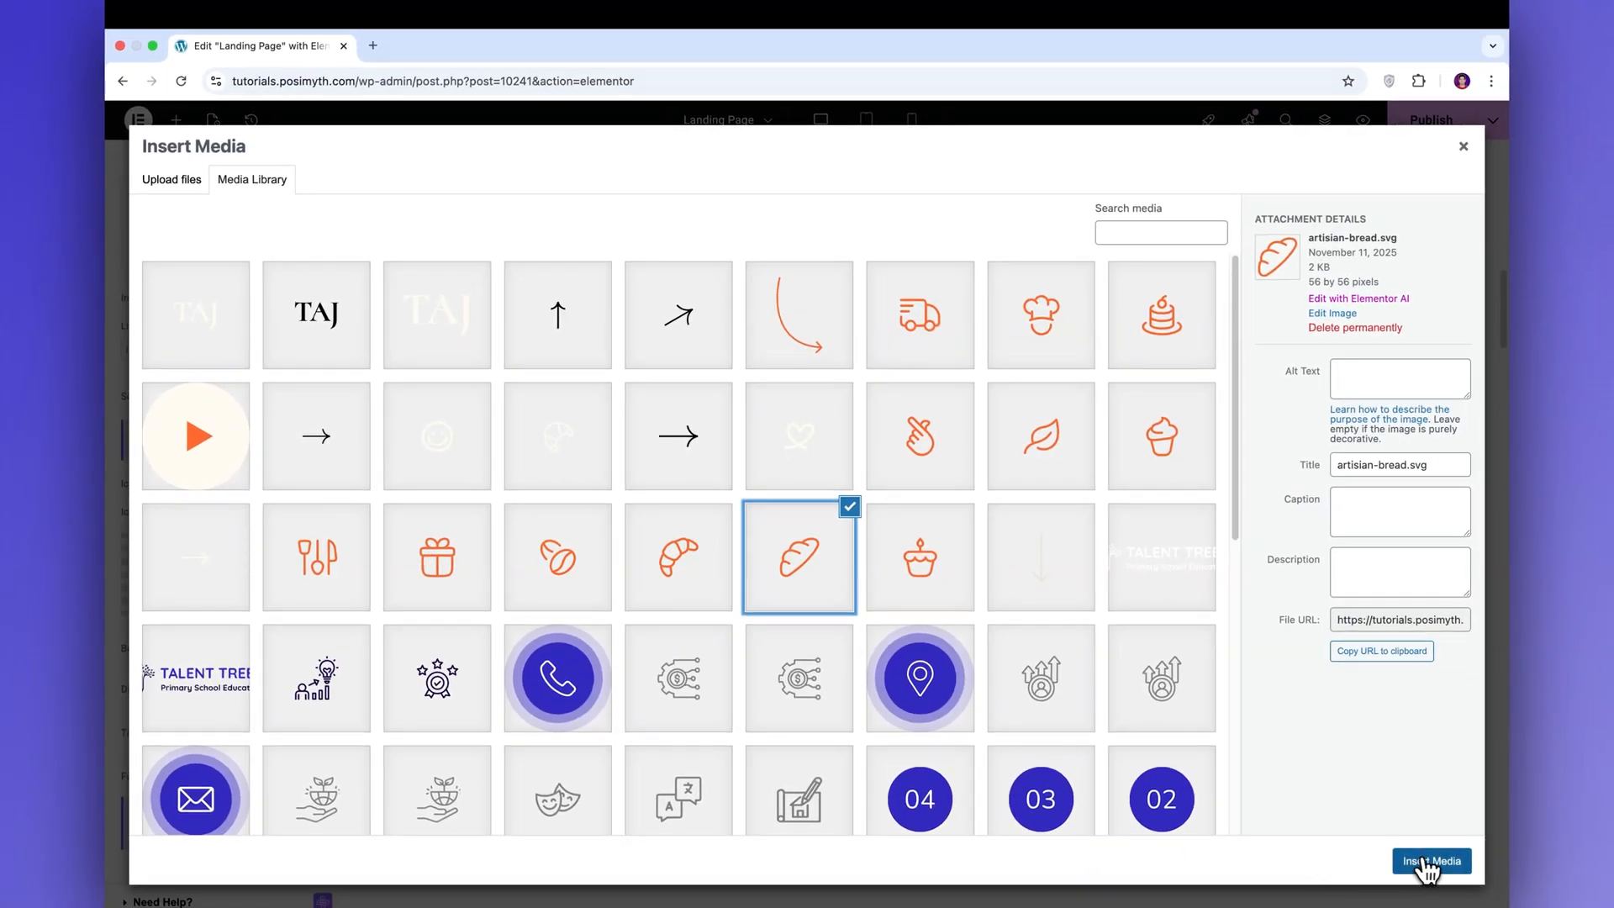
{"action": "left_click", "coordinate": [1492, 897]}
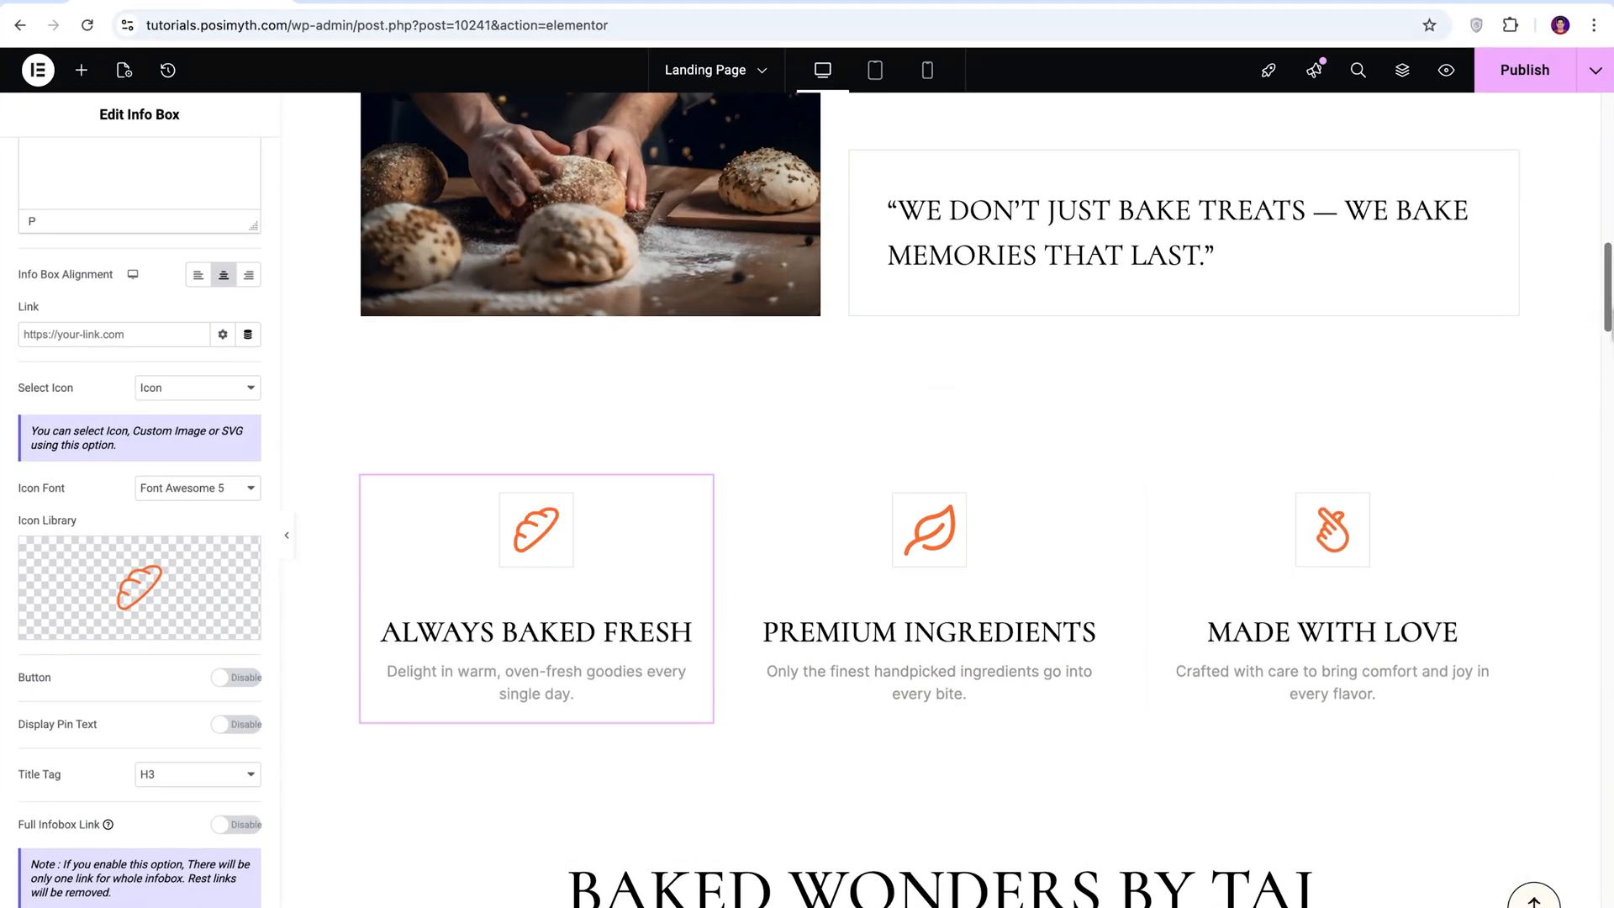
Set the price of the Matcha Green Tea Cookie in the Baked Wonders by Taj section to $3.00.
{"action": "scroll", "coordinate": [1495, 677], "scroll_direction": "down", "scroll_amount": 7}
{"action": "scroll", "coordinate": [986, 500], "scroll_direction": "down", "scroll_amount": 2}
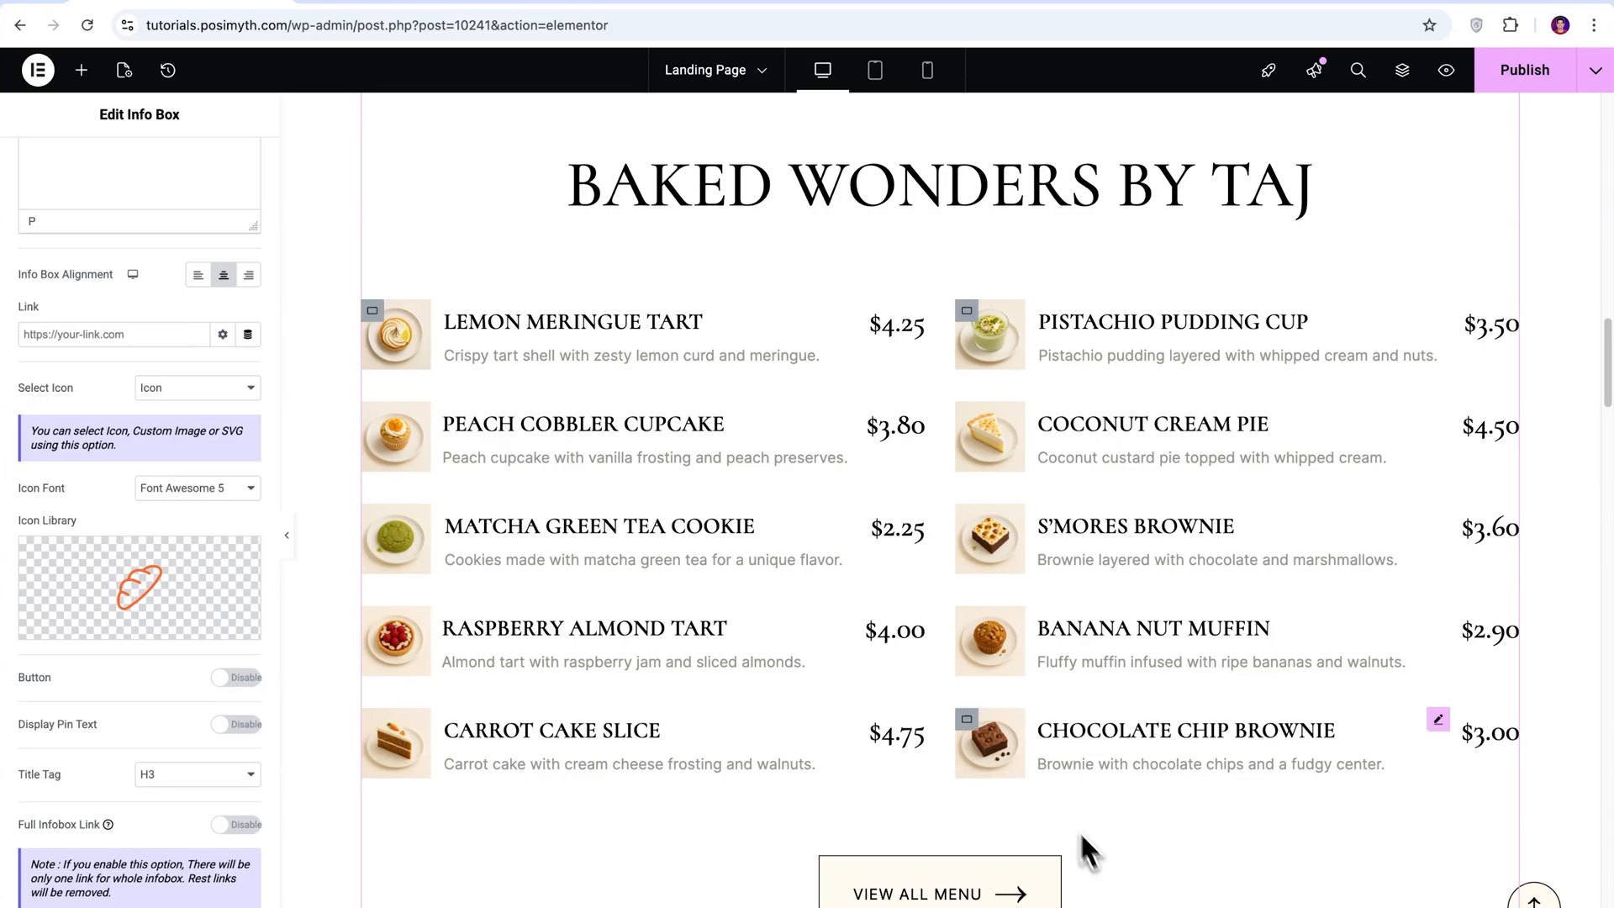
{"action": "left_click", "coordinate": [905, 534]}
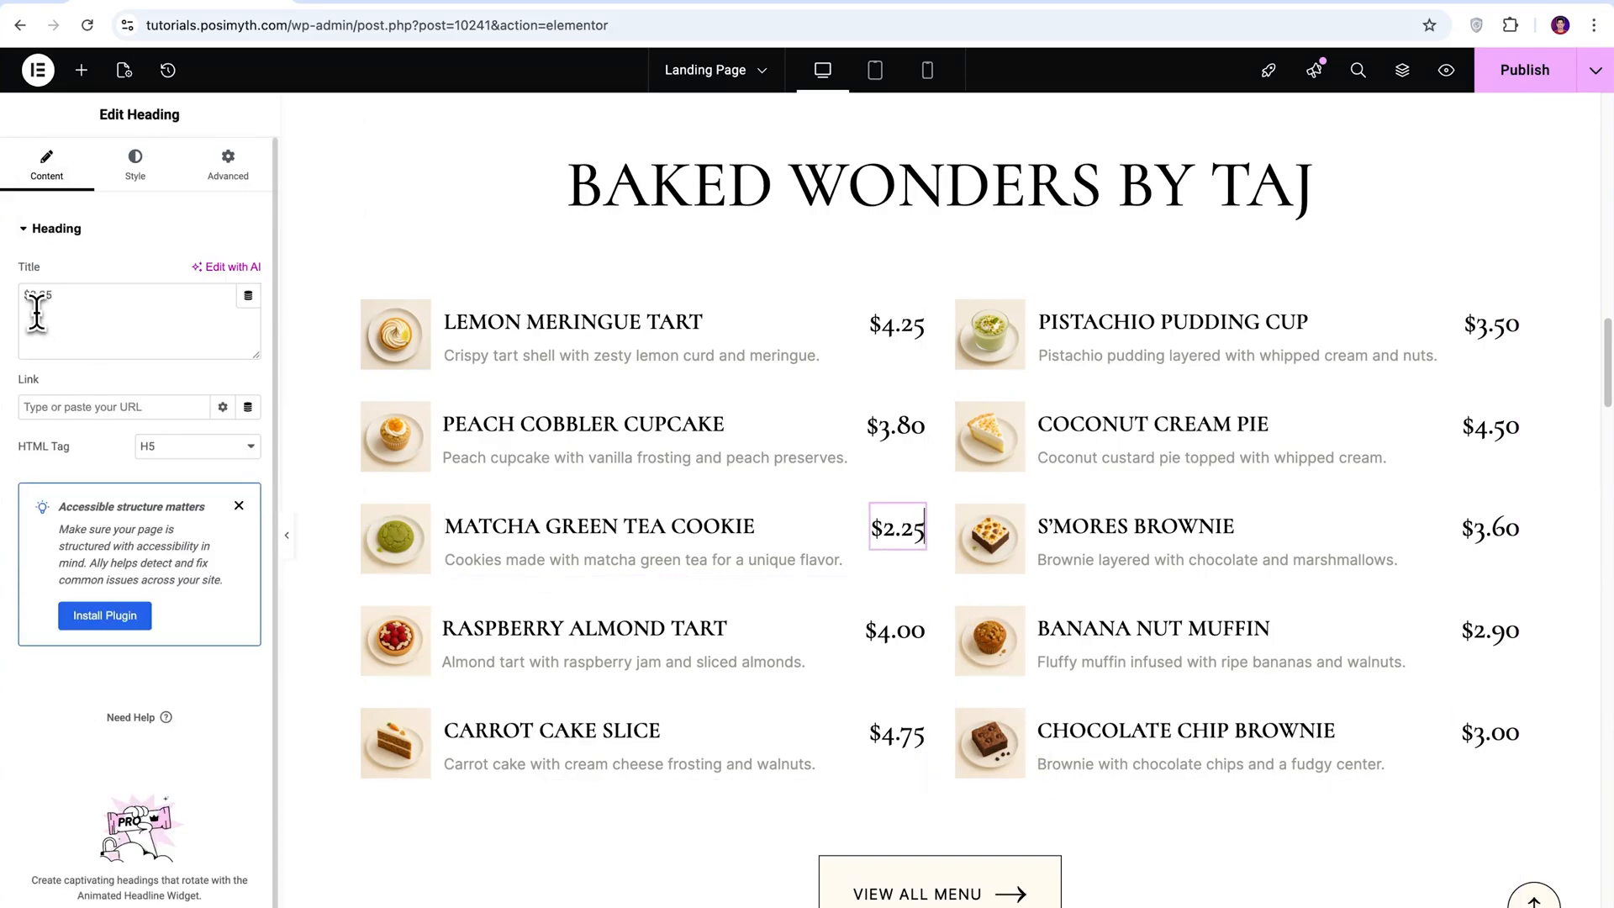
{"action": "left_click_drag", "start_coordinate": [54, 295], "coordinate": [22, 296]}
{"action": "type", "text": "$3.00"}
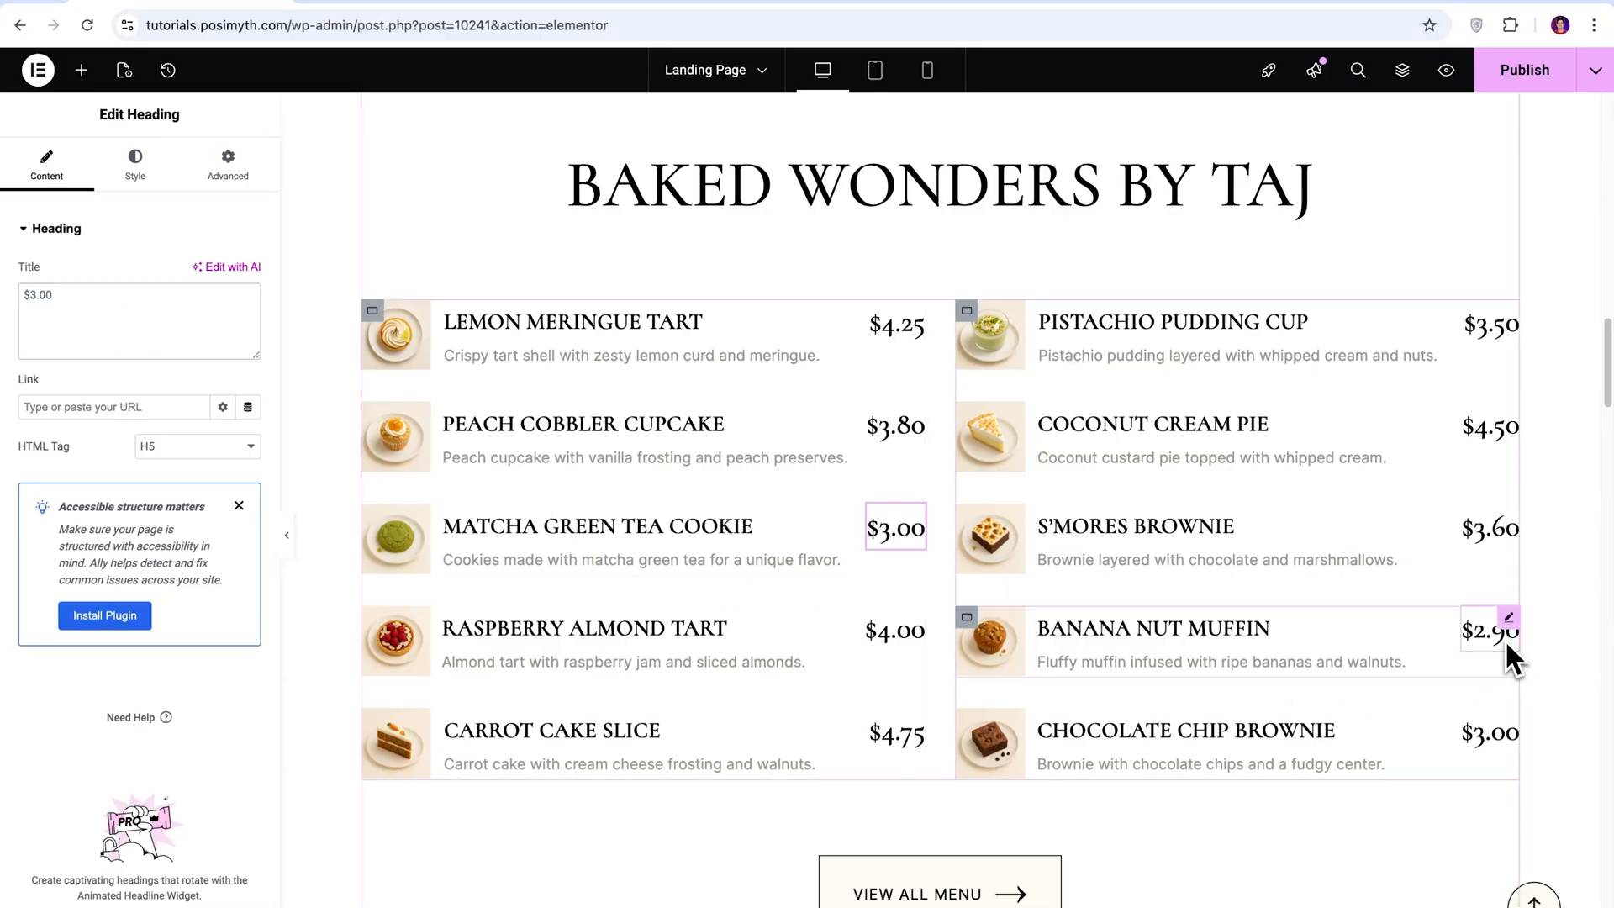
Set the Banana Nut Muffin price to $2.50 and the Pistachio Pudding Cup price to $4.00.
{"action": "left_click", "coordinate": [1472, 647]}
{"action": "left_click_drag", "start_coordinate": [39, 295], "coordinate": [56, 300]}
{"action": "type", "text": "50"}
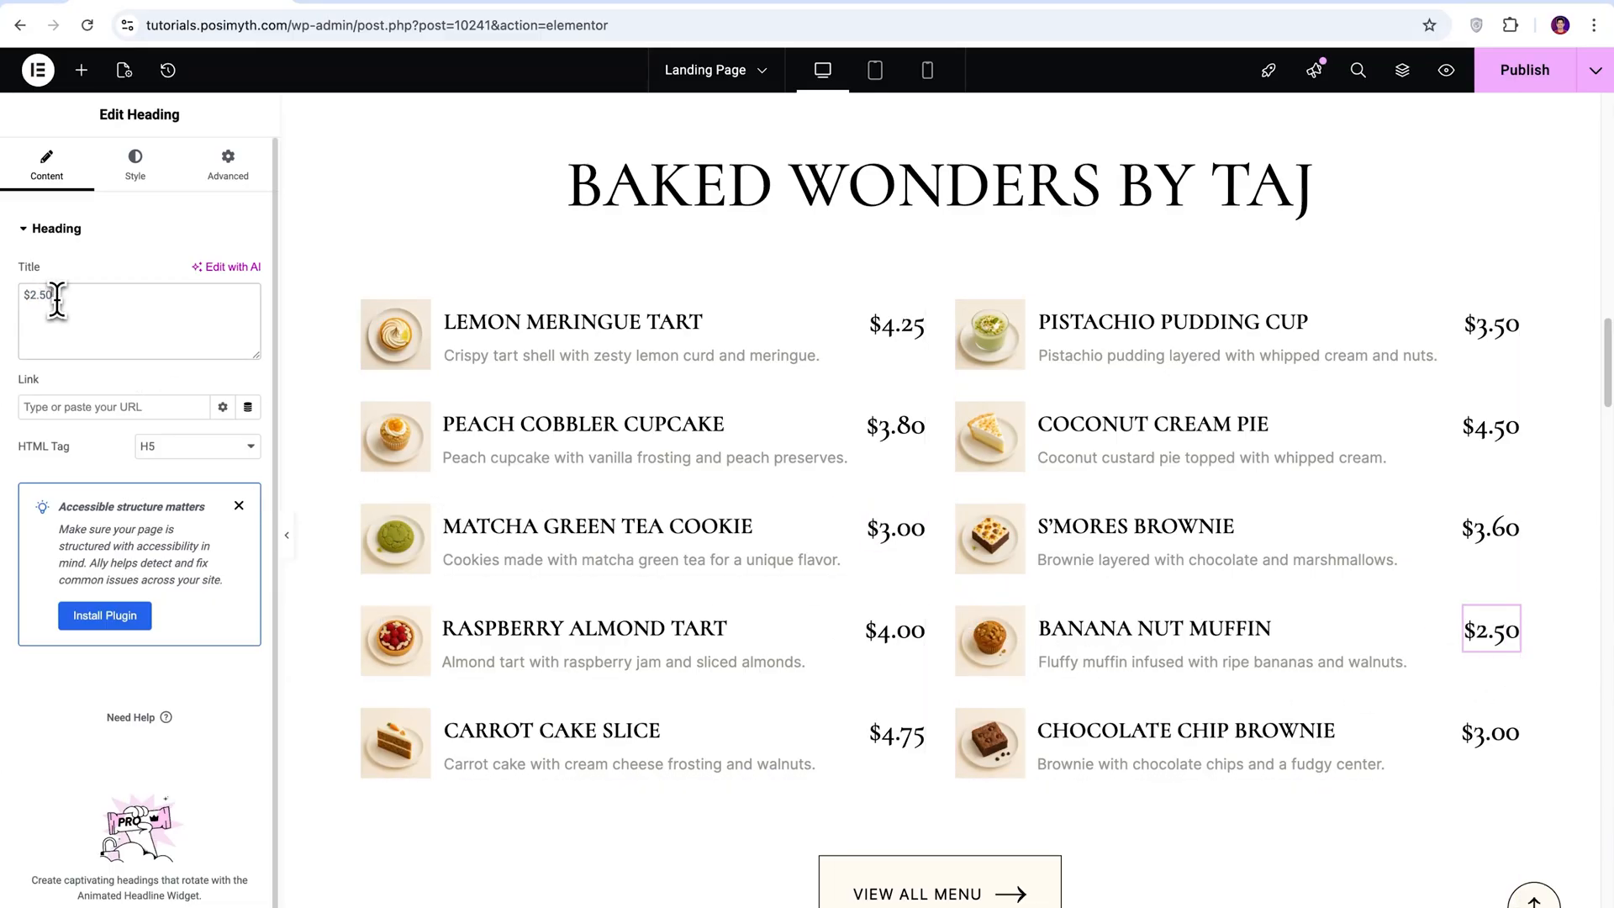
{"action": "left_click", "coordinate": [1489, 327]}
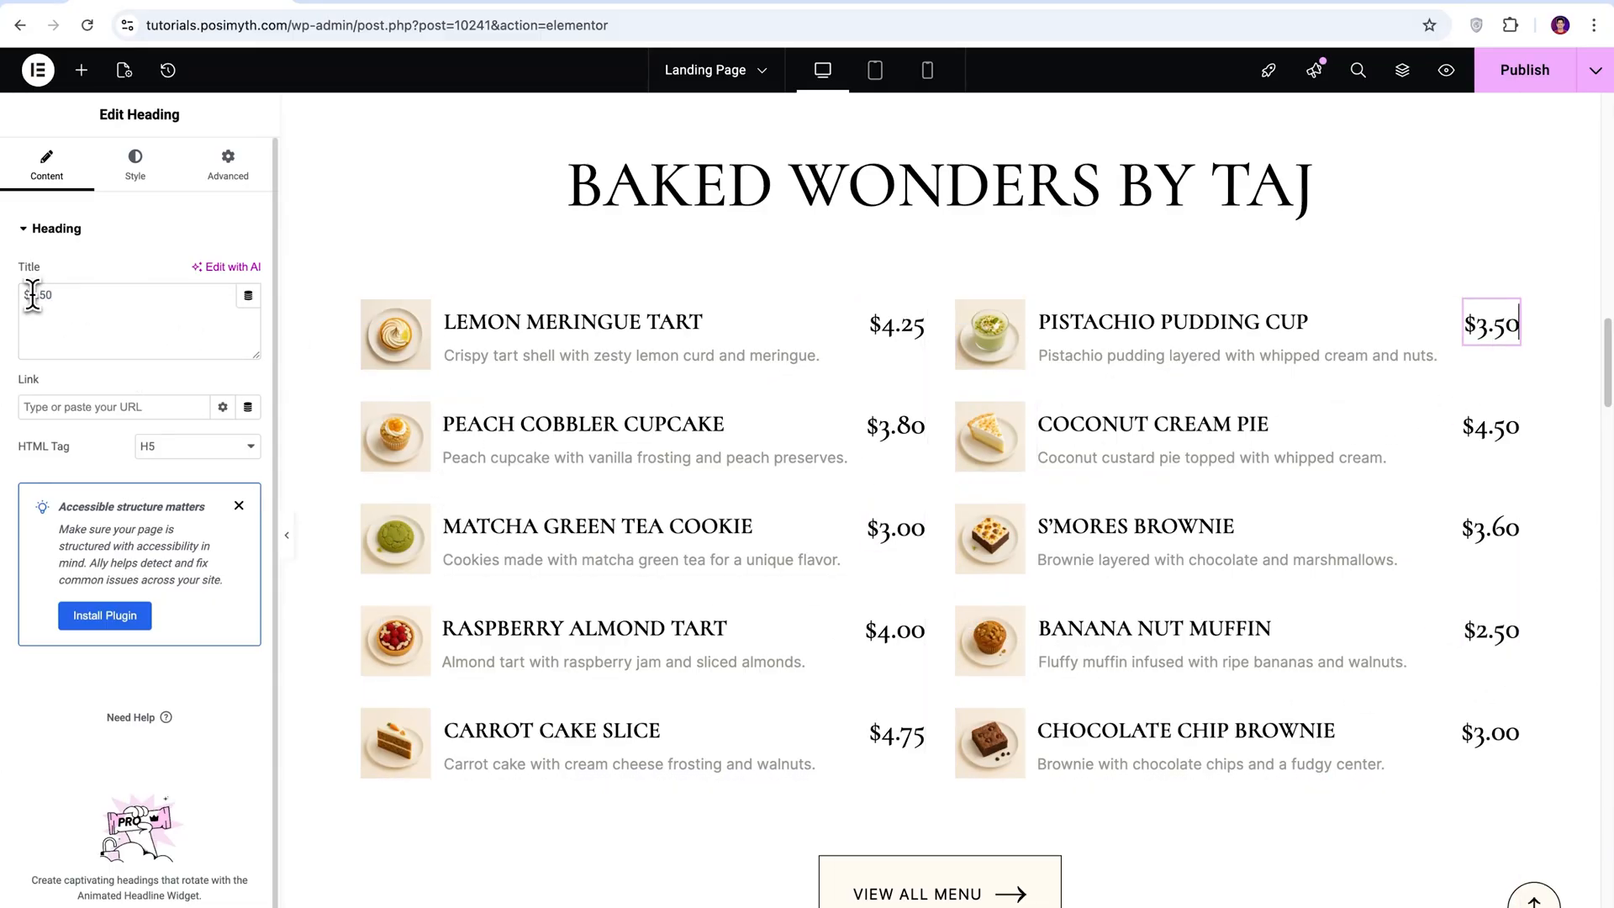
{"action": "left_click_drag", "start_coordinate": [32, 295], "coordinate": [58, 298]}
{"action": "type", "text": "4.00"}
Look at the image settings of the Lemon Meringue Tart, S'mores Brownie and Carrot Cake Slice.
{"action": "left_click", "coordinate": [397, 370]}
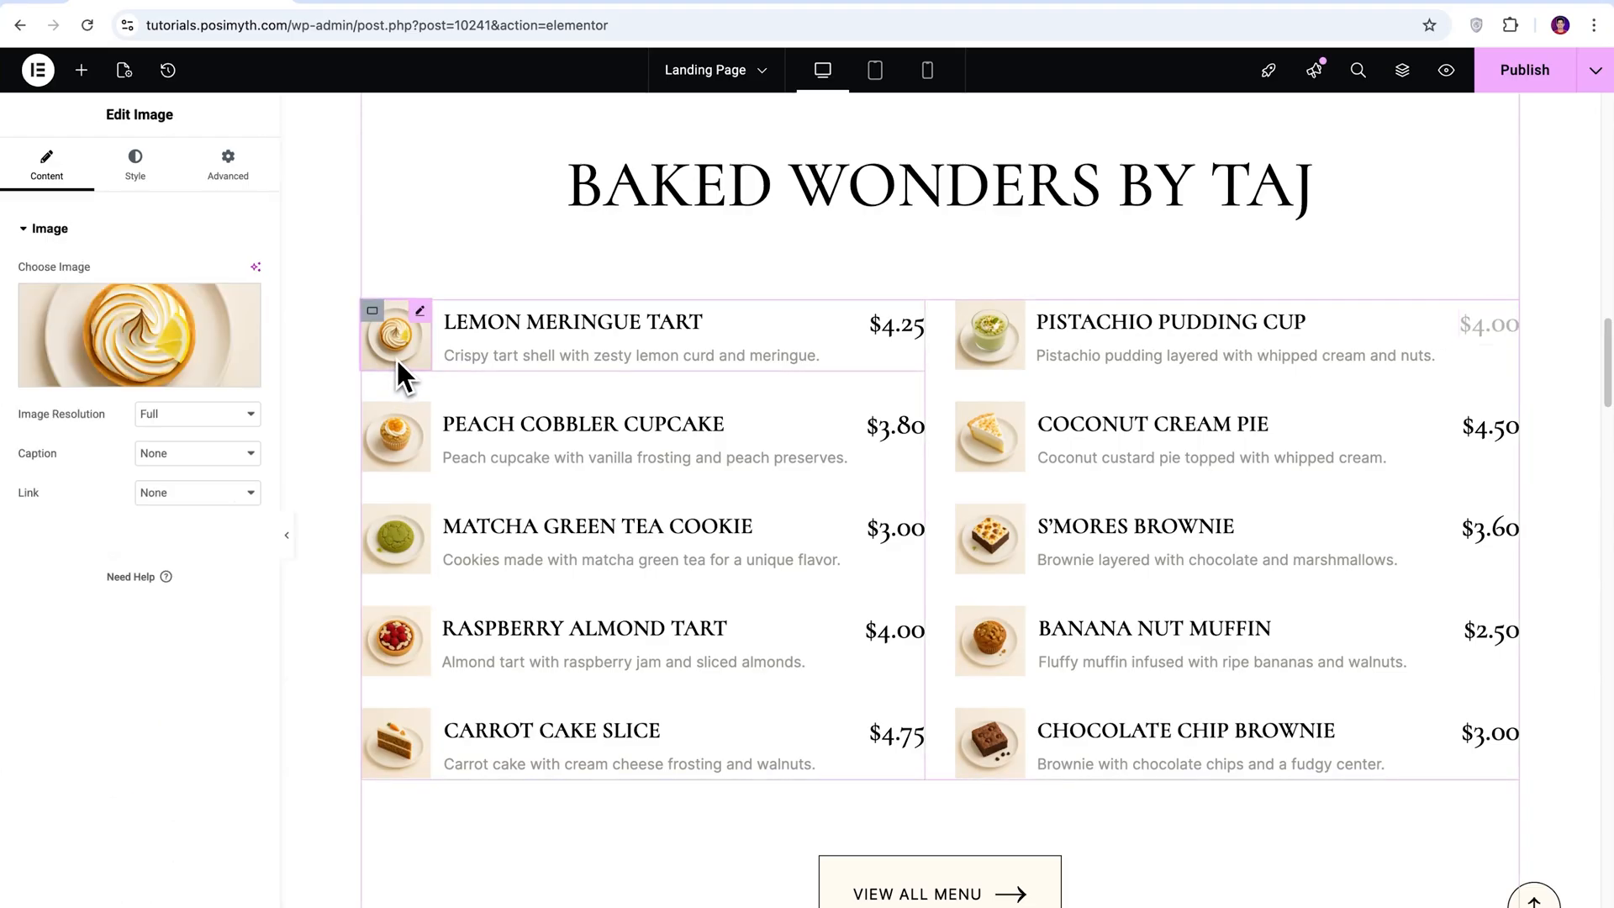
{"action": "left_click", "coordinate": [989, 537]}
{"action": "left_click", "coordinate": [419, 750]}
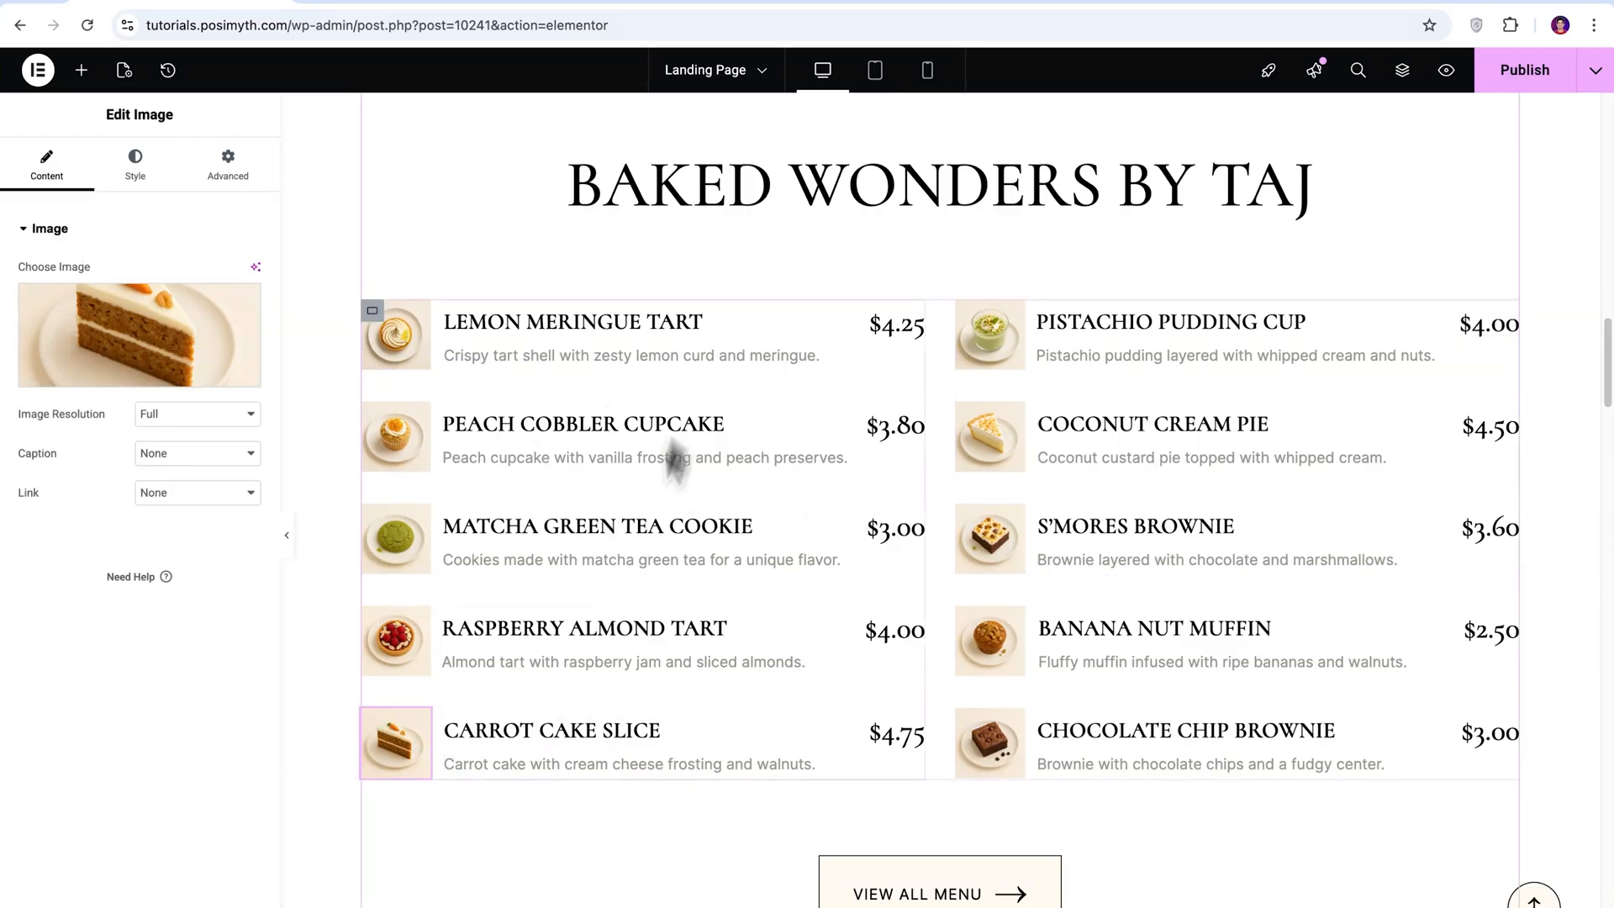
In the Book Your Spot form, move the Email field below Subject and delete the 09:10 am time field.
{"action": "left_click_drag", "start_coordinate": [1607, 347], "coordinate": [1607, 449]}
{"action": "left_click", "coordinate": [848, 401]}
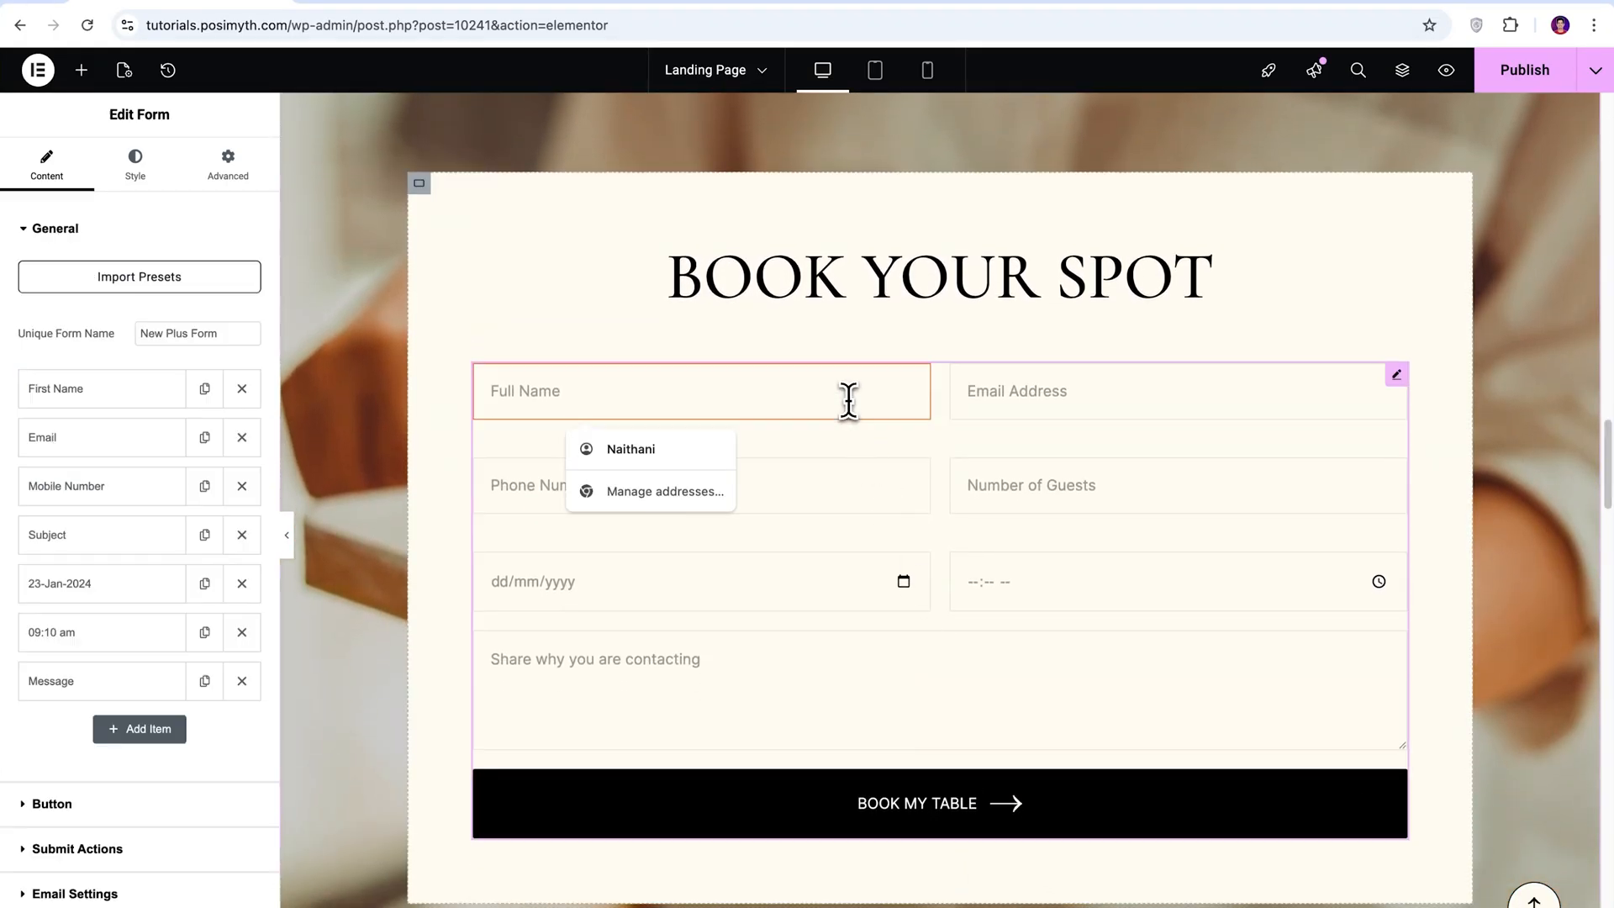
{"action": "left_click", "coordinate": [865, 445]}
{"action": "left_click", "coordinate": [30, 232]}
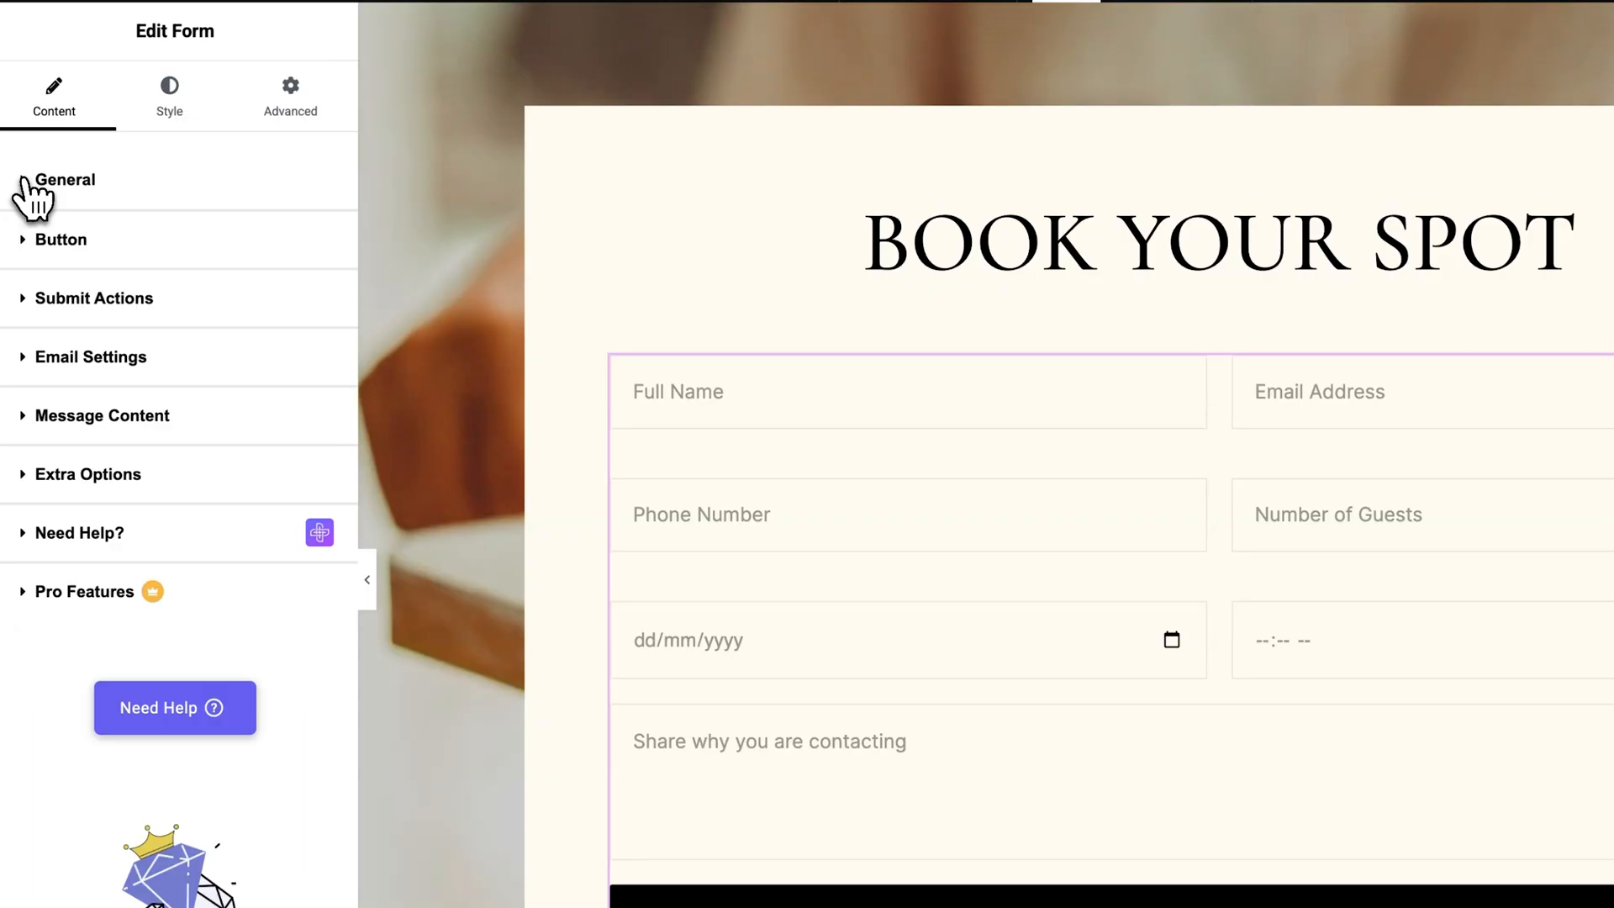
{"action": "left_click", "coordinate": [33, 239]}
{"action": "left_click", "coordinate": [34, 255]}
{"action": "left_click", "coordinate": [29, 187]}
{"action": "left_click_drag", "start_coordinate": [155, 461], "coordinate": [154, 591]}
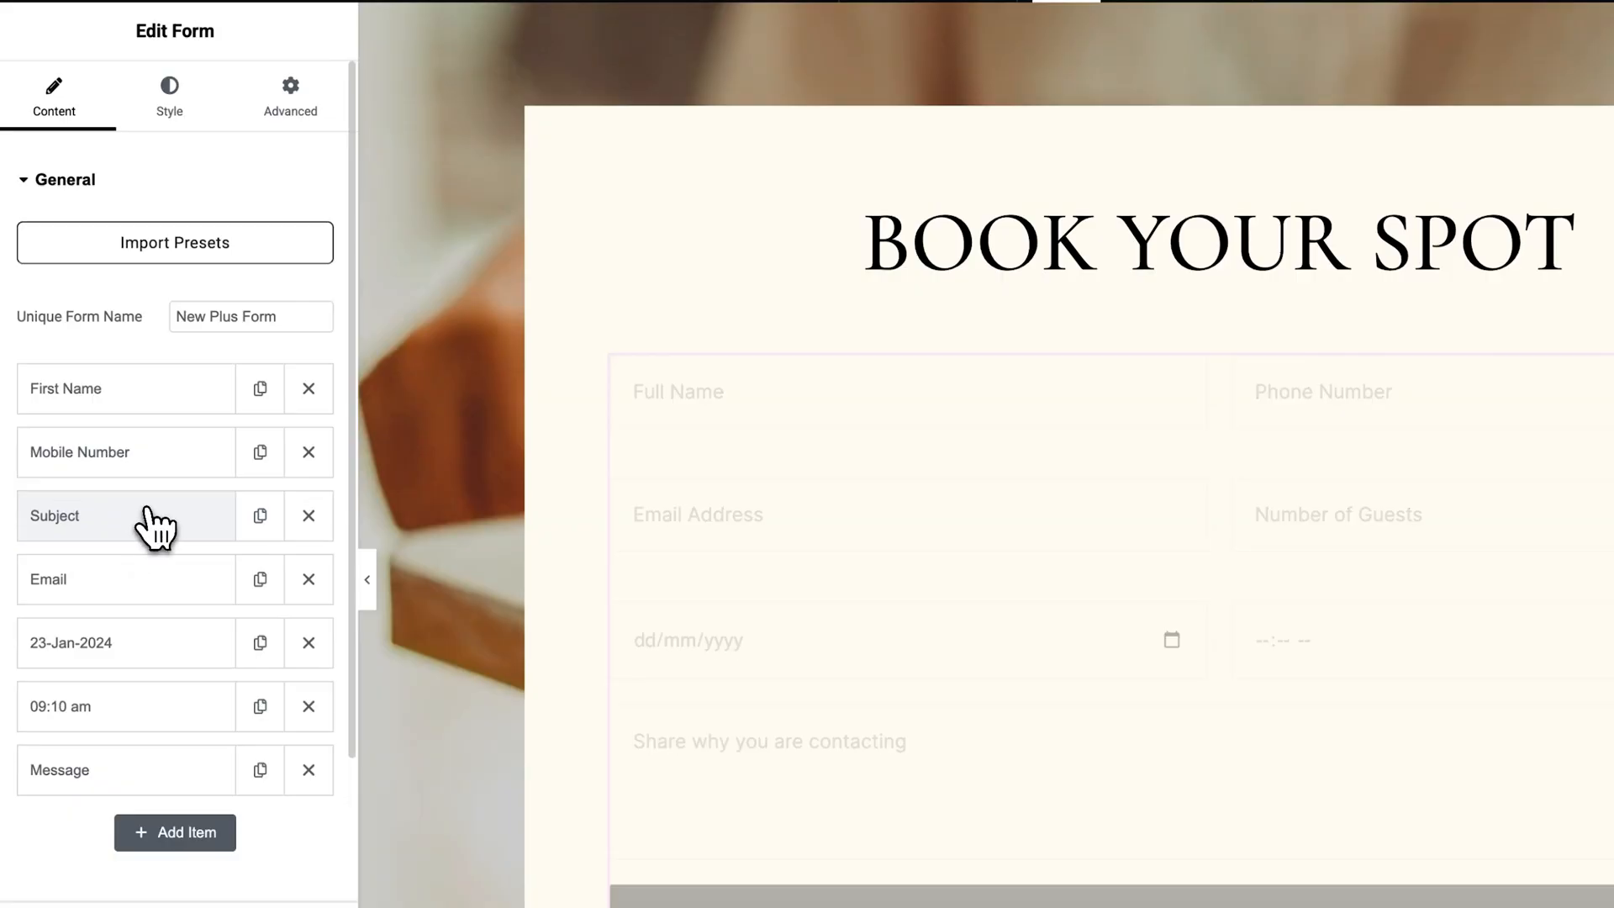
{"action": "left_click", "coordinate": [318, 714]}
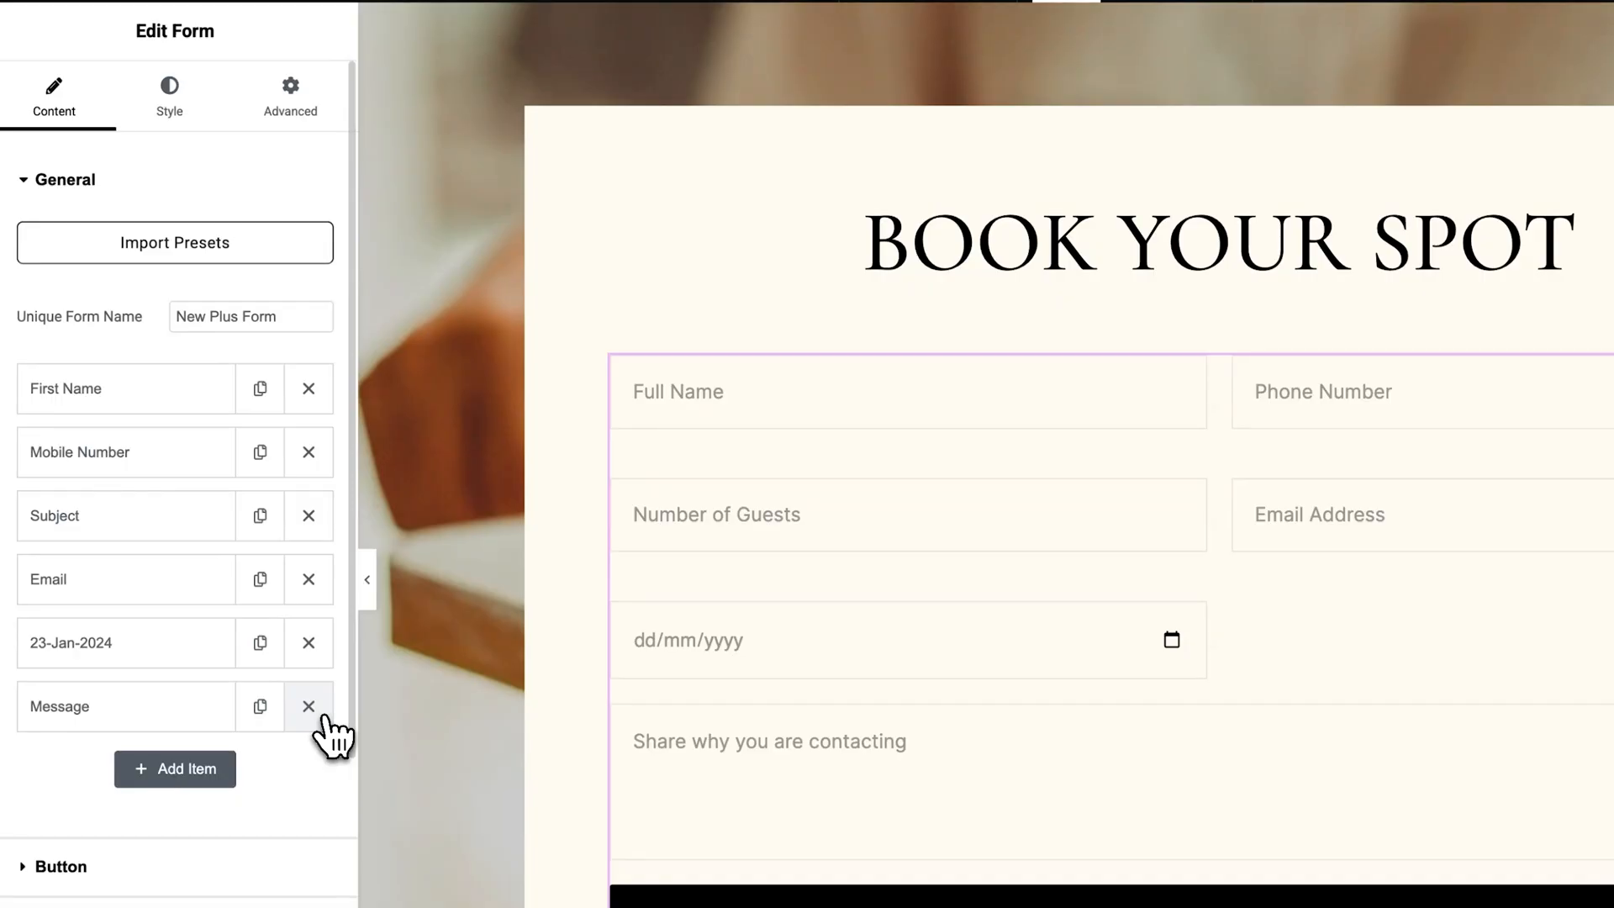
Add an optional text field labelled Location with placeholder City and column width 50, and place it above the Message field.
{"action": "left_click", "coordinate": [190, 776]}
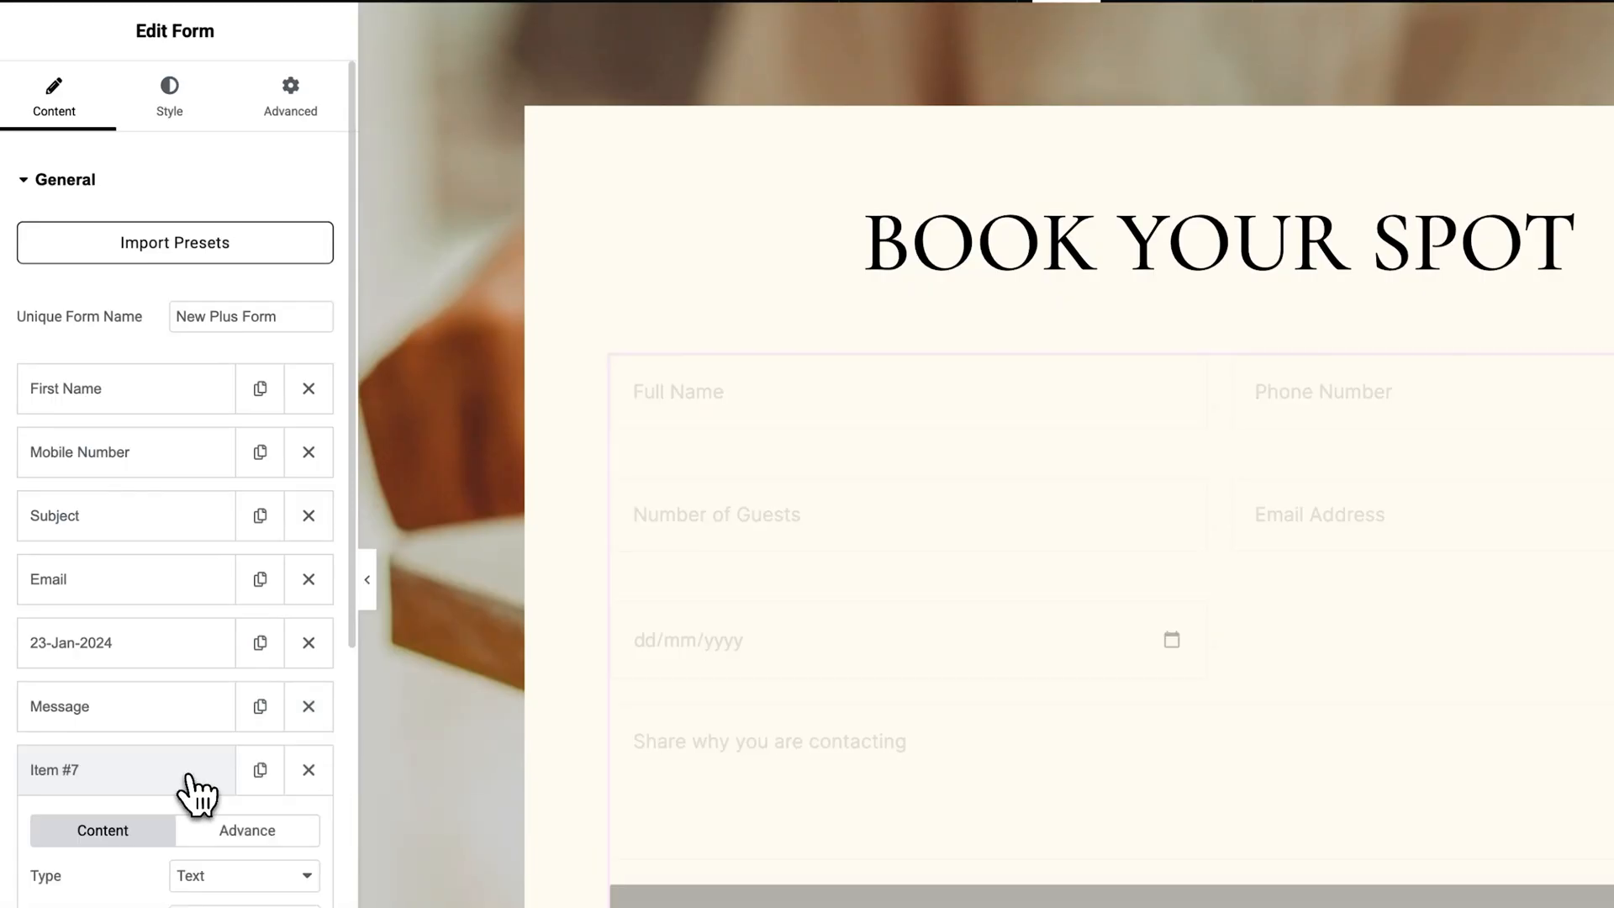
{"action": "left_click", "coordinate": [252, 793]}
{"action": "type", "text": "Location"}
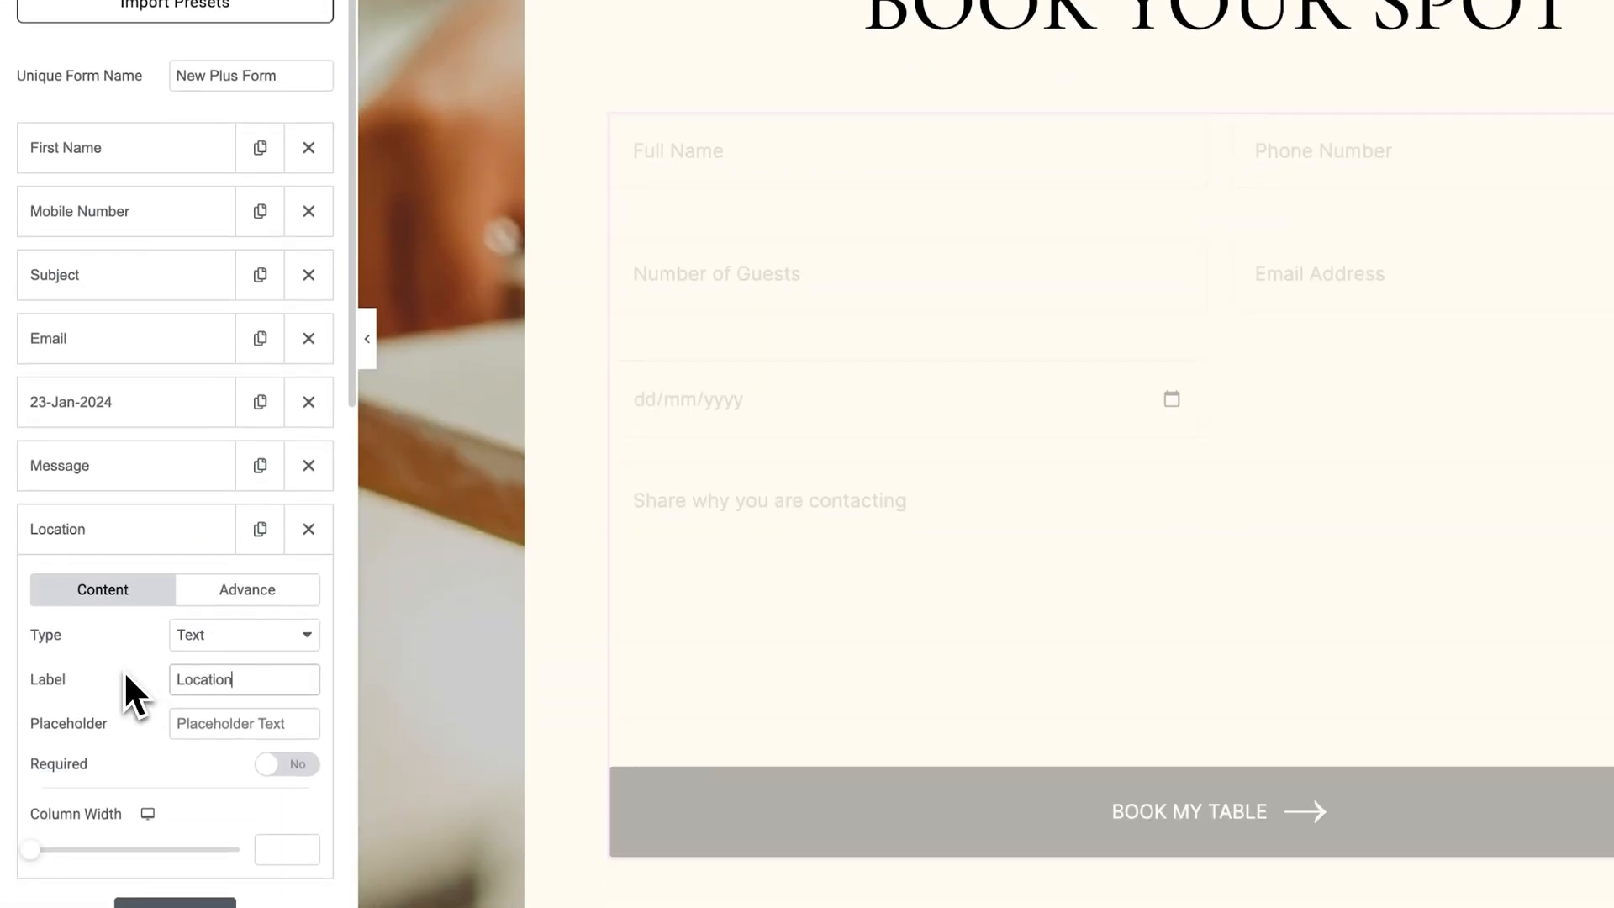
{"action": "left_click", "coordinate": [177, 720]}
{"action": "type", "text": "City"}
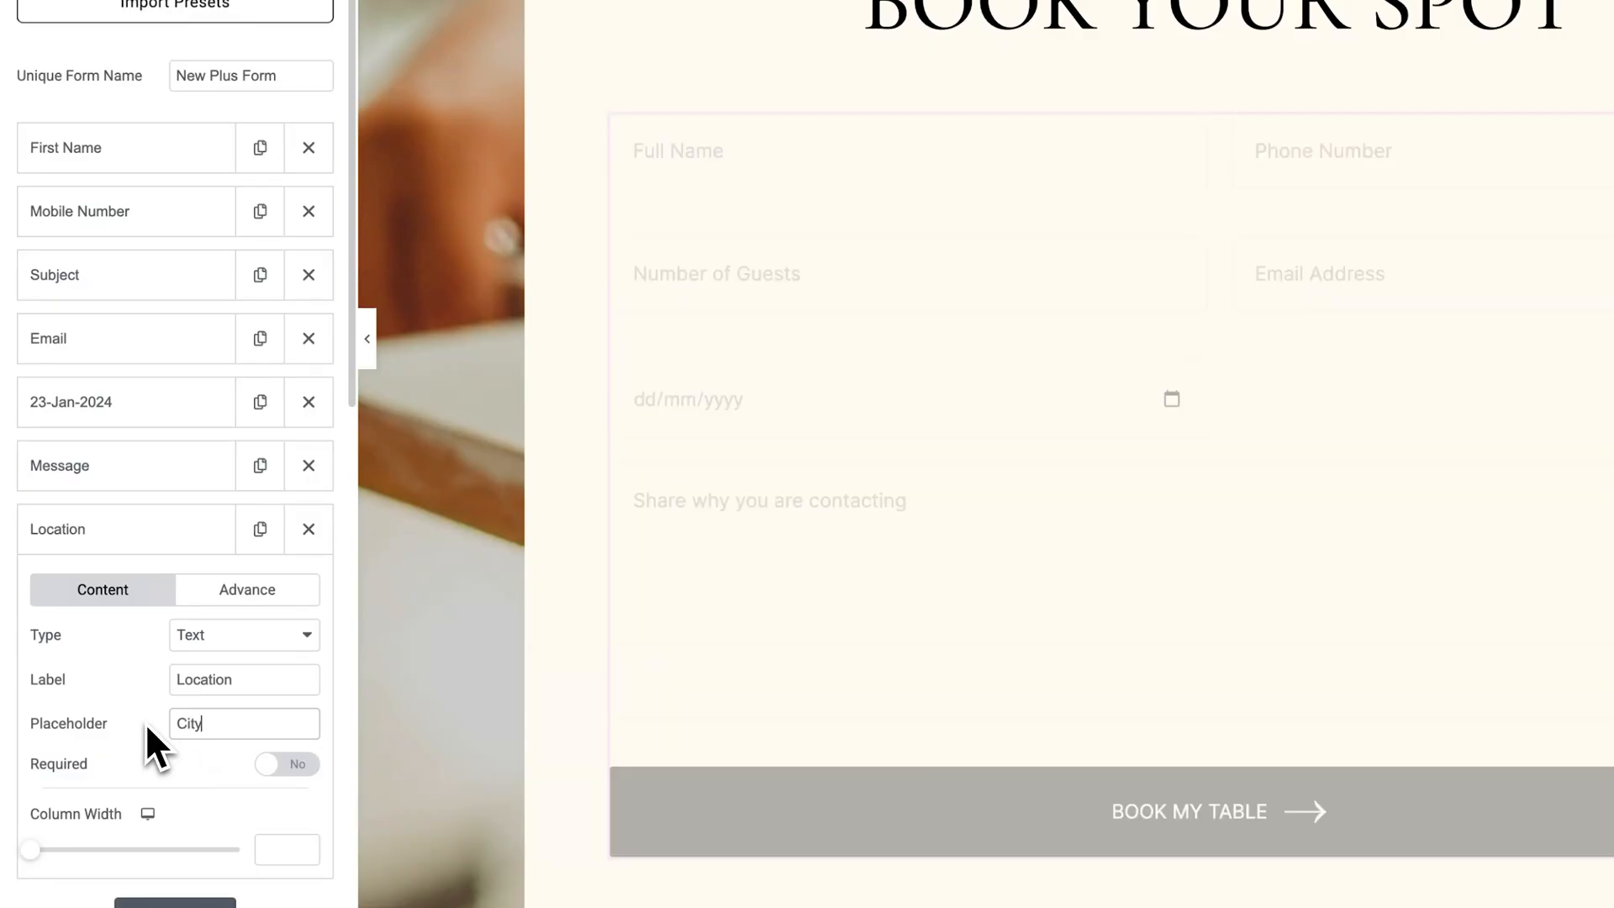
{"action": "left_click", "coordinate": [278, 766]}
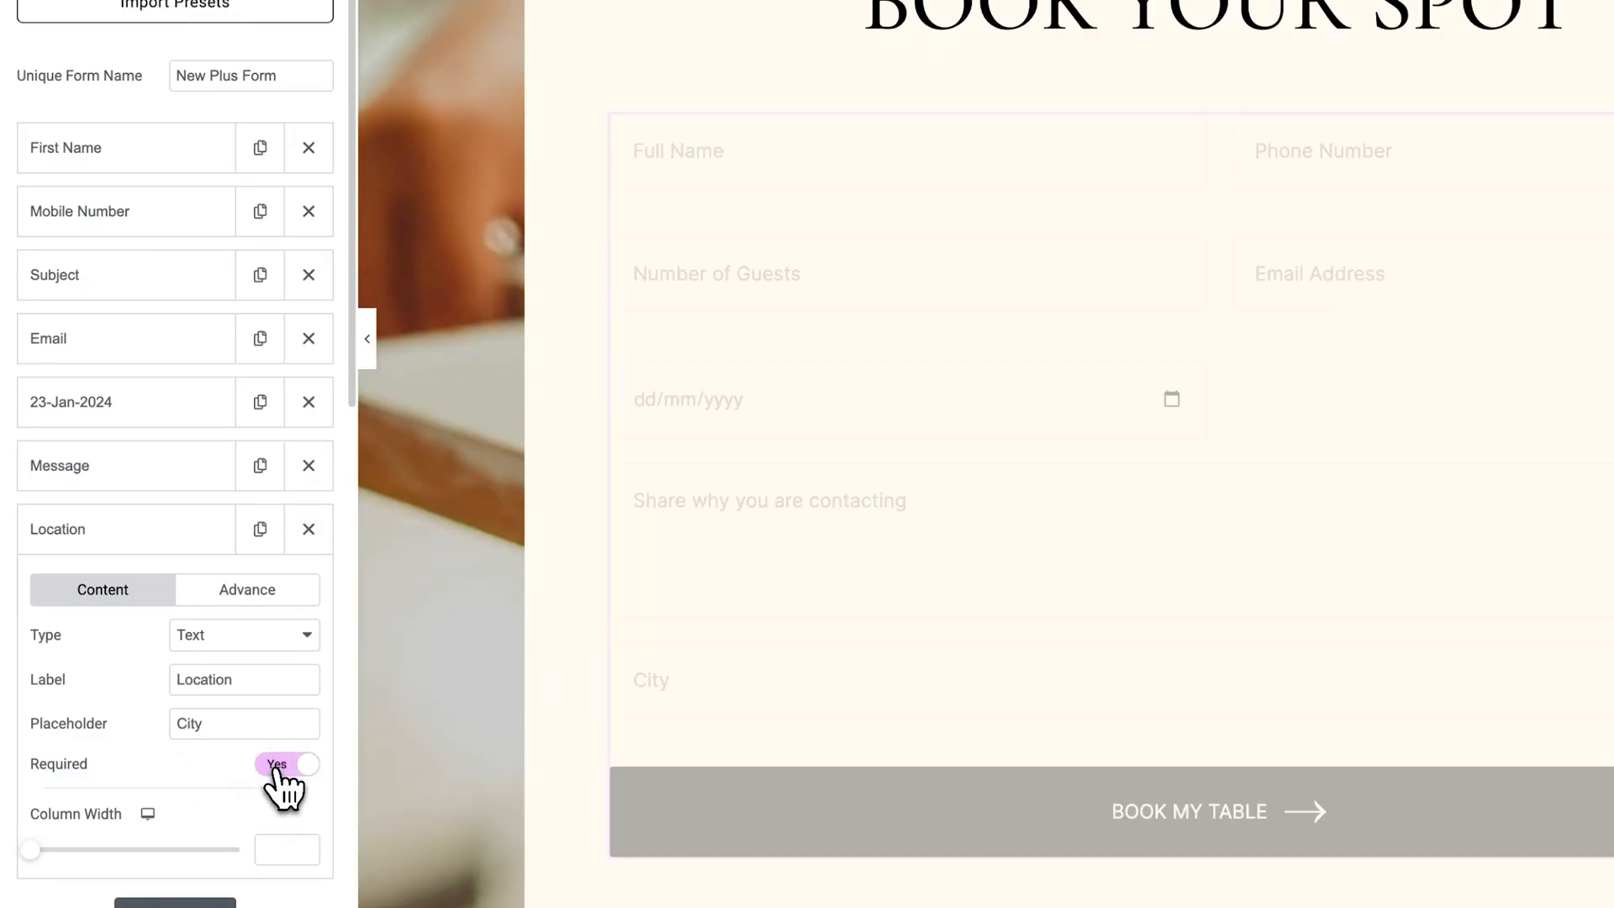
{"action": "left_click", "coordinate": [277, 767]}
{"action": "left_click_drag", "start_coordinate": [44, 852], "coordinate": [124, 853]}
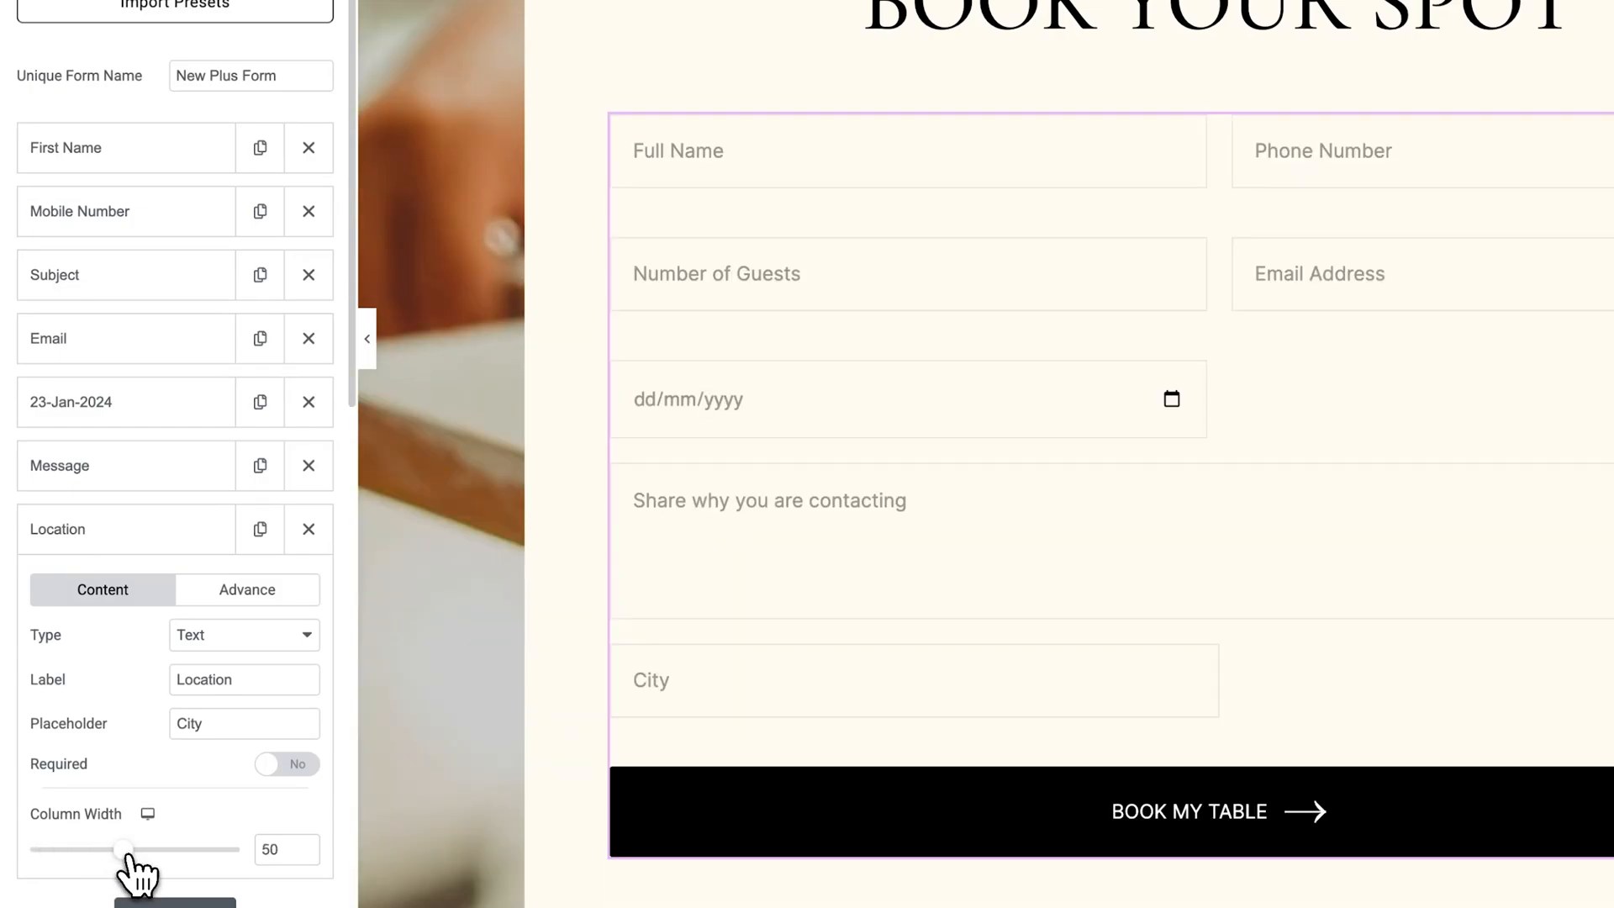
{"action": "left_click_drag", "start_coordinate": [112, 543], "coordinate": [116, 458]}
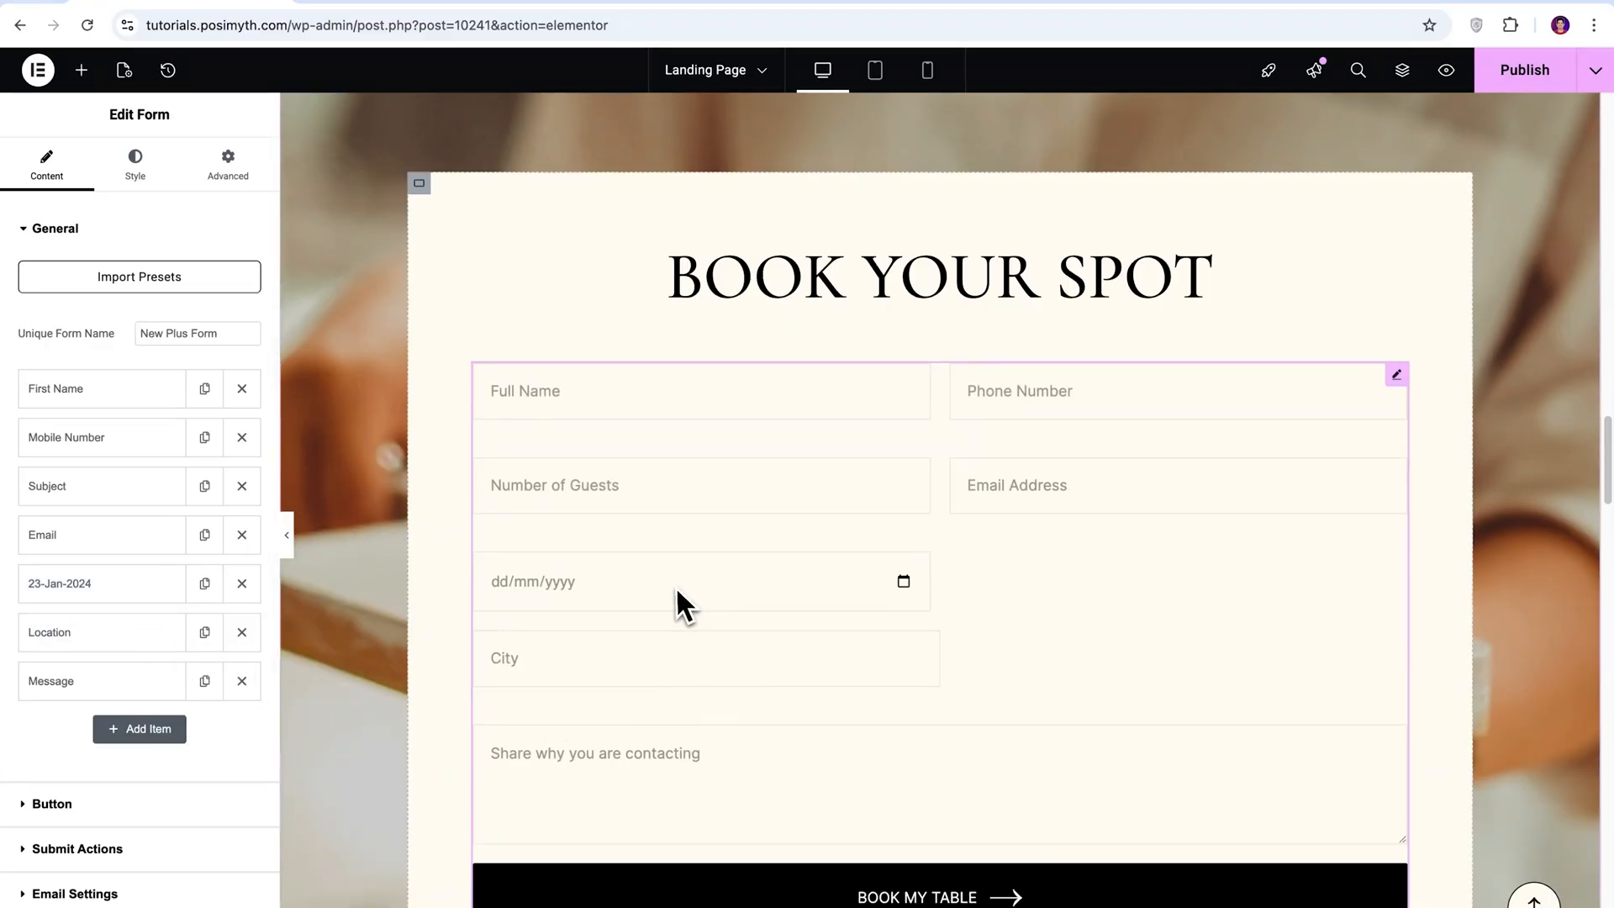
Check the date field's column width and set the Location field's column width to 49 to match.
{"action": "scroll", "coordinate": [678, 601], "scroll_direction": "down", "scroll_amount": 1}
{"action": "left_click", "coordinate": [149, 647]}
{"action": "left_click", "coordinate": [147, 592]}
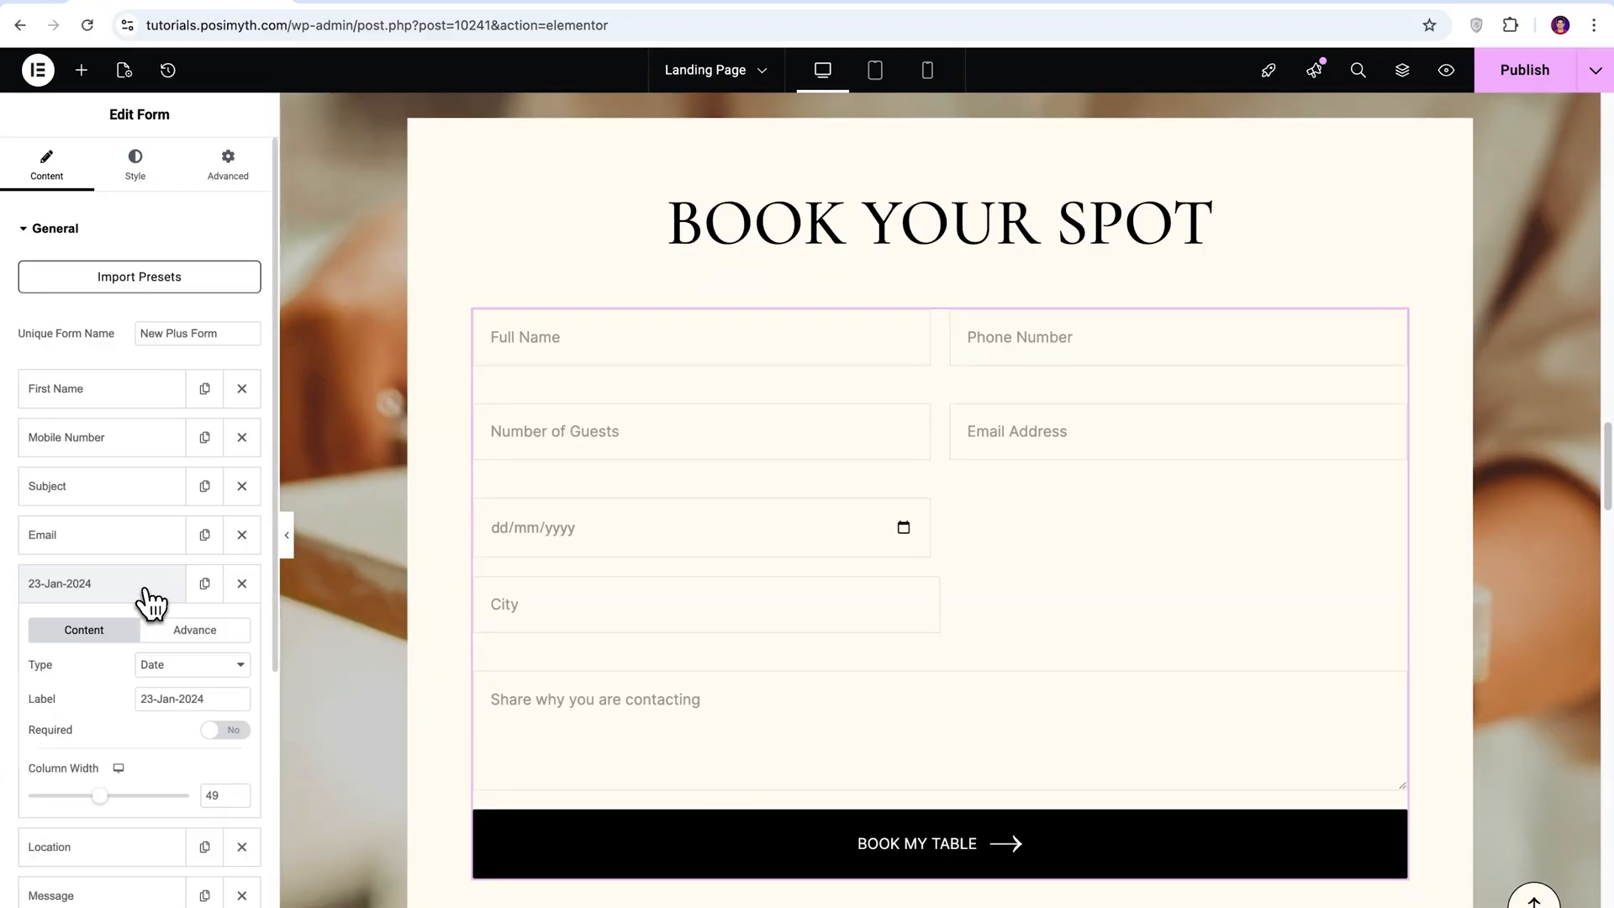
{"action": "left_click", "coordinate": [126, 584]}
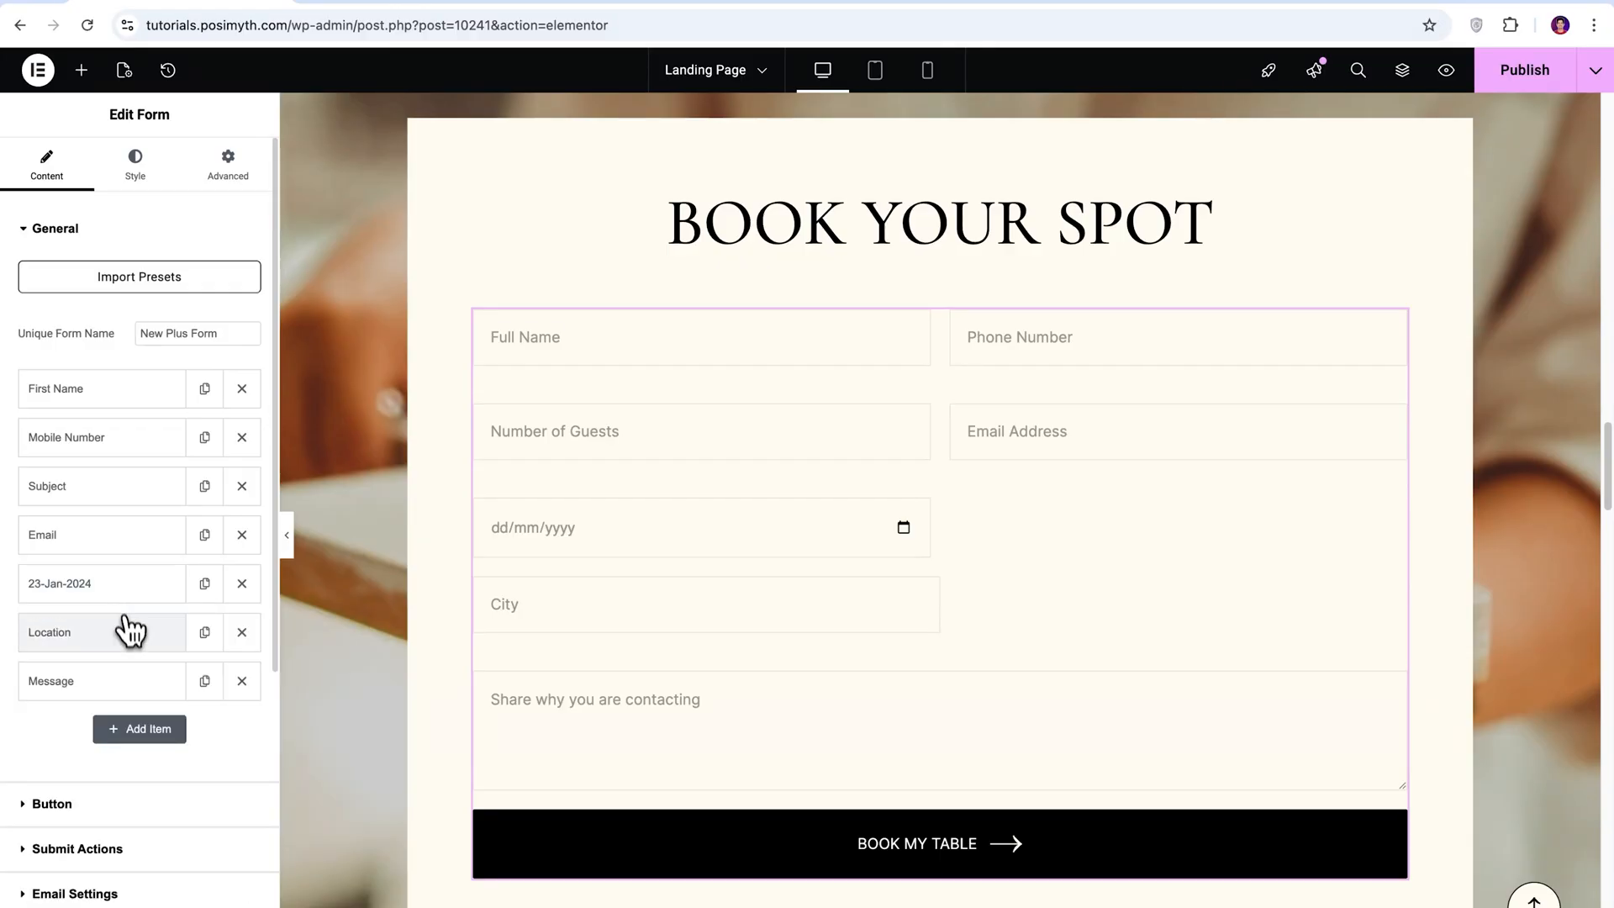
{"action": "left_click", "coordinate": [126, 630]}
{"action": "type", "text": "49"}
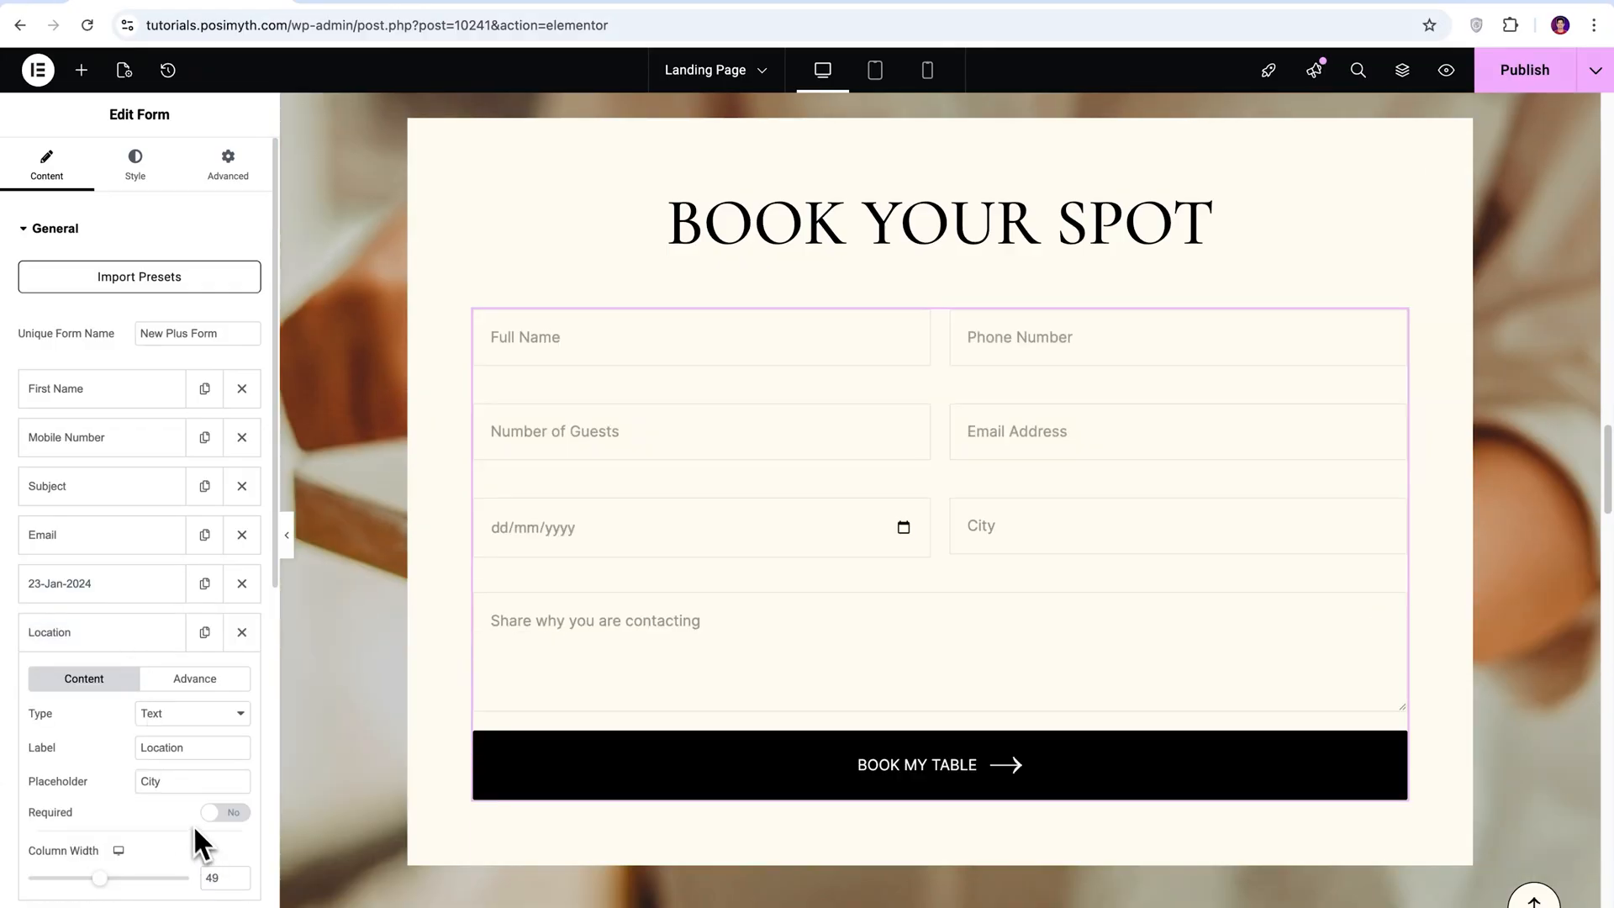
{"action": "left_click", "coordinate": [122, 639]}
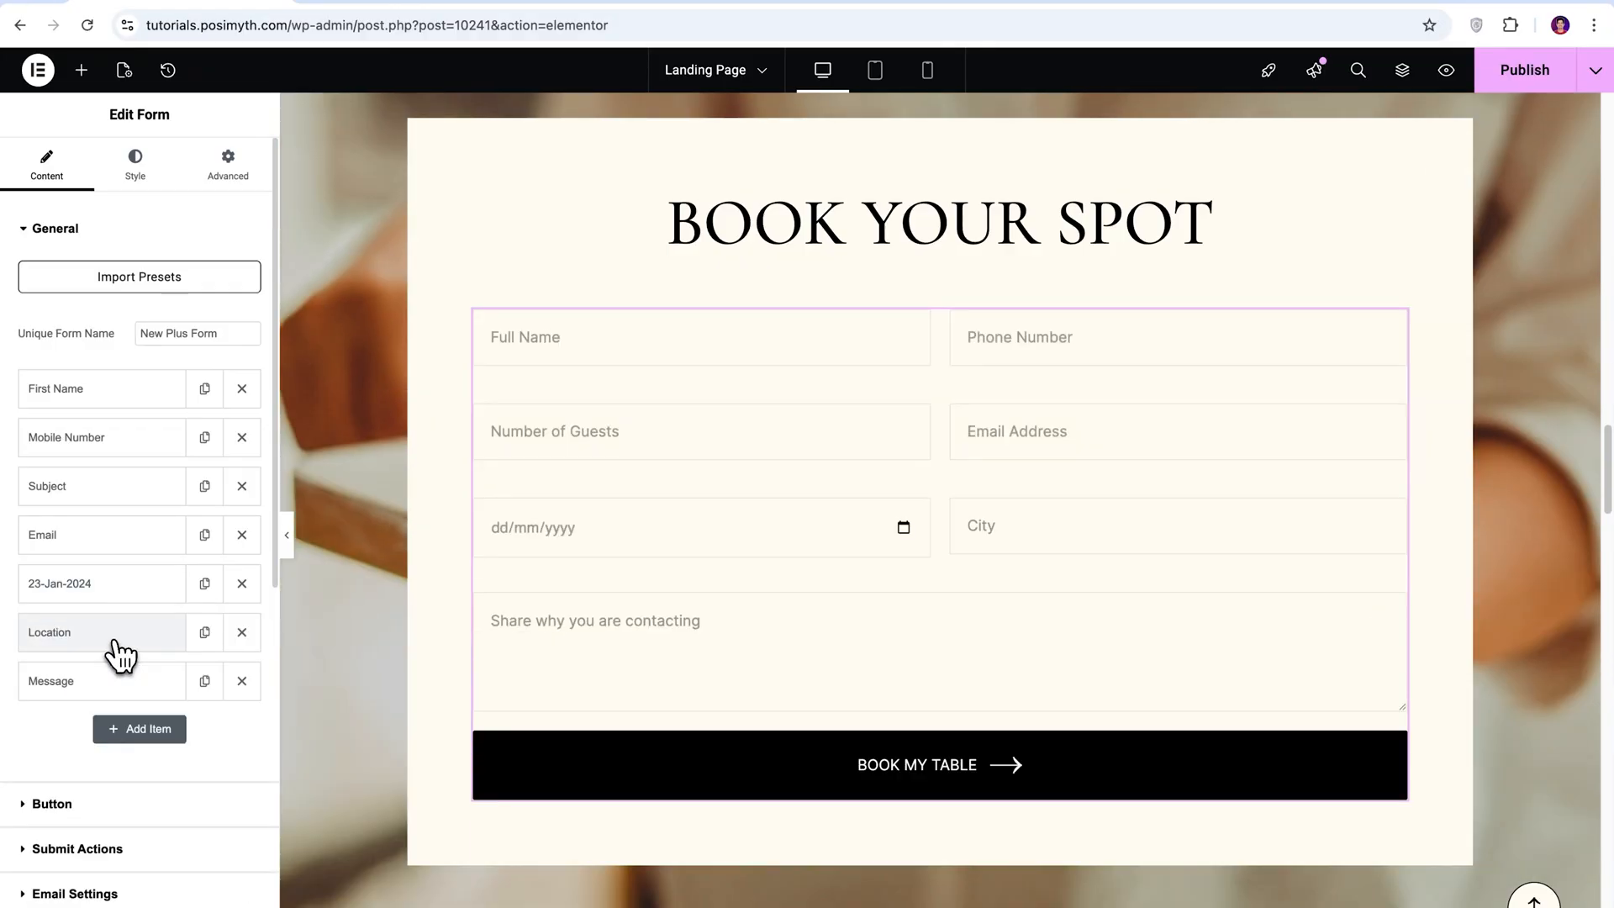
In the middle testimonial, replace the reviewer credit with another reviewer's name and Manhattan, and set the rating scale to 4.
{"action": "scroll", "coordinate": [1433, 414], "scroll_direction": "down", "scroll_amount": 5}
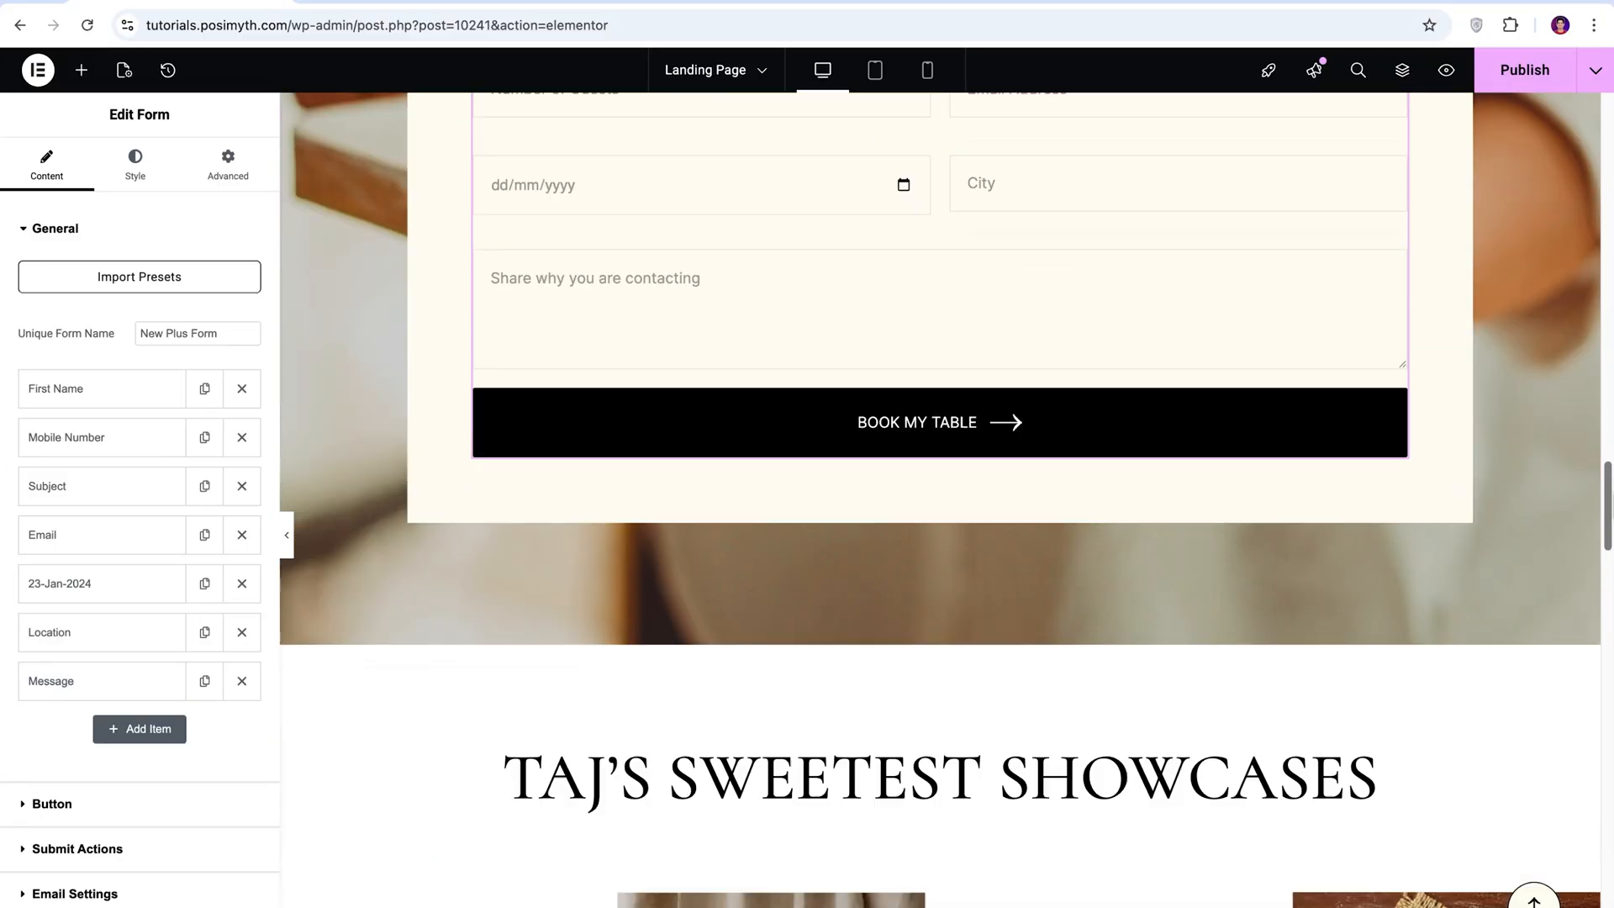
{"action": "scroll", "coordinate": [1595, 713], "scroll_direction": "down", "scroll_amount": 15}
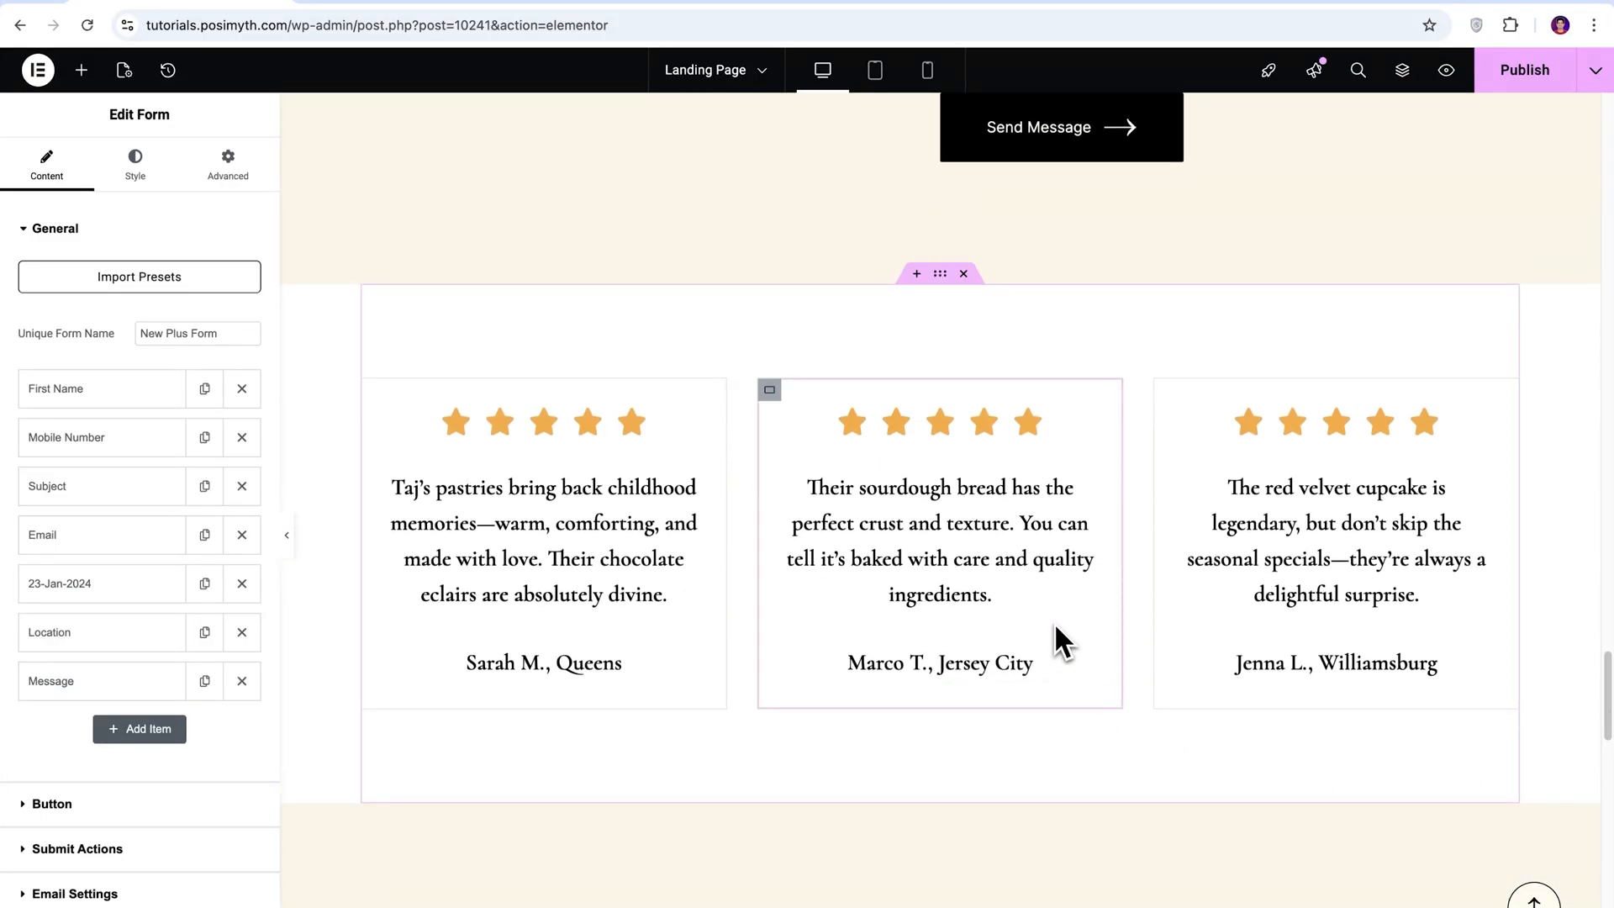
{"action": "left_click", "coordinate": [1035, 583]}
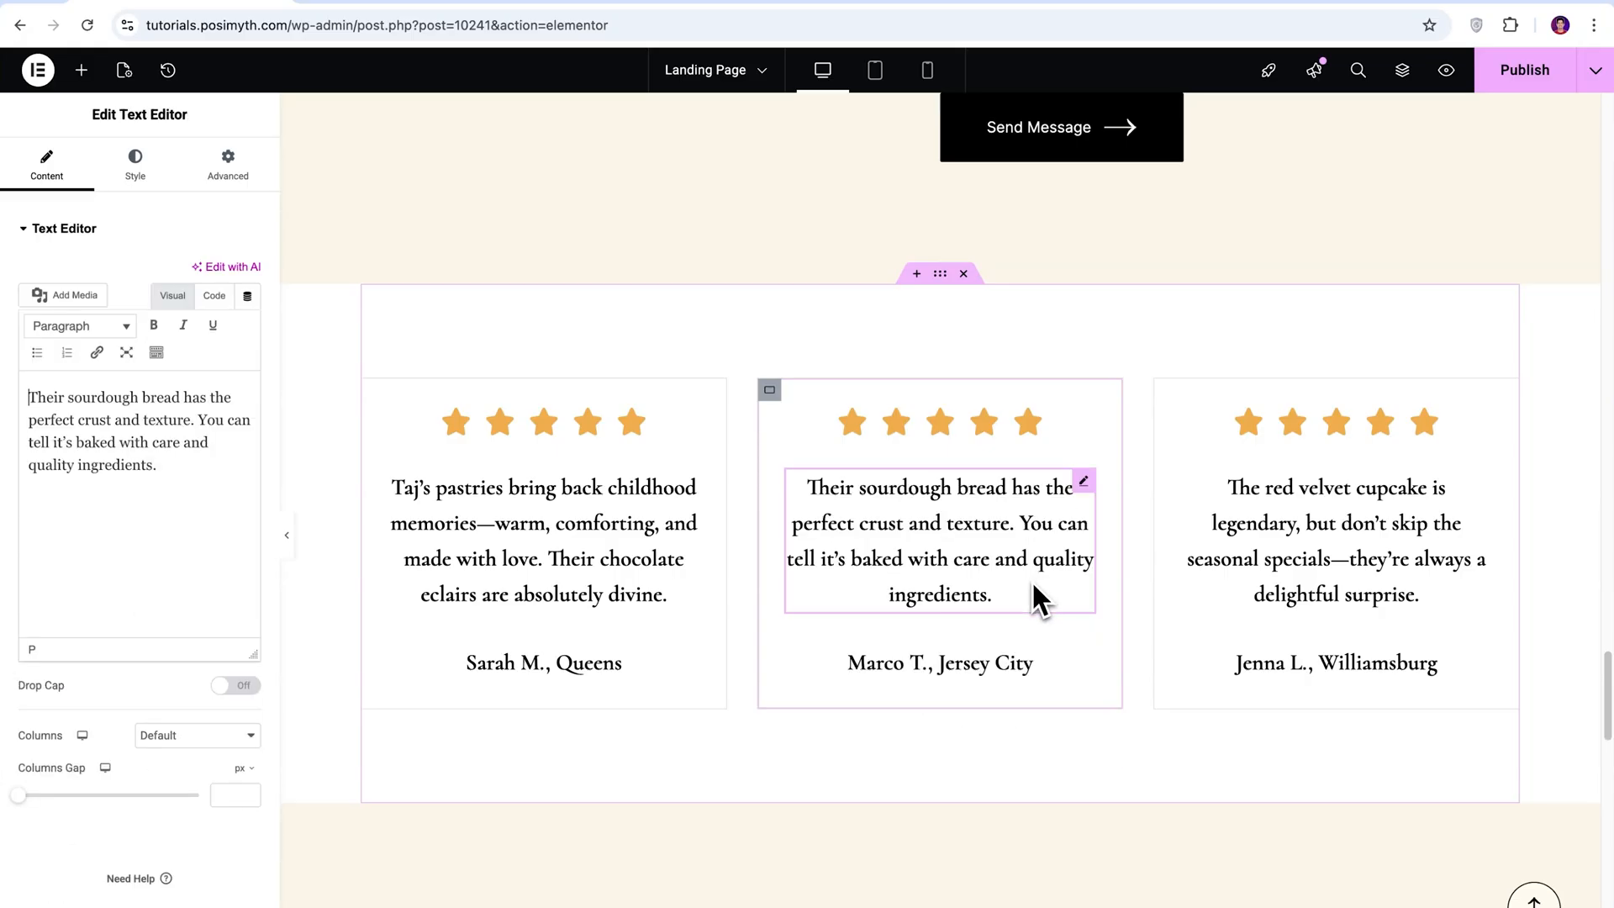
{"action": "left_click", "coordinate": [991, 664]}
{"action": "triple_click", "coordinate": [50, 410]}
{"action": "type", "text": "Noah D. M"}
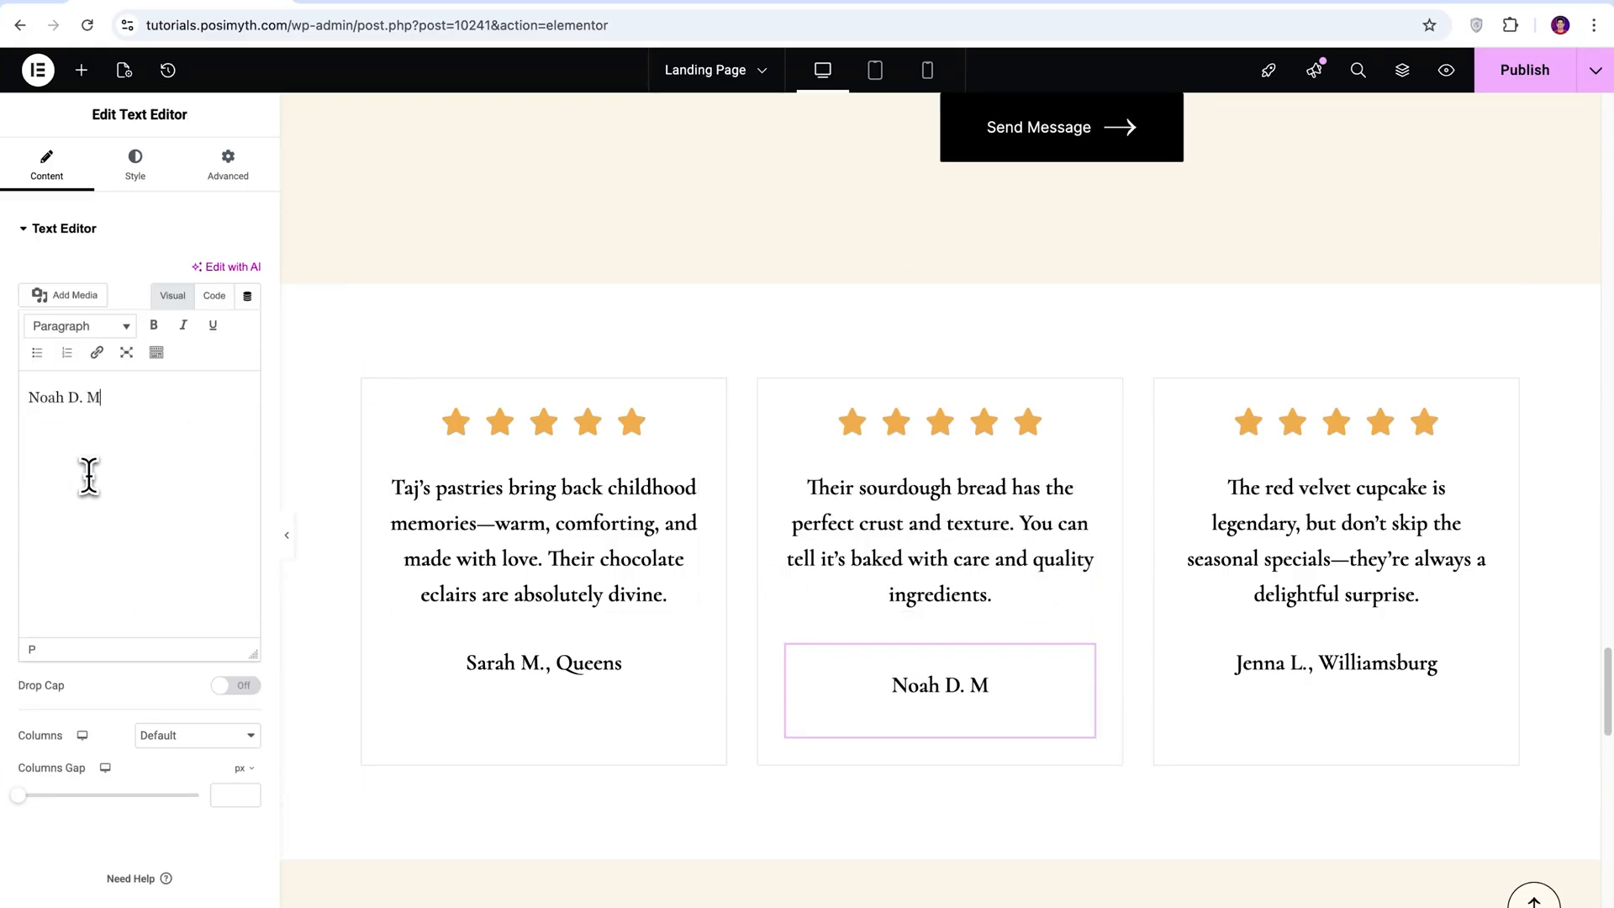
{"action": "type", "text": "anhattan"}
{"action": "left_click", "coordinate": [965, 432]}
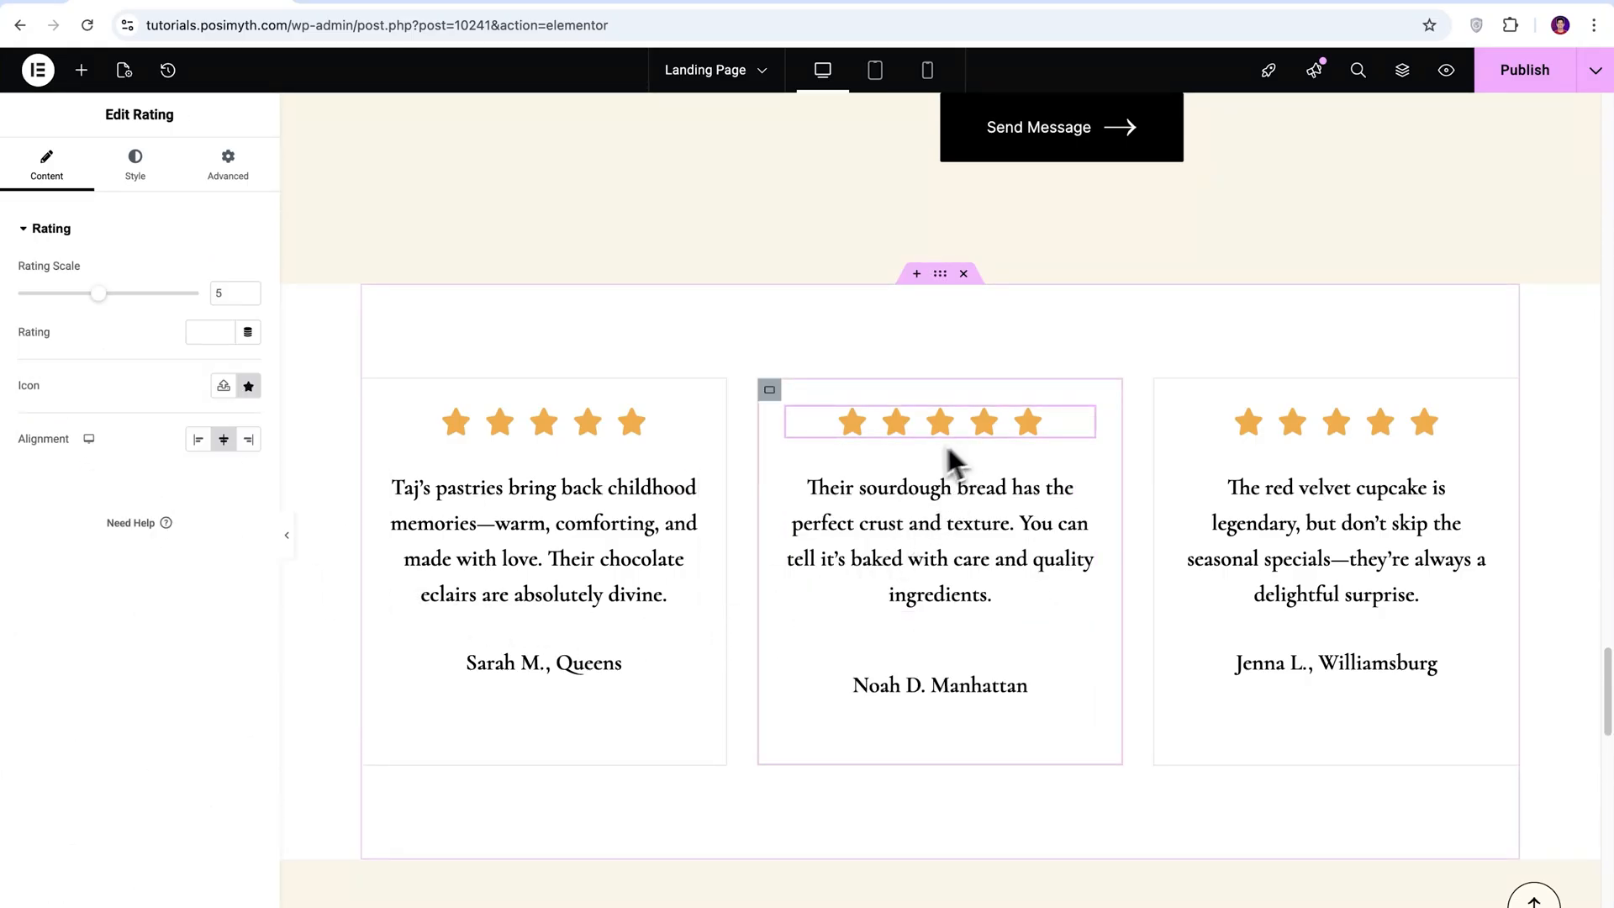
{"action": "mouse_move", "coordinate": [99, 299]}
{"action": "left_mouse_down"}
{"action": "mouse_move", "coordinate": [54, 300]}
{"action": "mouse_move", "coordinate": [74, 301]}
{"action": "left_mouse_up"}
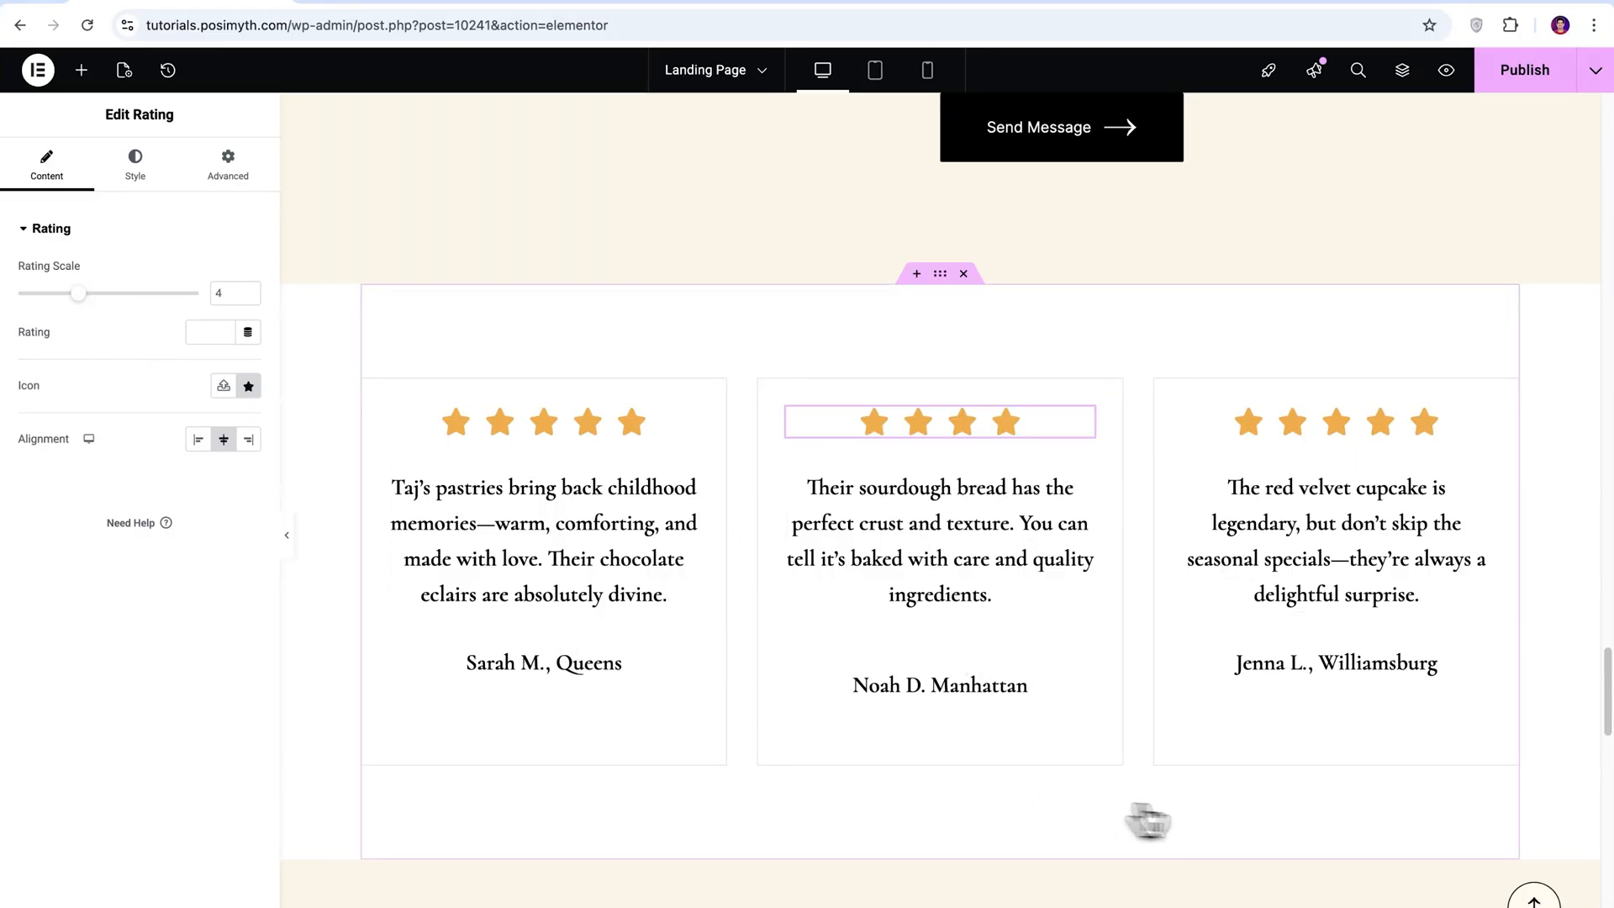
Review the Landing Page from its hero heading downward and publish the page.
{"action": "left_click_drag", "start_coordinate": [1607, 697], "coordinate": [1607, 148]}
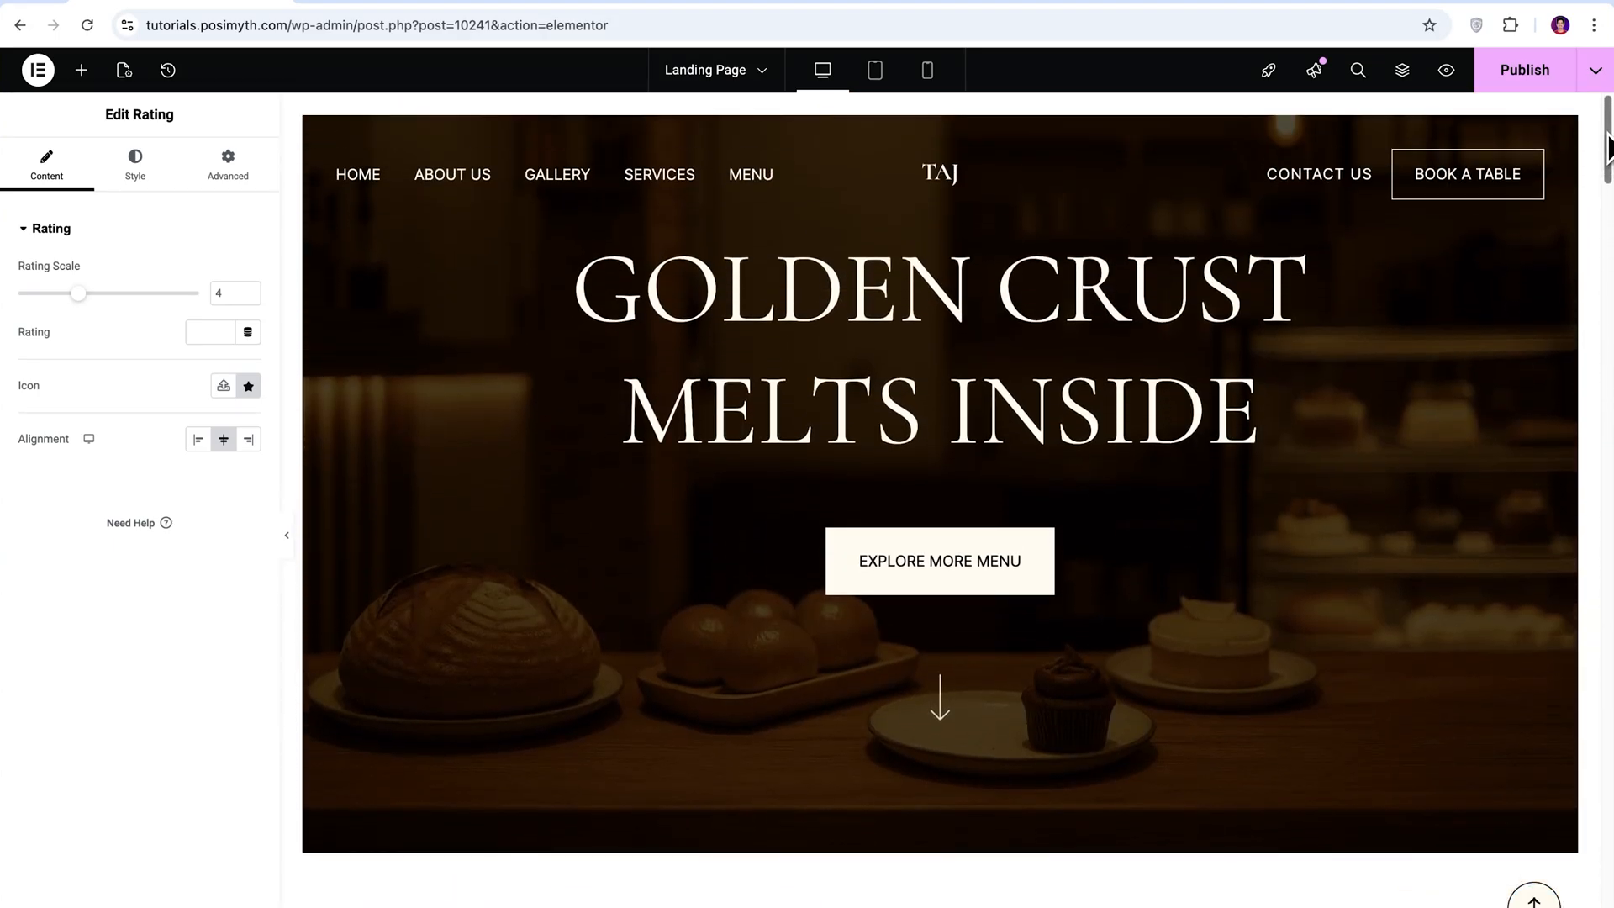
{"action": "left_click", "coordinate": [980, 440]}
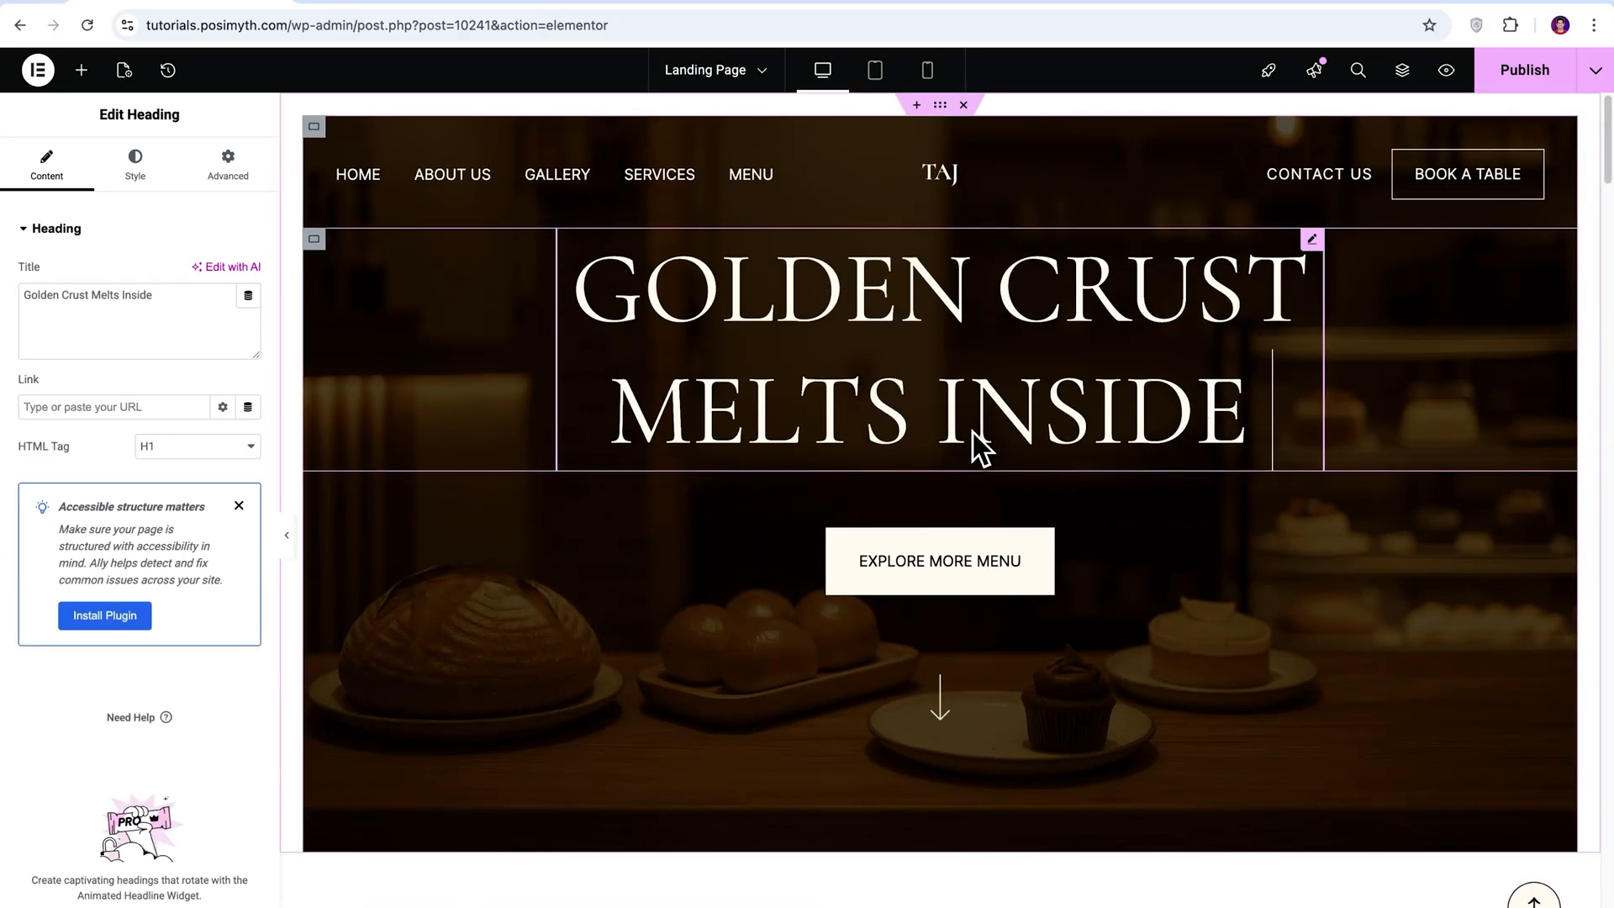
{"action": "scroll", "coordinate": [1048, 709], "scroll_direction": "down", "scroll_amount": 8}
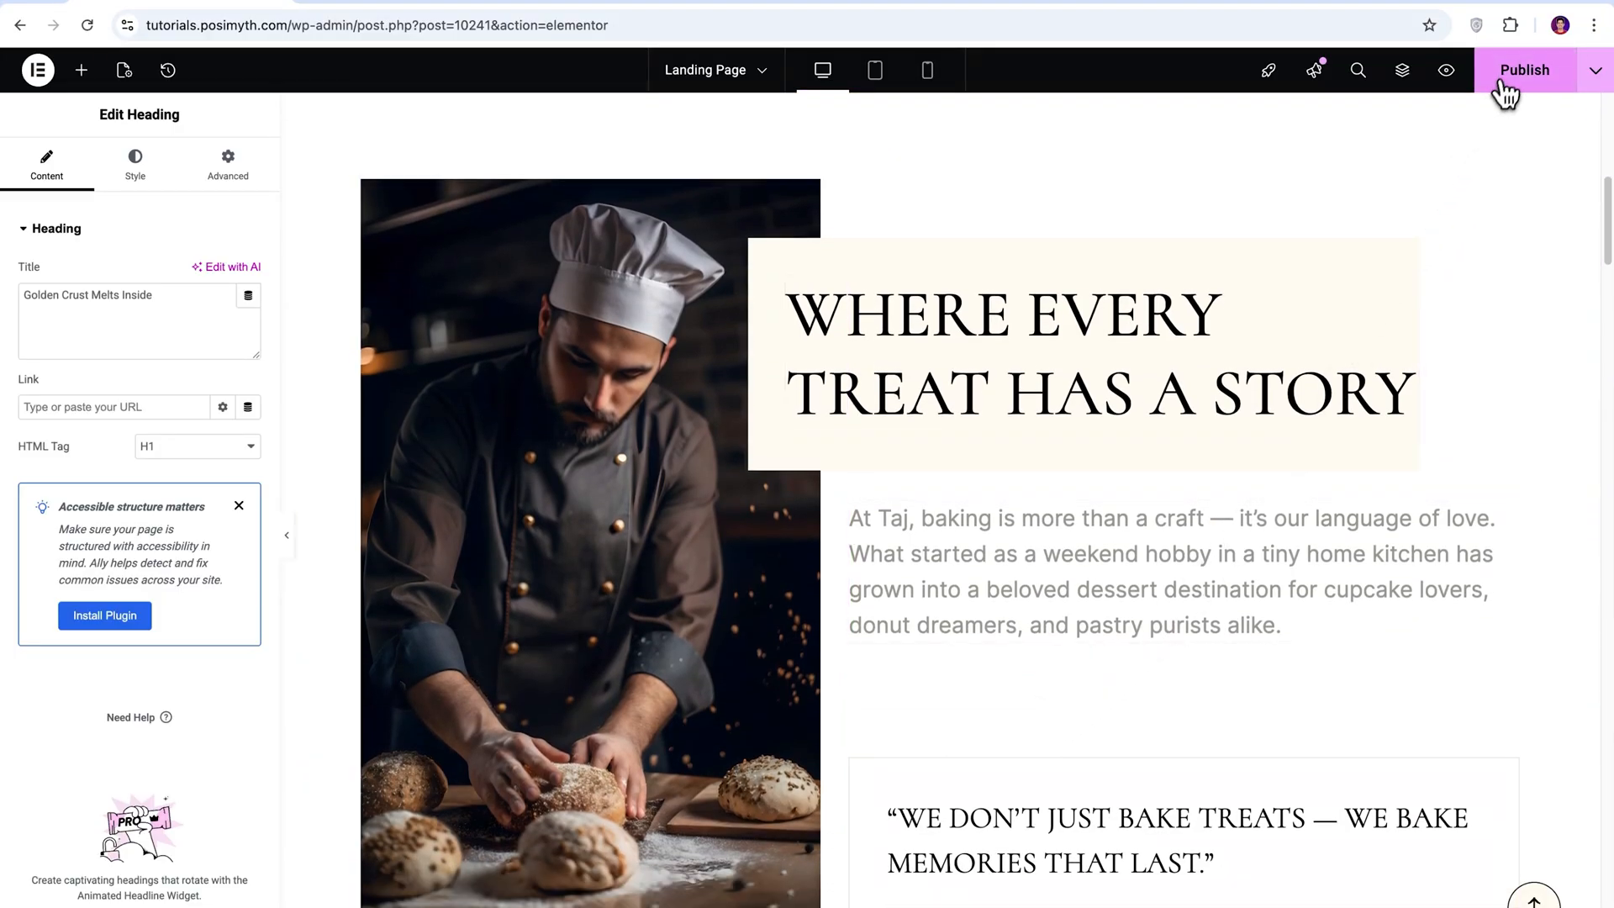
{"action": "left_click", "coordinate": [1511, 80]}
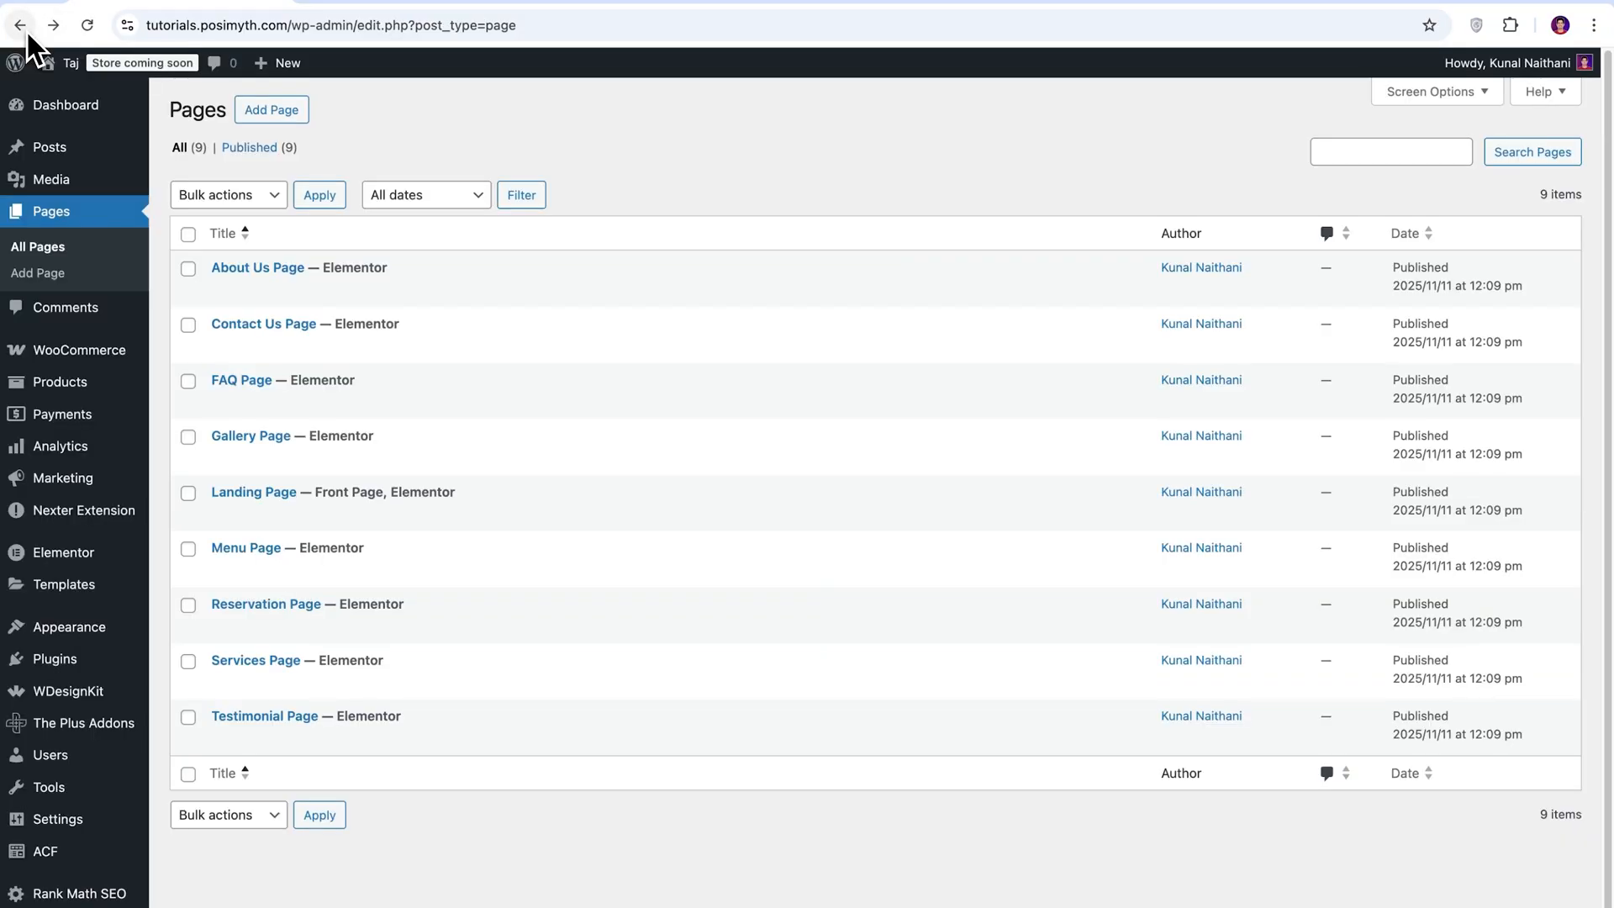
Open the About Us Page in the Elementor editor and go to its row of statistics counters.
{"action": "left_click", "coordinate": [190, 271]}
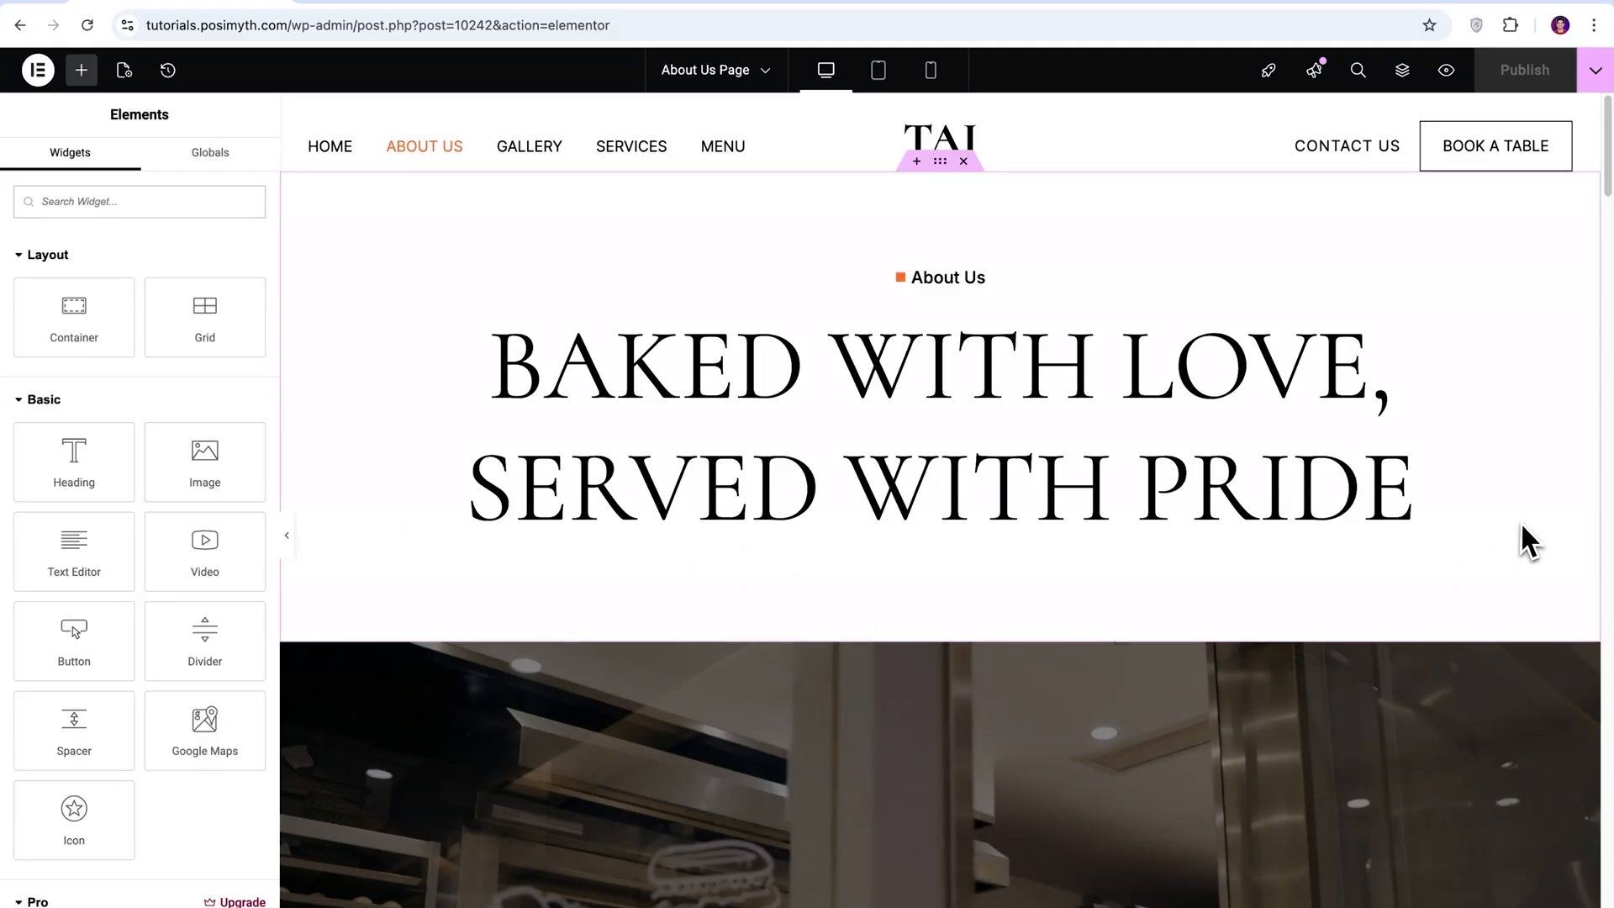
{"action": "scroll", "coordinate": [1528, 540], "scroll_direction": "down", "scroll_amount": 5}
{"action": "scroll", "coordinate": [1527, 540], "scroll_direction": "down", "scroll_amount": 3}
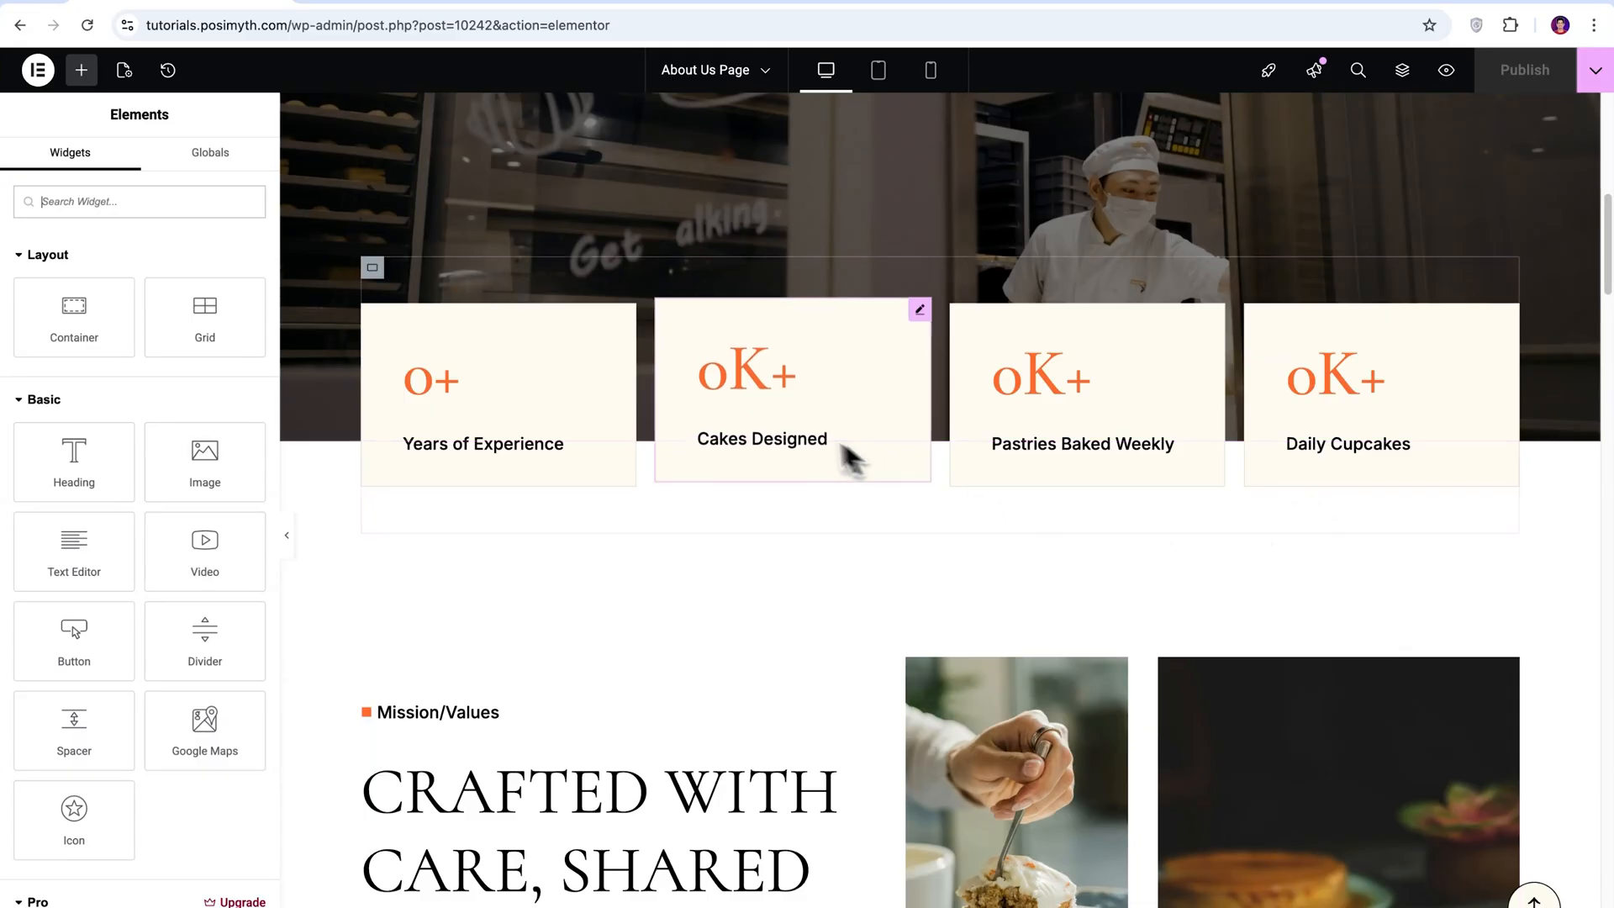
Try Style 1 and right alignment on the Cakes Designed counter, restoring Style 2 and left alignment.
{"action": "left_click", "coordinate": [730, 402]}
{"action": "left_click", "coordinate": [84, 425]}
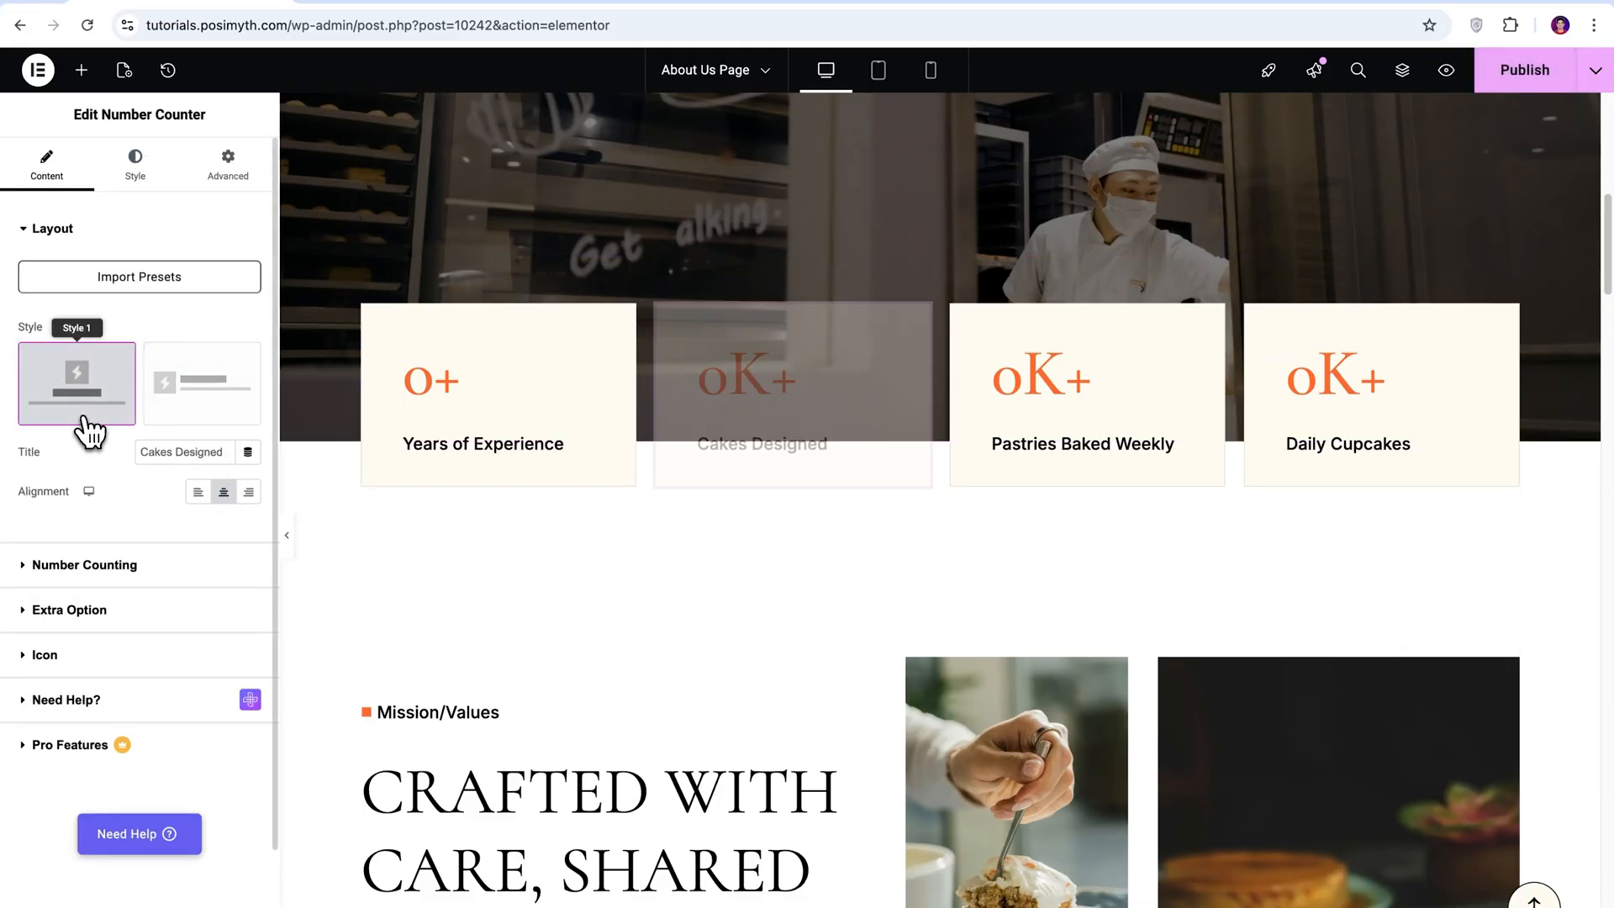
{"action": "left_click", "coordinate": [199, 423]}
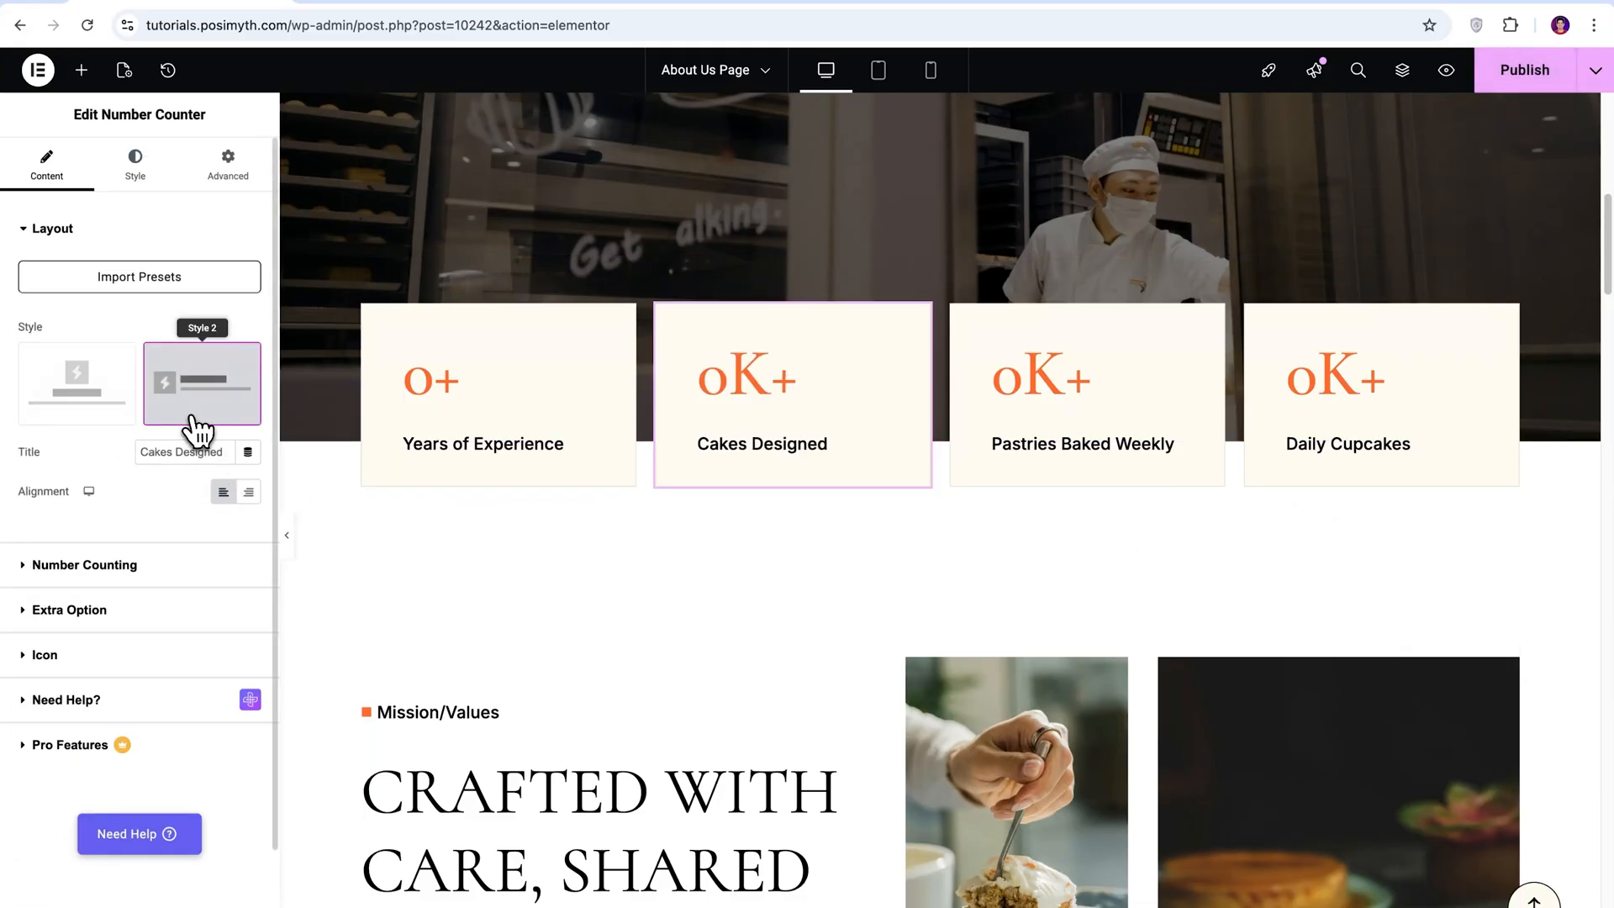
{"action": "left_click_drag", "start_coordinate": [224, 451], "coordinate": [94, 452]}
{"action": "left_click", "coordinate": [95, 452]}
{"action": "left_click", "coordinate": [248, 491]}
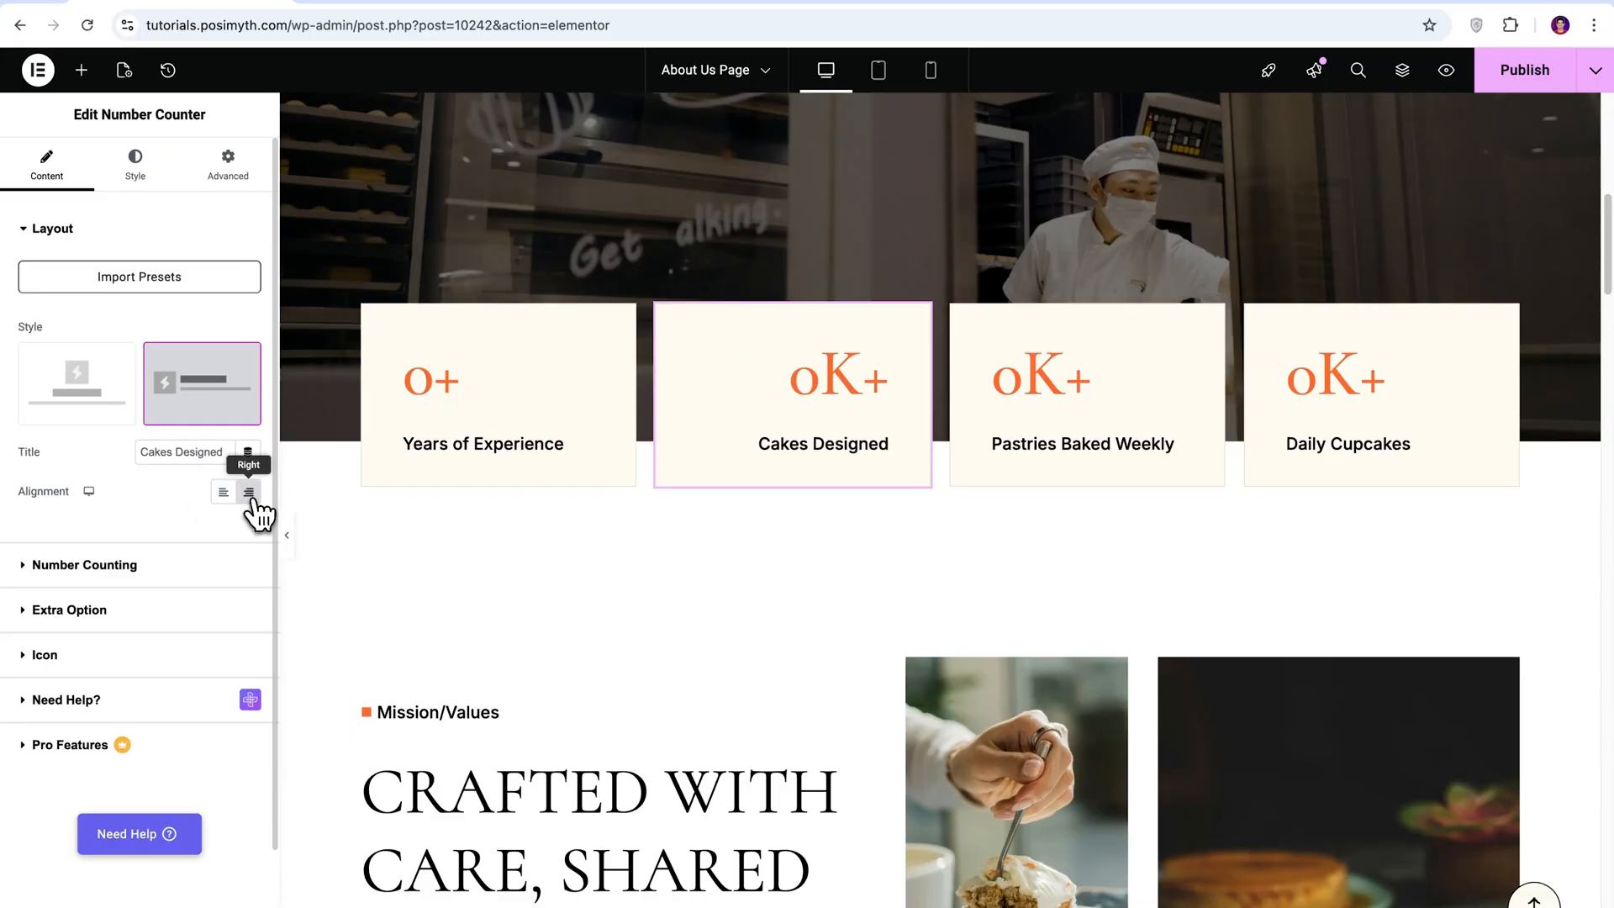
{"action": "left_click", "coordinate": [223, 493]}
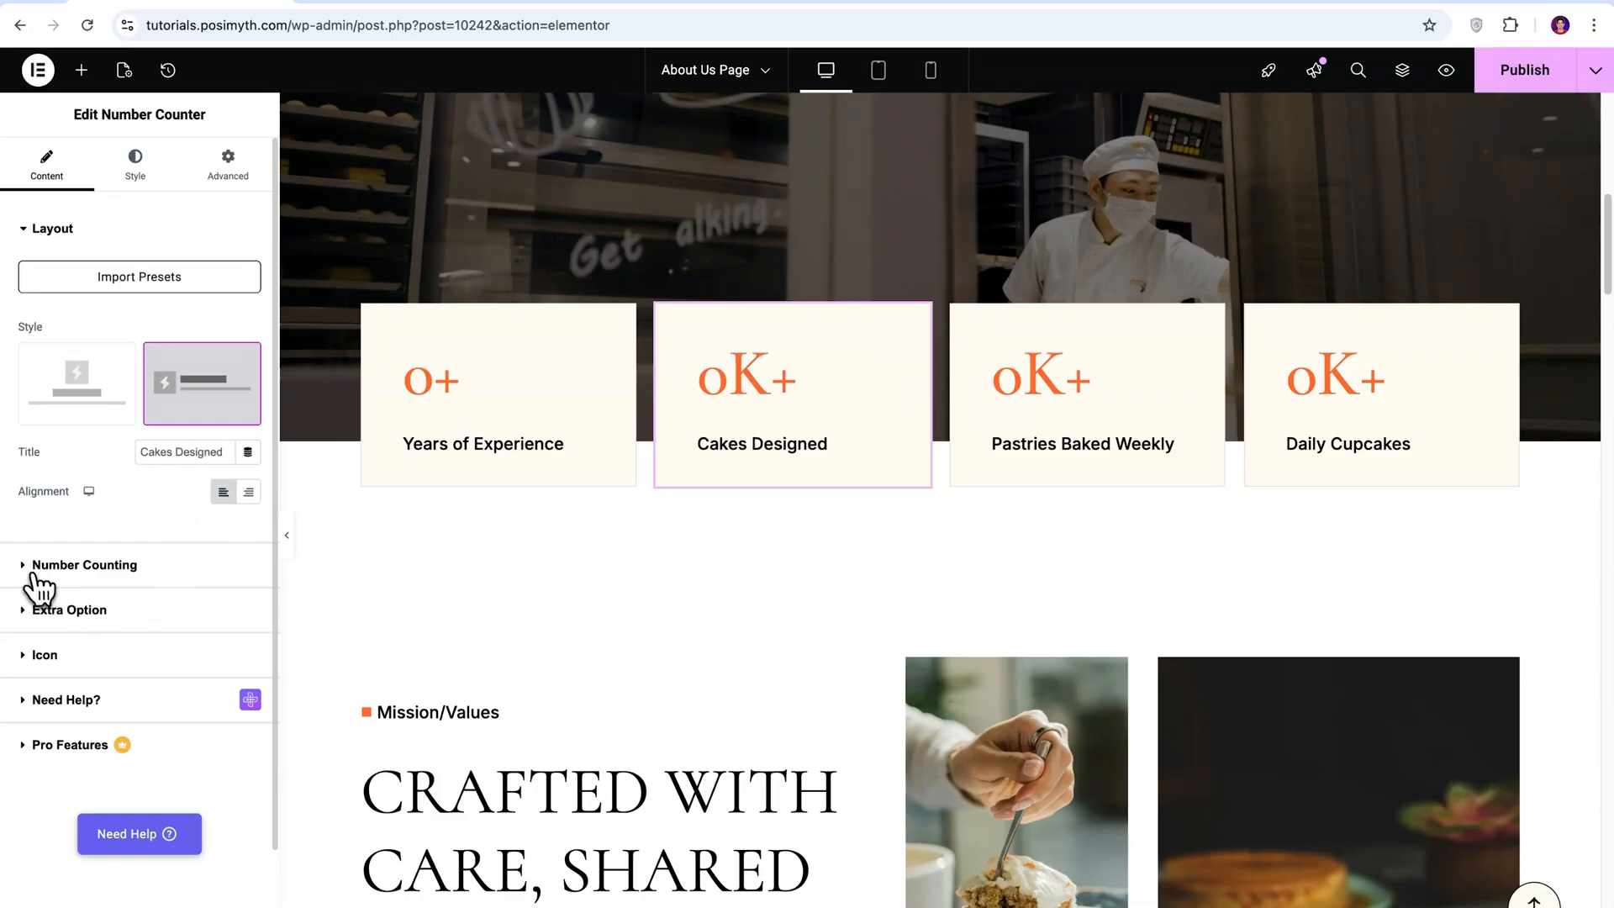
Set the Cakes Designed counter's number value to 5.
{"action": "left_click", "coordinate": [35, 571]}
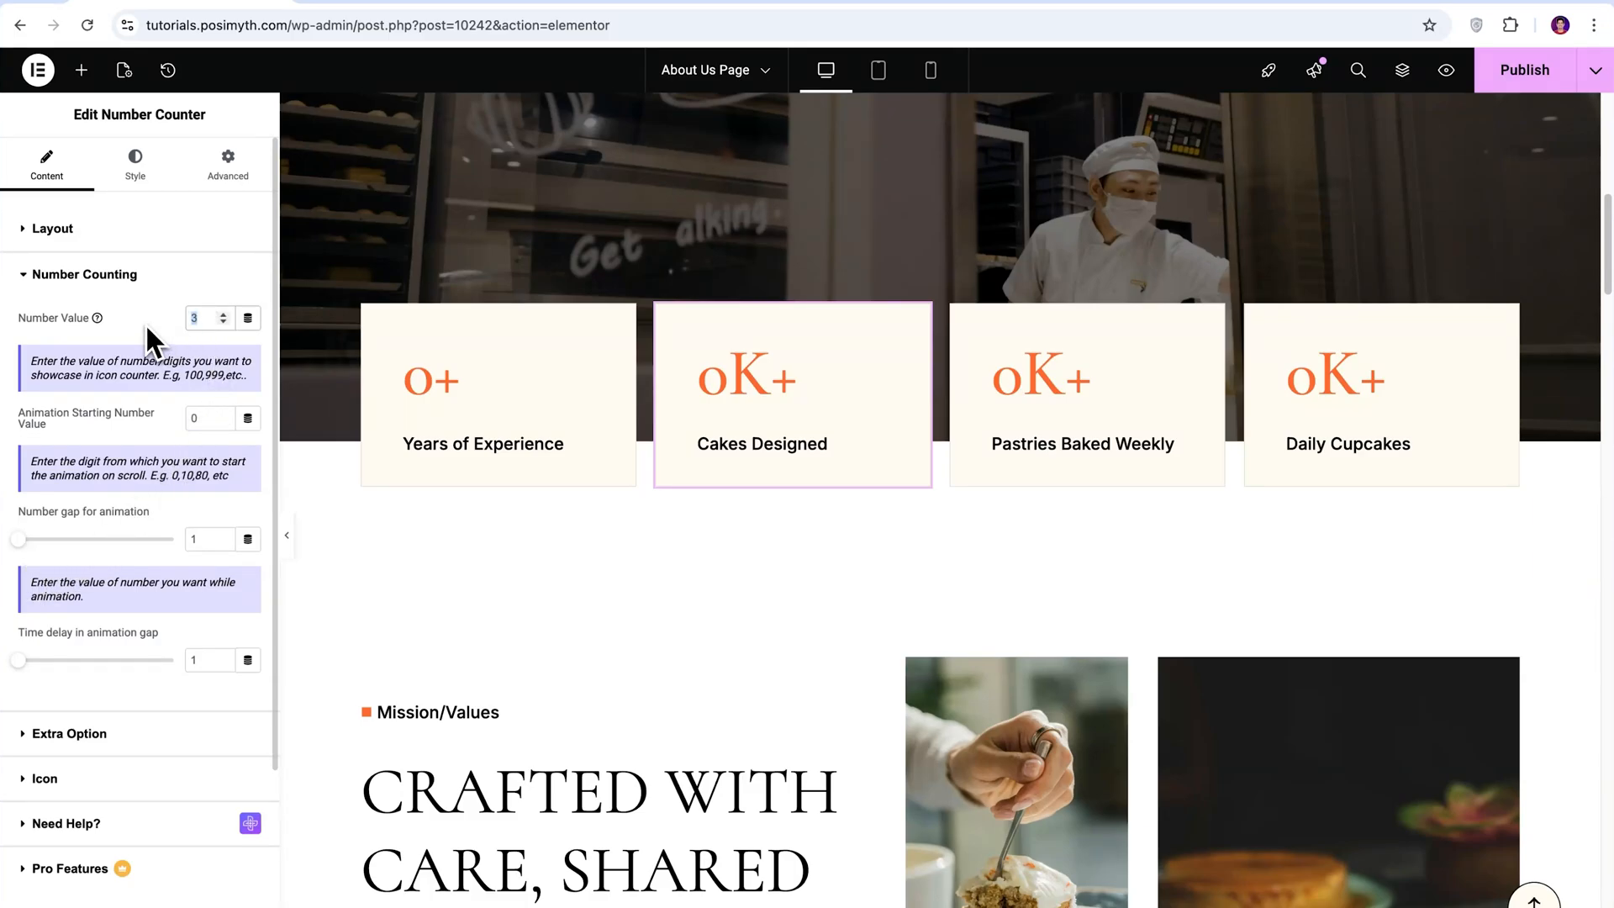
{"action": "key", "text": "BackSpace"}
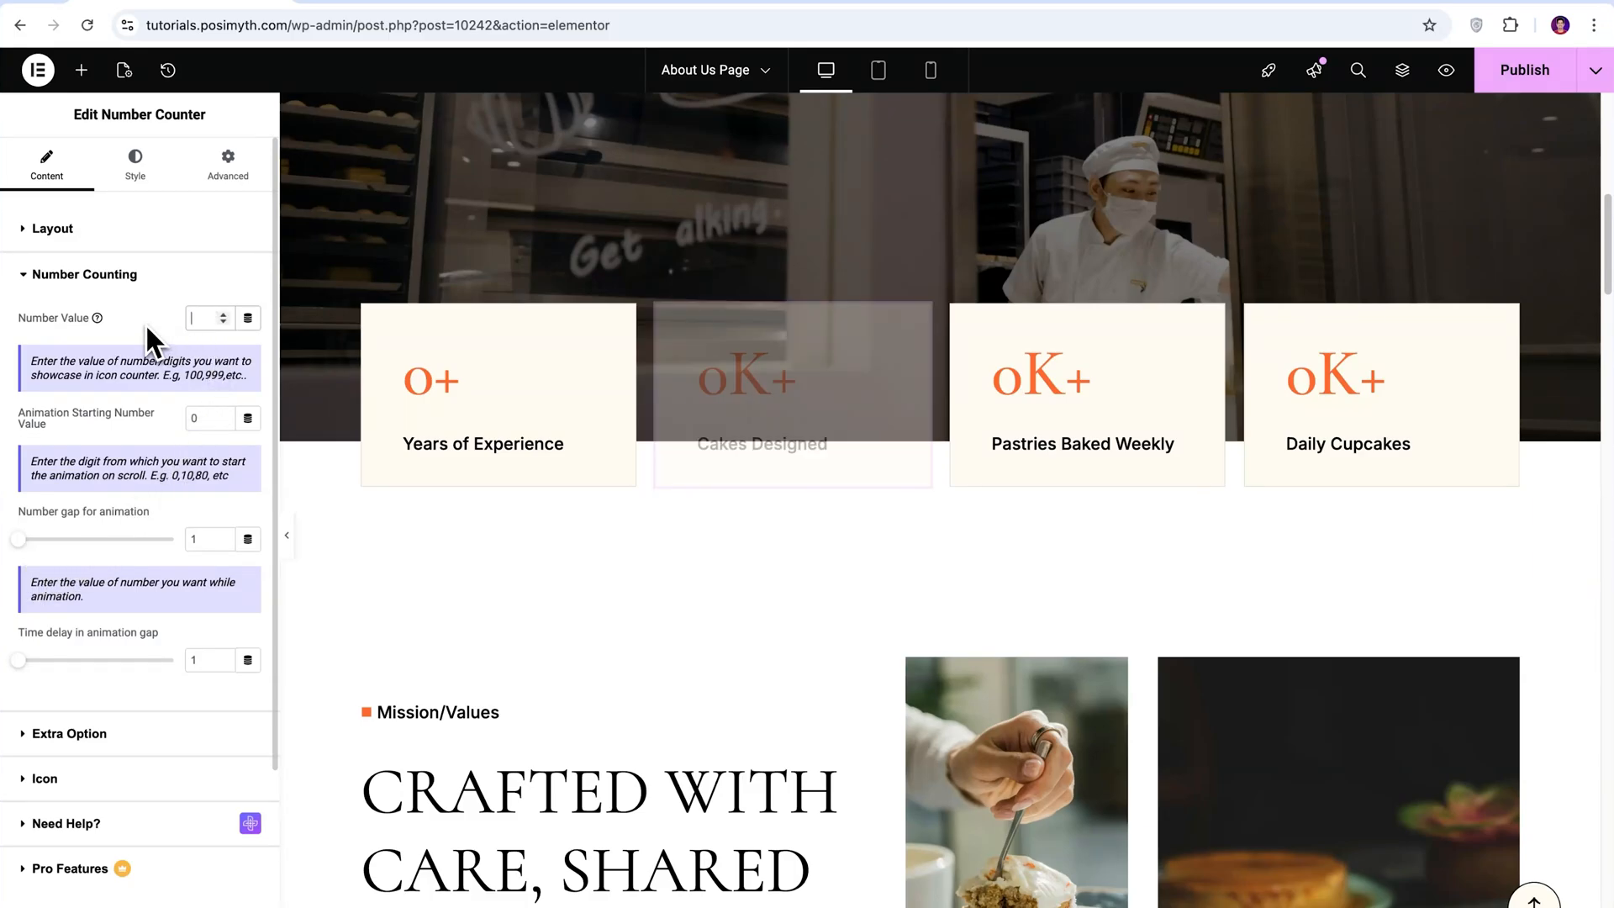
{"action": "type", "text": "5"}
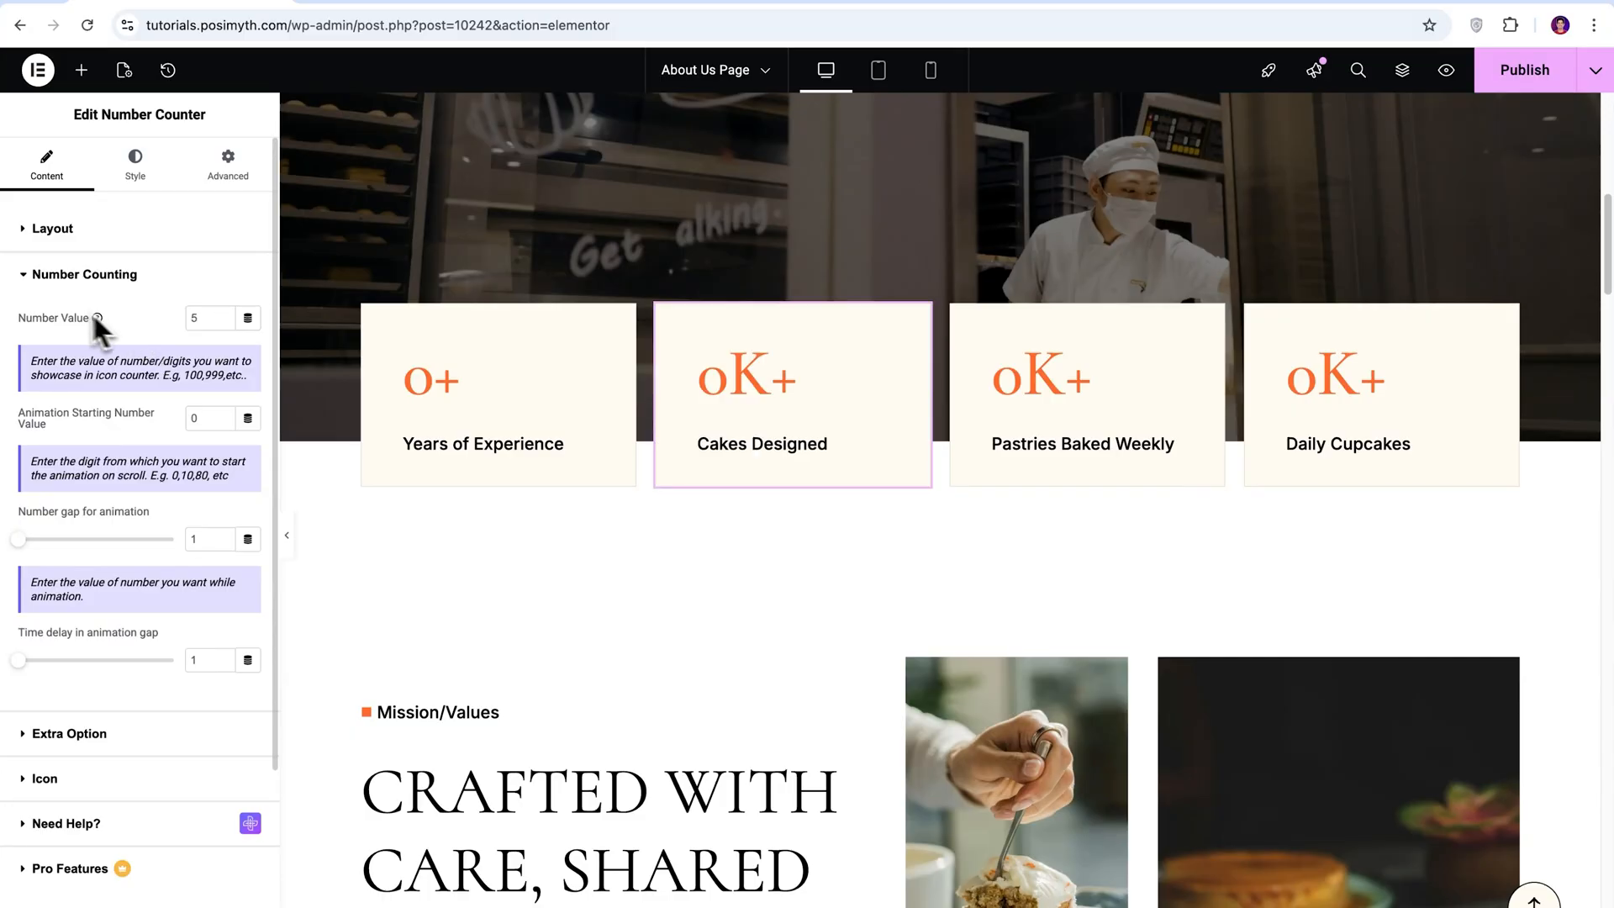
{"action": "left_click", "coordinate": [34, 275]}
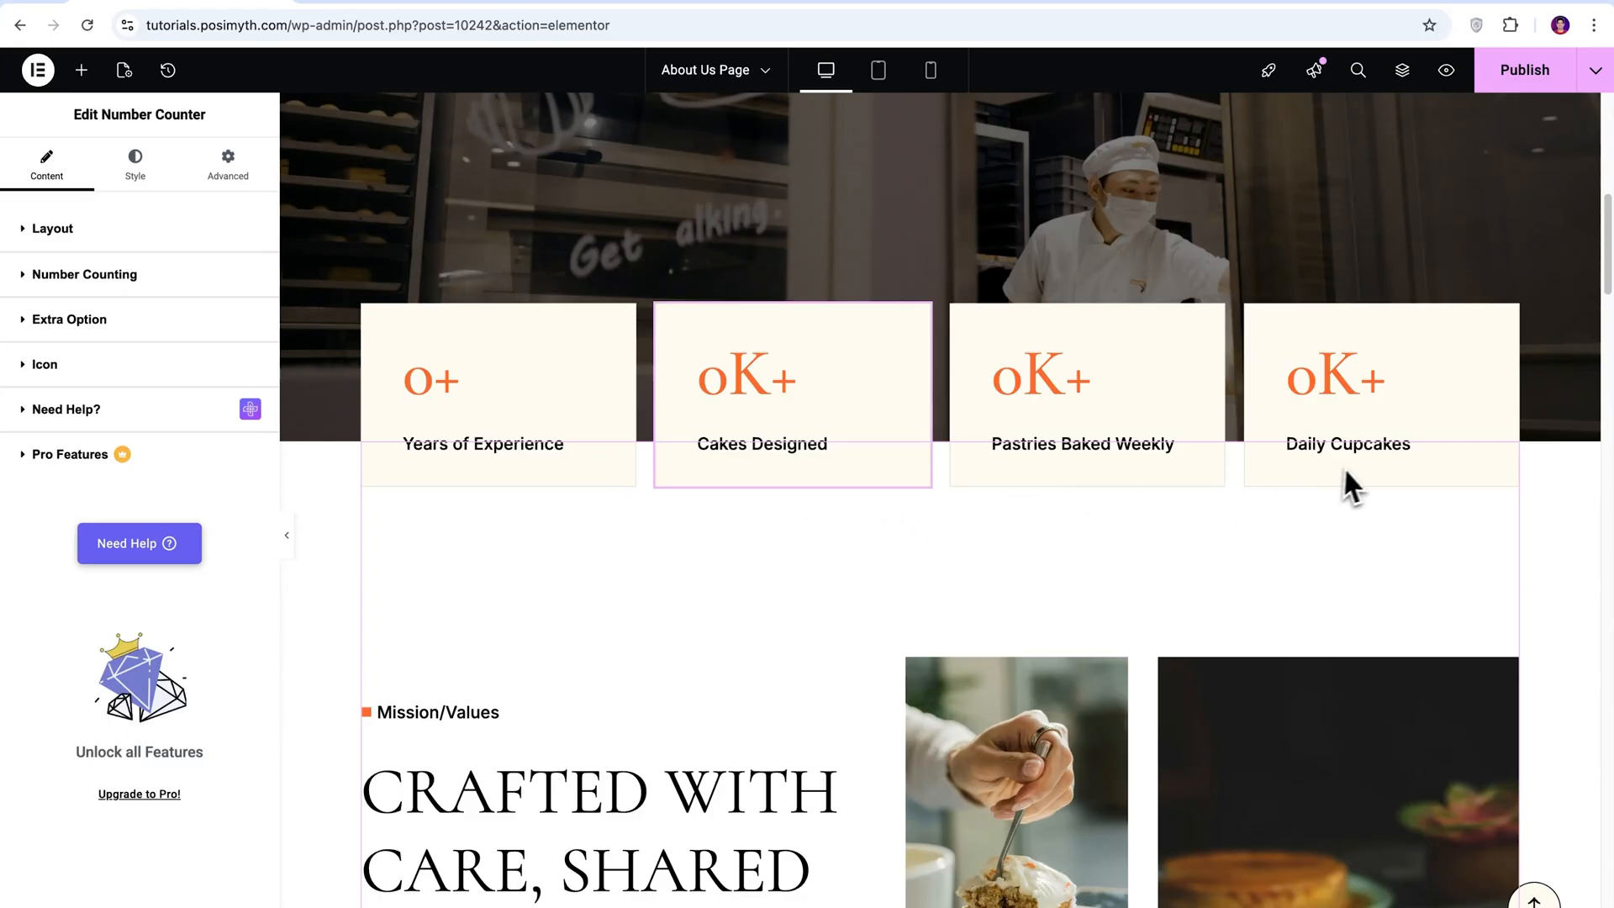
Set the Years of Experience counter's number value to 80 and change its title to Years of Expertise.
{"action": "left_click", "coordinate": [512, 407]}
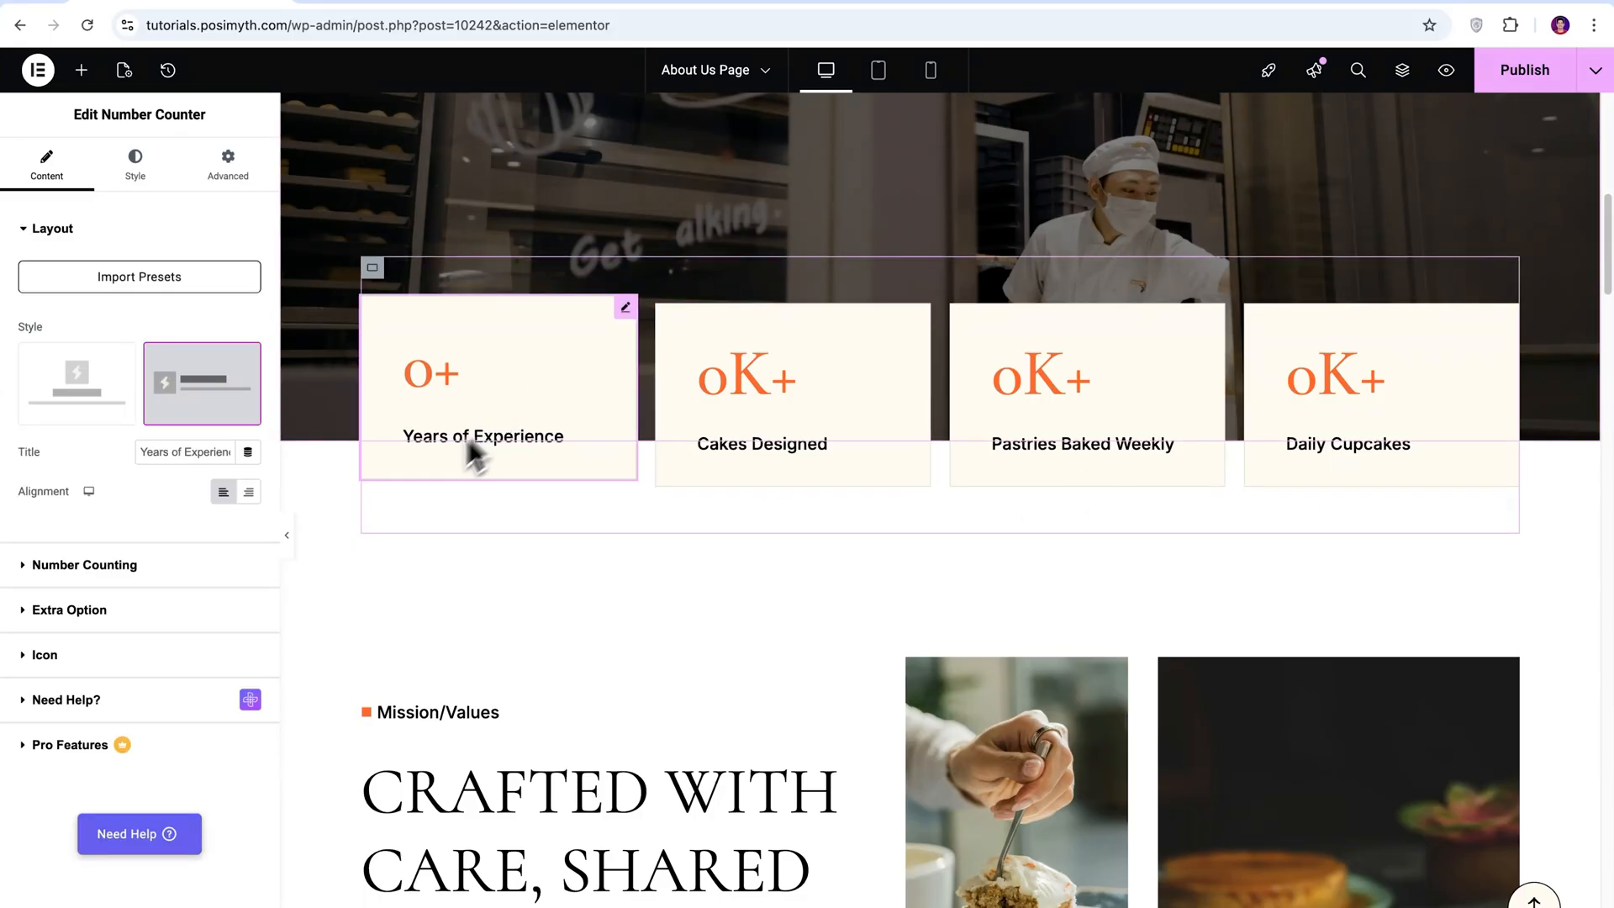
{"action": "left_click", "coordinate": [147, 566]}
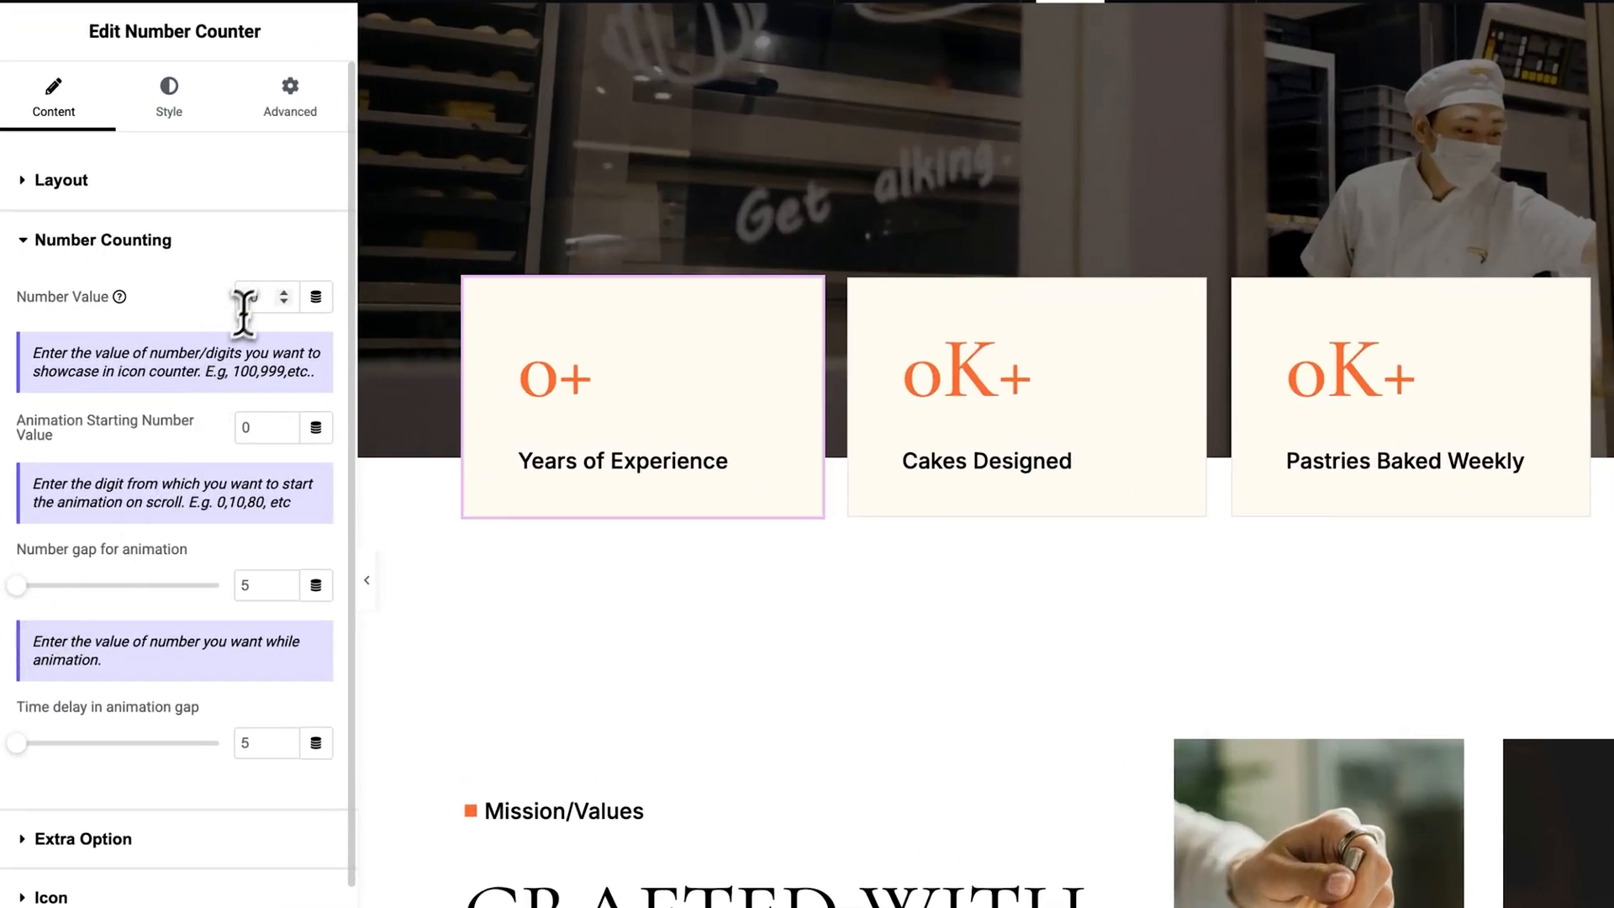
{"action": "type", "text": "80"}
{"action": "left_click", "coordinate": [27, 186]}
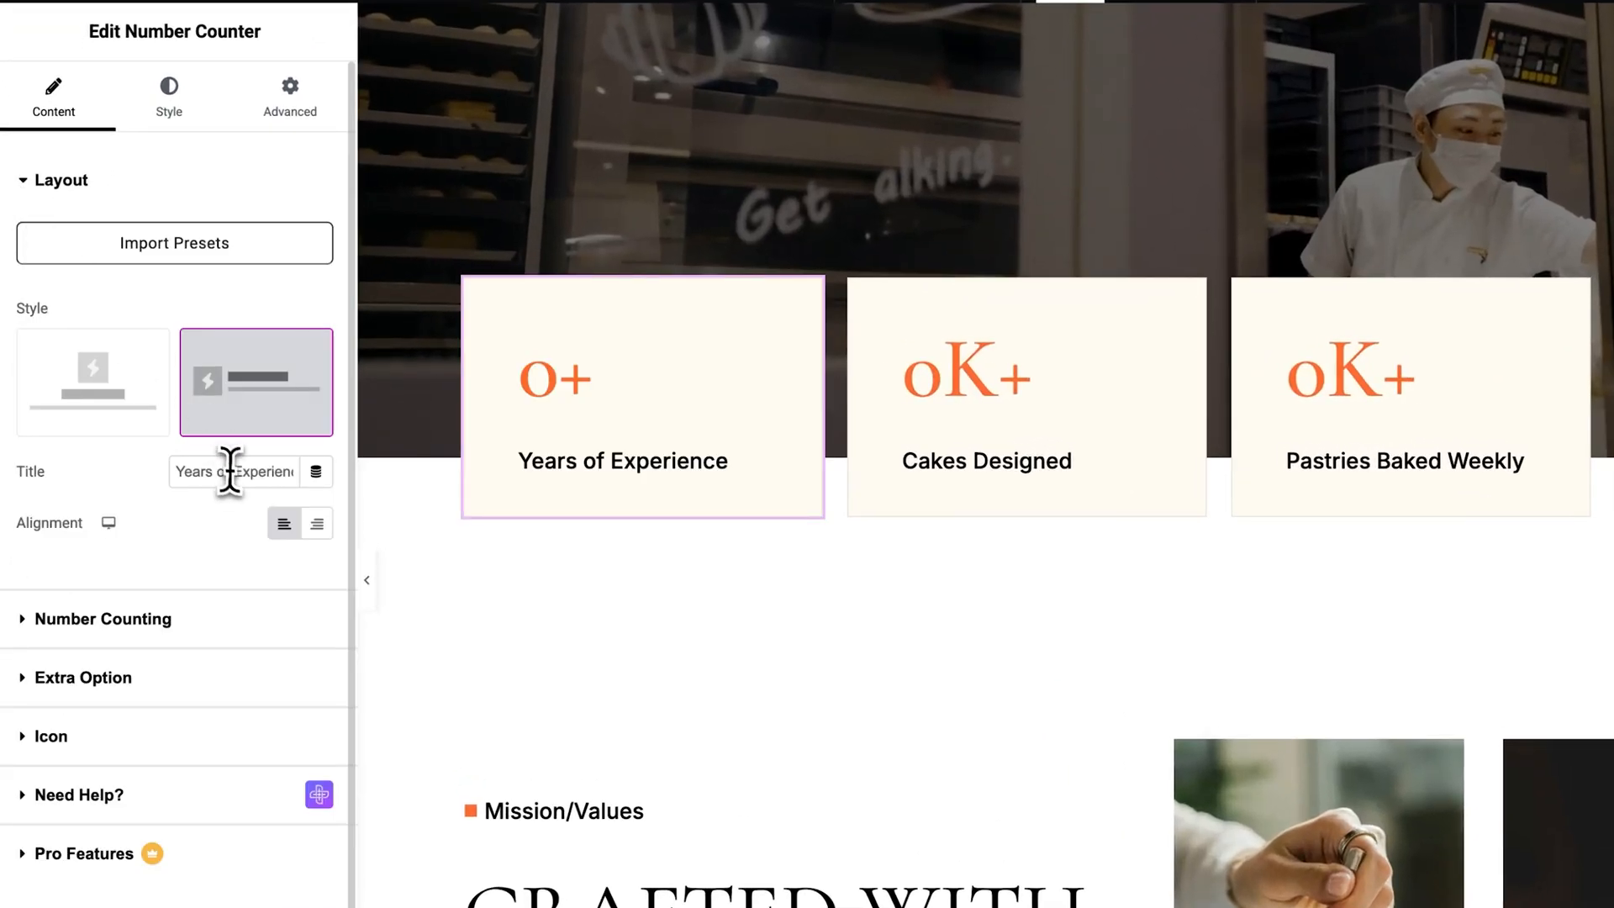
{"action": "left_click_drag", "start_coordinate": [290, 473], "coordinate": [173, 511]}
{"action": "type", "text": "Years of Expertise"}
{"action": "left_click", "coordinate": [34, 180]}
Examine the self-hosted source of the video player in the See the Craft section, including inserting an MP4 from the media library or a URL.
{"action": "scroll", "coordinate": [1295, 554], "scroll_direction": "down", "scroll_amount": 20}
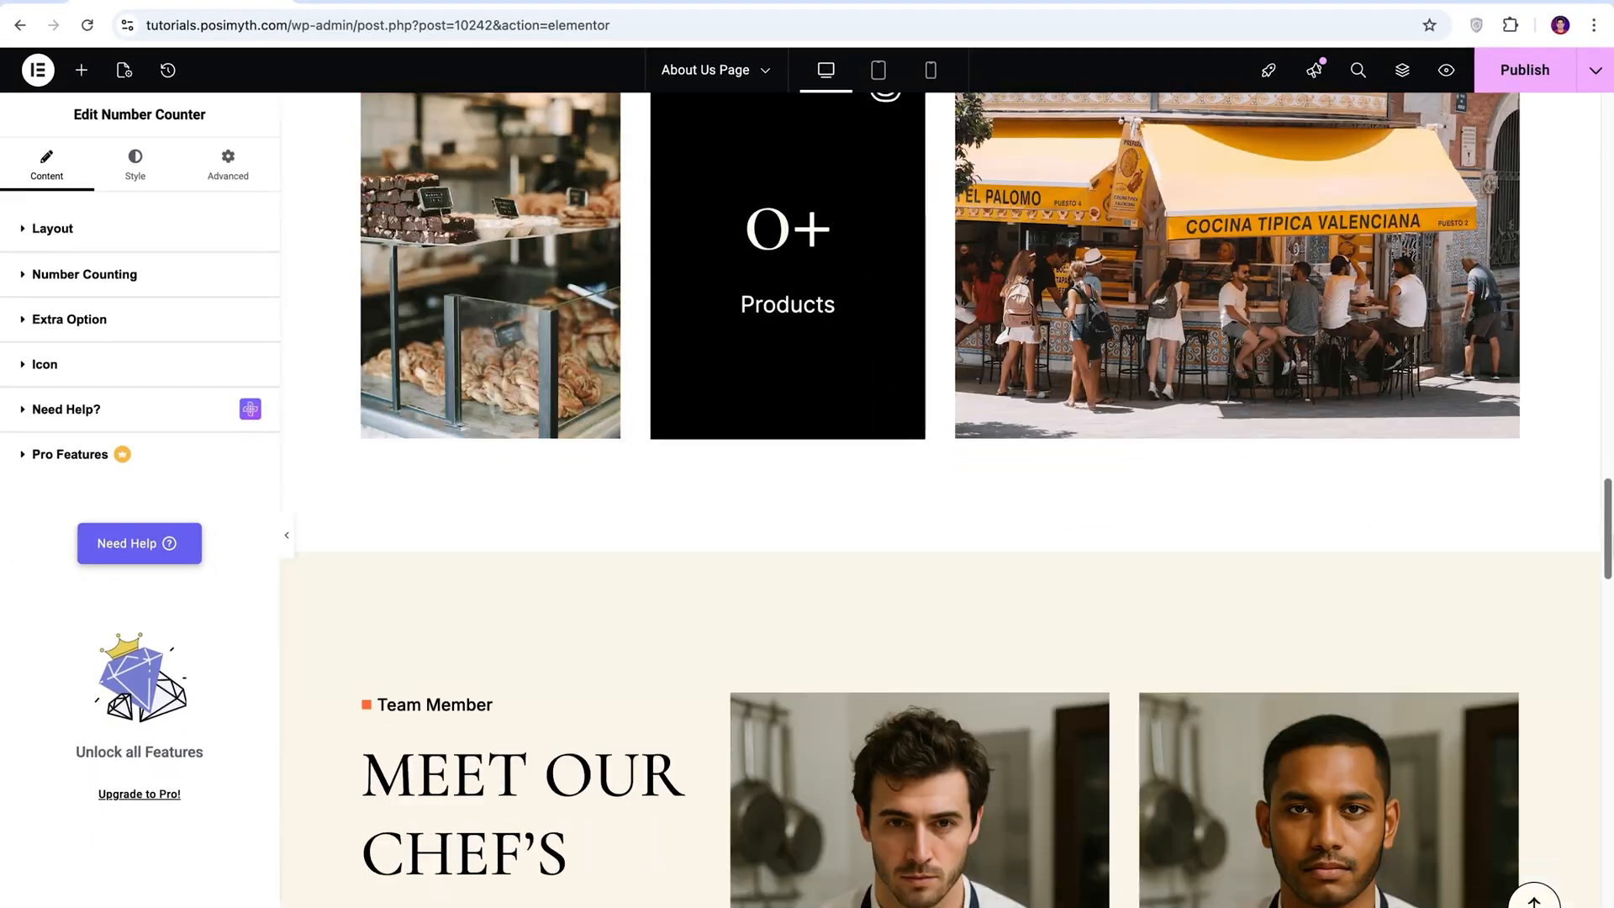
{"action": "scroll", "coordinate": [1375, 773], "scroll_direction": "down", "scroll_amount": 13}
{"action": "scroll", "coordinate": [1376, 773], "scroll_direction": "up", "scroll_amount": 7}
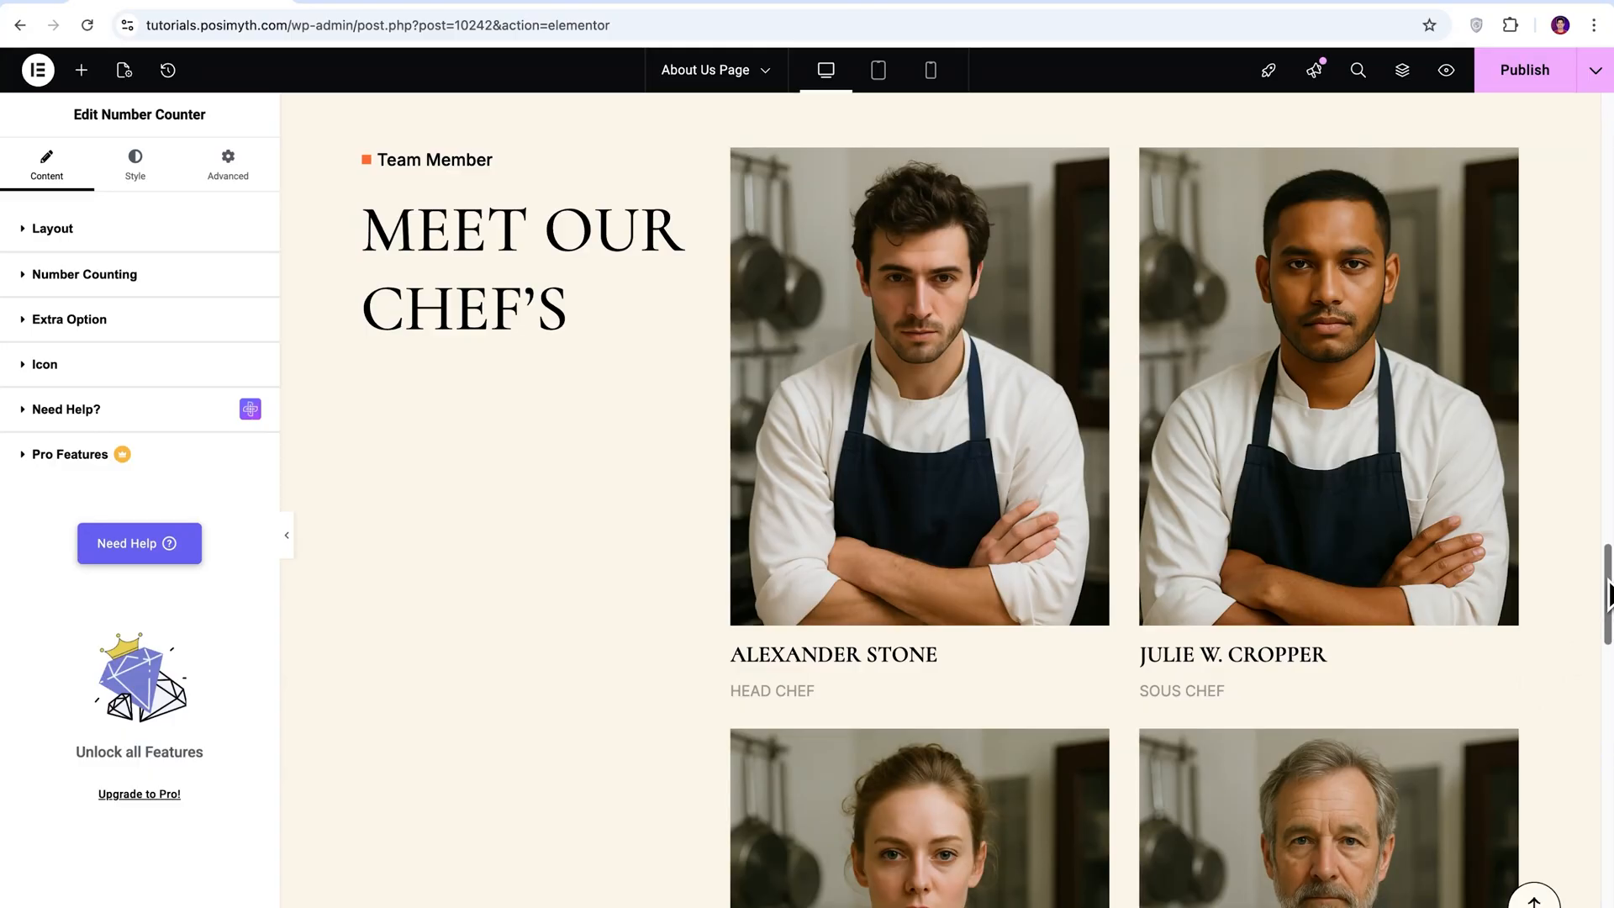
{"action": "left_click_drag", "start_coordinate": [1608, 580], "coordinate": [1611, 737]}
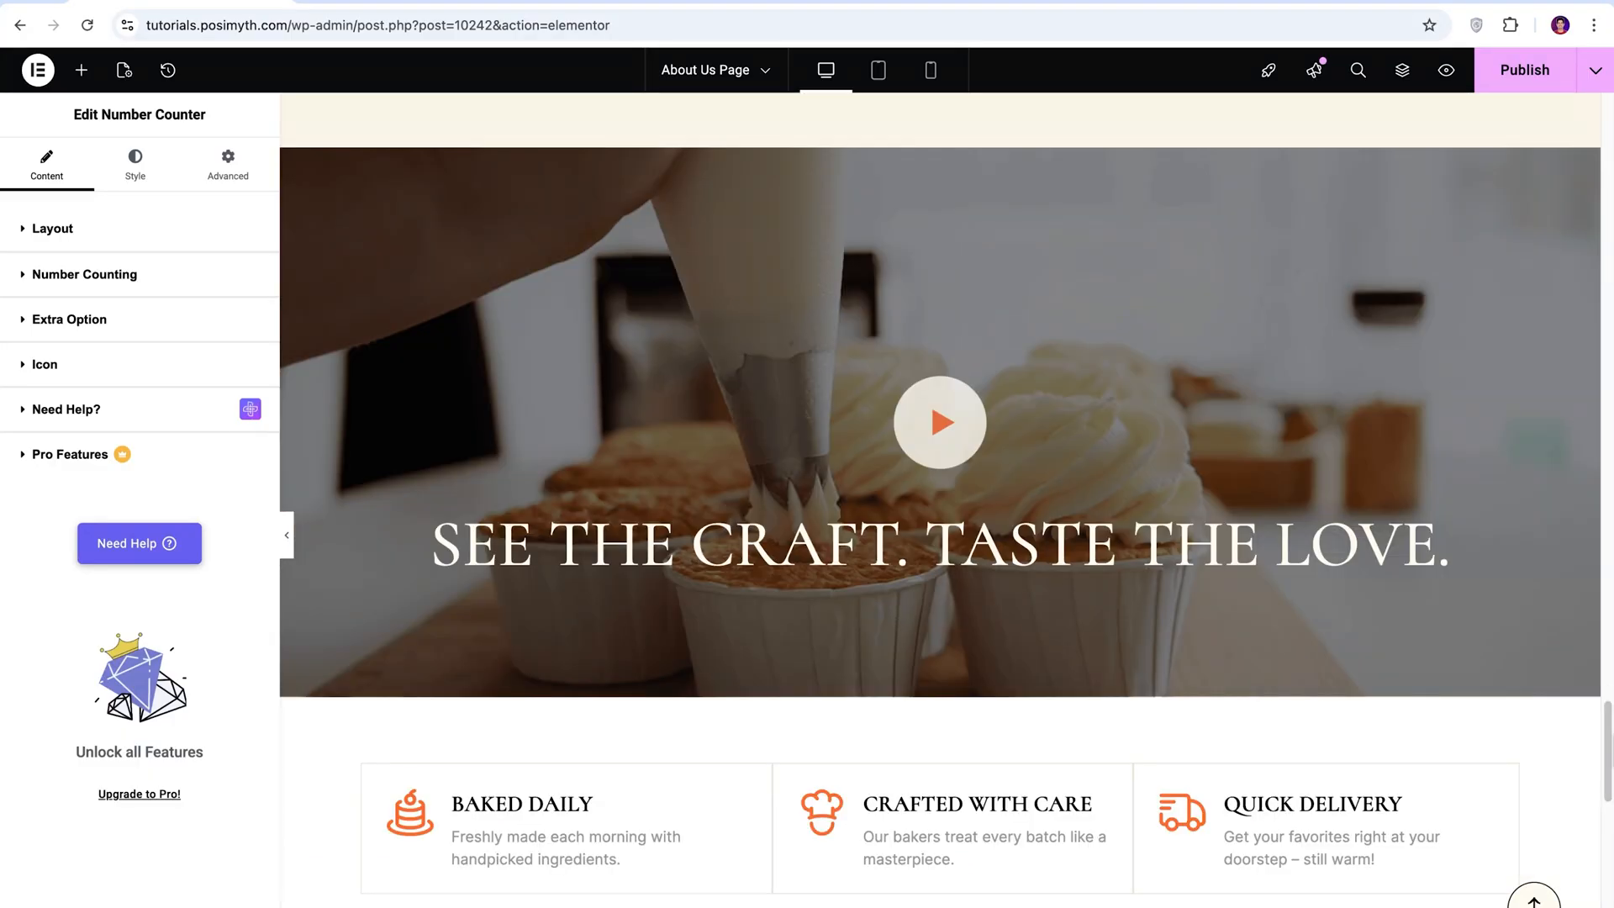
{"action": "left_click", "coordinate": [965, 631]}
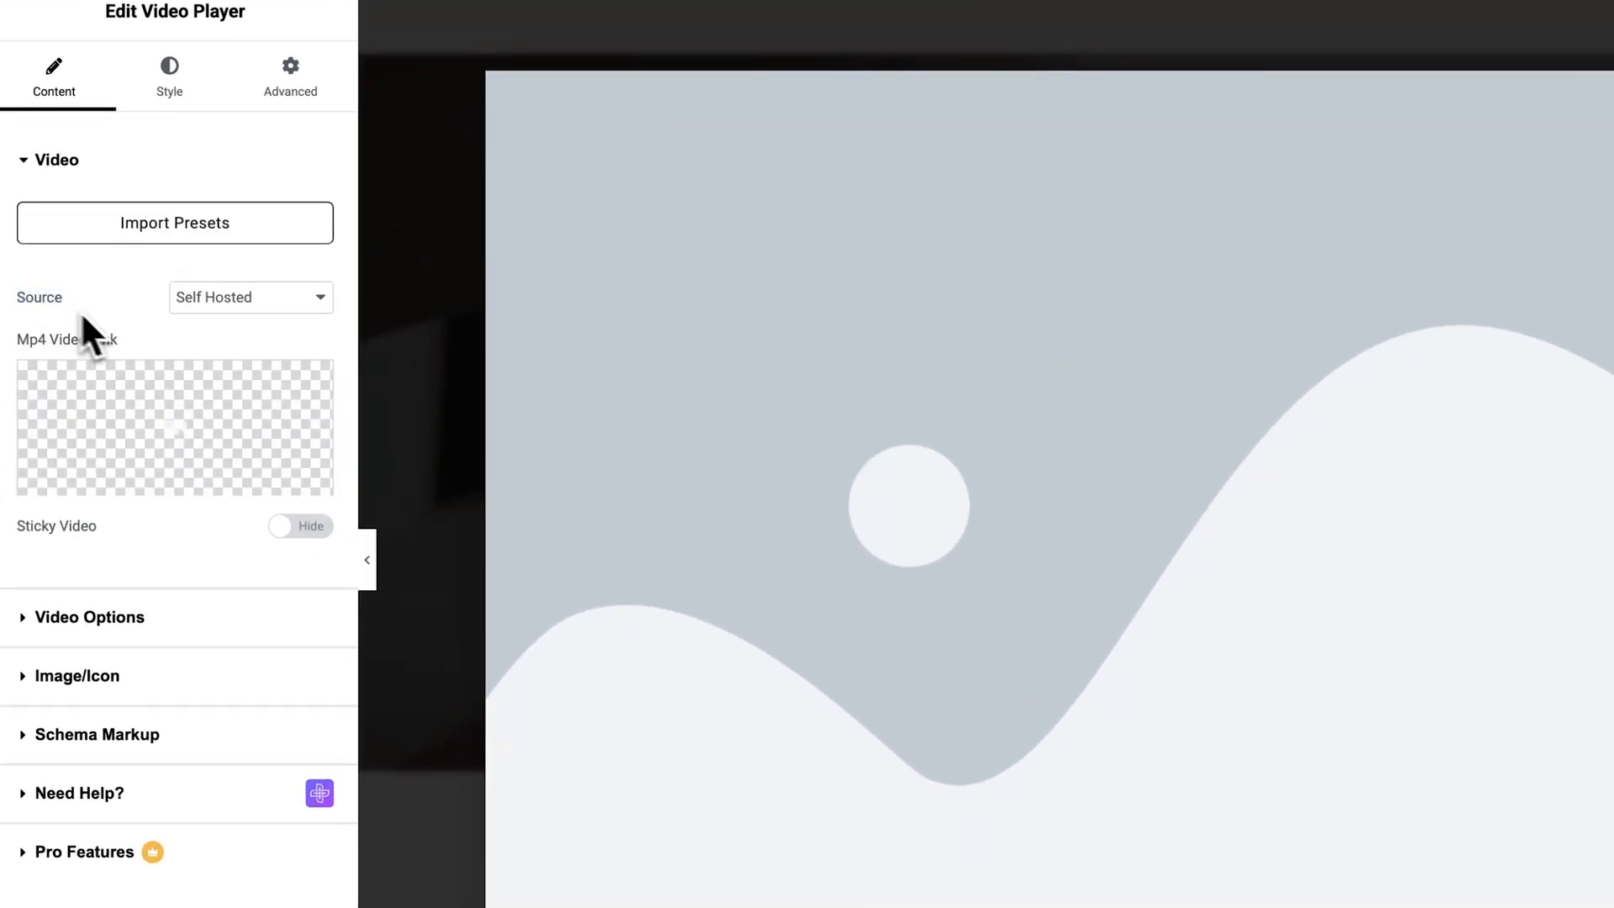
{"action": "left_click", "coordinate": [318, 306]}
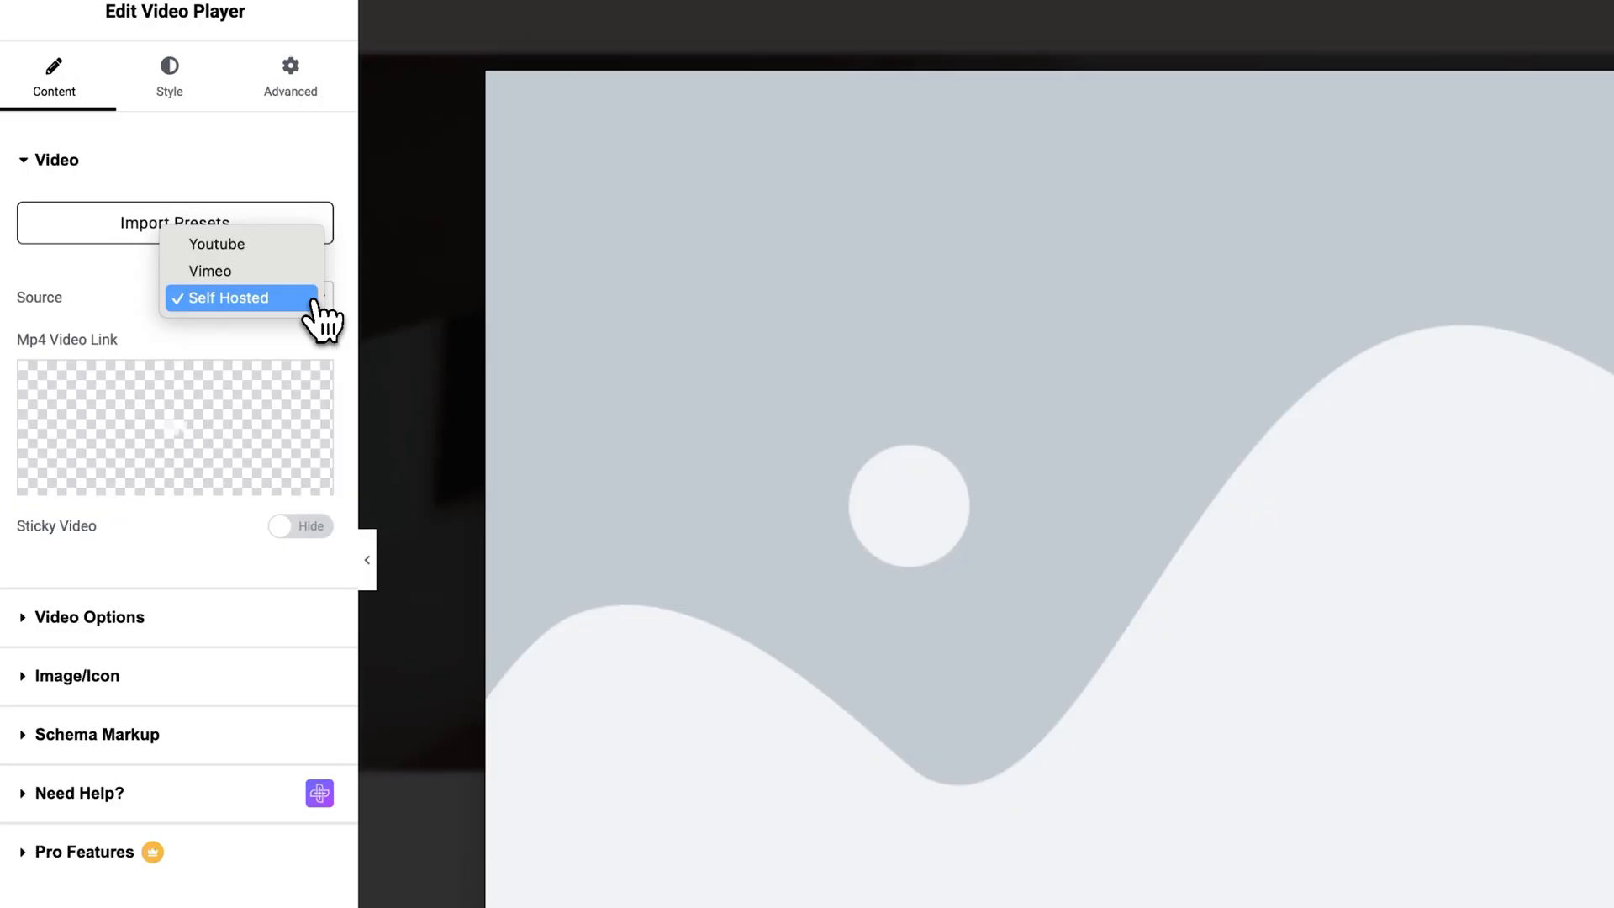
{"action": "left_click", "coordinate": [315, 301]}
{"action": "left_click", "coordinate": [169, 483]}
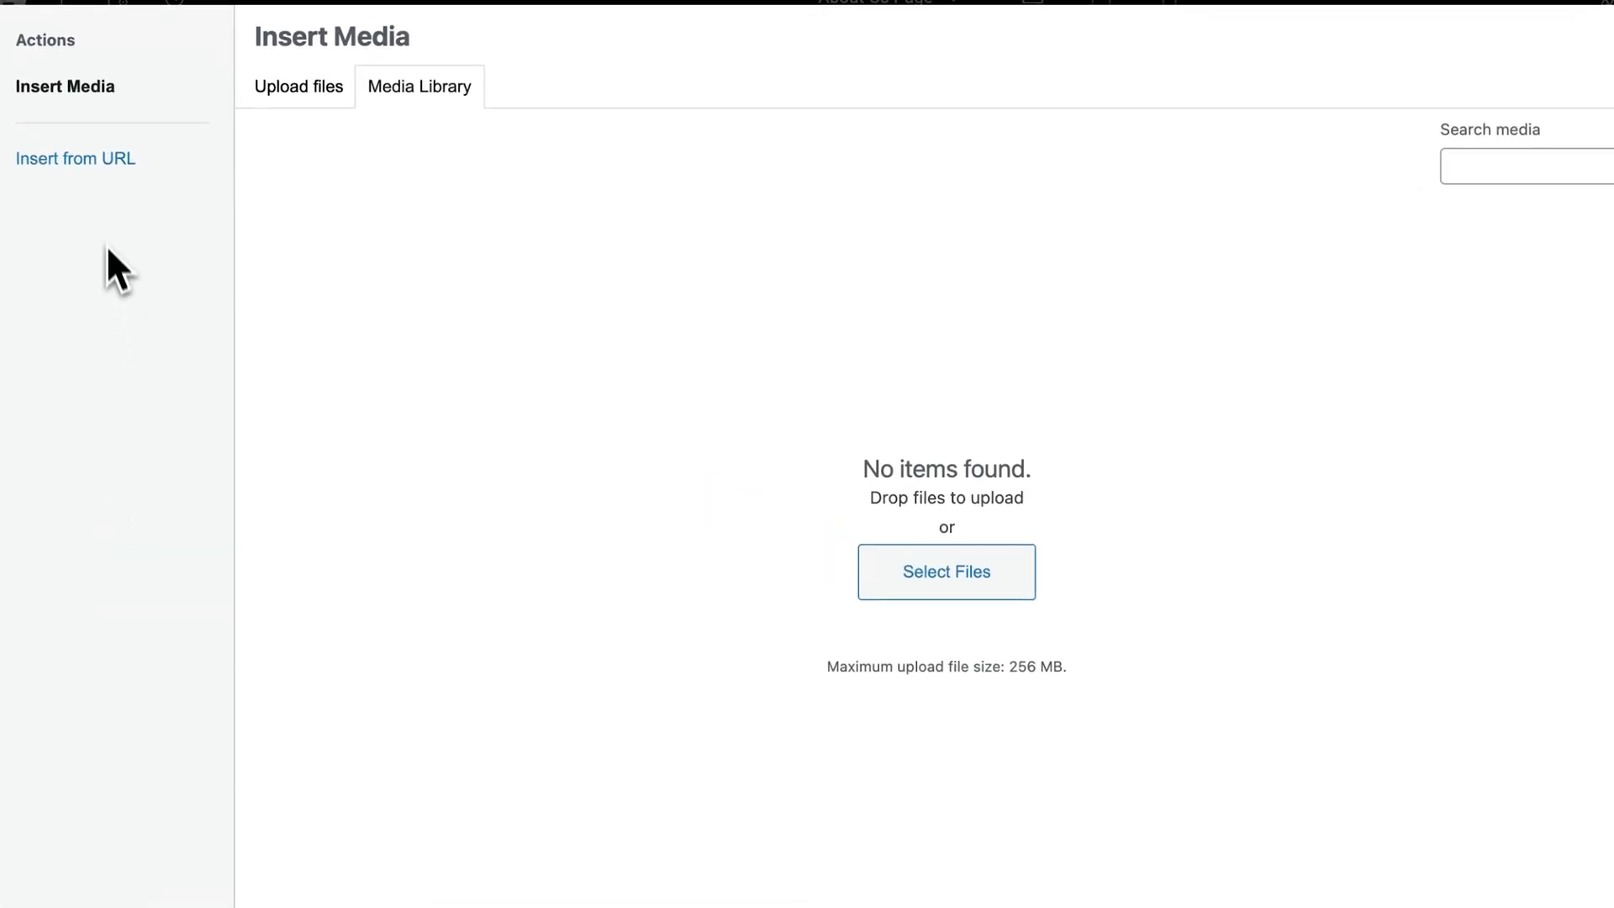
{"action": "left_click", "coordinate": [97, 160]}
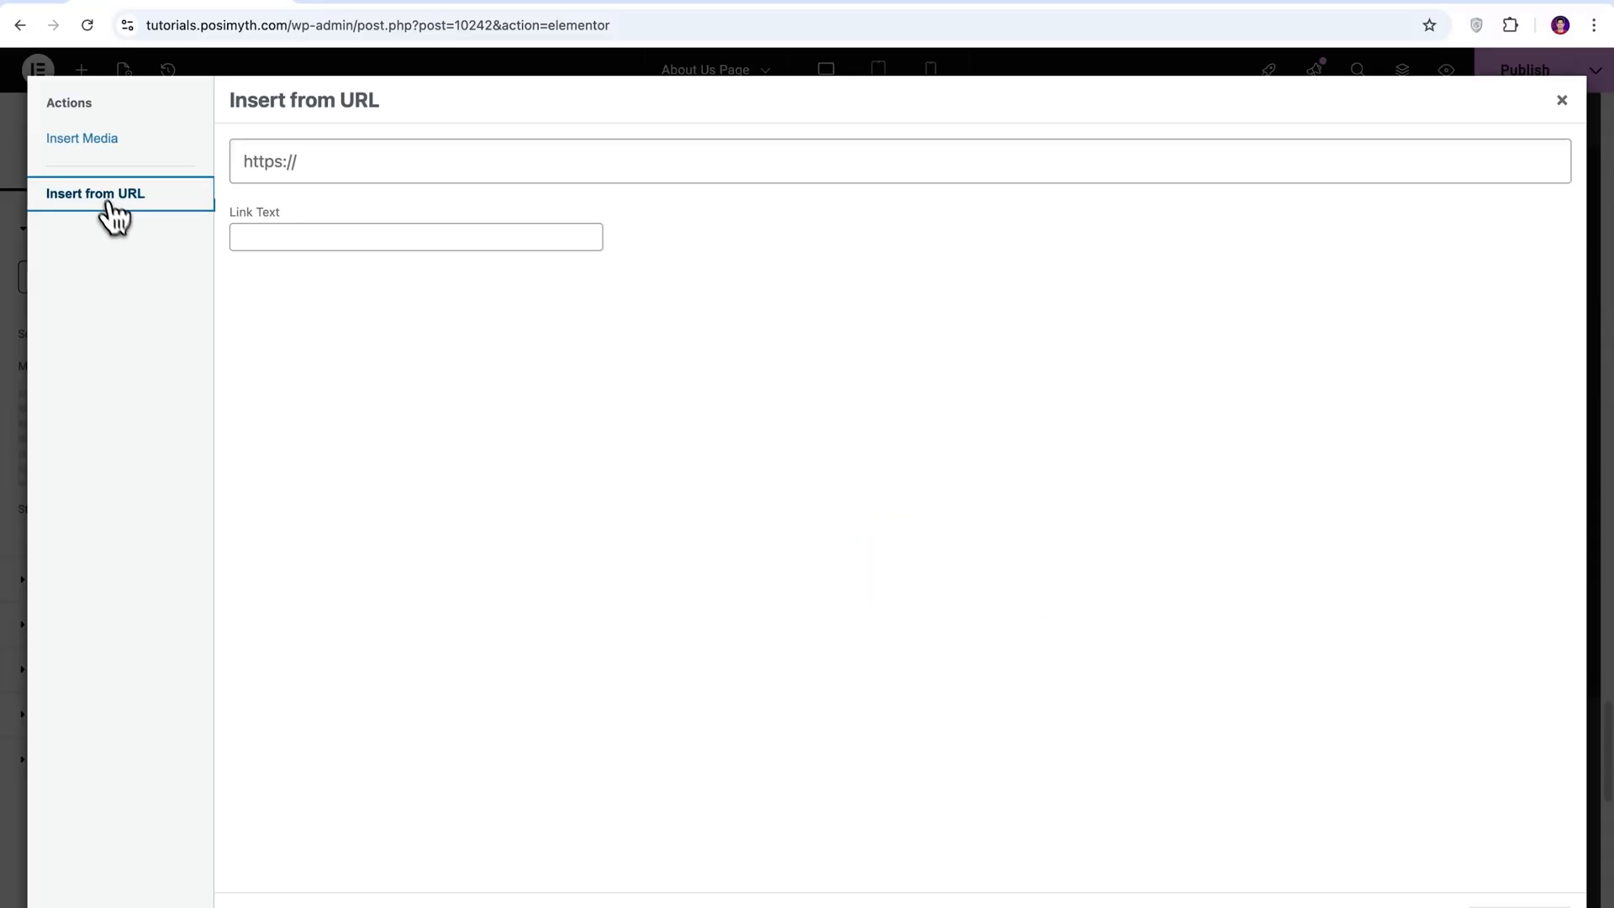
{"action": "left_click", "coordinate": [1563, 103]}
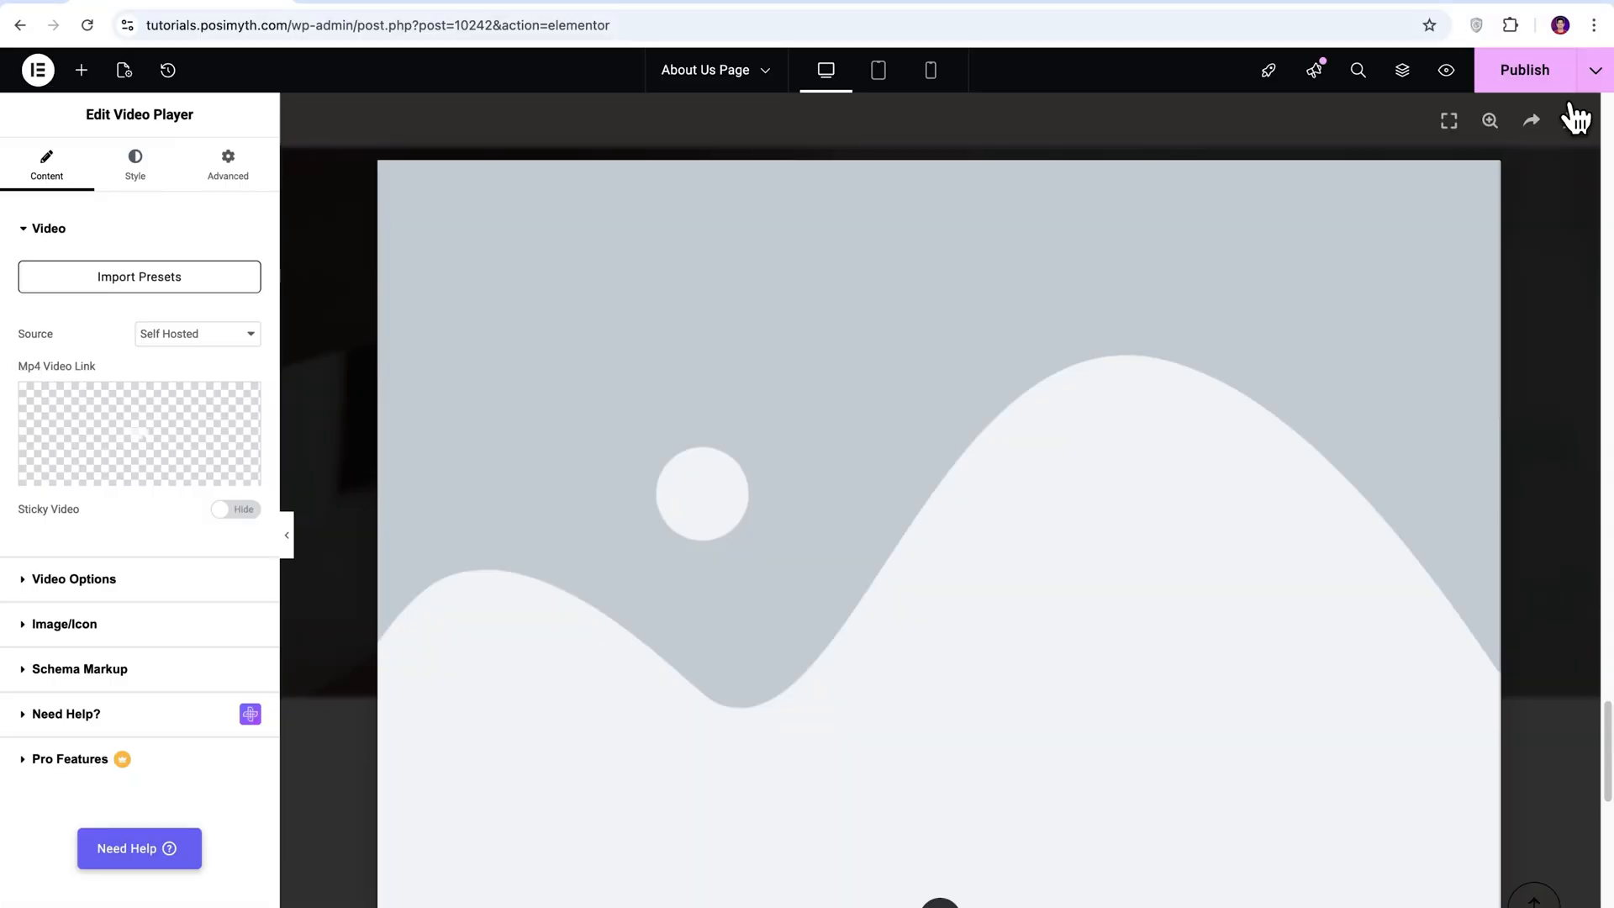
Change the video player's source to Youtube.
{"action": "left_click", "coordinate": [251, 334]}
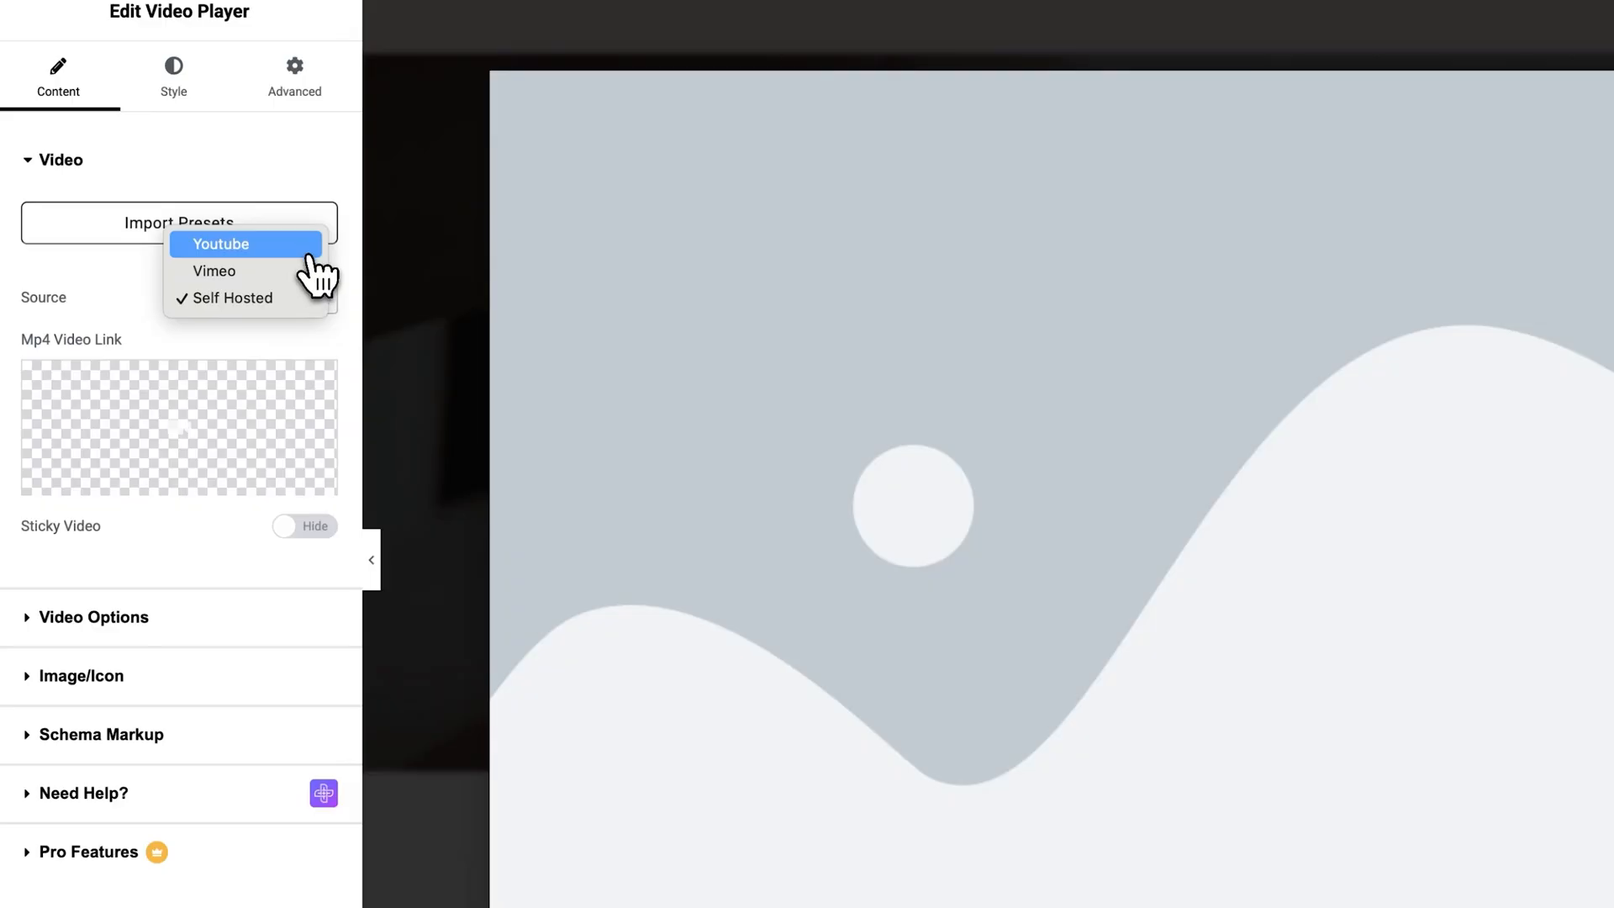
{"action": "left_click", "coordinate": [313, 264]}
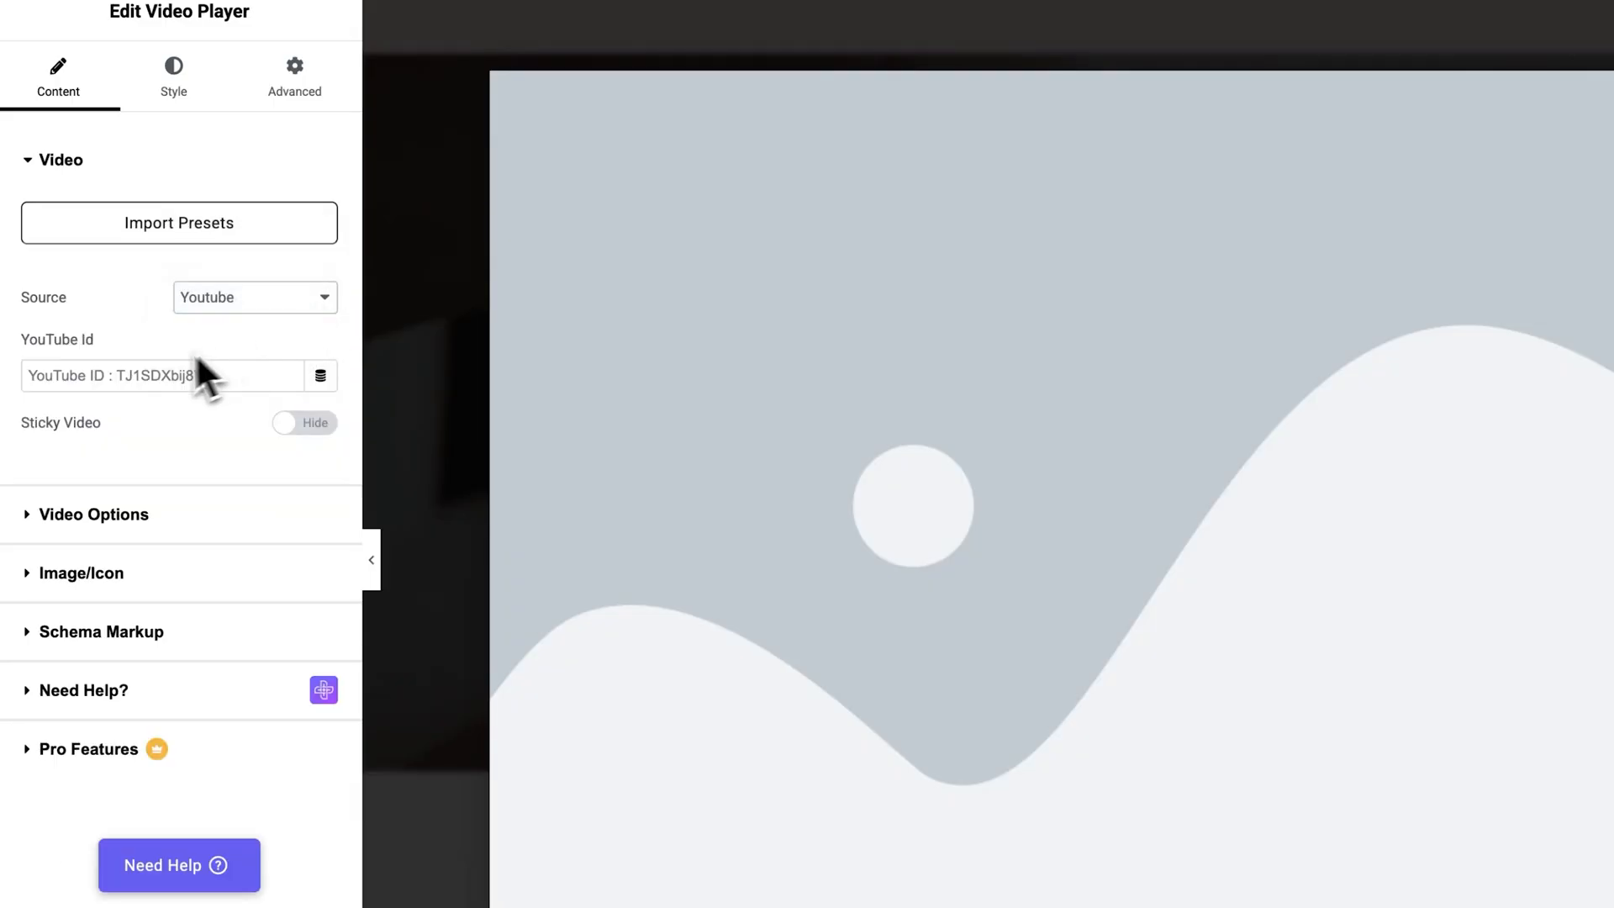
{"action": "left_click_drag", "start_coordinate": [22, 341], "coordinate": [42, 341]}
{"action": "left_click", "coordinate": [113, 345]}
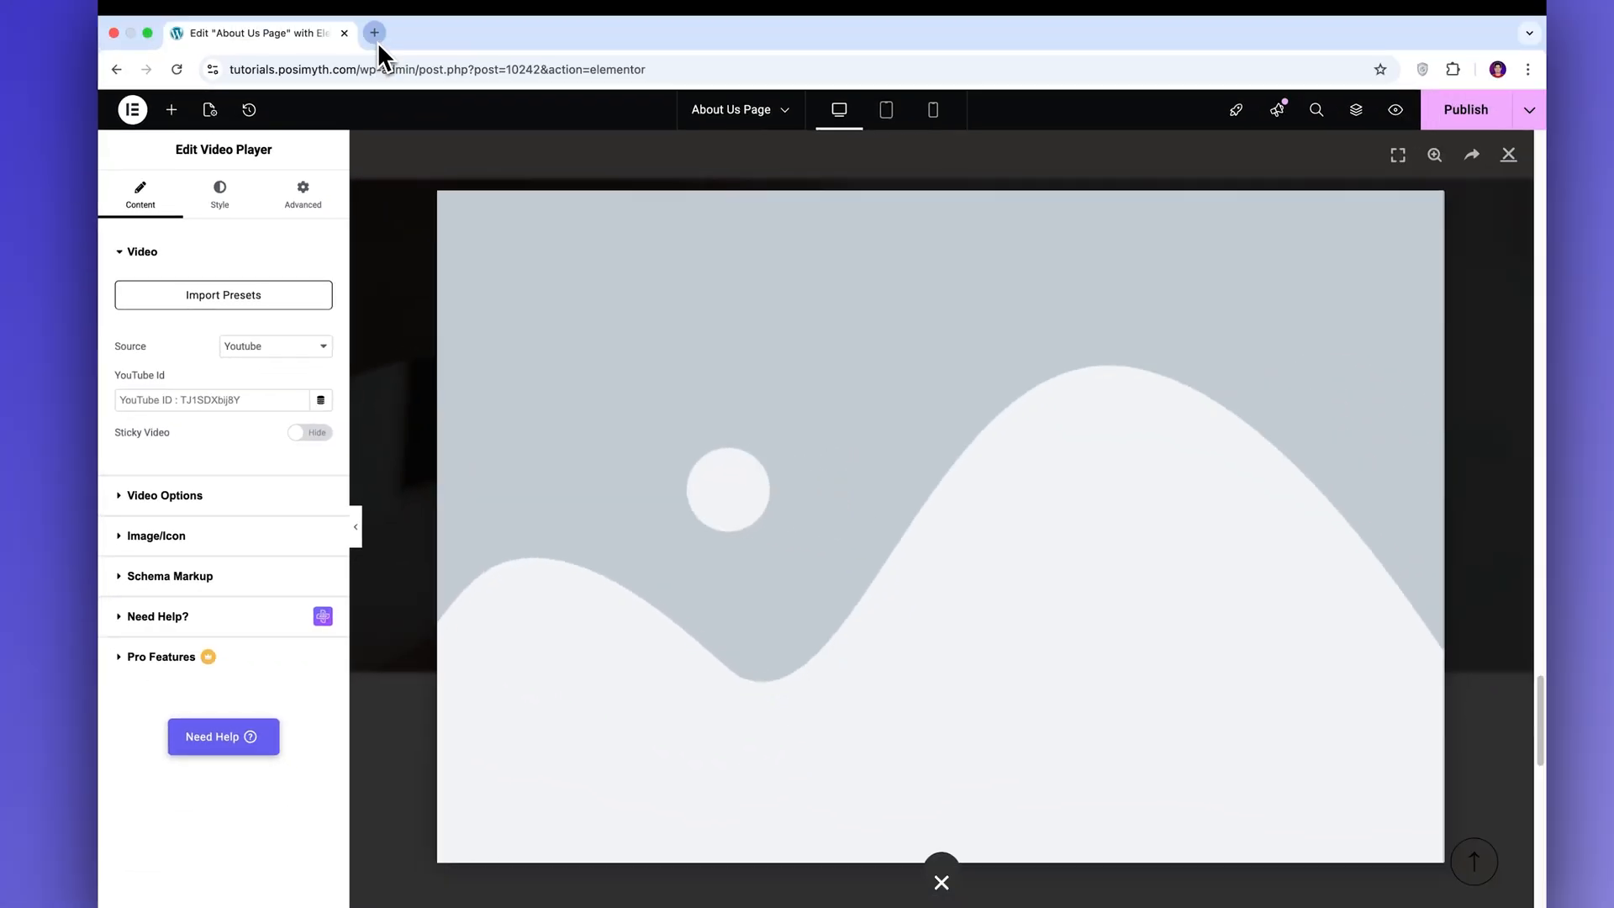
Switch to YouTube in a separate browser tab and search for Bakery videos.
{"action": "left_click", "coordinate": [375, 44]}
{"action": "left_click", "coordinate": [770, 447]}
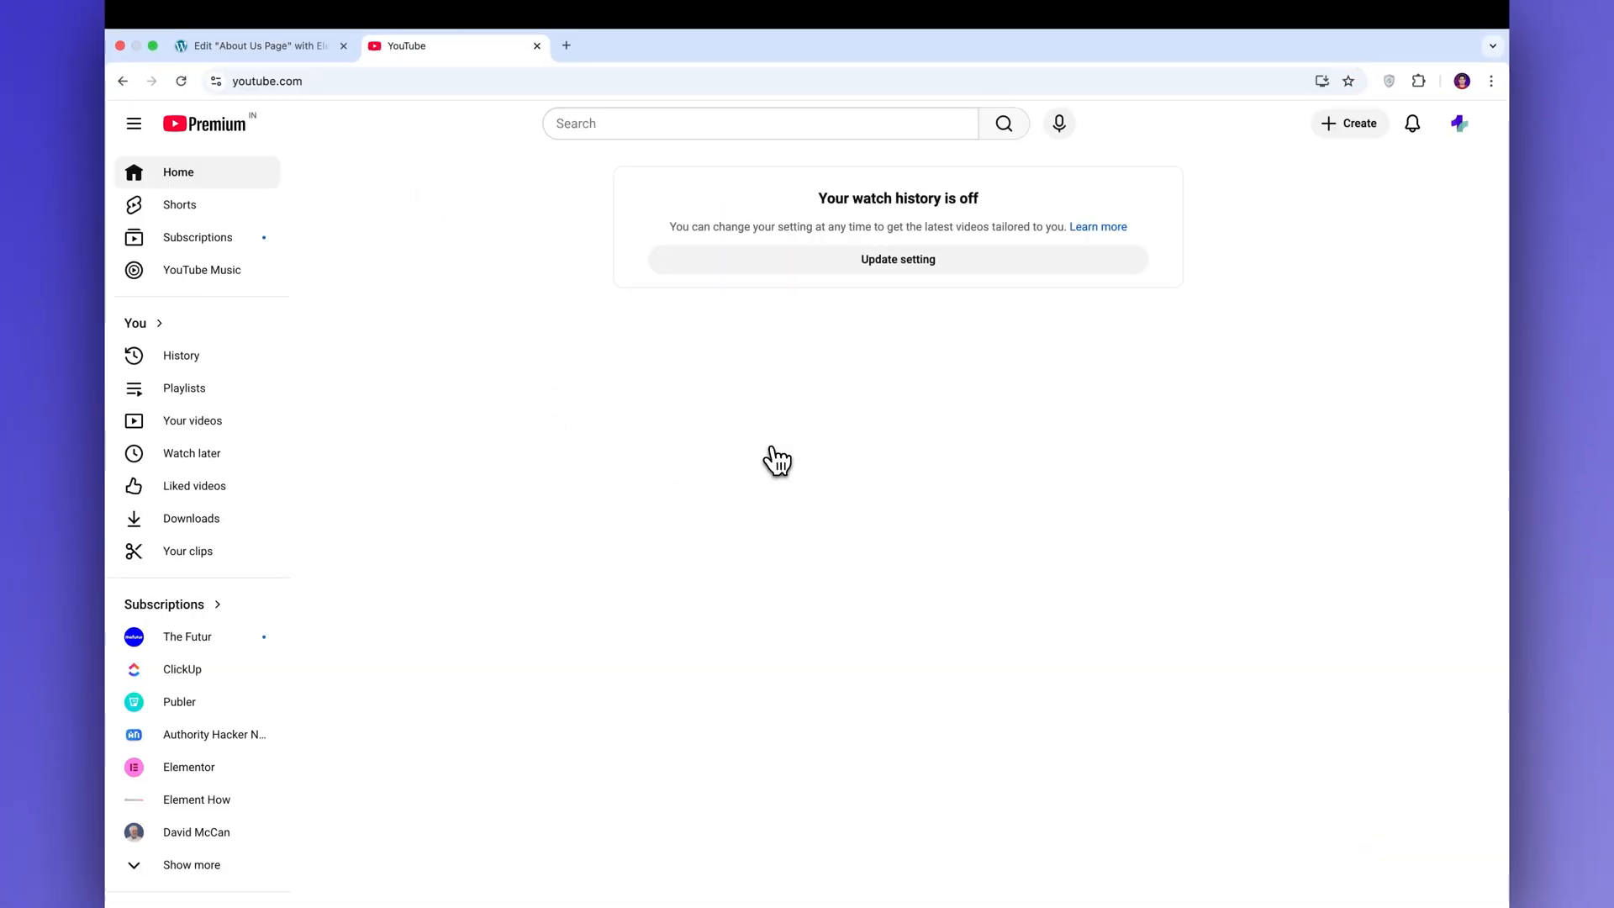
{"action": "left_click", "coordinate": [626, 126]}
{"action": "type", "text": "Bakery"}
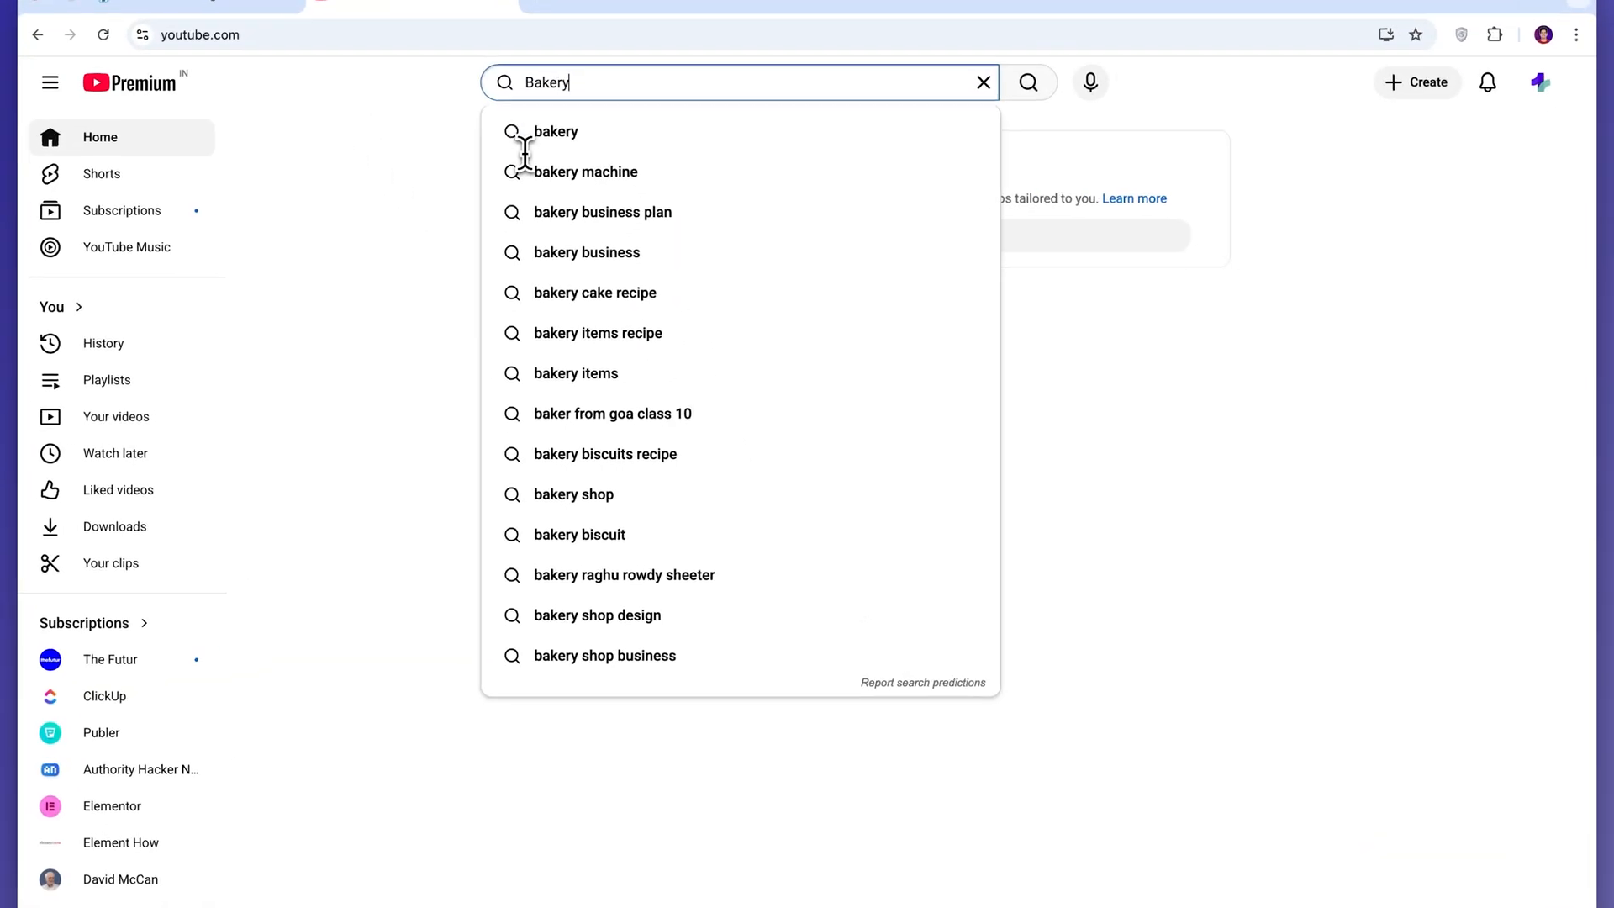
{"action": "key", "text": "Return"}
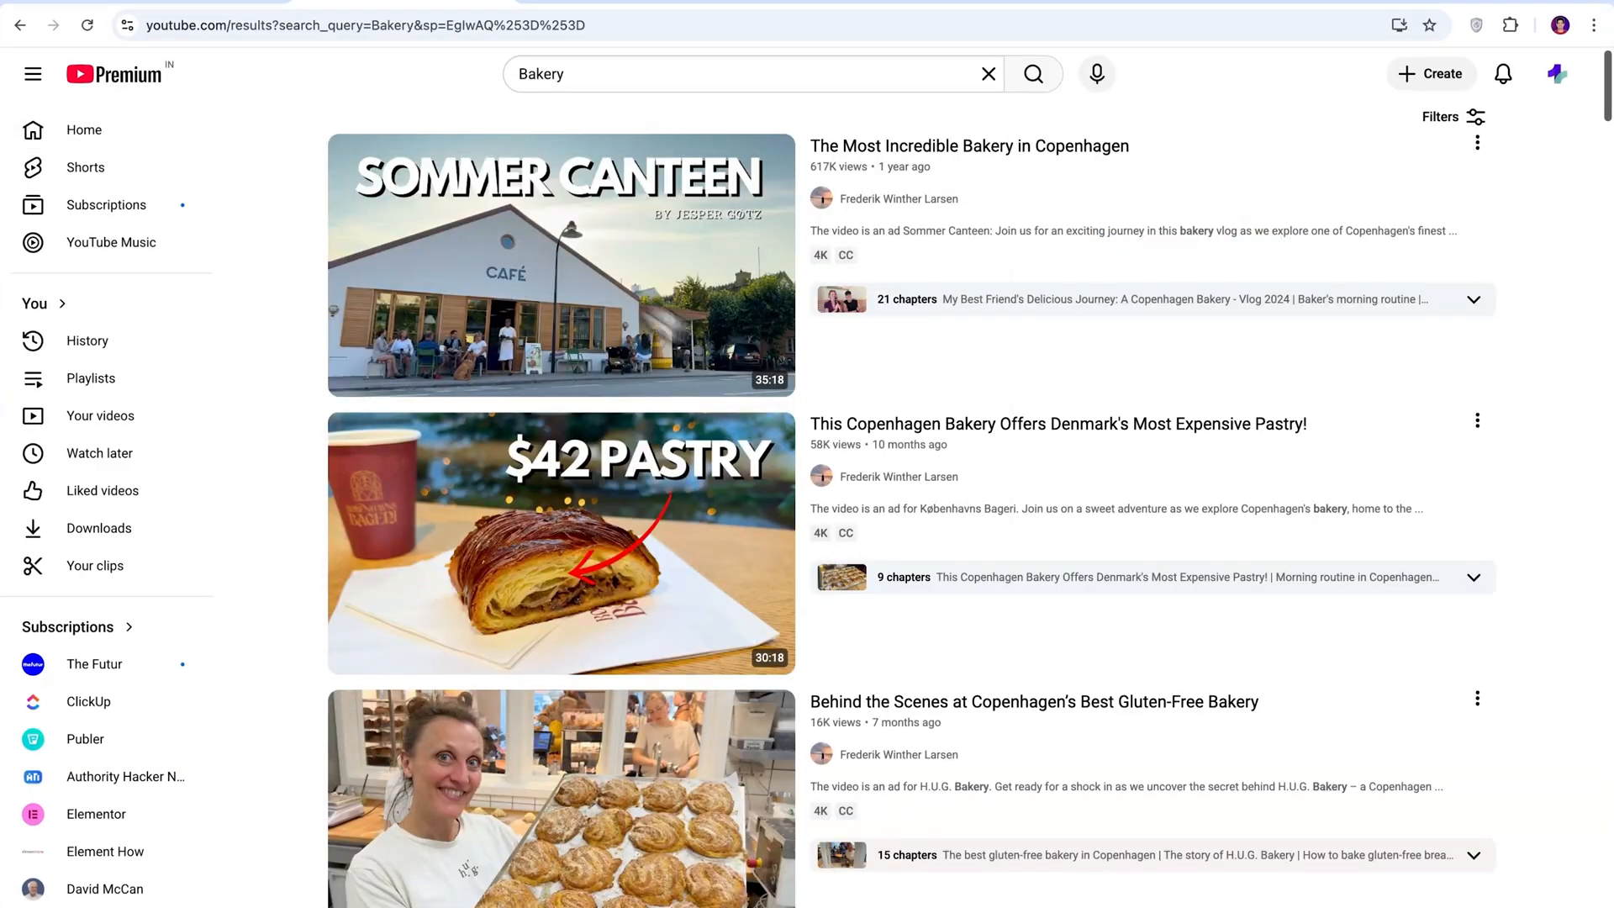
Copy the video ID from the share link of "Explore an AMAZING Bakery at Copenhagen's BEST Hotel" and close the share dialog.
{"action": "scroll", "coordinate": [1509, 454], "scroll_direction": "down", "scroll_amount": 10}
{"action": "left_click", "coordinate": [1463, 422]}
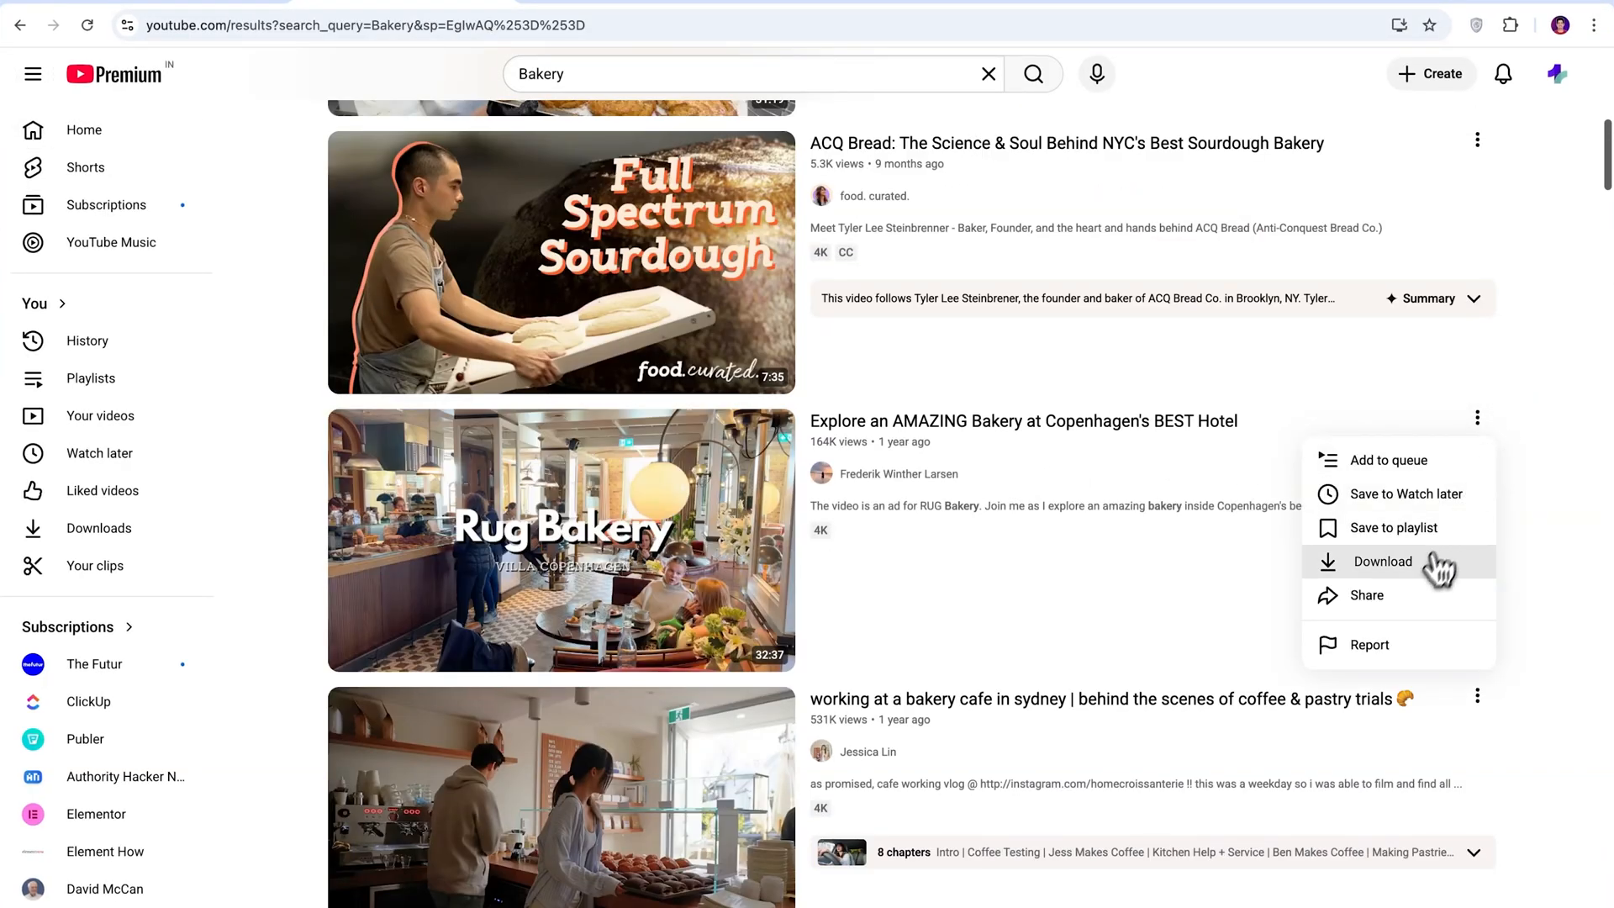
{"action": "left_click", "coordinate": [1396, 596]}
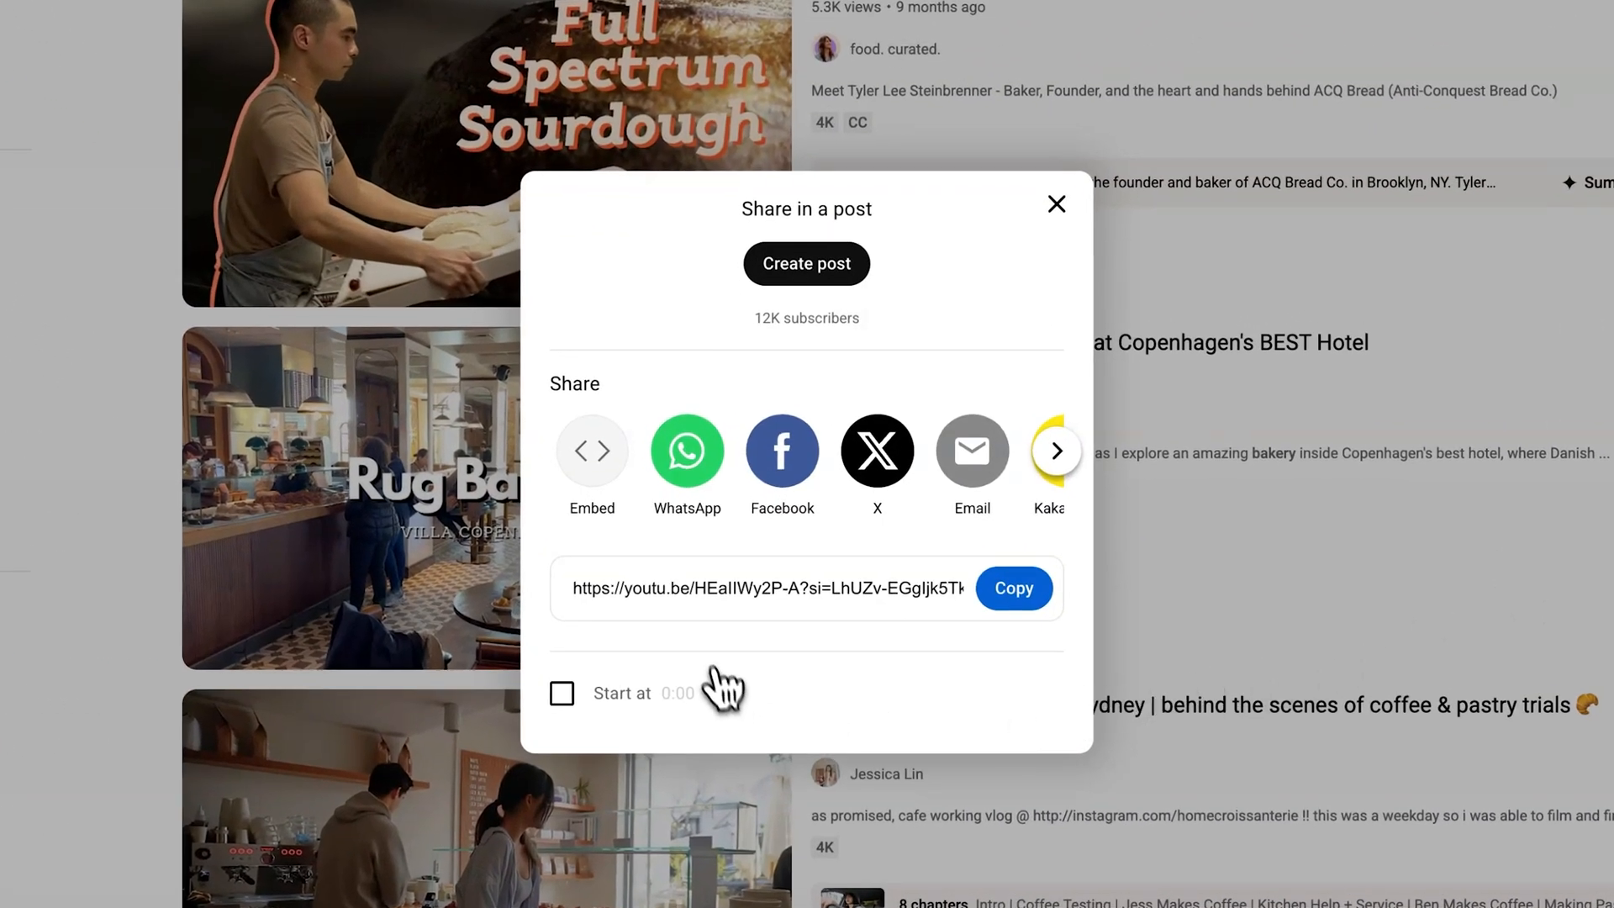
{"action": "left_click_drag", "start_coordinate": [697, 590], "coordinate": [800, 605]}
{"action": "key", "text": "super+c"}
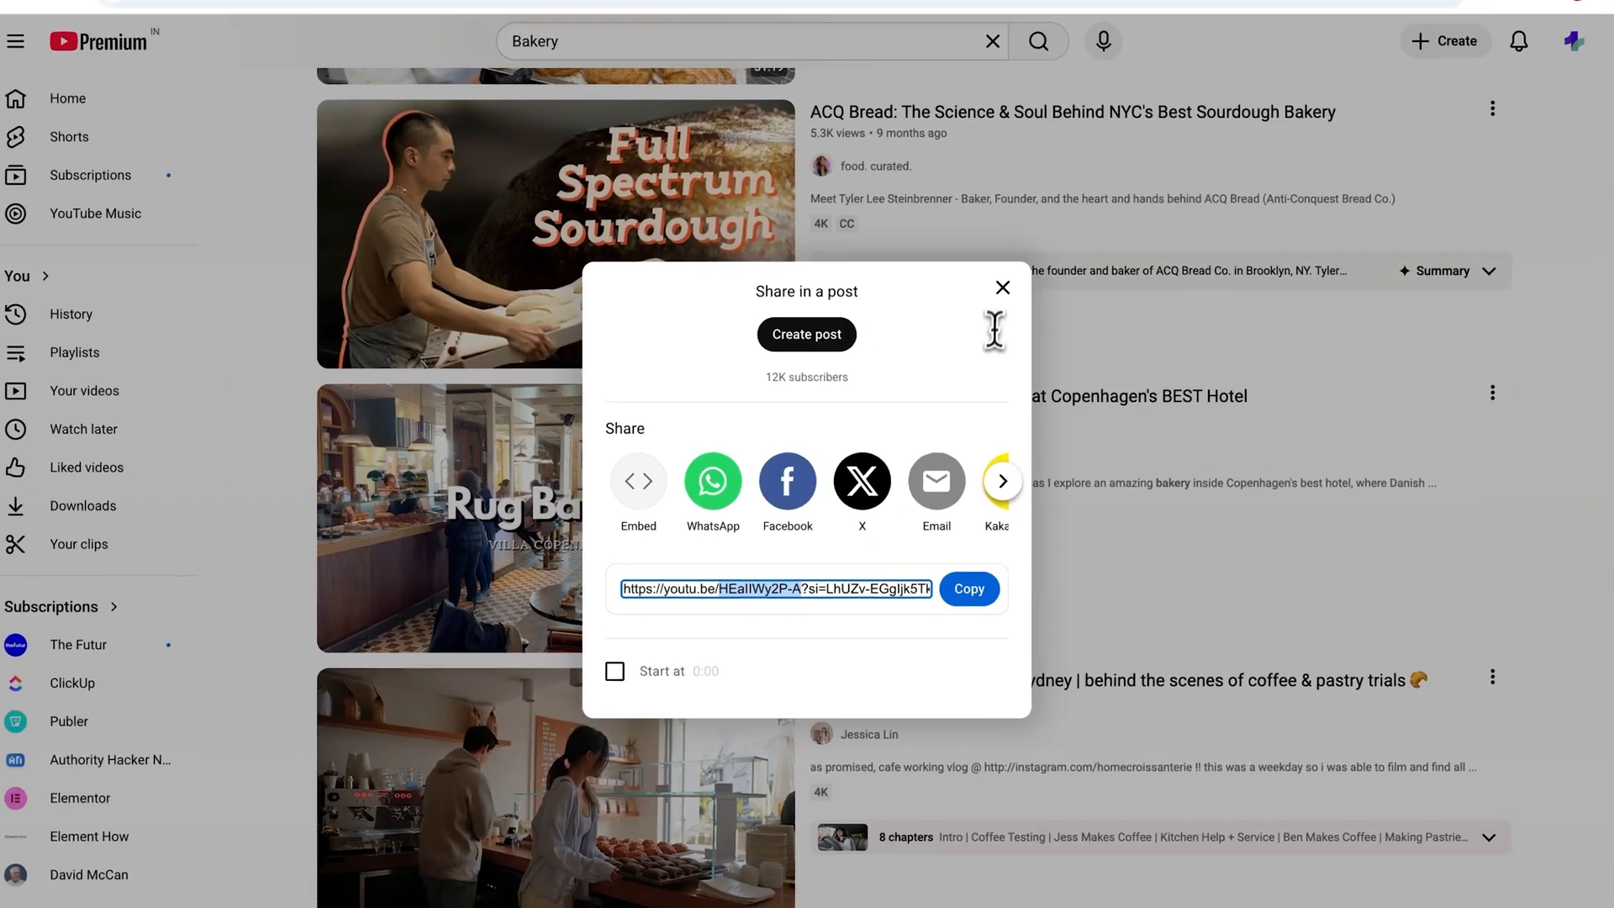
{"action": "left_click", "coordinate": [1056, 204]}
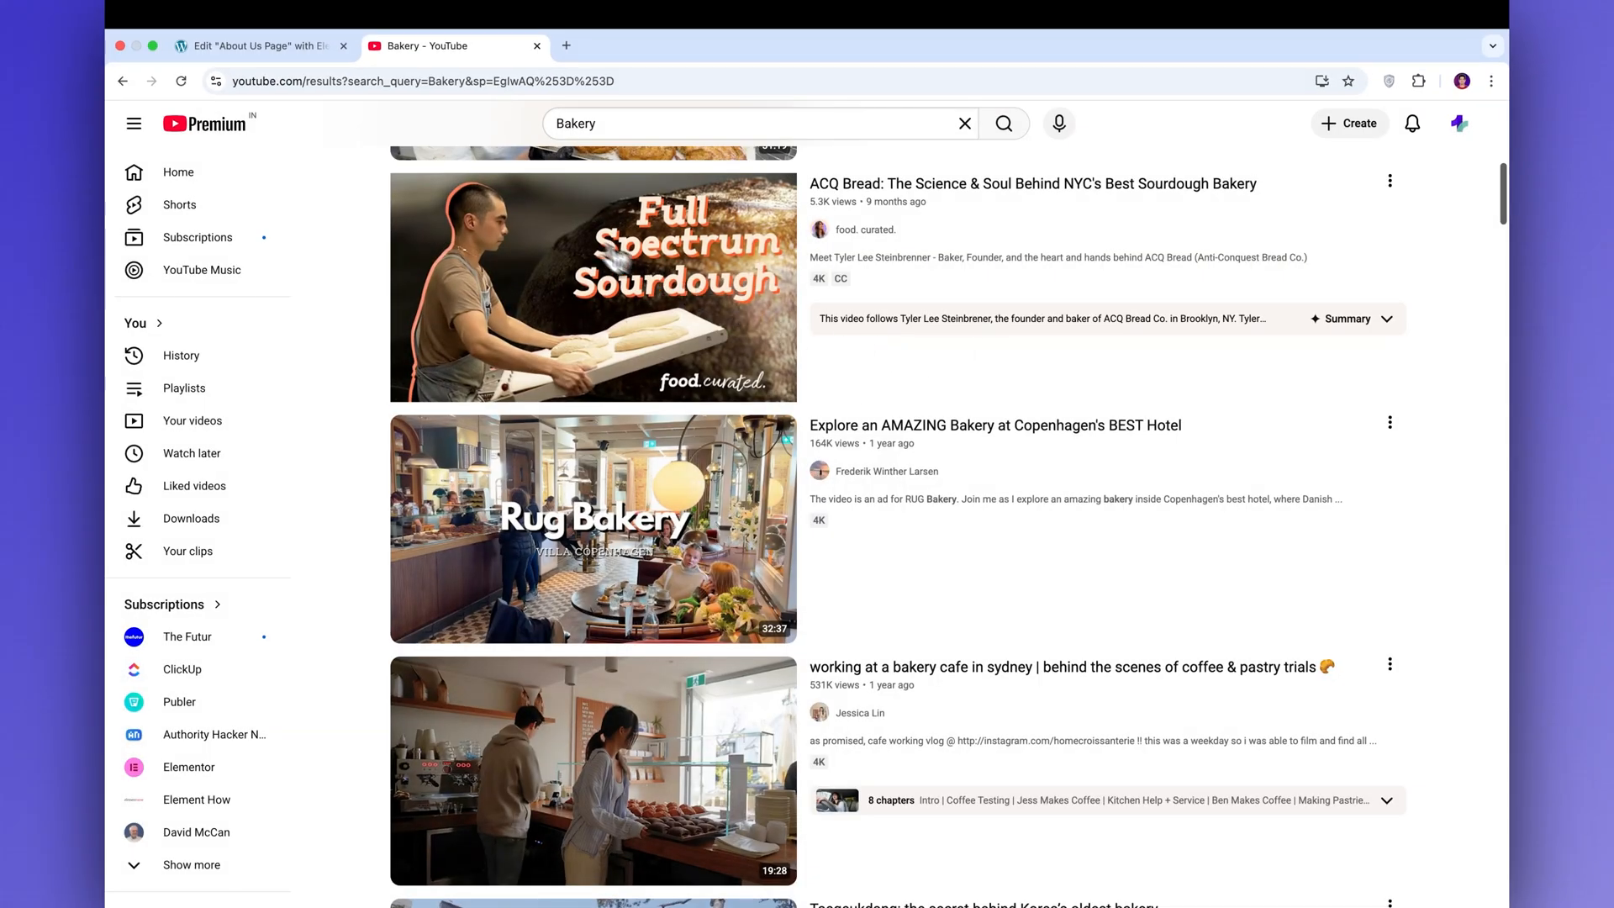
Back in the About Us Page editor, paste HEaIIWy2P-A as the video player's YouTube Id.
{"action": "left_click", "coordinate": [269, 47]}
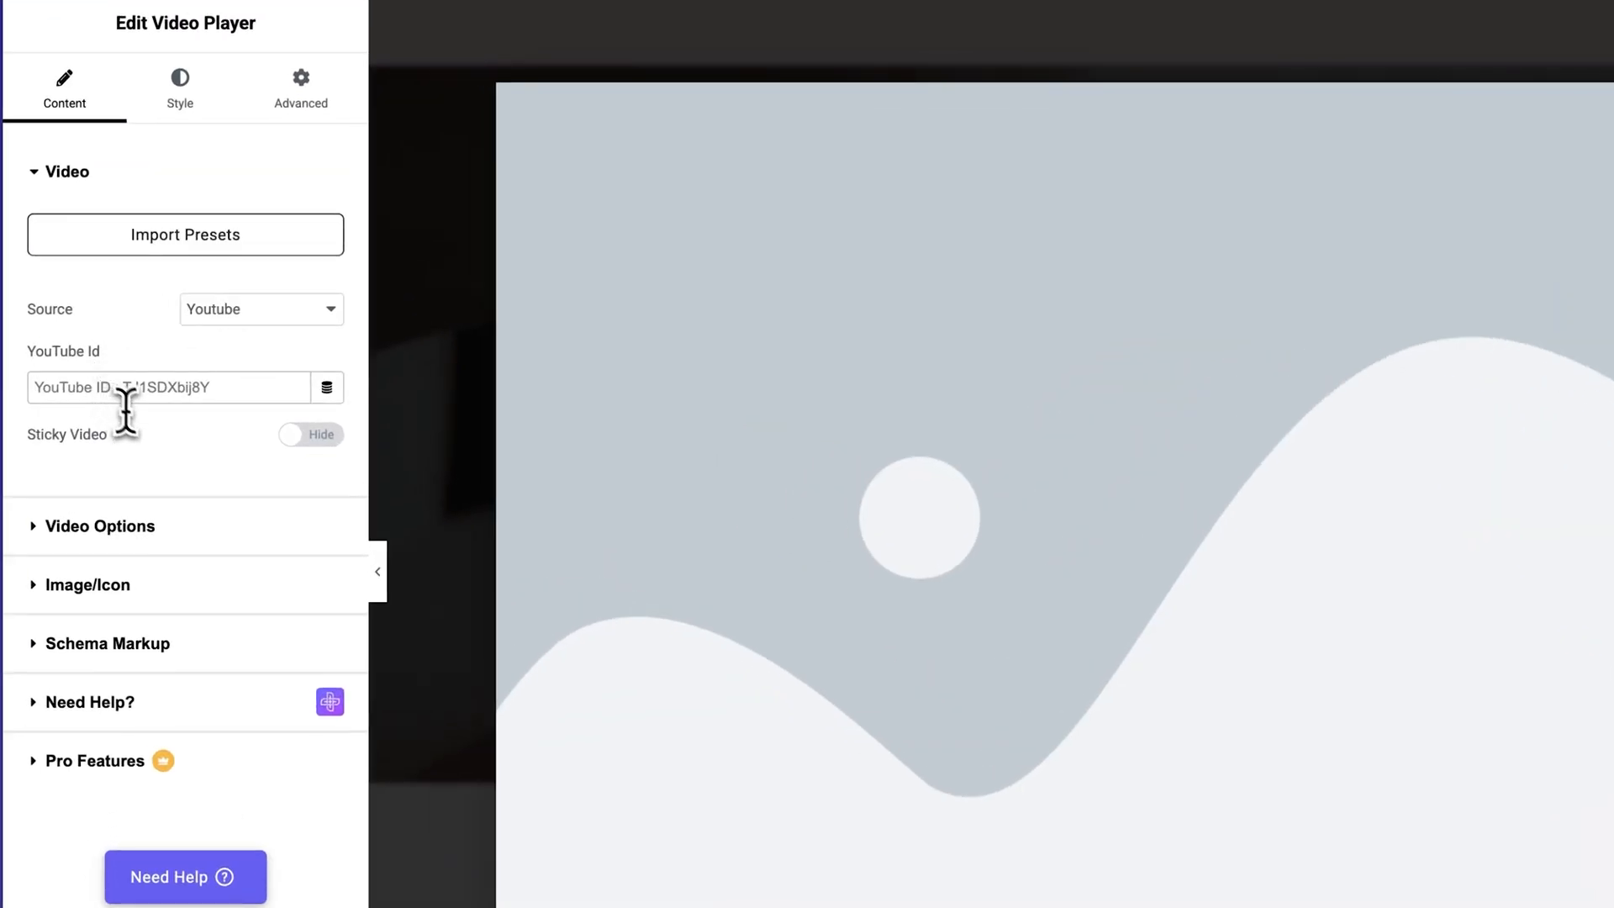
{"action": "left_click", "coordinate": [125, 391]}
{"action": "key", "text": "super+v"}
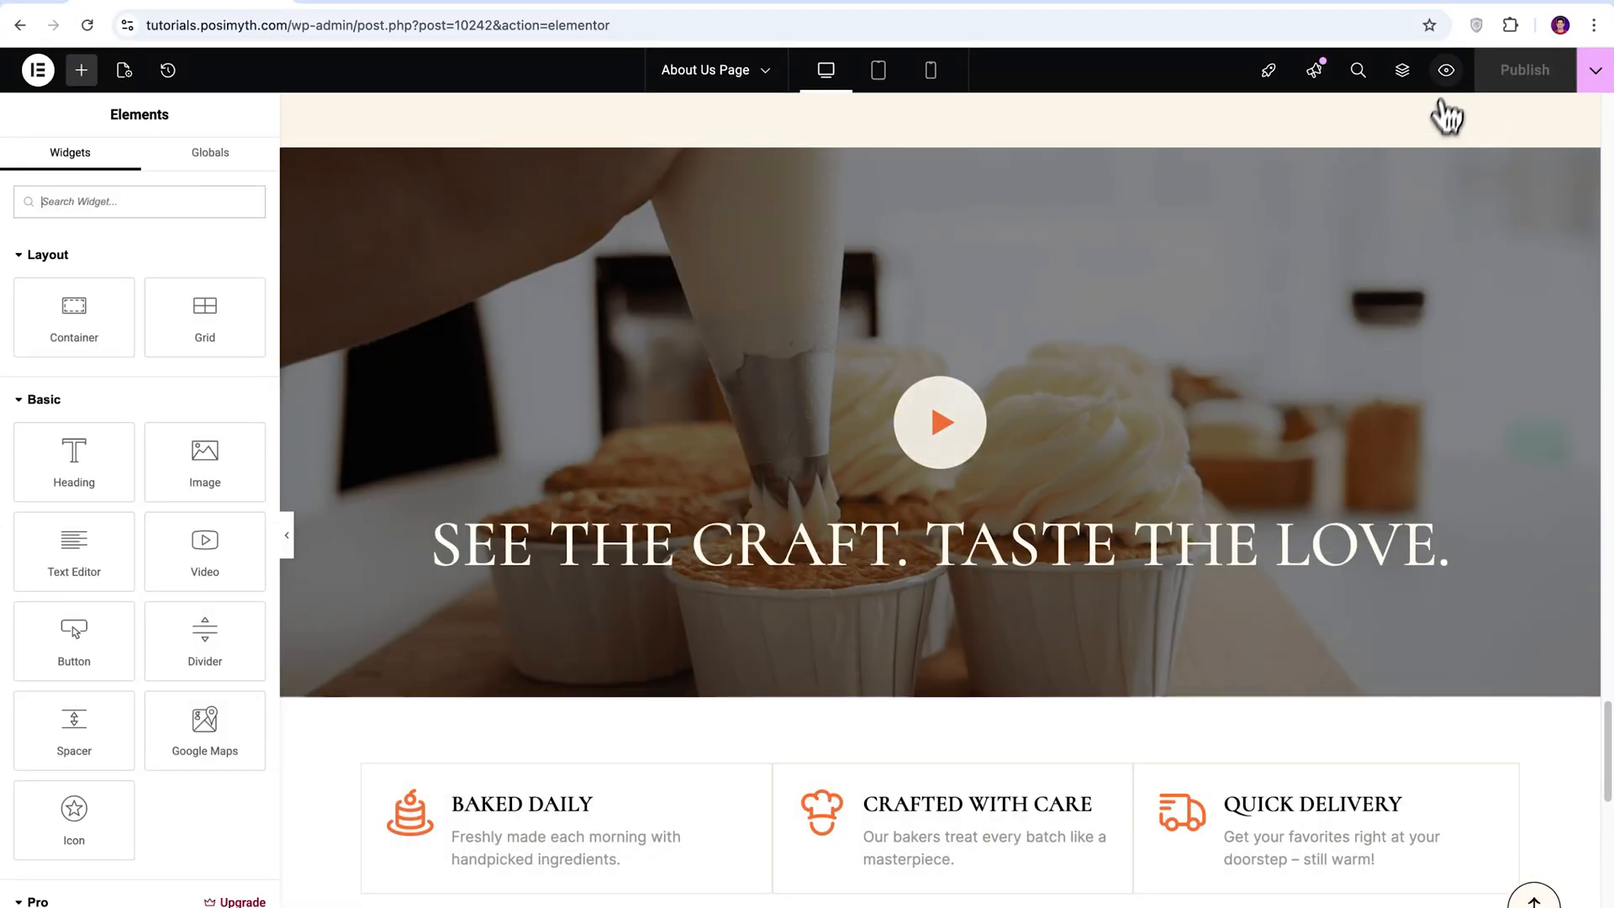
Preview the About Us page in the browser, play the video in the "See the craft. Taste the love." section, and return to the editor.
{"action": "left_click", "coordinate": [1446, 70]}
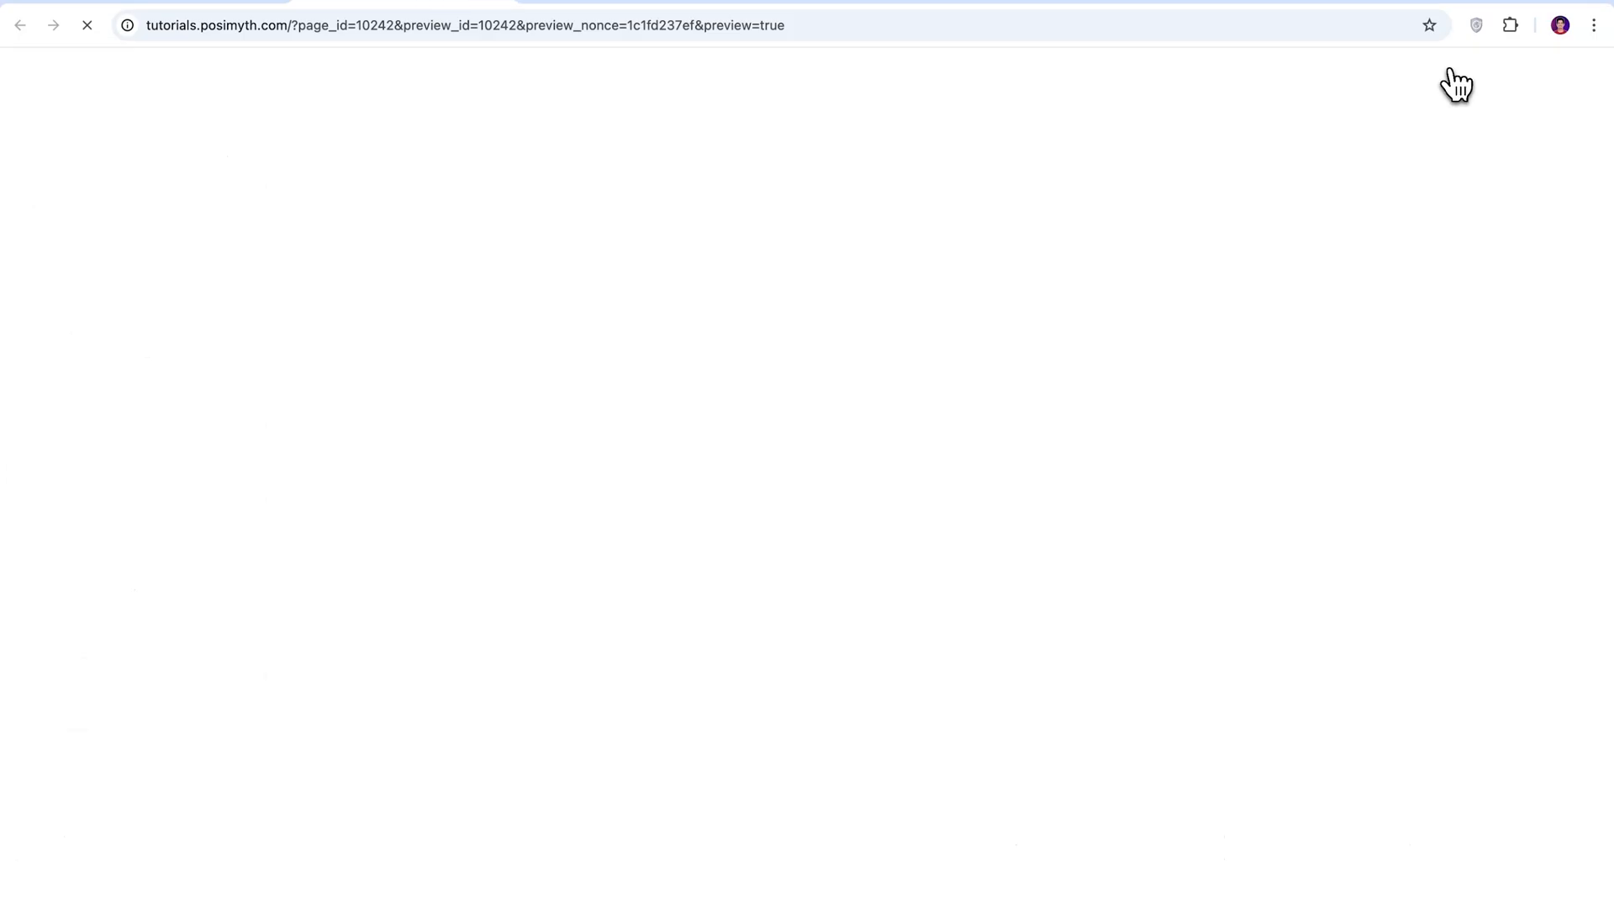
{"action": "scroll", "coordinate": [1325, 681], "scroll_direction": "down", "scroll_amount": 15}
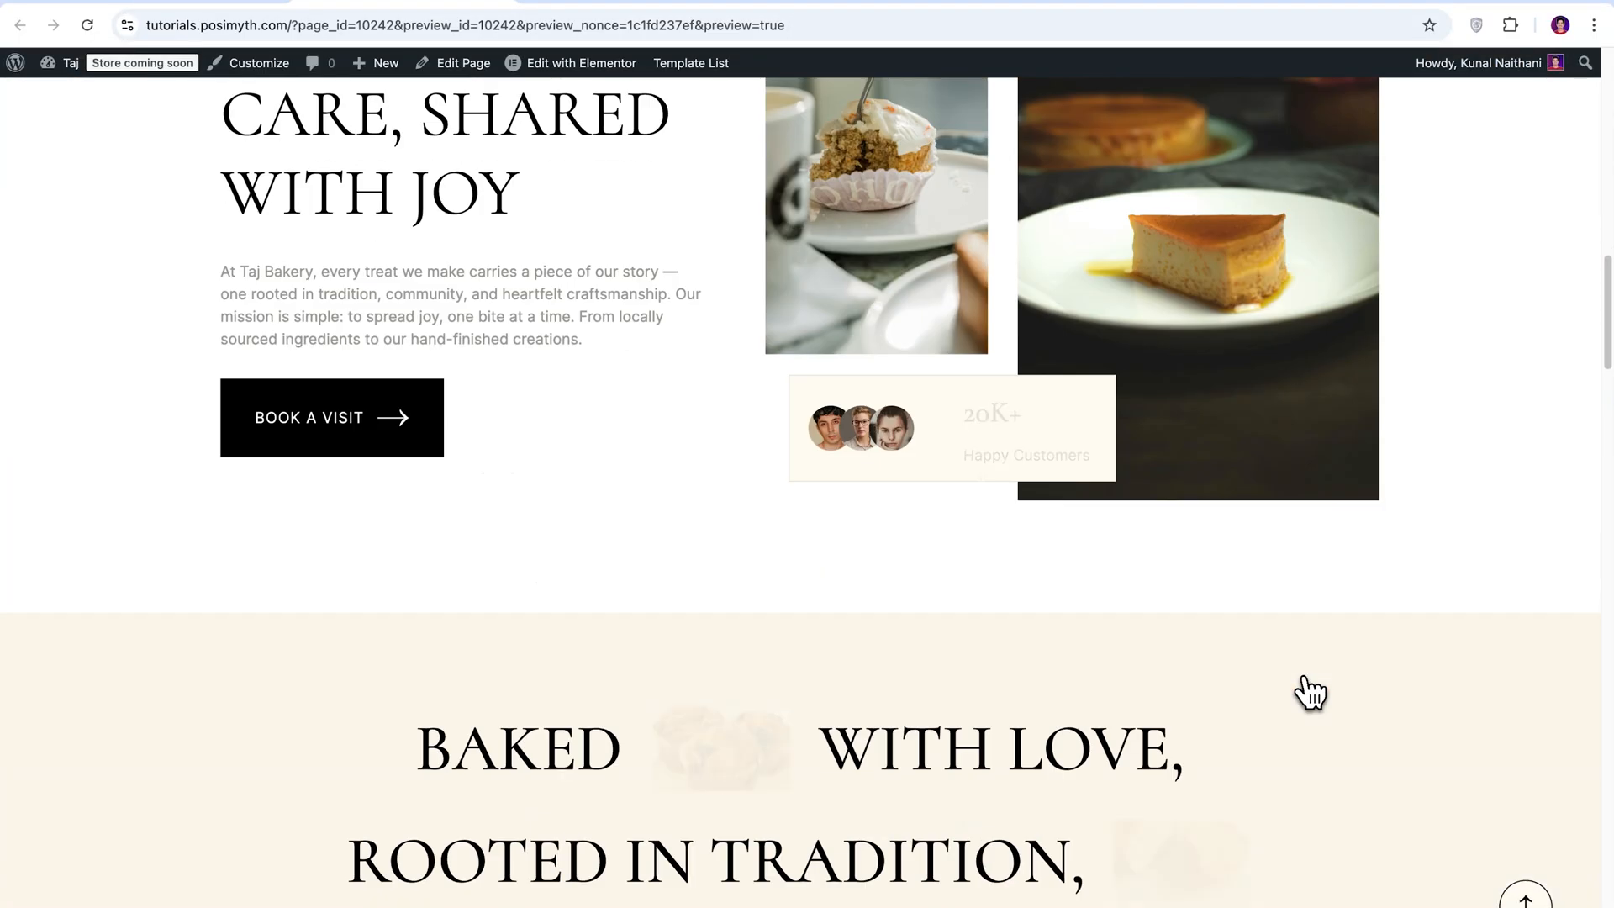
{"action": "scroll", "coordinate": [1308, 691], "scroll_direction": "down", "scroll_amount": 20}
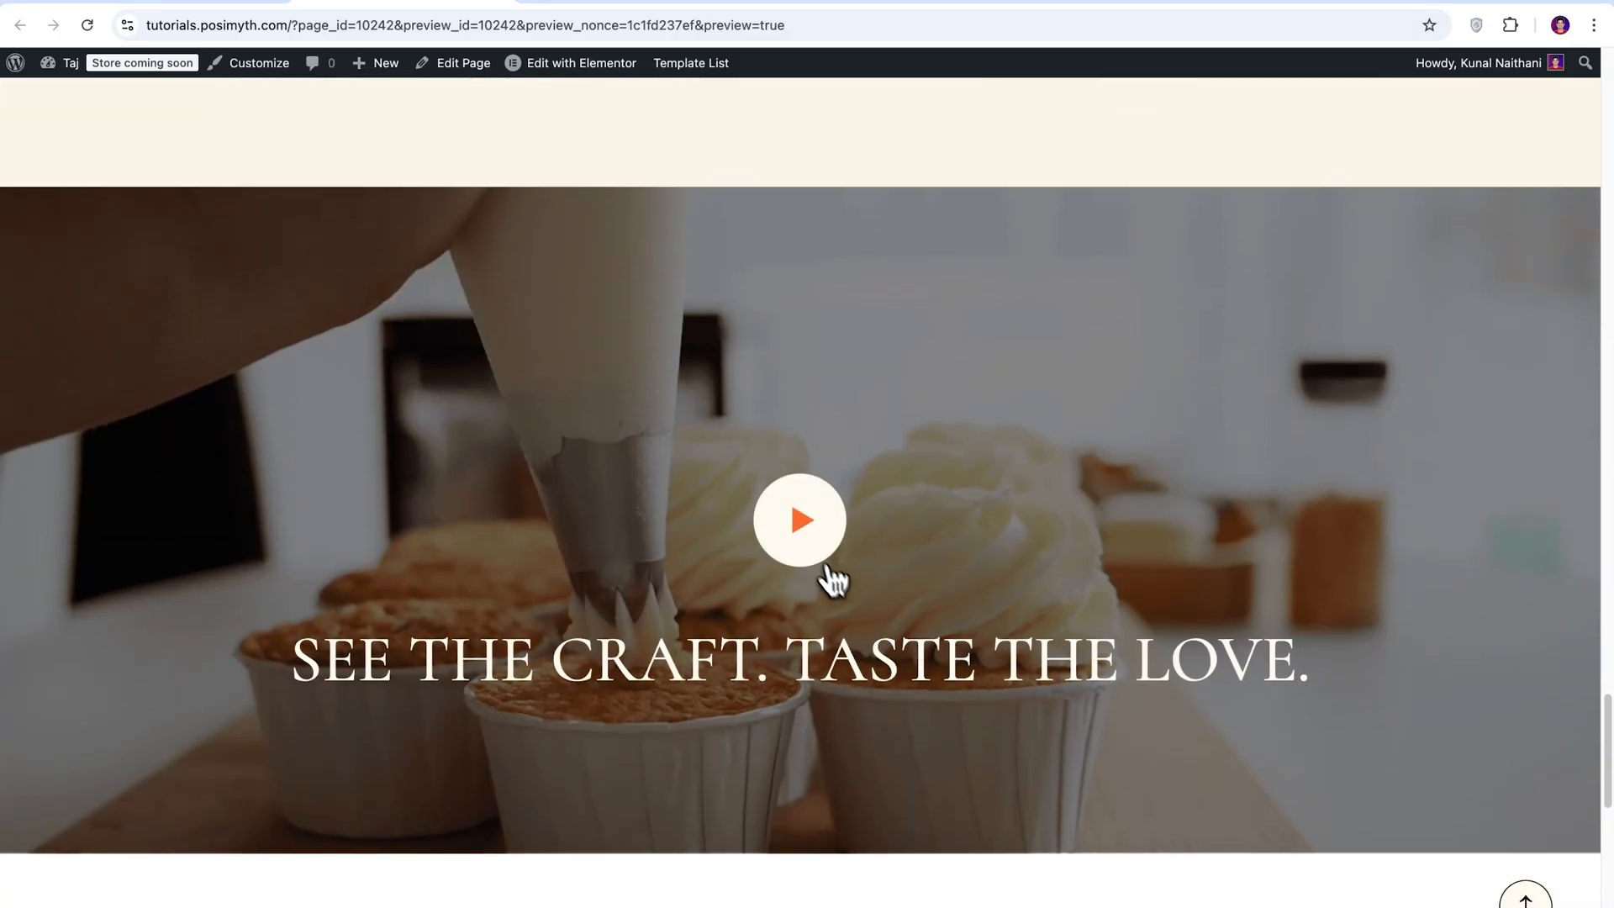
{"action": "left_click", "coordinate": [811, 547]}
{"action": "left_click", "coordinate": [800, 531]}
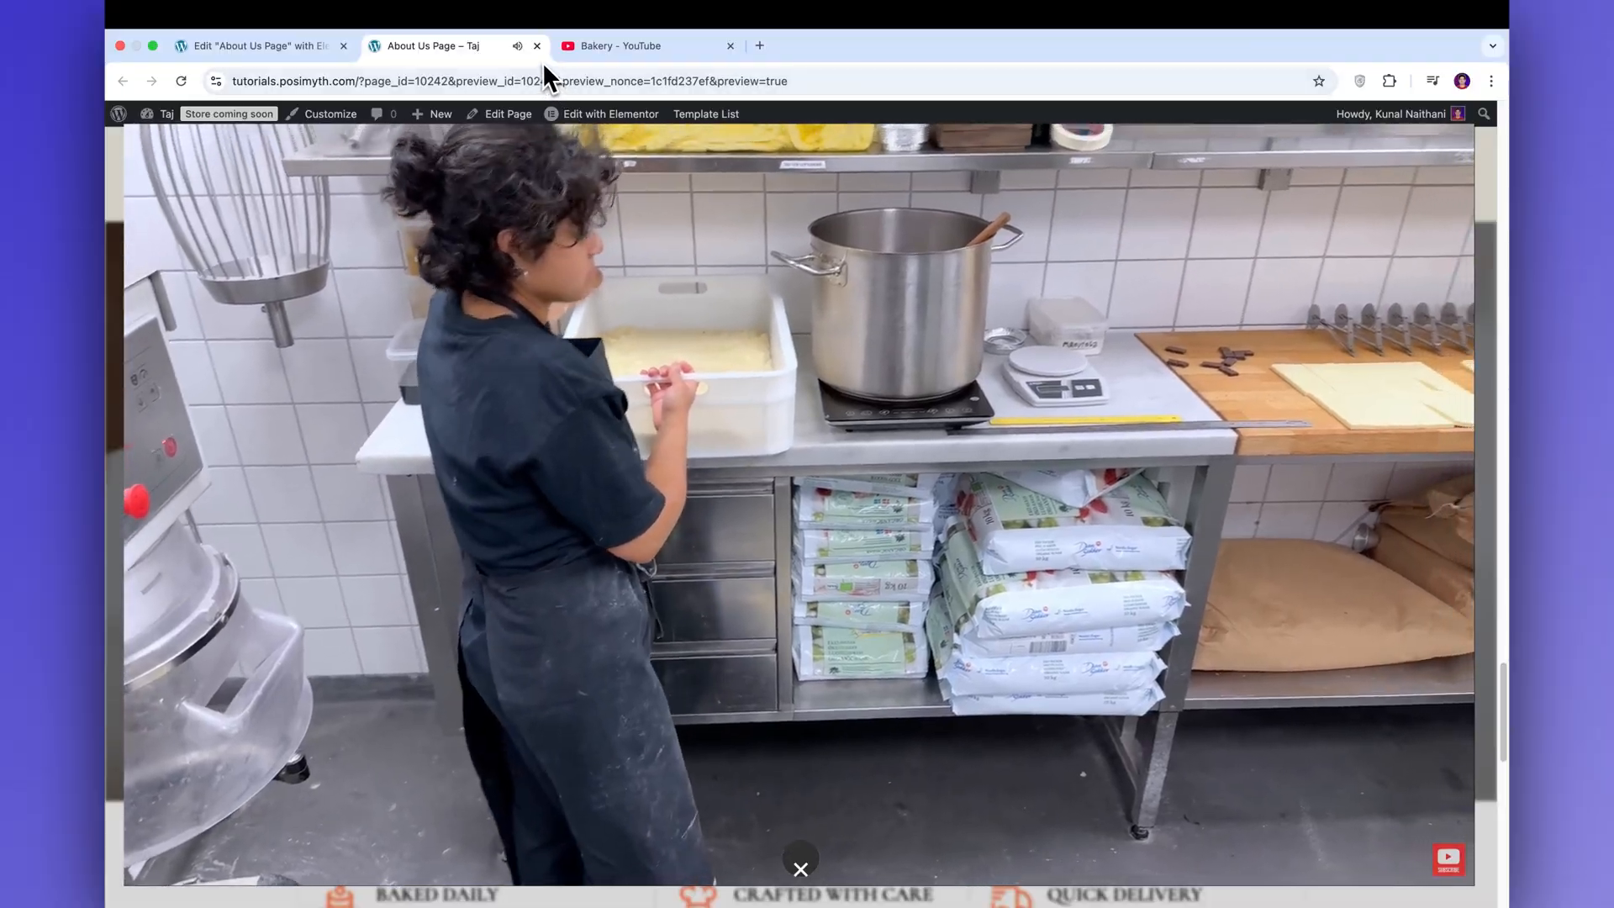
{"action": "left_click", "coordinate": [537, 49]}
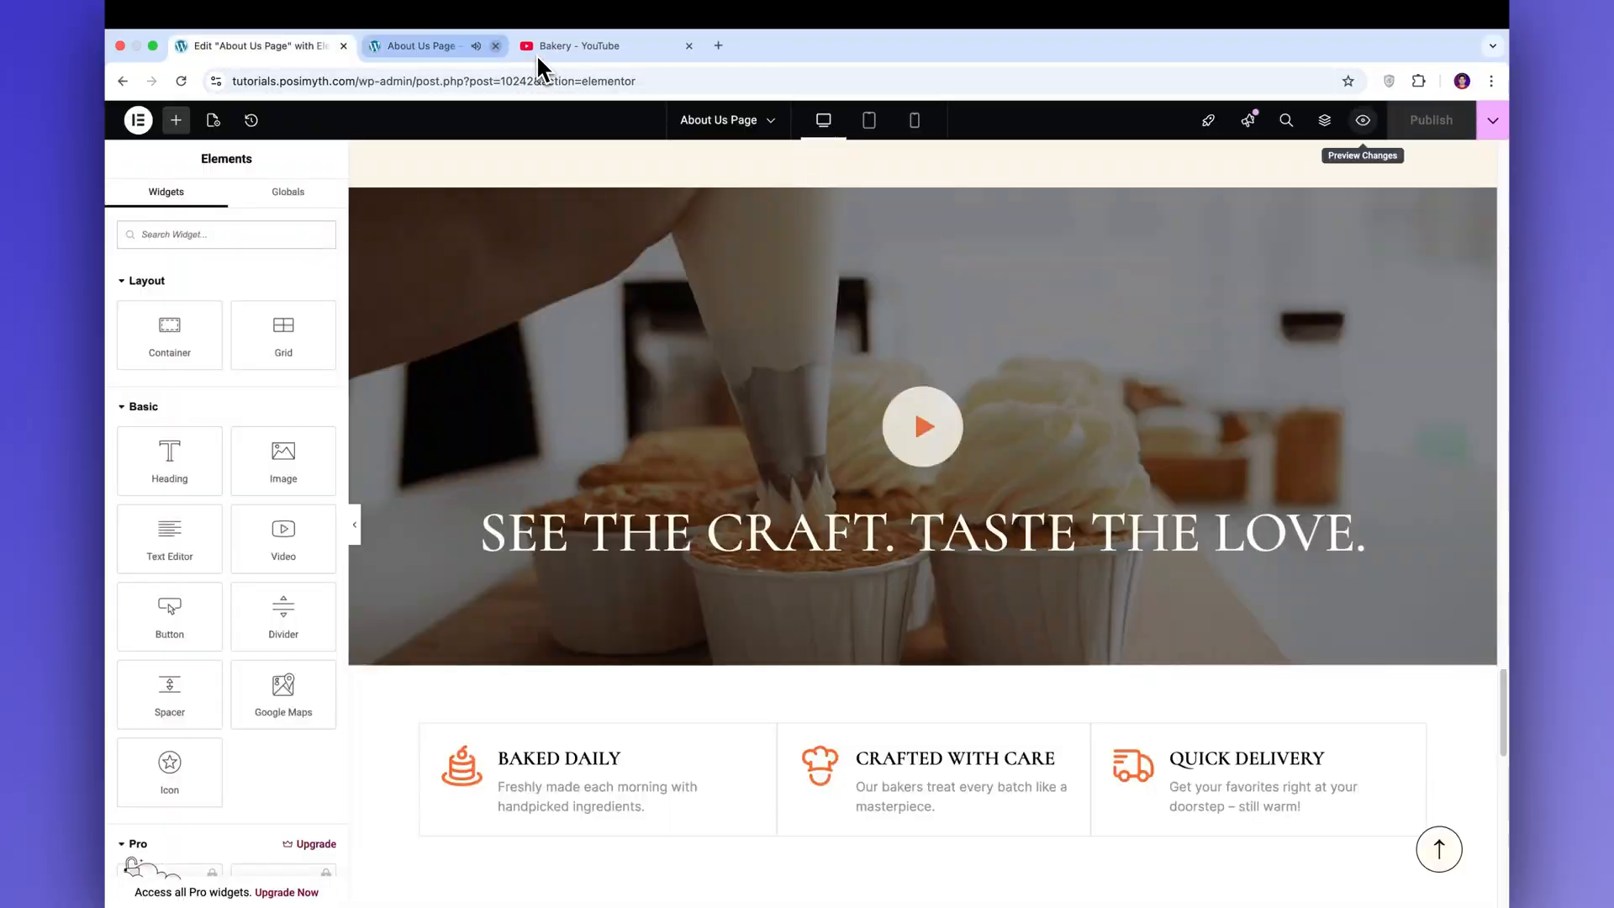
{"action": "scroll", "coordinate": [1297, 590], "scroll_direction": "up", "scroll_amount": 20}
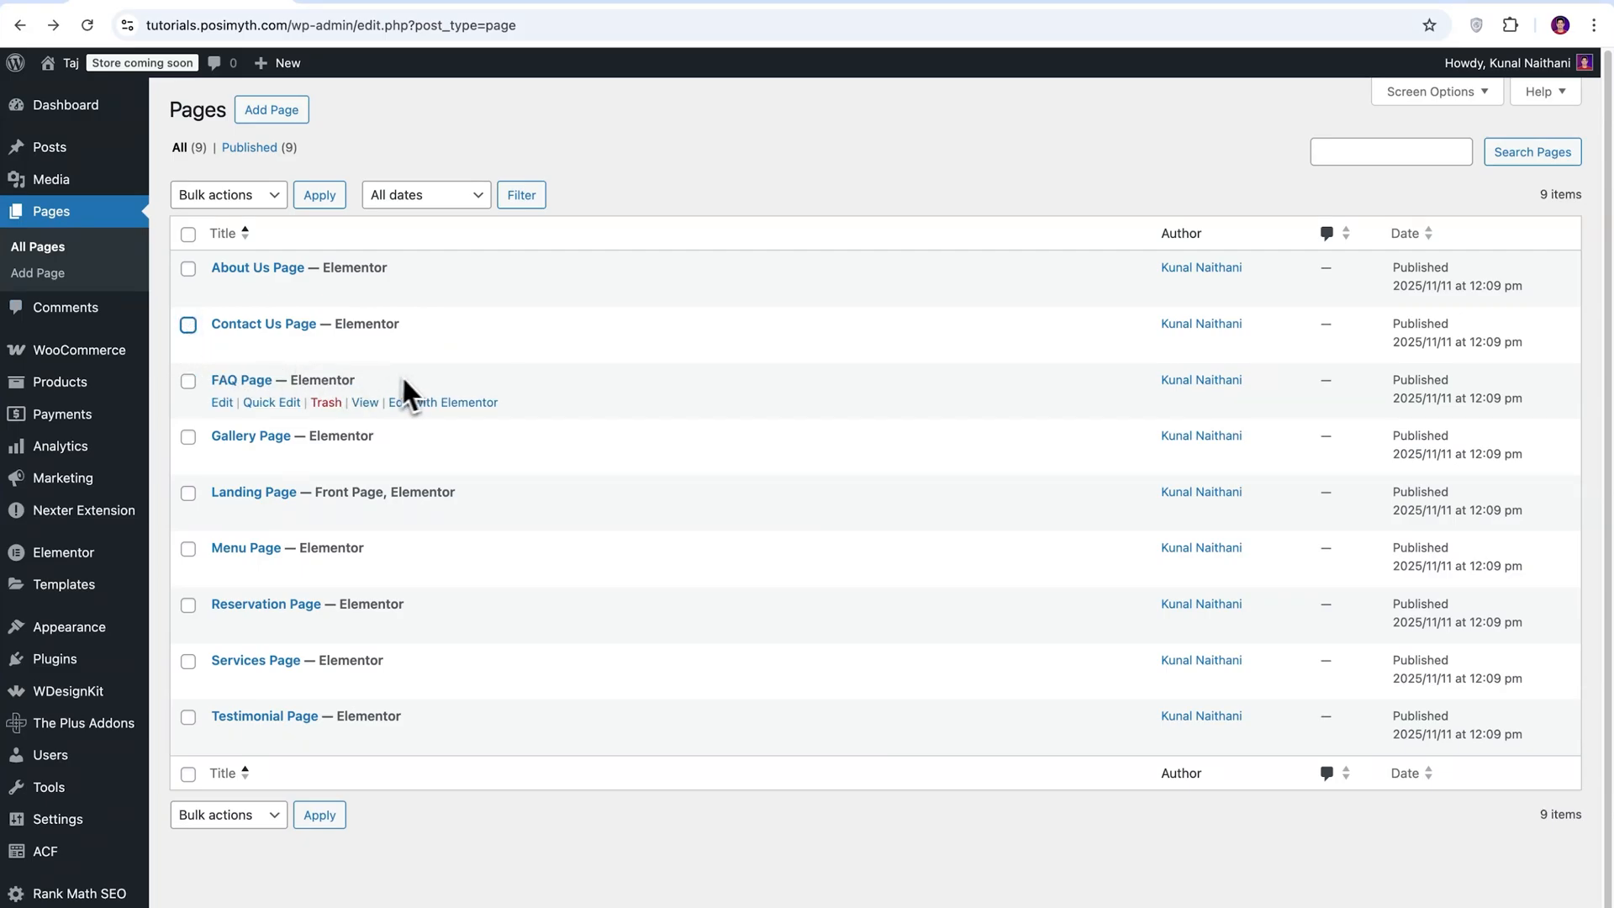
Open the Contact Us Page from the WordPress page list for editing in Elementor.
{"action": "left_click", "coordinate": [445, 348]}
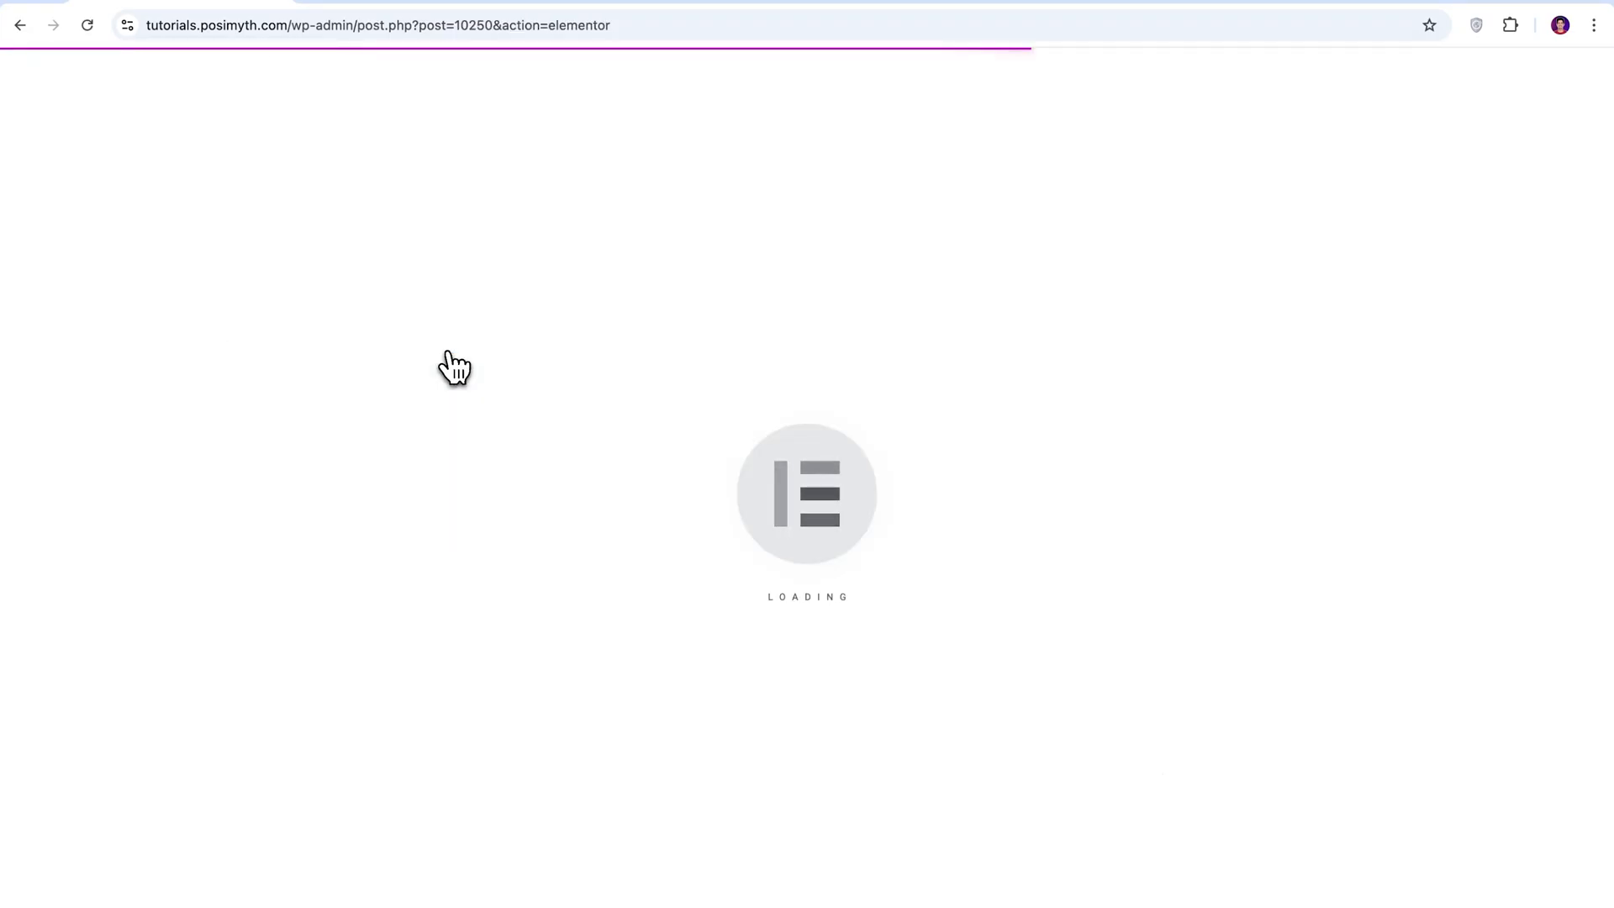
{"action": "scroll", "coordinate": [1530, 468], "scroll_direction": "down", "scroll_amount": 20}
{"action": "scroll", "coordinate": [1529, 468], "scroll_direction": "up", "scroll_amount": 15}
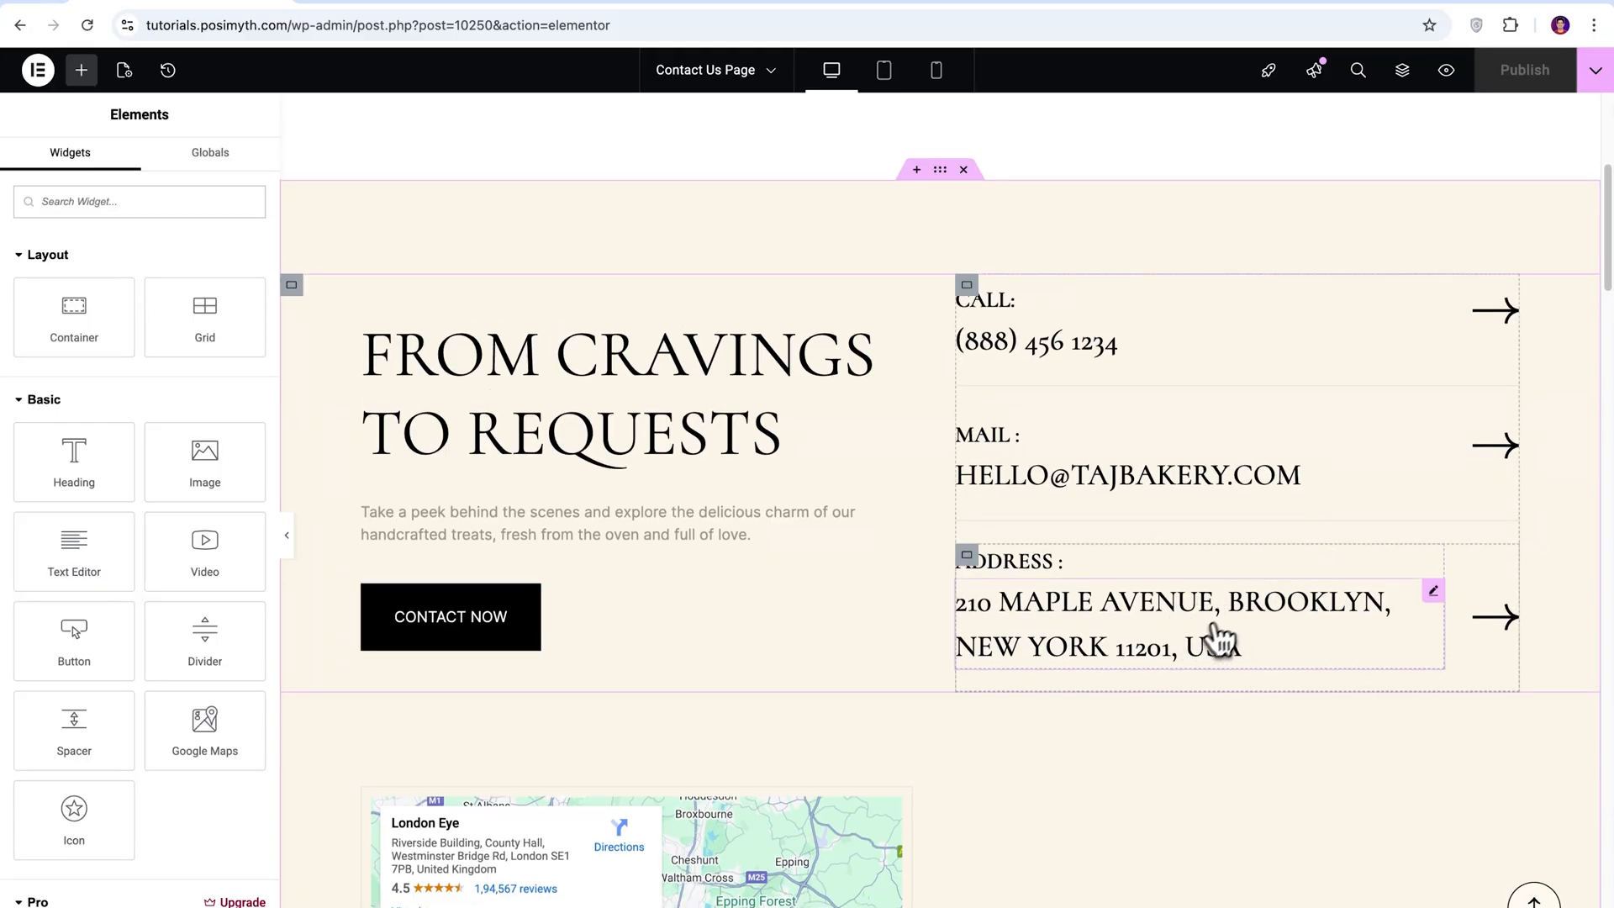
Replace the street and postal code in the contact section's address heading with the bakery's new address.
{"action": "left_click", "coordinate": [1220, 619]}
{"action": "left_click_drag", "start_coordinate": [24, 295], "coordinate": [161, 300]}
{"action": "type", "text": "245 Lexington Ave"}
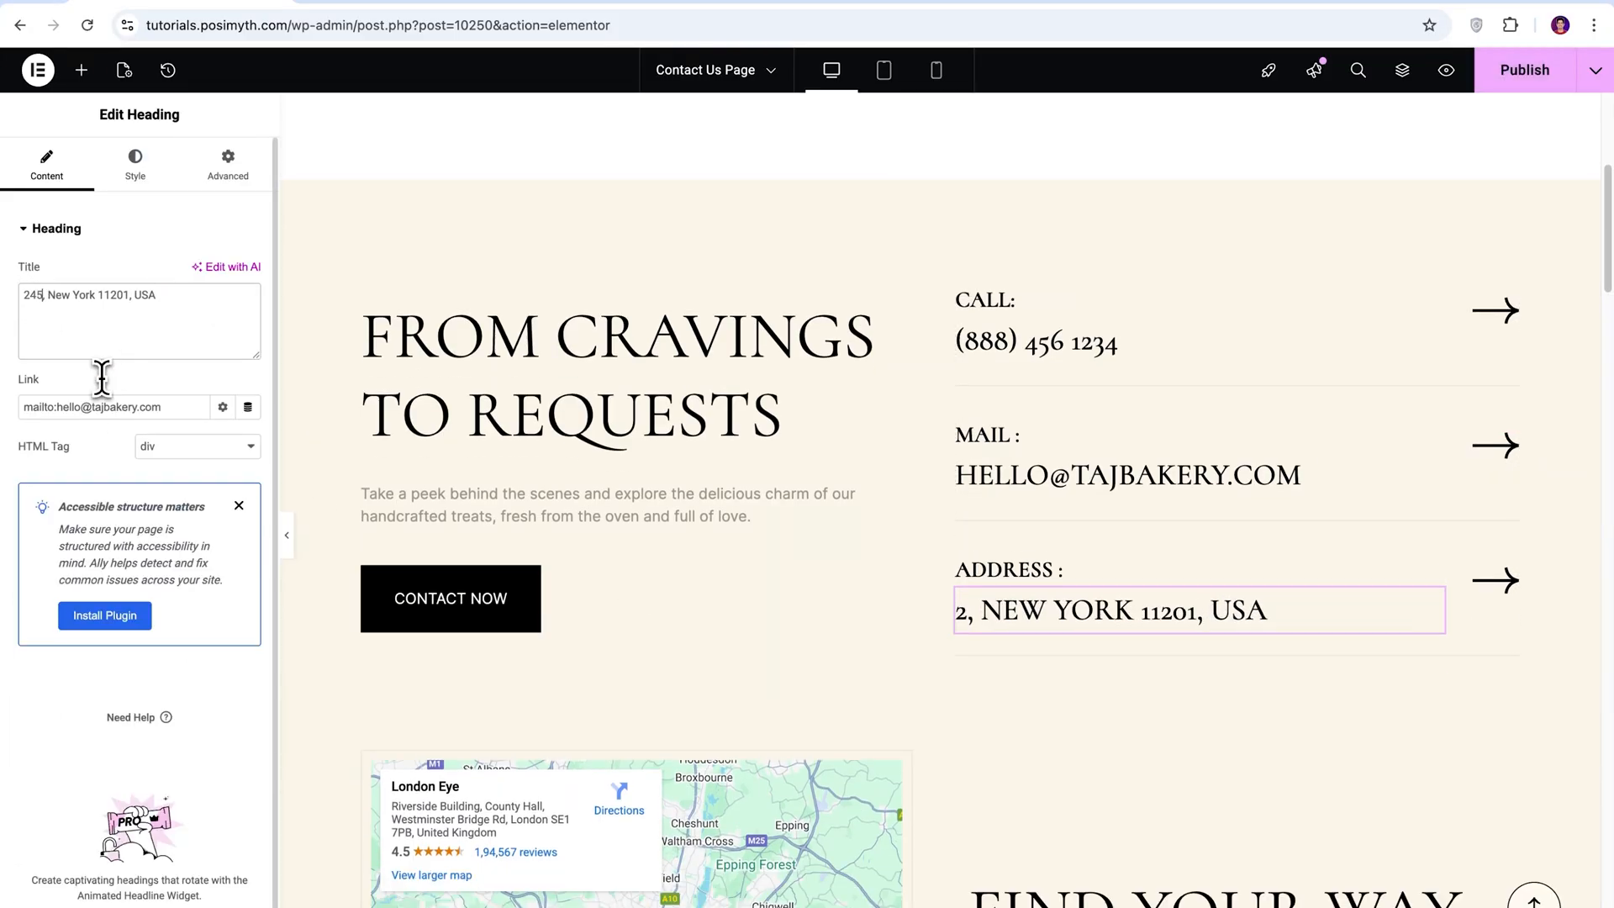
{"action": "key", "text": "BackSpace"}
{"action": "key", "text": "BackSpace"}
{"action": "key", "text": "BackSpace"}
{"action": "key", "text": "BackSpace"}
{"action": "key", "text": "BackSpace"}
{"action": "type", "text": "10016"}
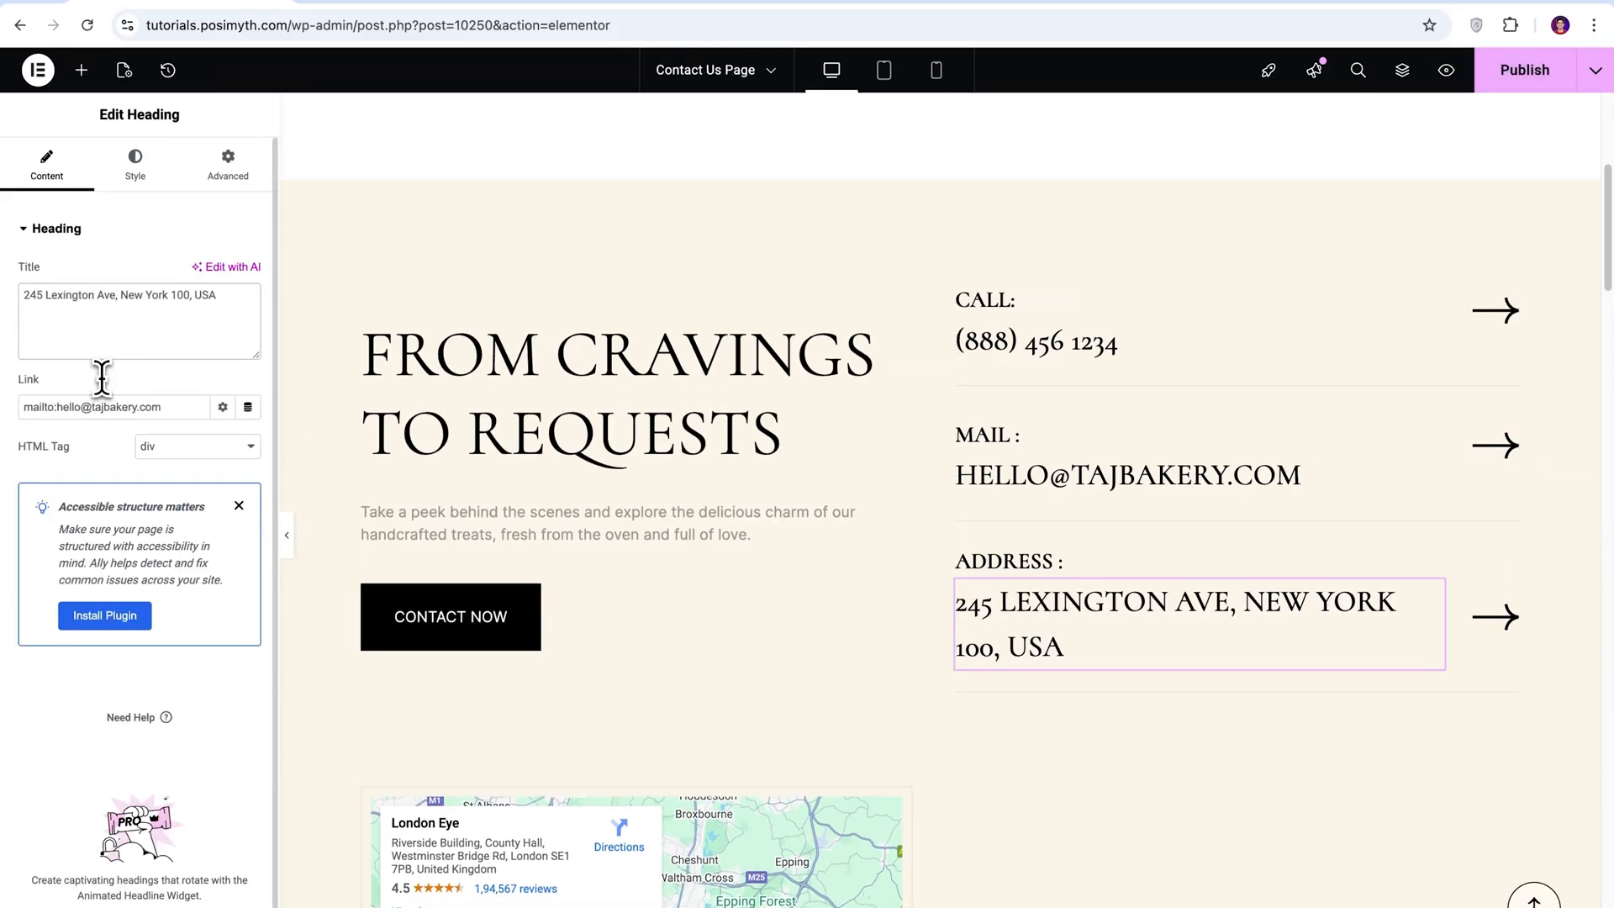
Select the Google Maps widget in the Info Section by expanding its containers in the page structure.
{"action": "scroll", "coordinate": [773, 424], "scroll_direction": "down", "scroll_amount": 3}
{"action": "scroll", "coordinate": [738, 620], "scroll_direction": "down", "scroll_amount": 4}
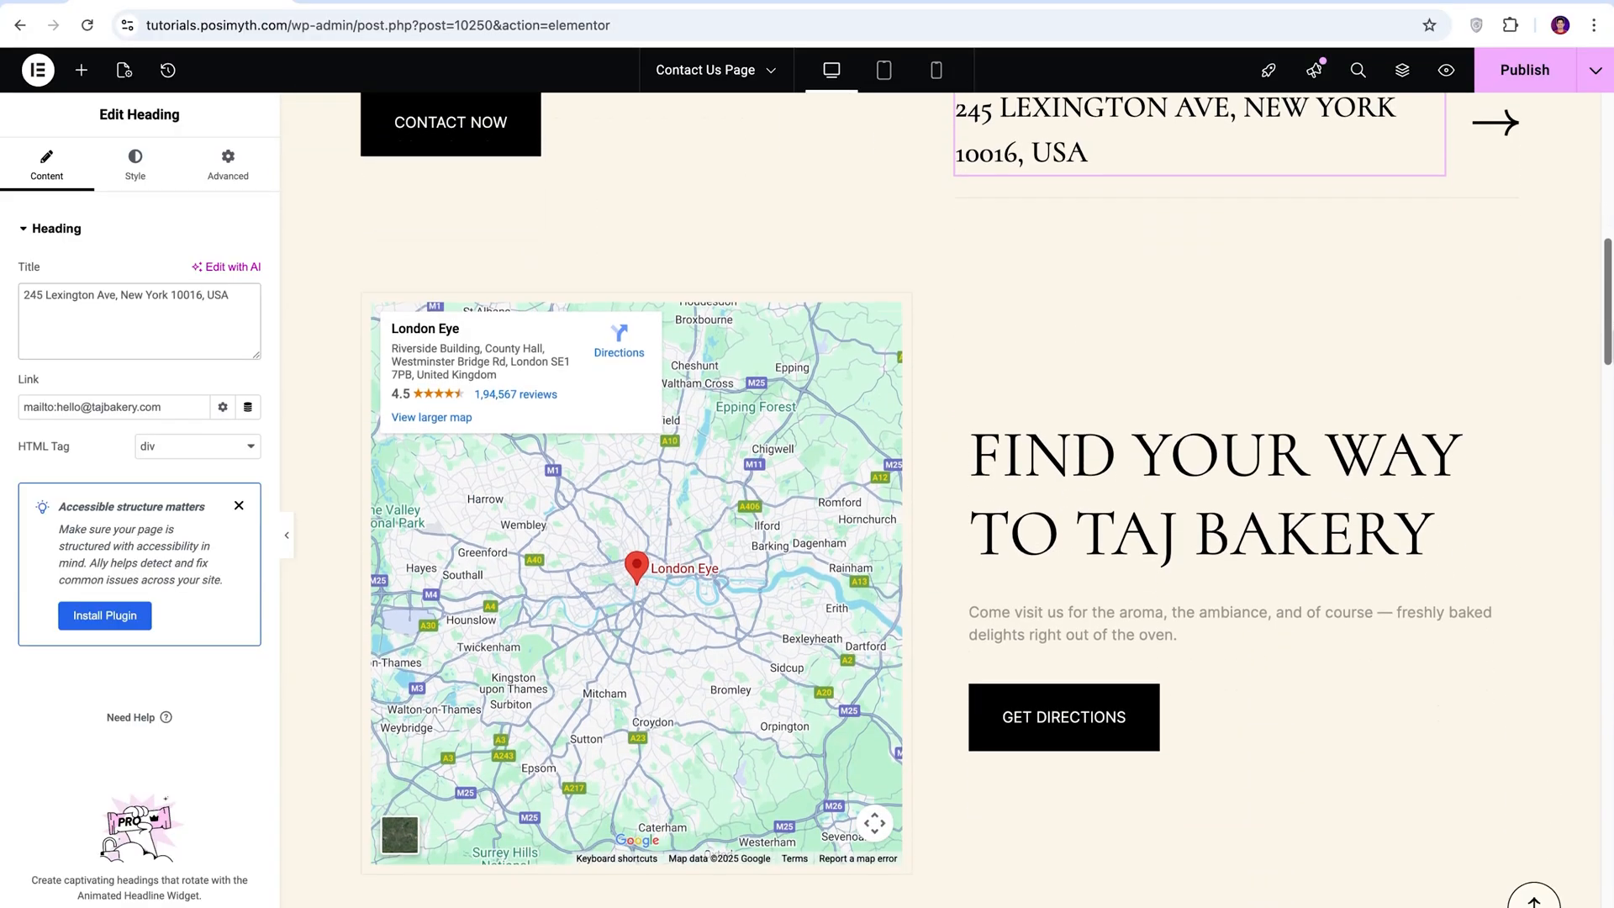
{"action": "scroll", "coordinate": [738, 620], "scroll_direction": "up", "scroll_amount": 1}
{"action": "left_click", "coordinate": [737, 620]}
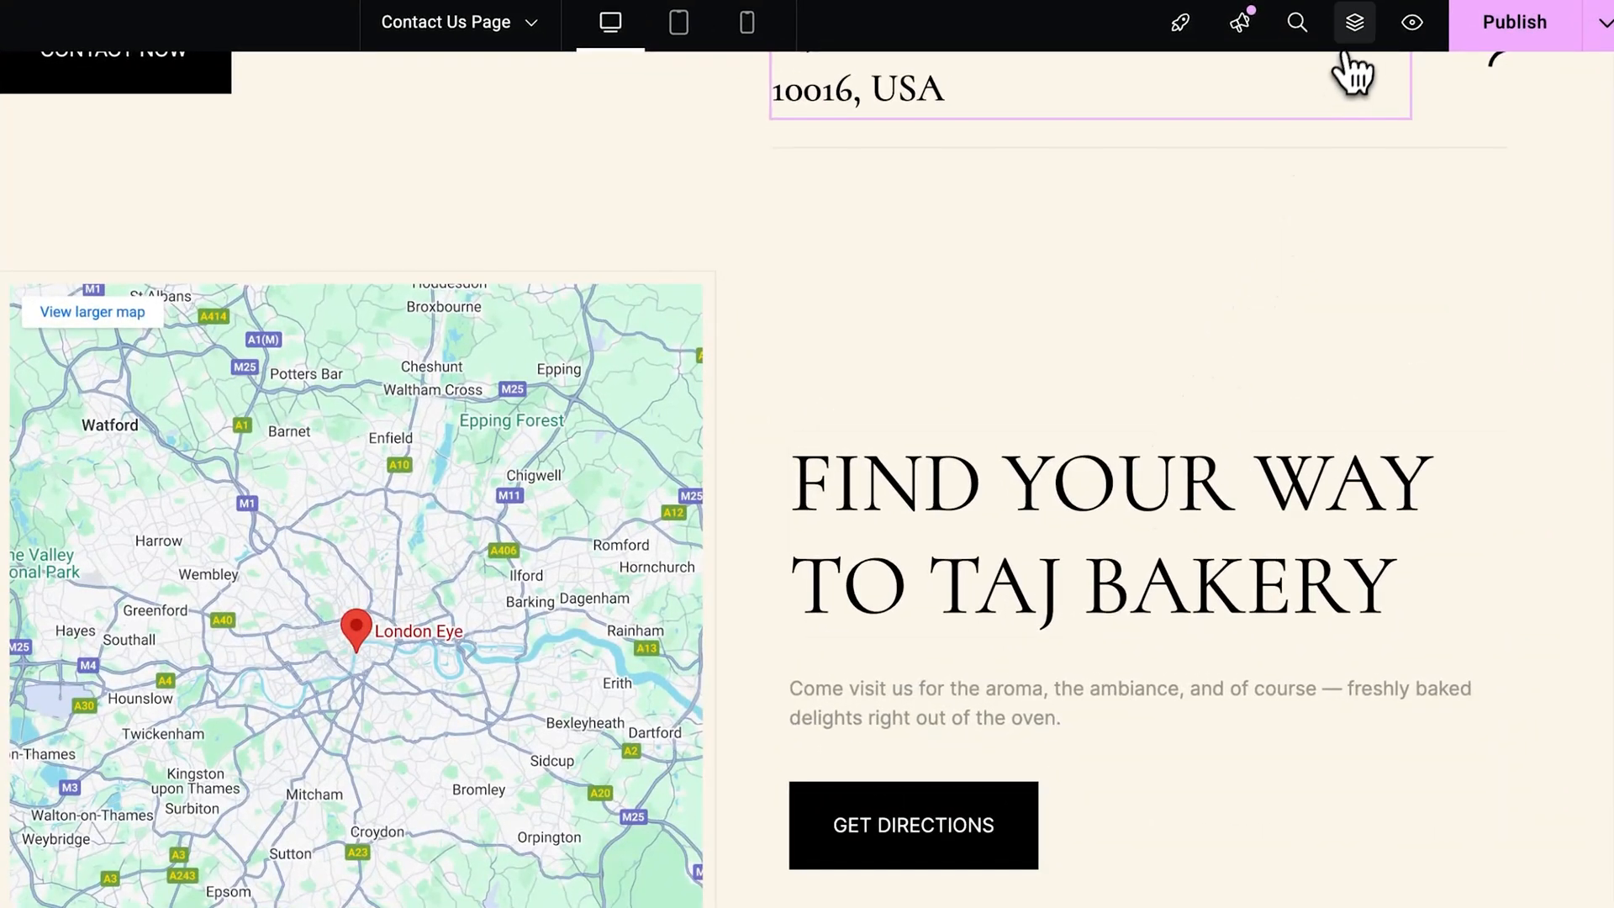
{"action": "left_click", "coordinate": [1402, 70]}
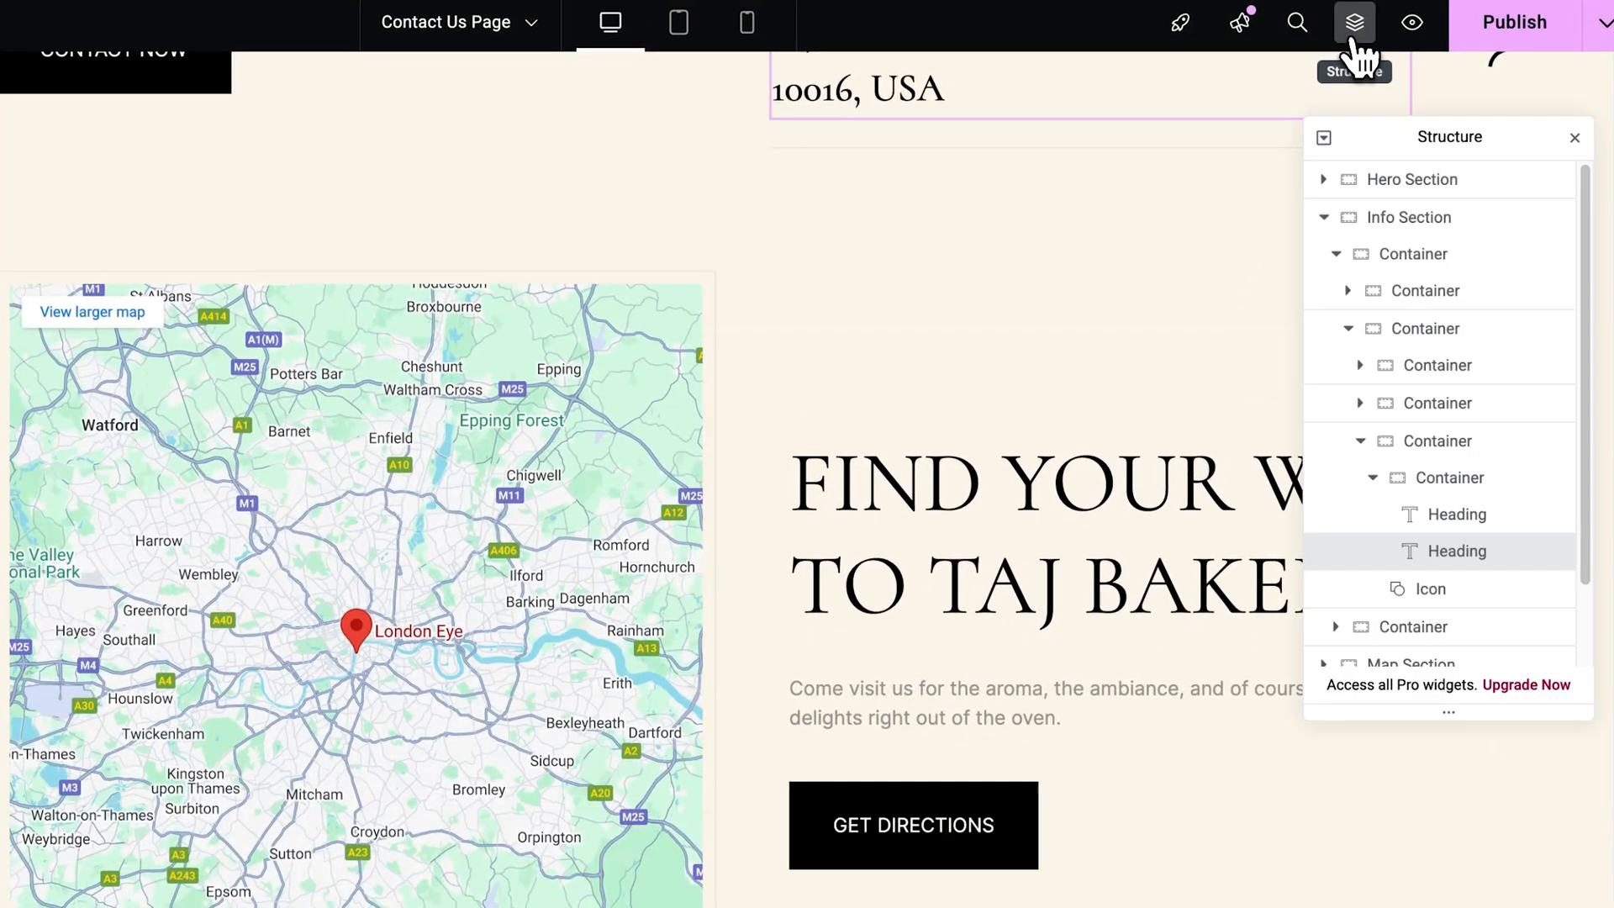
{"action": "left_click_drag", "start_coordinate": [1434, 133], "coordinate": [1409, 115]}
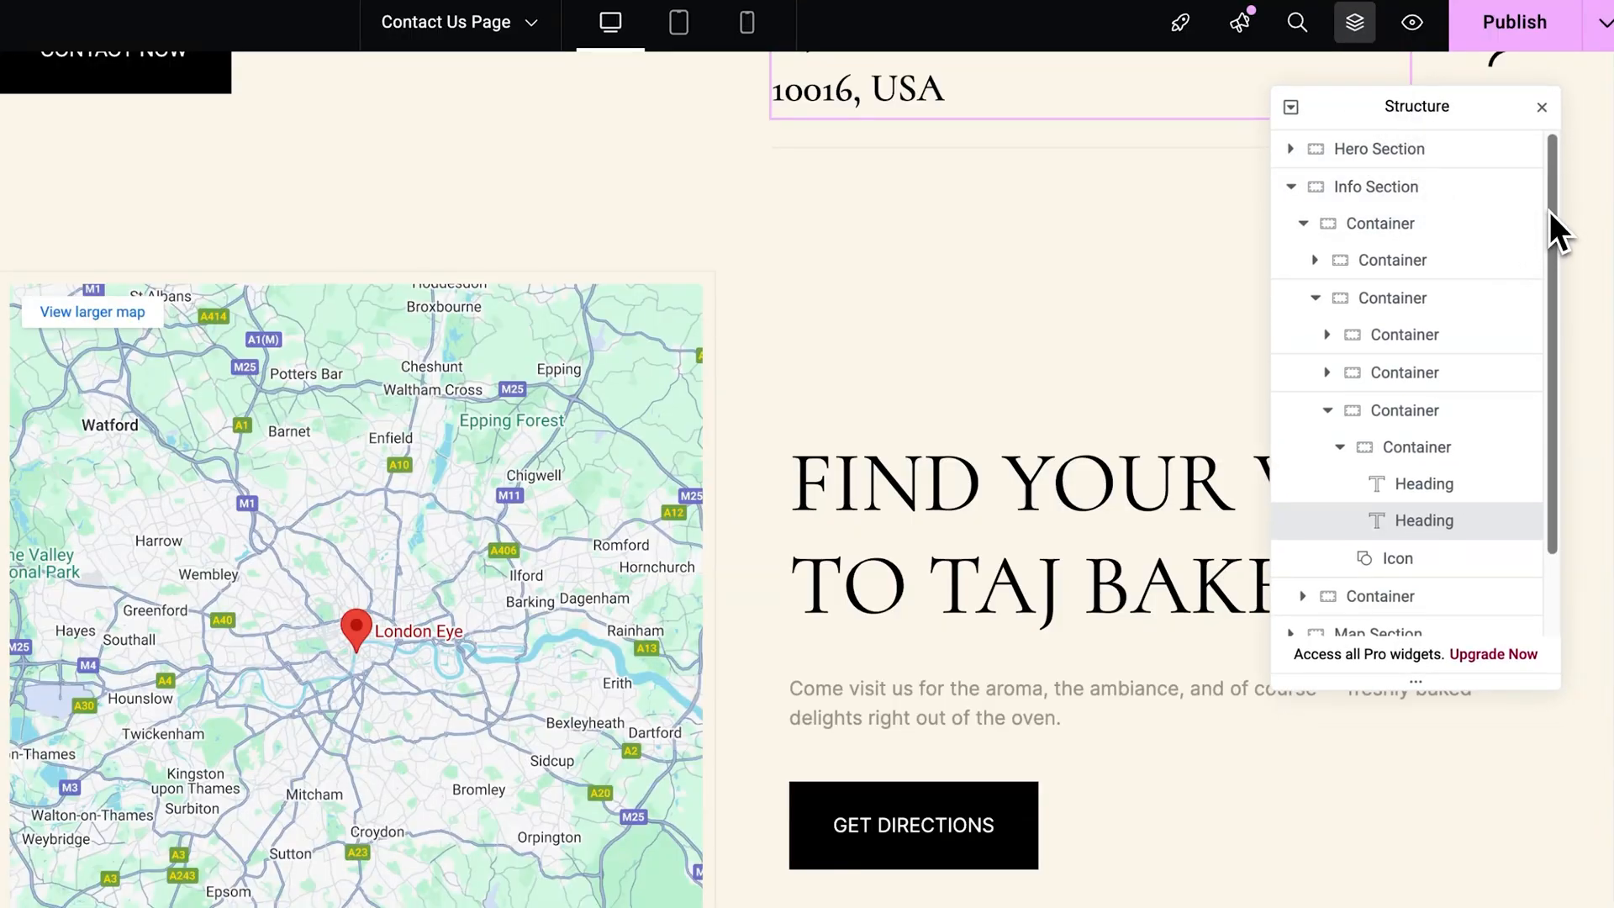
{"action": "left_click_drag", "start_coordinate": [1549, 210], "coordinate": [1547, 326]}
{"action": "left_click", "coordinate": [1291, 541]}
{"action": "left_click", "coordinate": [1302, 578]}
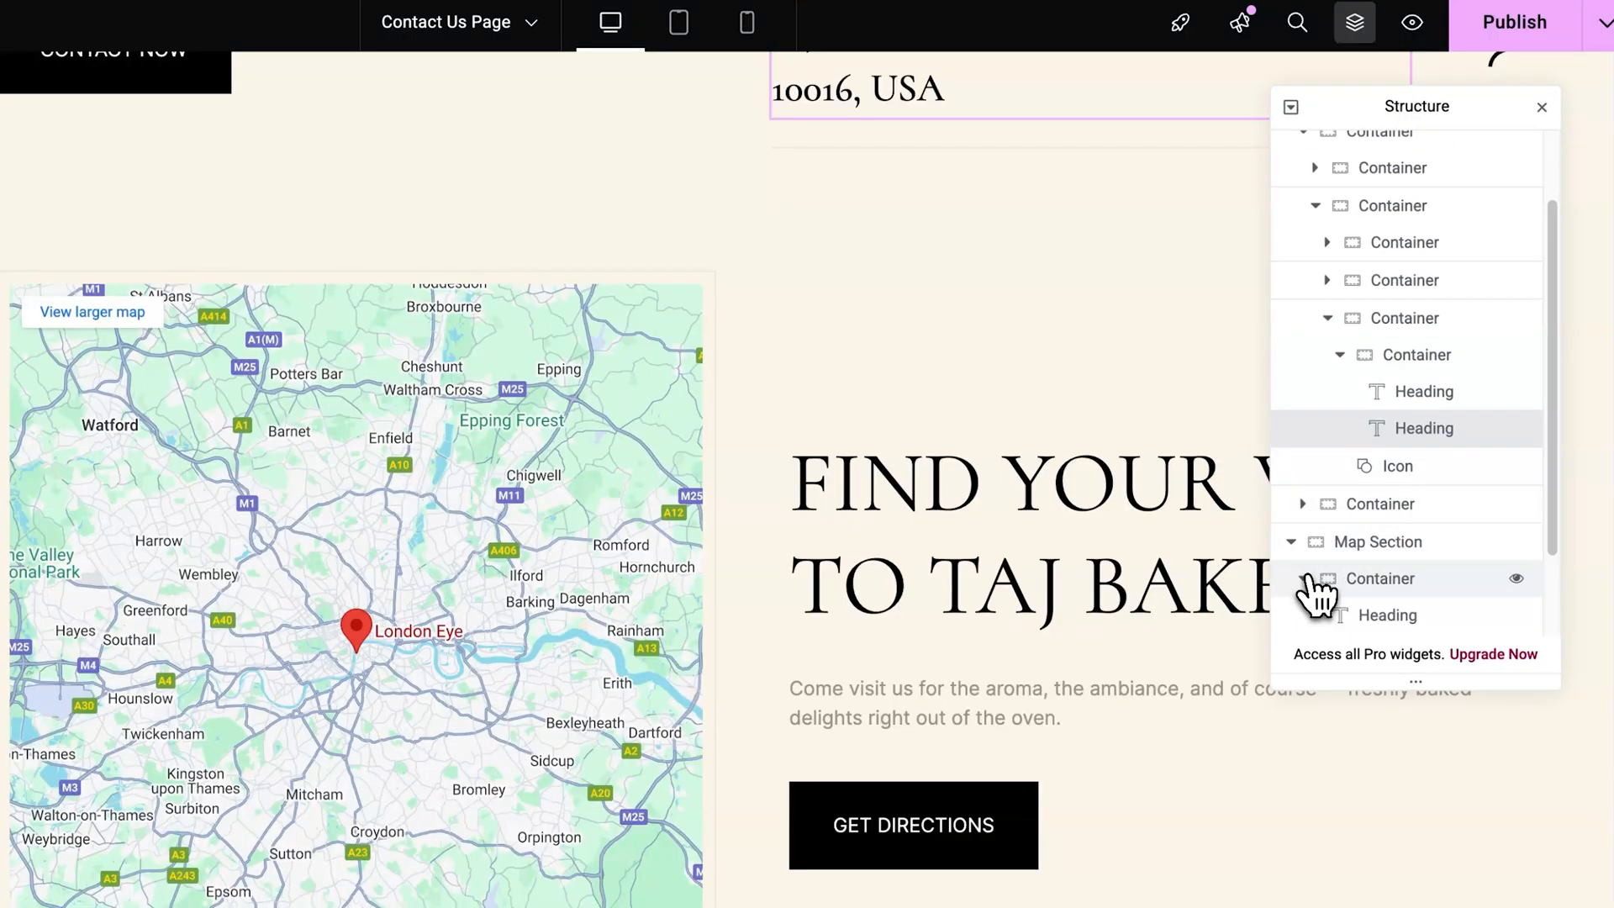
{"action": "scroll", "coordinate": [1316, 595], "scroll_direction": "down", "scroll_amount": 1}
{"action": "left_click", "coordinate": [1304, 435]}
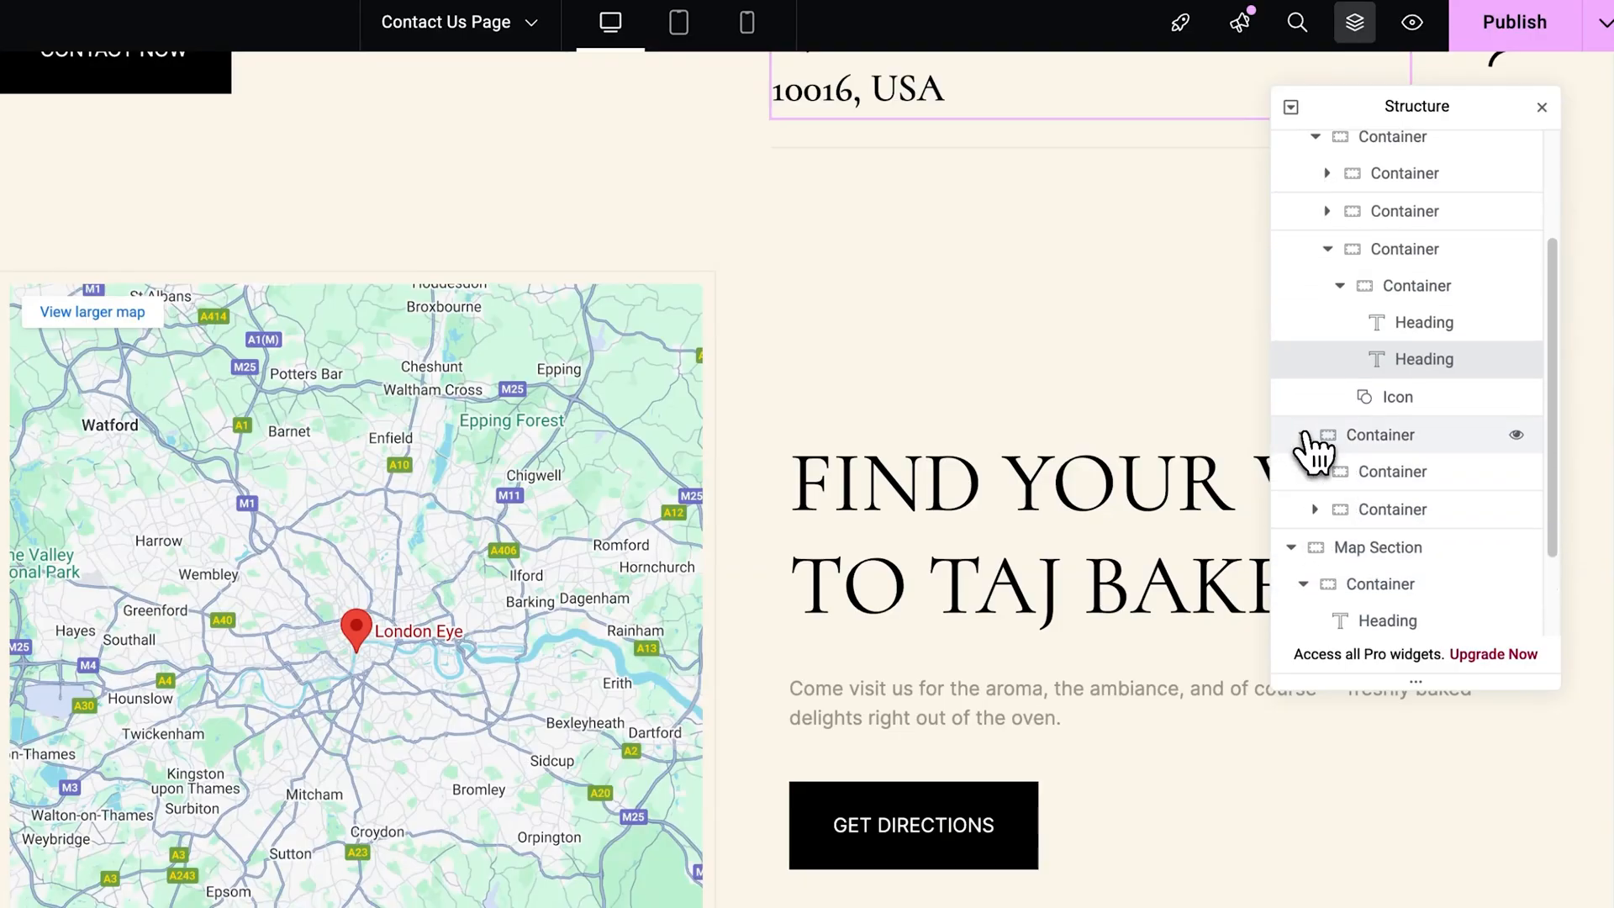
{"action": "left_click", "coordinate": [1316, 472]}
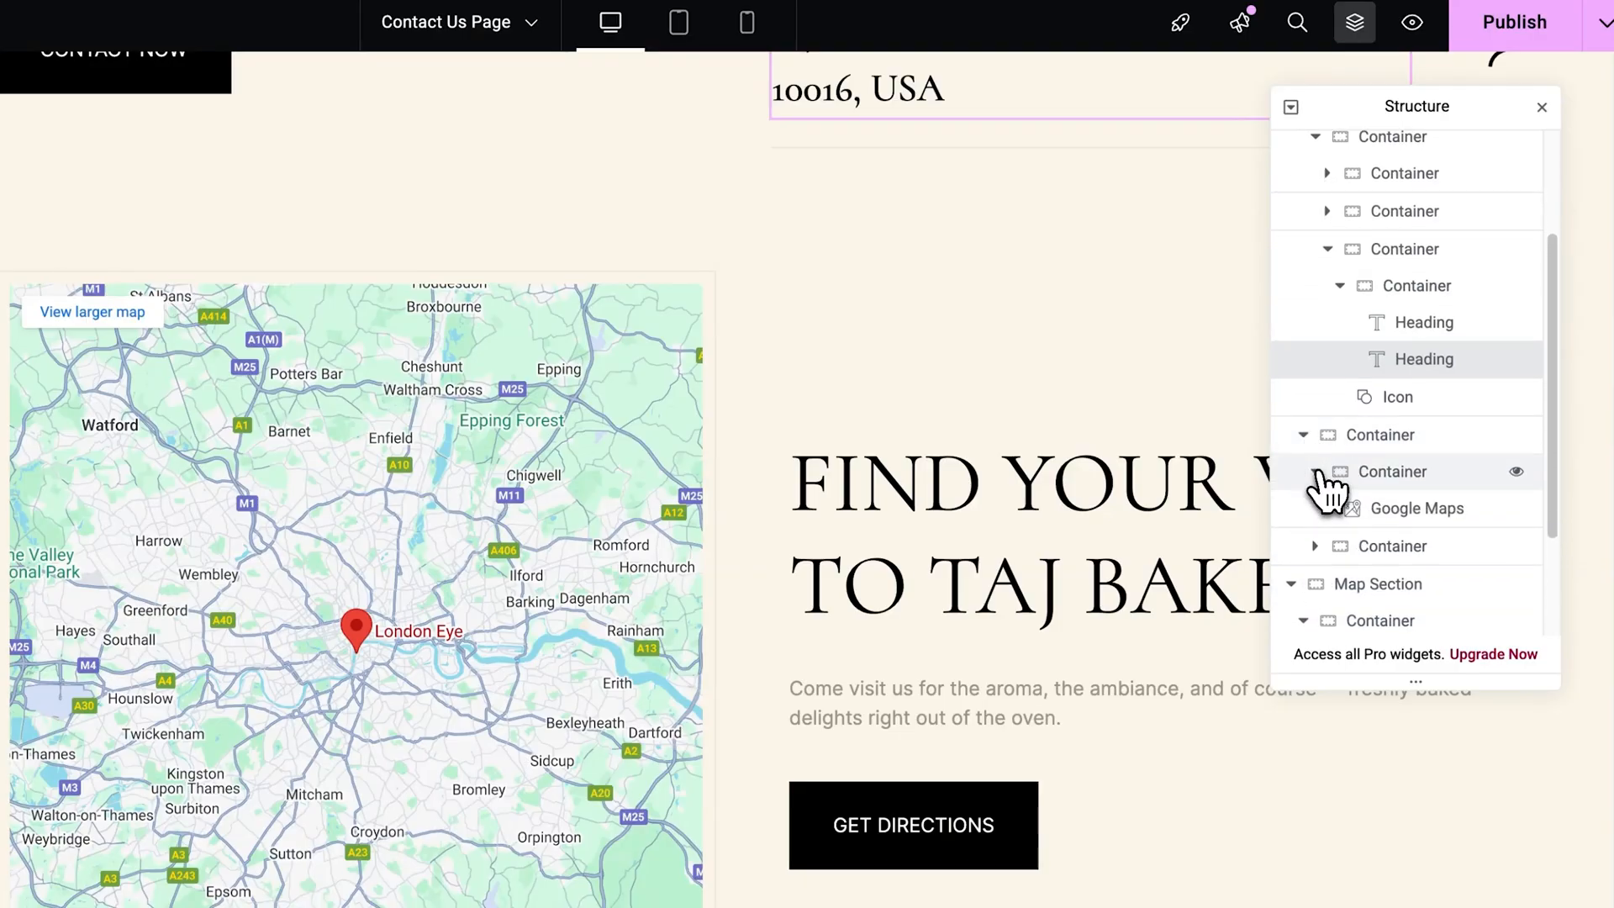
{"action": "left_click", "coordinate": [1443, 524]}
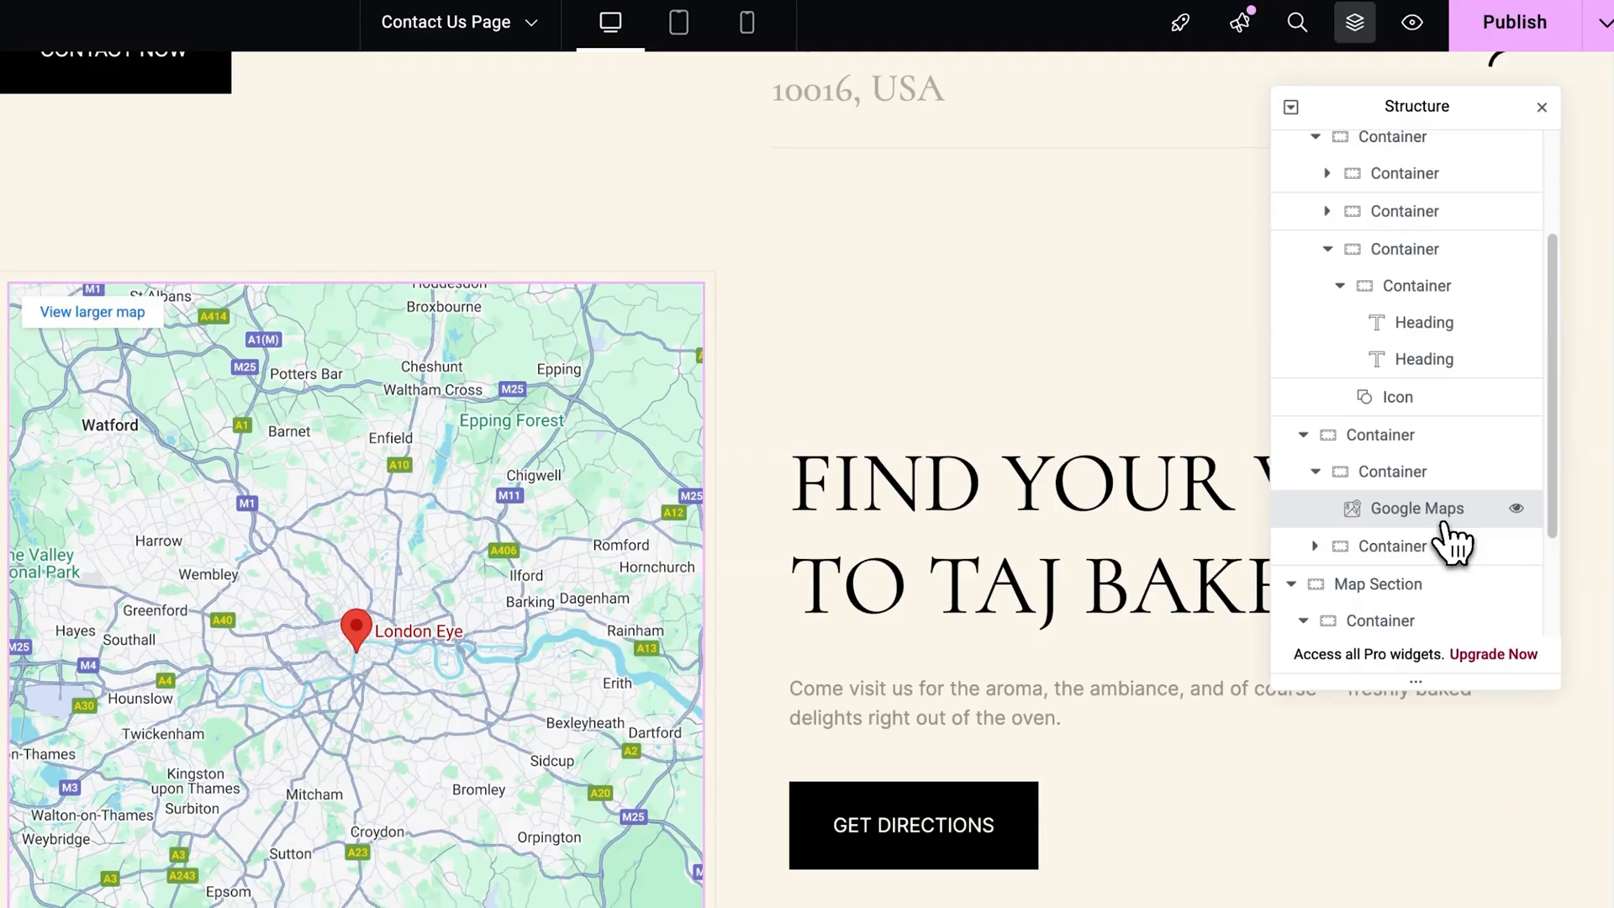
Set the Google Maps location to the bakery's new street address and close the page structure.
{"action": "triple_click", "coordinate": [50, 386]}
{"action": "type", "text": "245 Lexington Ave, New york"}
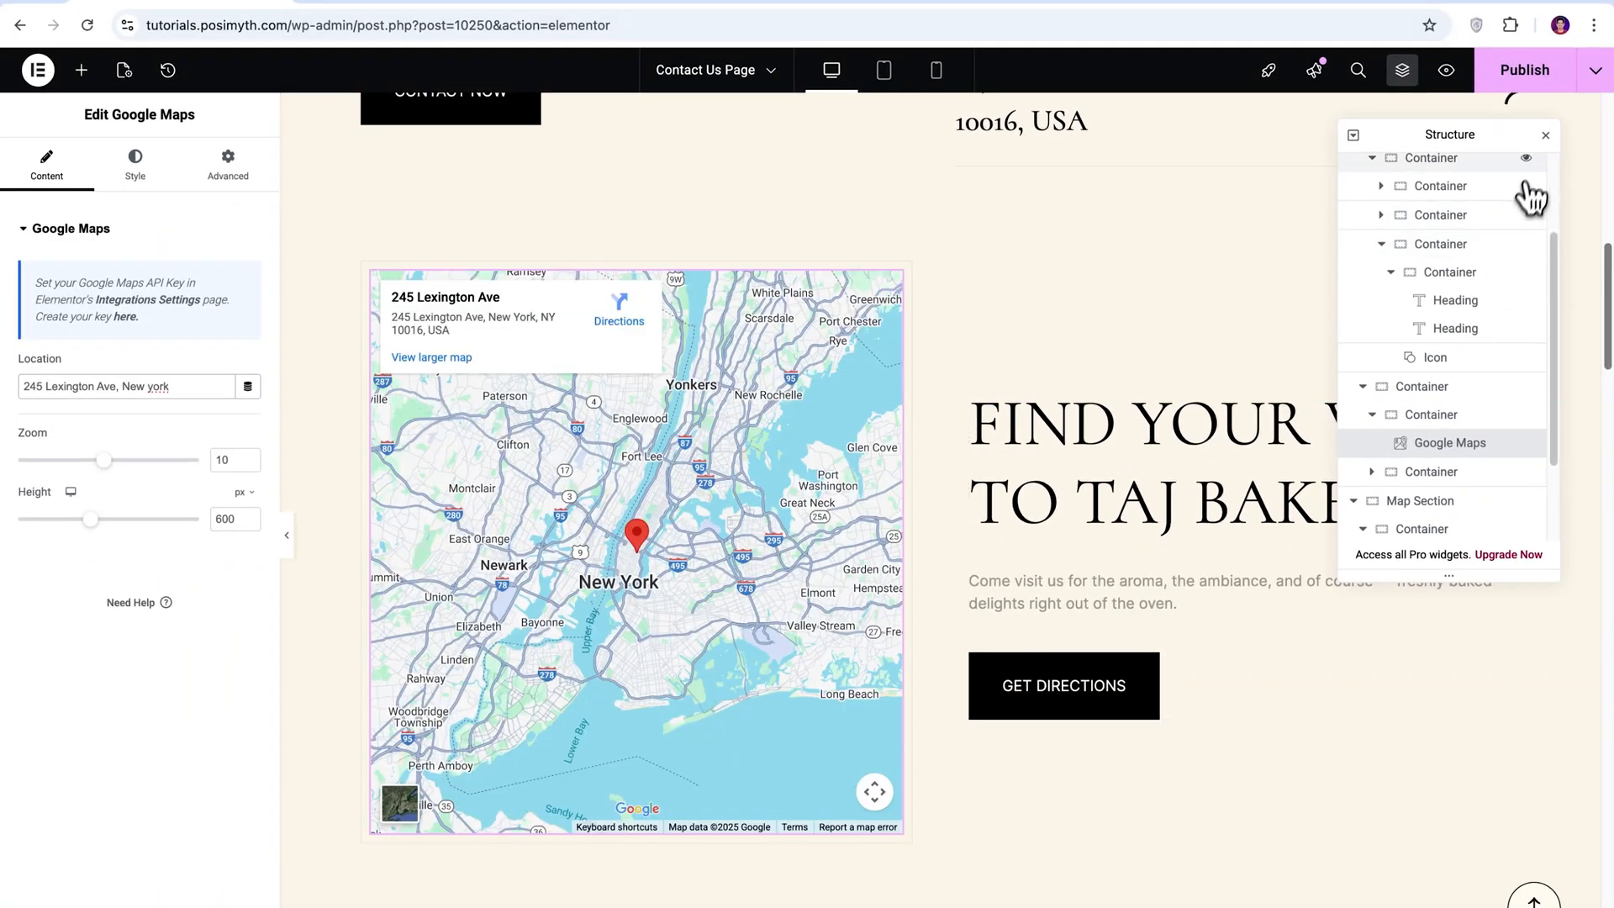
{"action": "left_click", "coordinate": [1545, 136]}
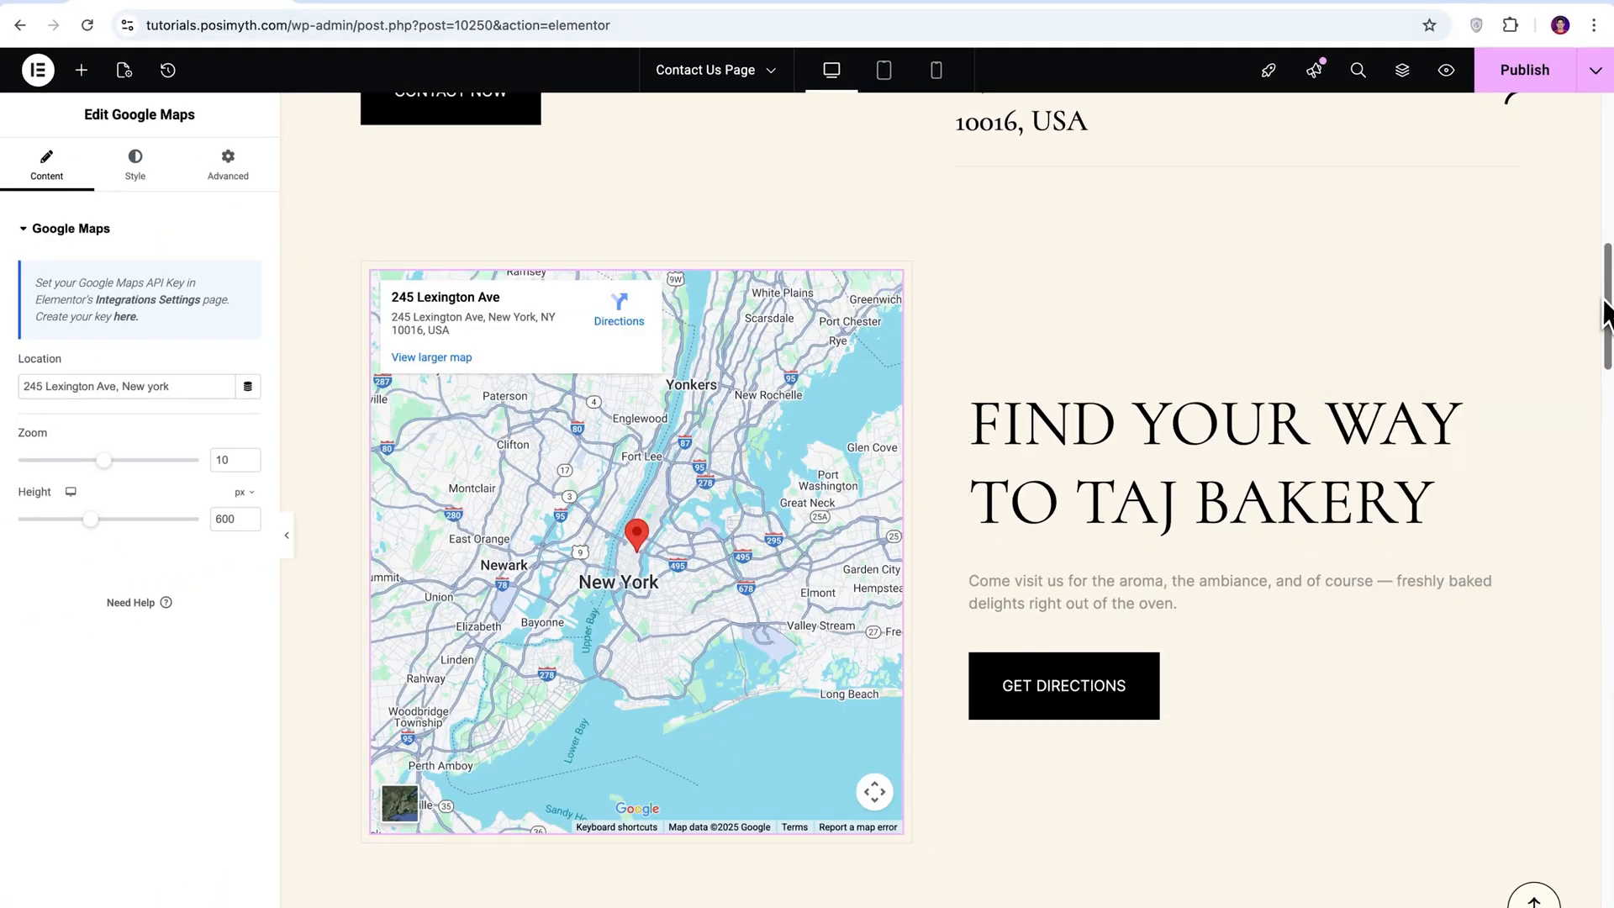
In the Frequently Crumbled Questions accordion, move "Do you deliver to my location?" to second place and delete the custom cake orders question.
{"action": "left_click_drag", "start_coordinate": [1607, 311], "coordinate": [1611, 549]}
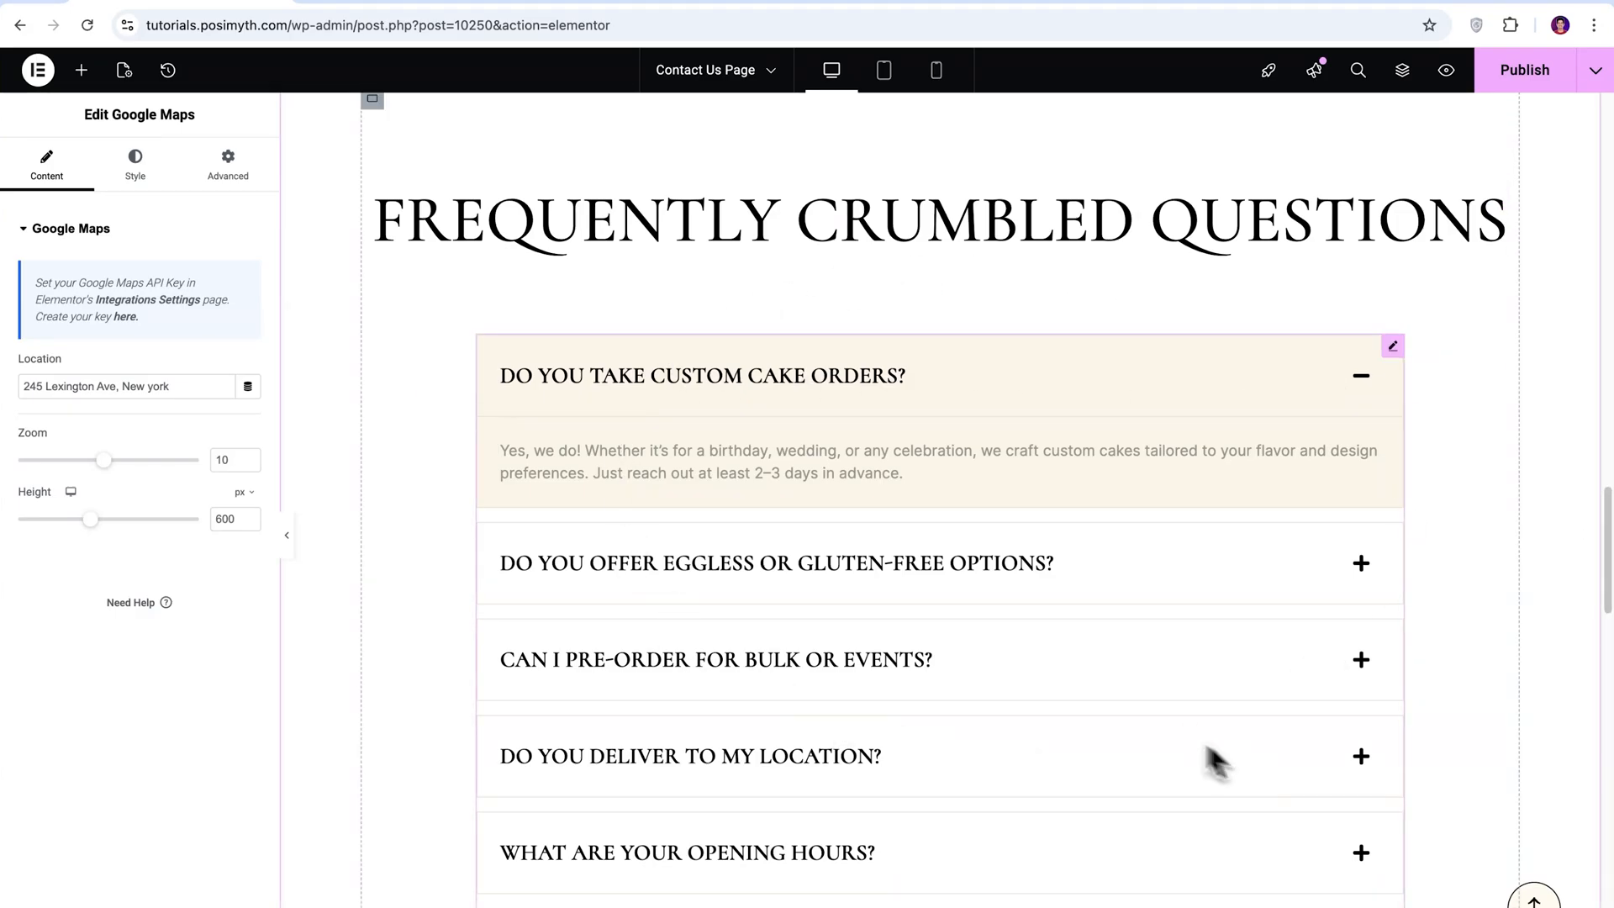
{"action": "left_click", "coordinate": [930, 400]}
{"action": "scroll", "coordinate": [930, 400], "scroll_direction": "up", "scroll_amount": 1}
{"action": "left_click_drag", "start_coordinate": [164, 559], "coordinate": [118, 472]}
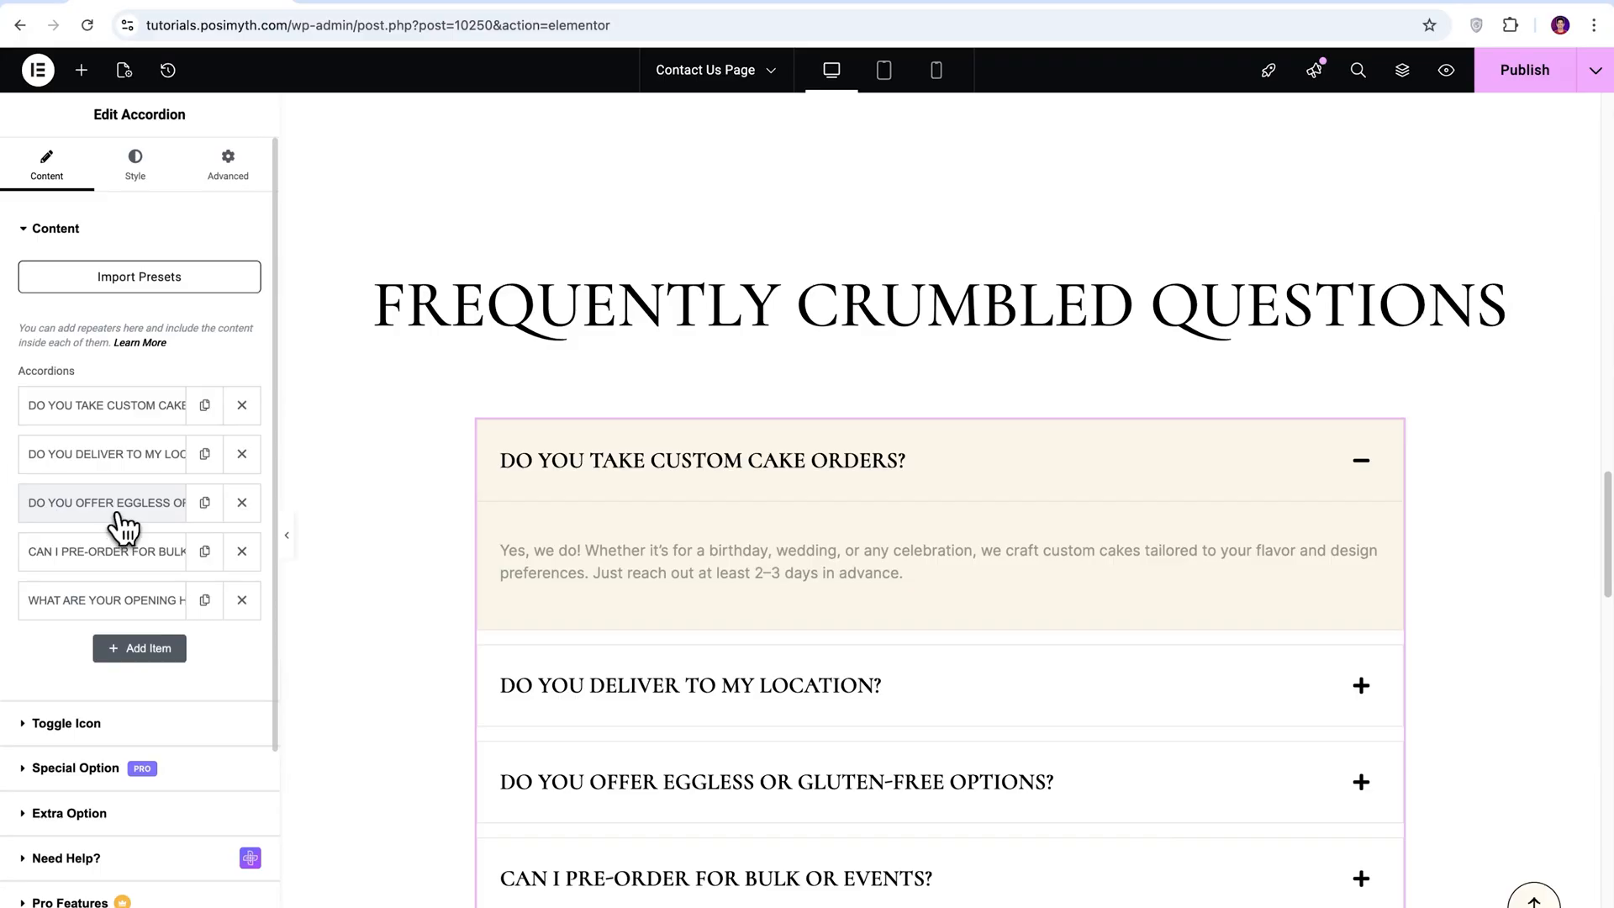
{"action": "left_click", "coordinate": [242, 407]}
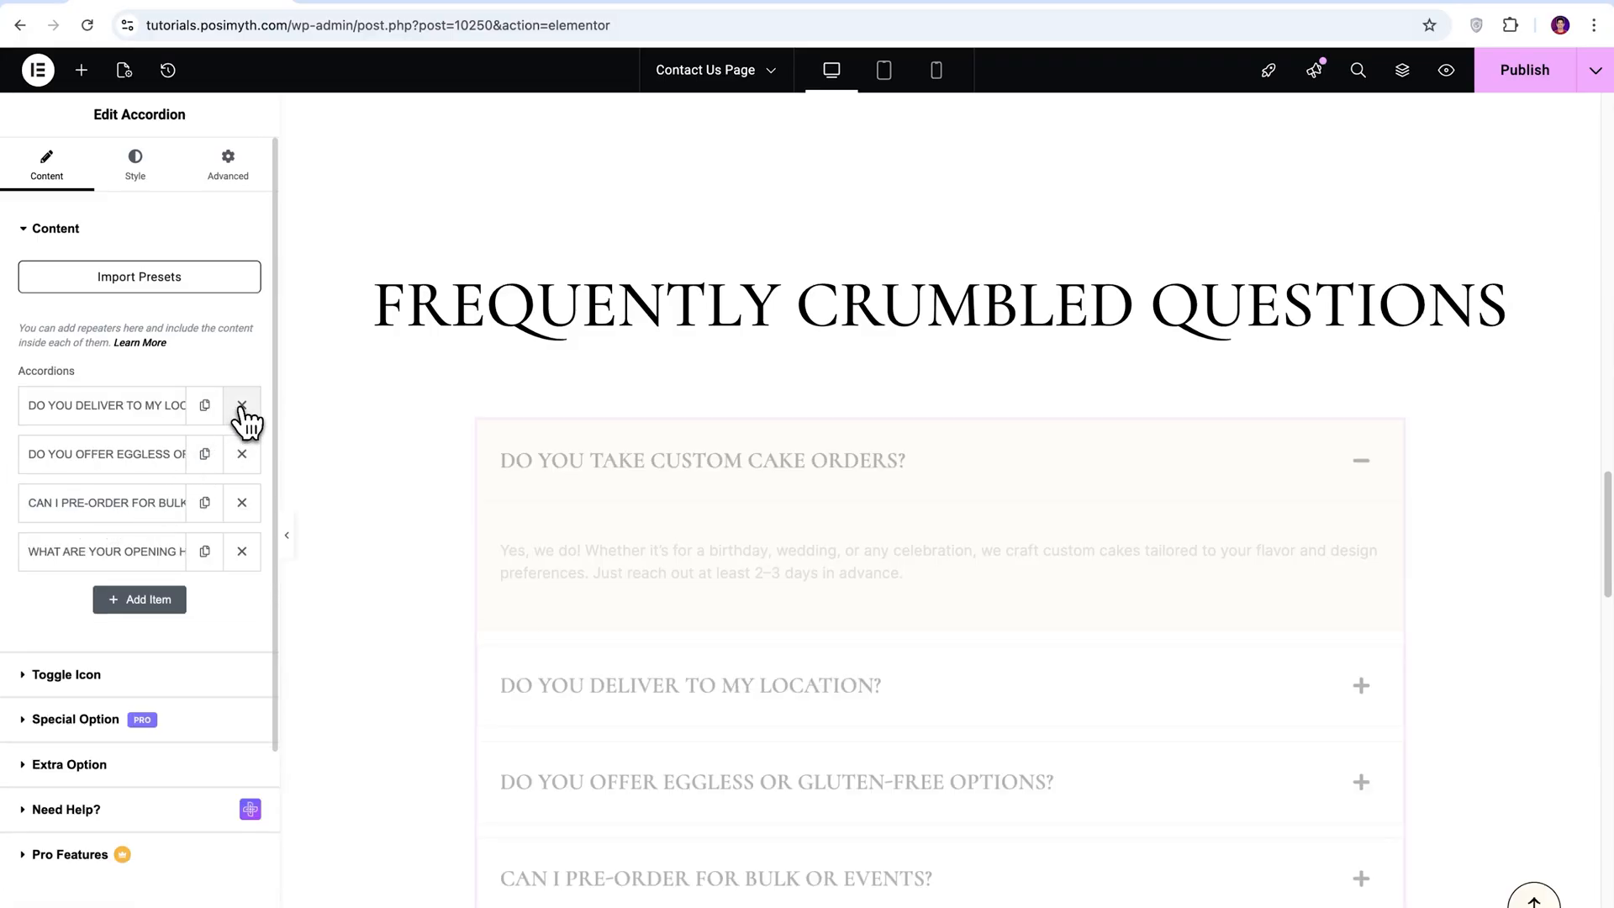
Add a new accordion item titled "Can I place an order for the same day?".
{"action": "left_click", "coordinate": [122, 599]}
{"action": "scroll", "coordinate": [360, 637], "scroll_direction": "down", "scroll_amount": 1}
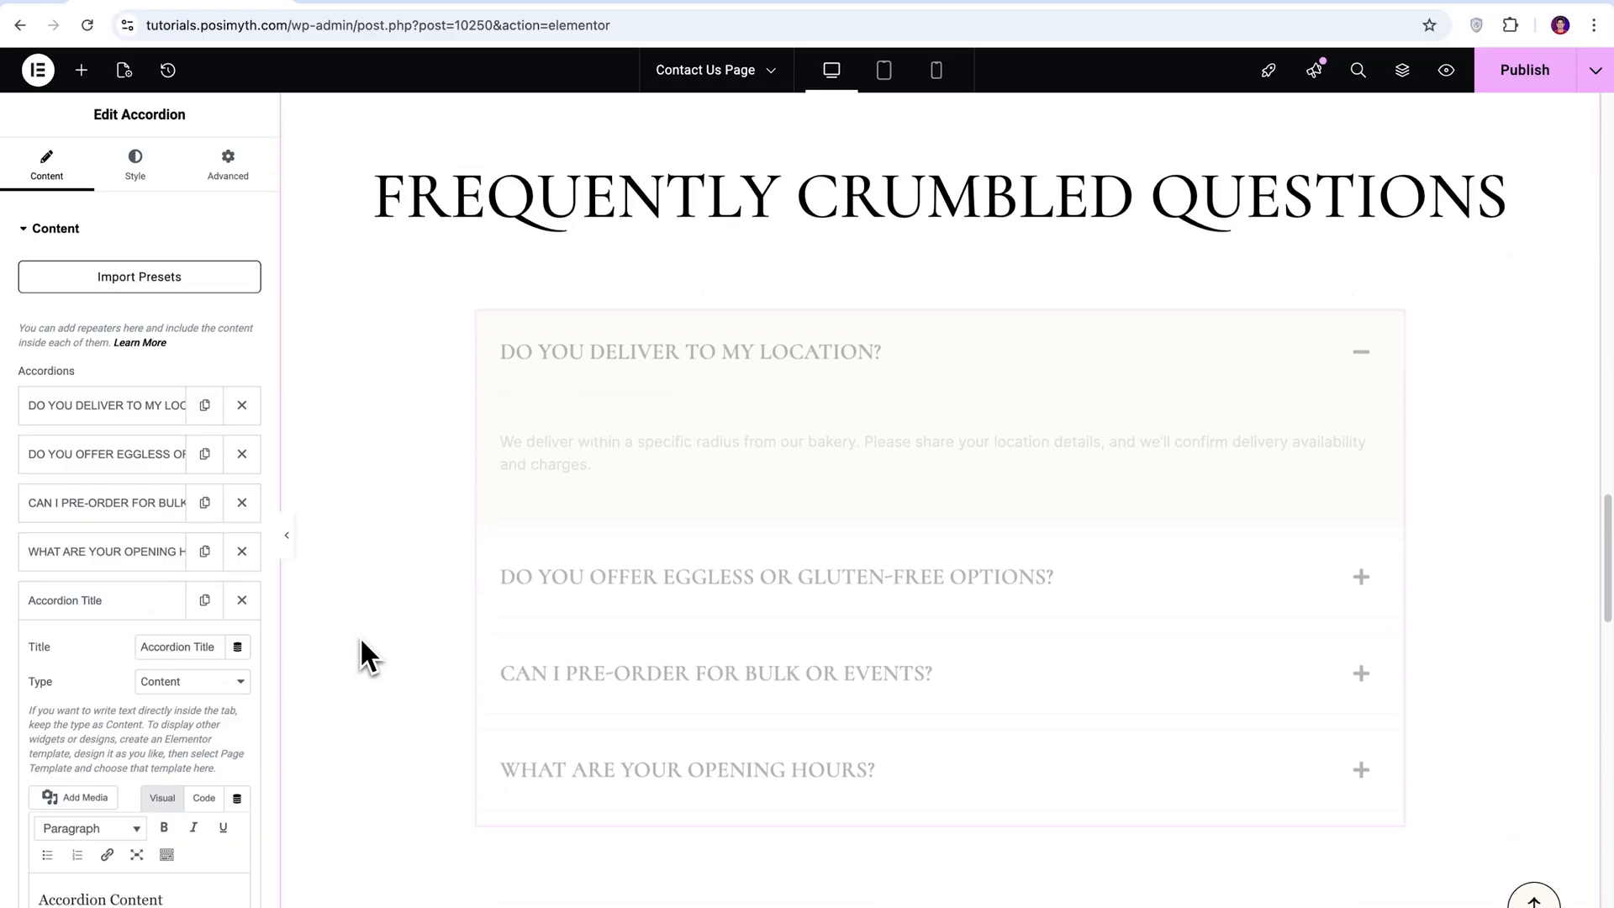
{"action": "left_click_drag", "start_coordinate": [220, 648], "coordinate": [129, 649]}
{"action": "type", "text": "Can I place an order"}
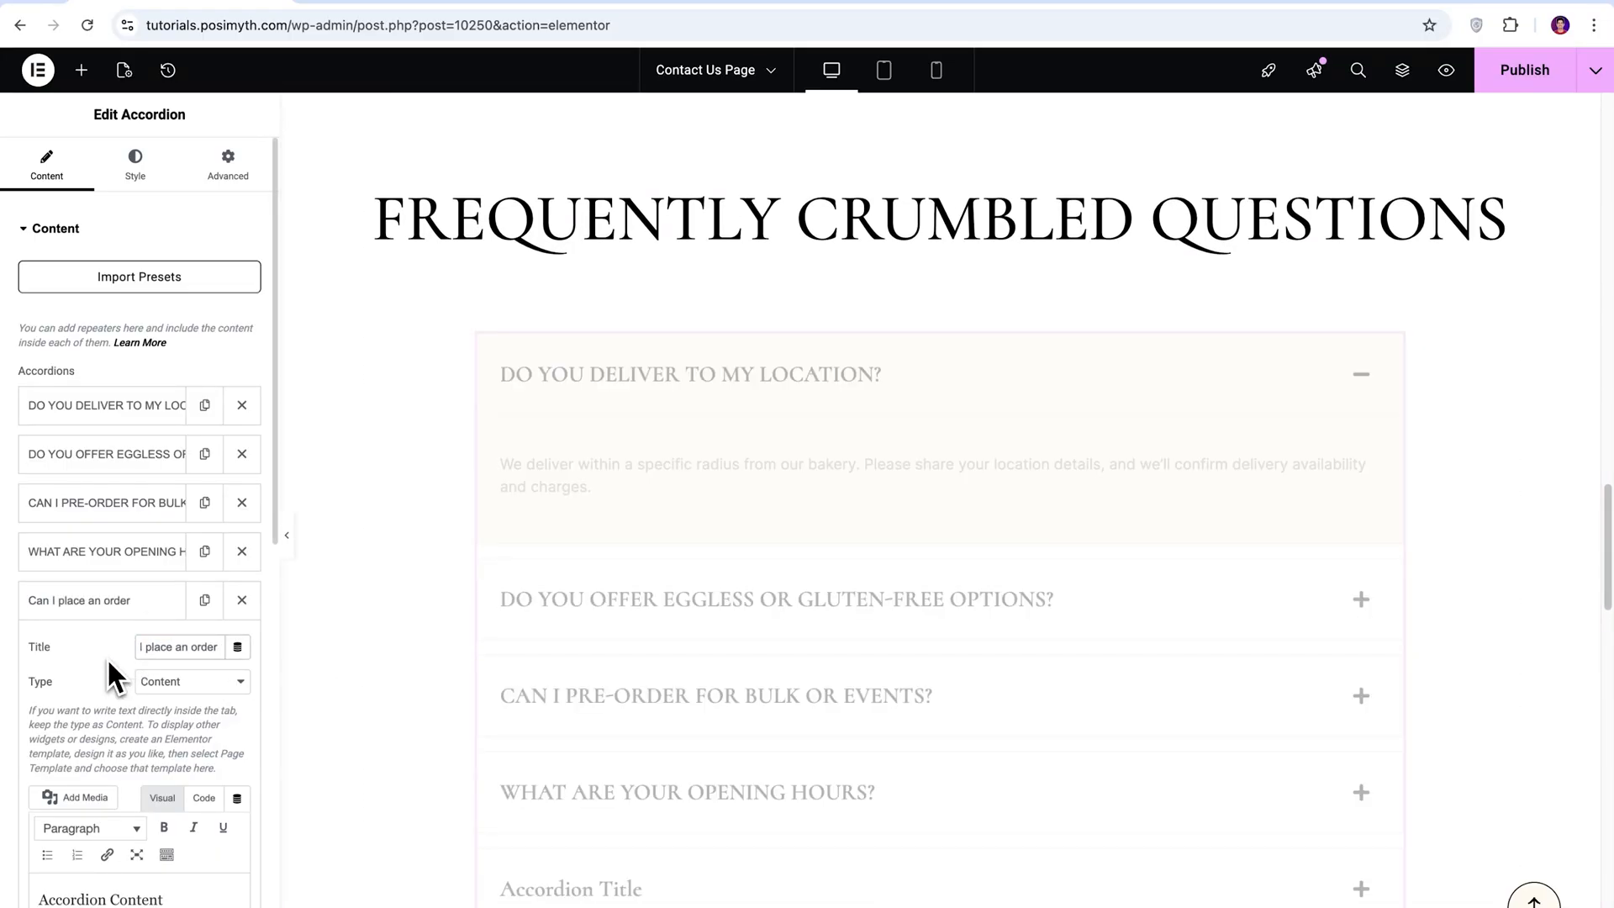
{"action": "type", "text": " for the same day?"}
Write the new item's answer: same-day orders for most items placed before 2 PM; custom cakes or large orders may need at least 24 hours' notice.
{"action": "left_click_drag", "start_coordinate": [274, 516], "coordinate": [263, 682]}
{"action": "left_click_drag", "start_coordinate": [168, 563], "coordinate": [11, 575]}
{"action": "key", "text": "BackSpace"}
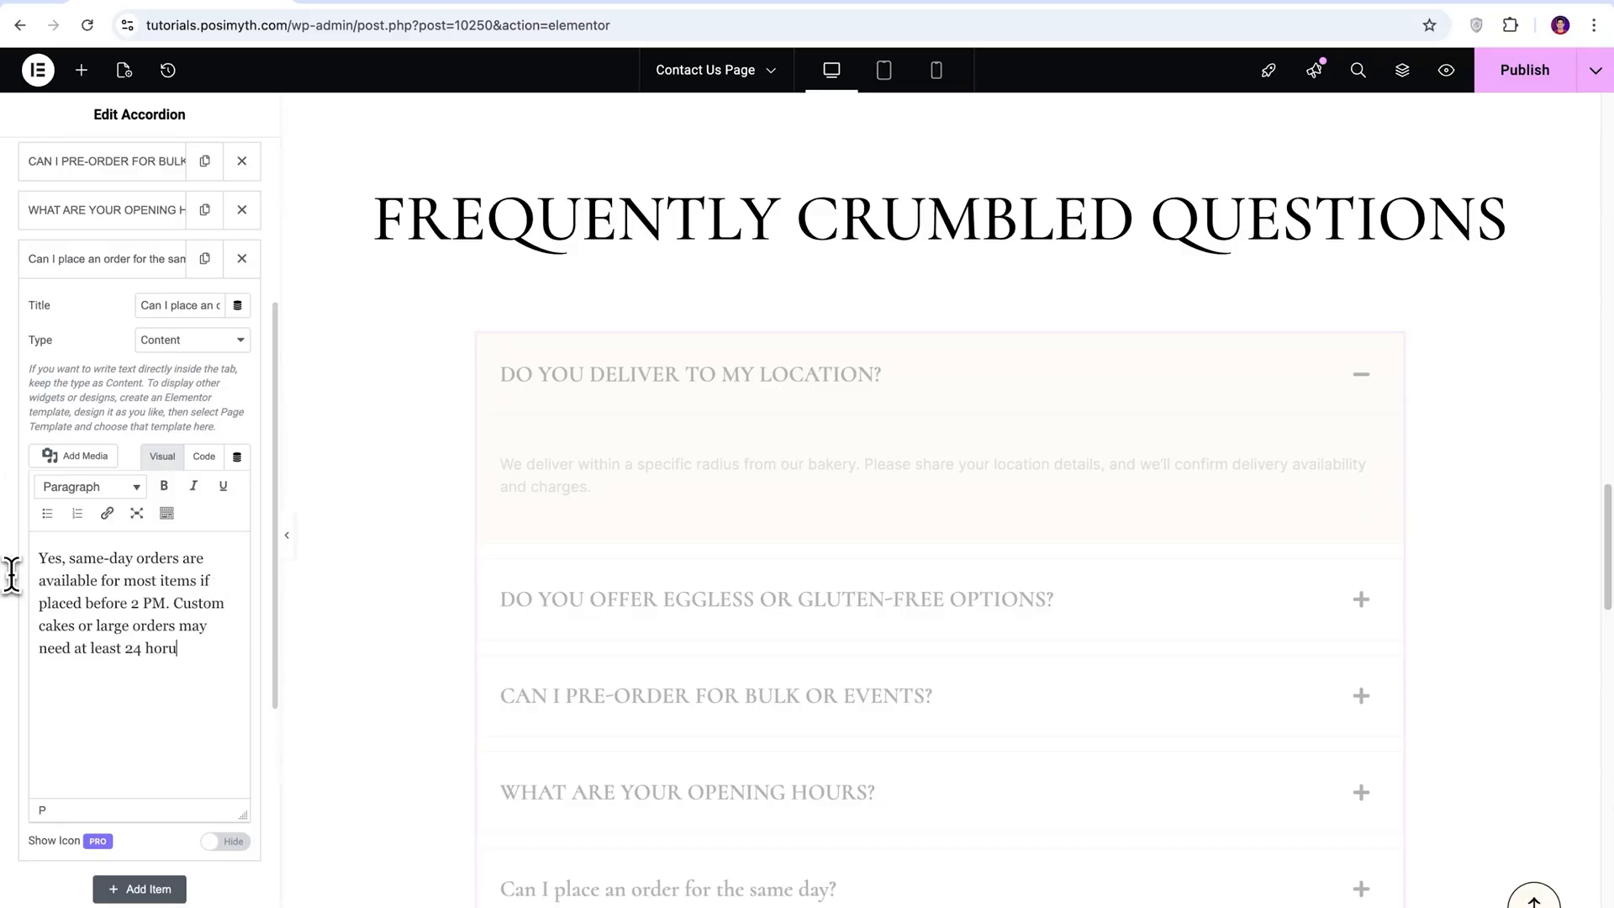
{"action": "type", "text": "."}
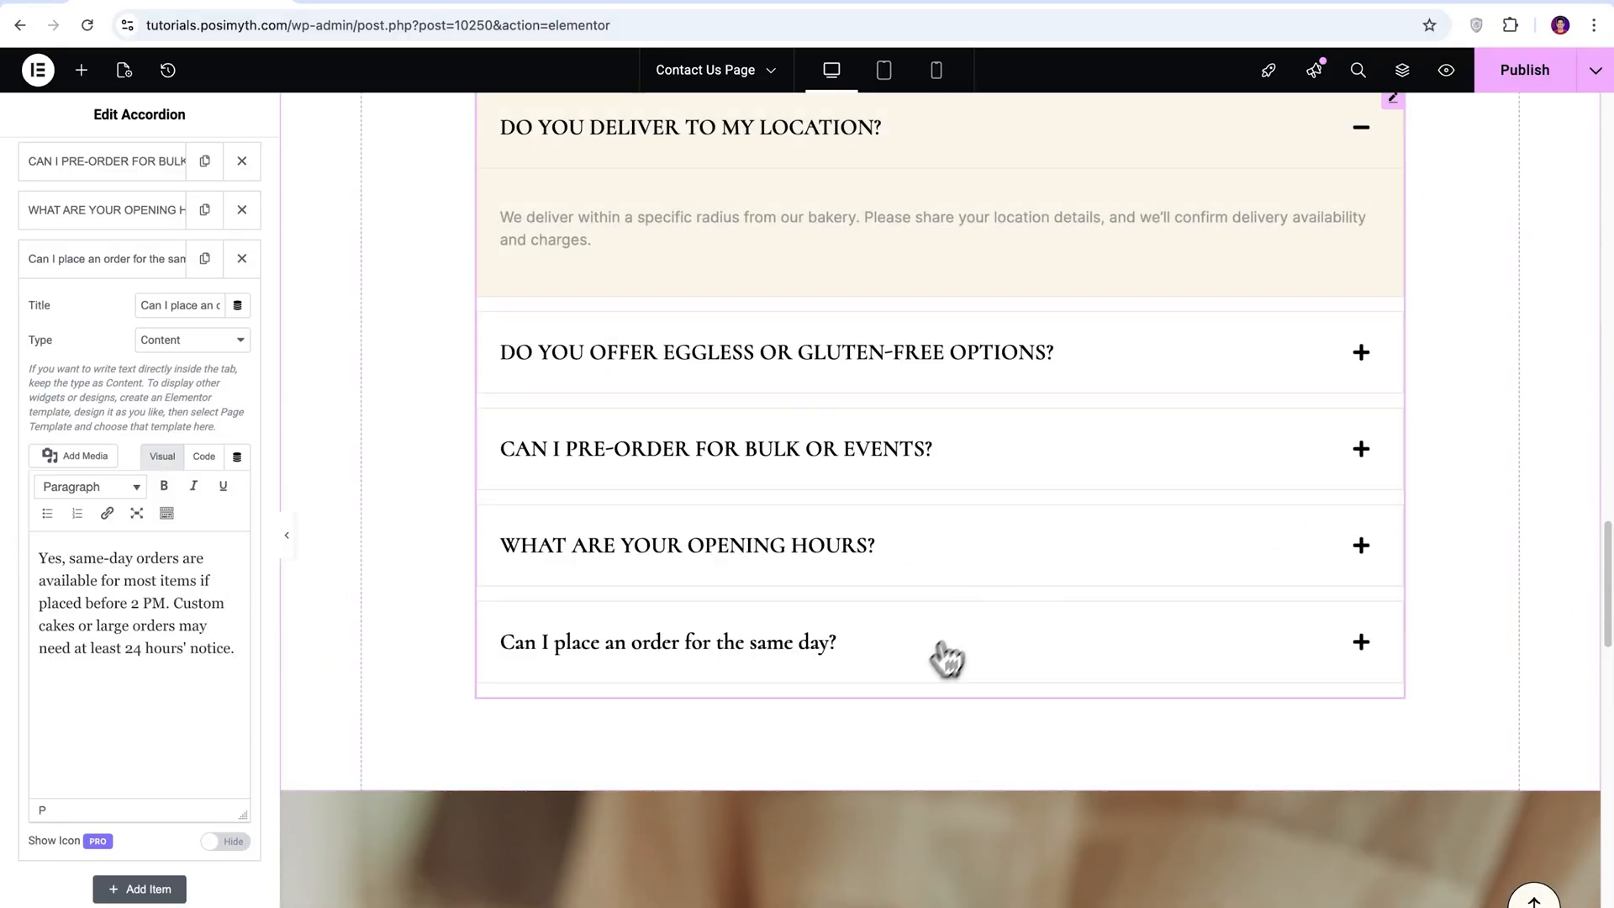
Retype the new item's title in capitals as "CAN I PLACE AN ORDER FOR THE SAME DAY?" and collapse its settings.
{"action": "scroll", "coordinate": [1516, 521], "scroll_direction": "up", "scroll_amount": 1}
{"action": "left_click_drag", "start_coordinate": [141, 305], "coordinate": [280, 321]}
{"action": "key", "text": "Caps_Lock"}
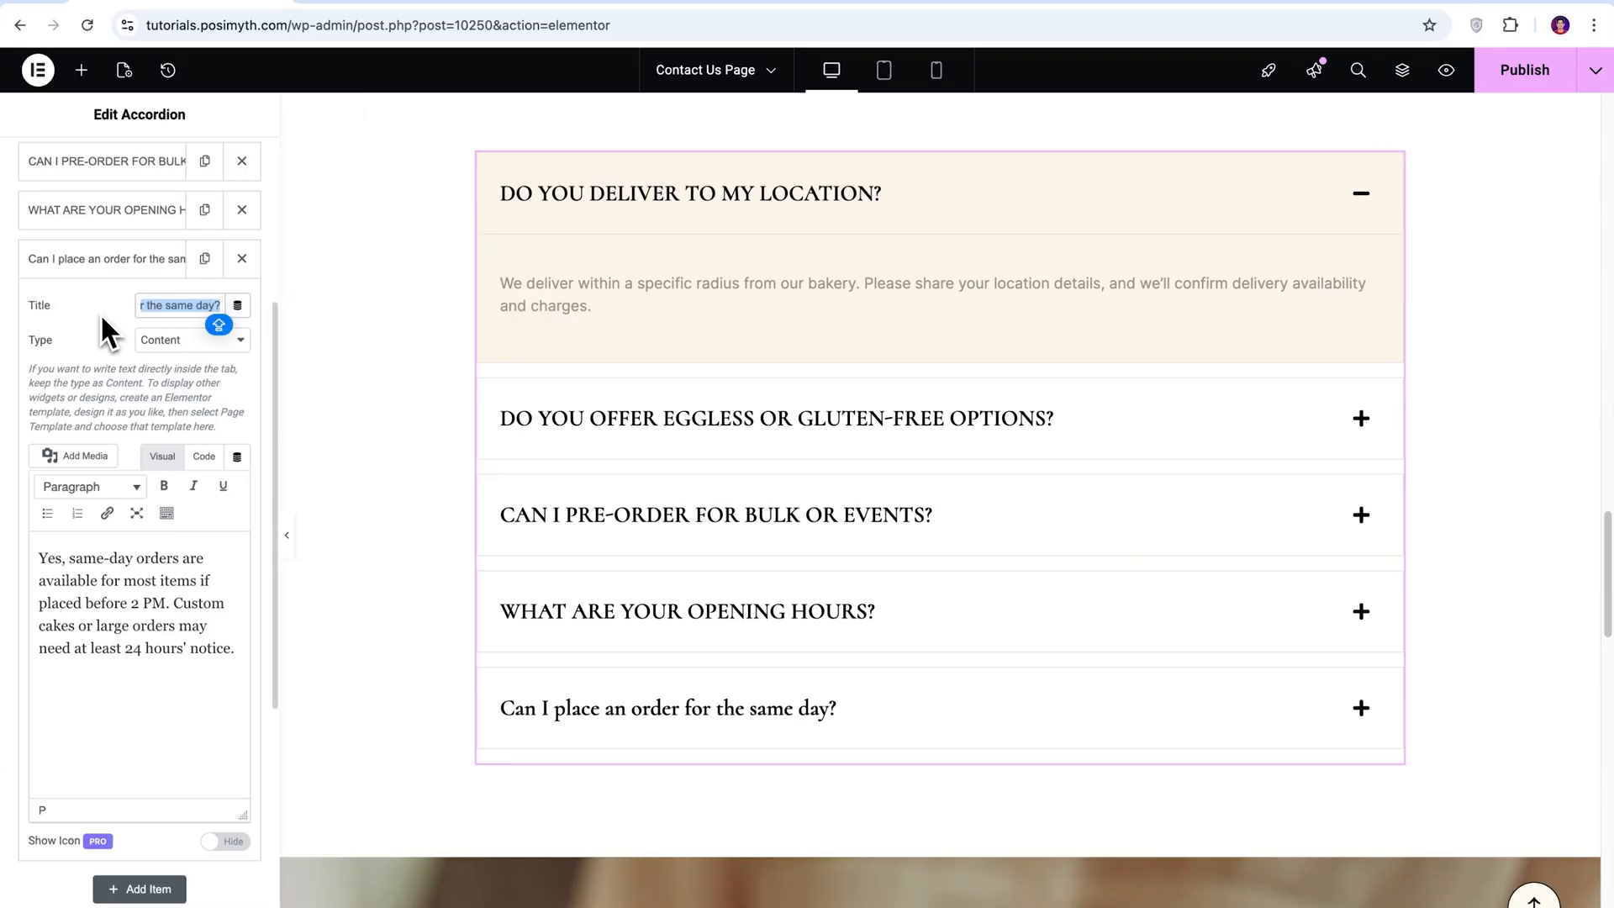
{"action": "type", "text": "CAN I PLACE AN ORDER FOR THE SAME DAY?"}
{"action": "left_click", "coordinate": [106, 261]}
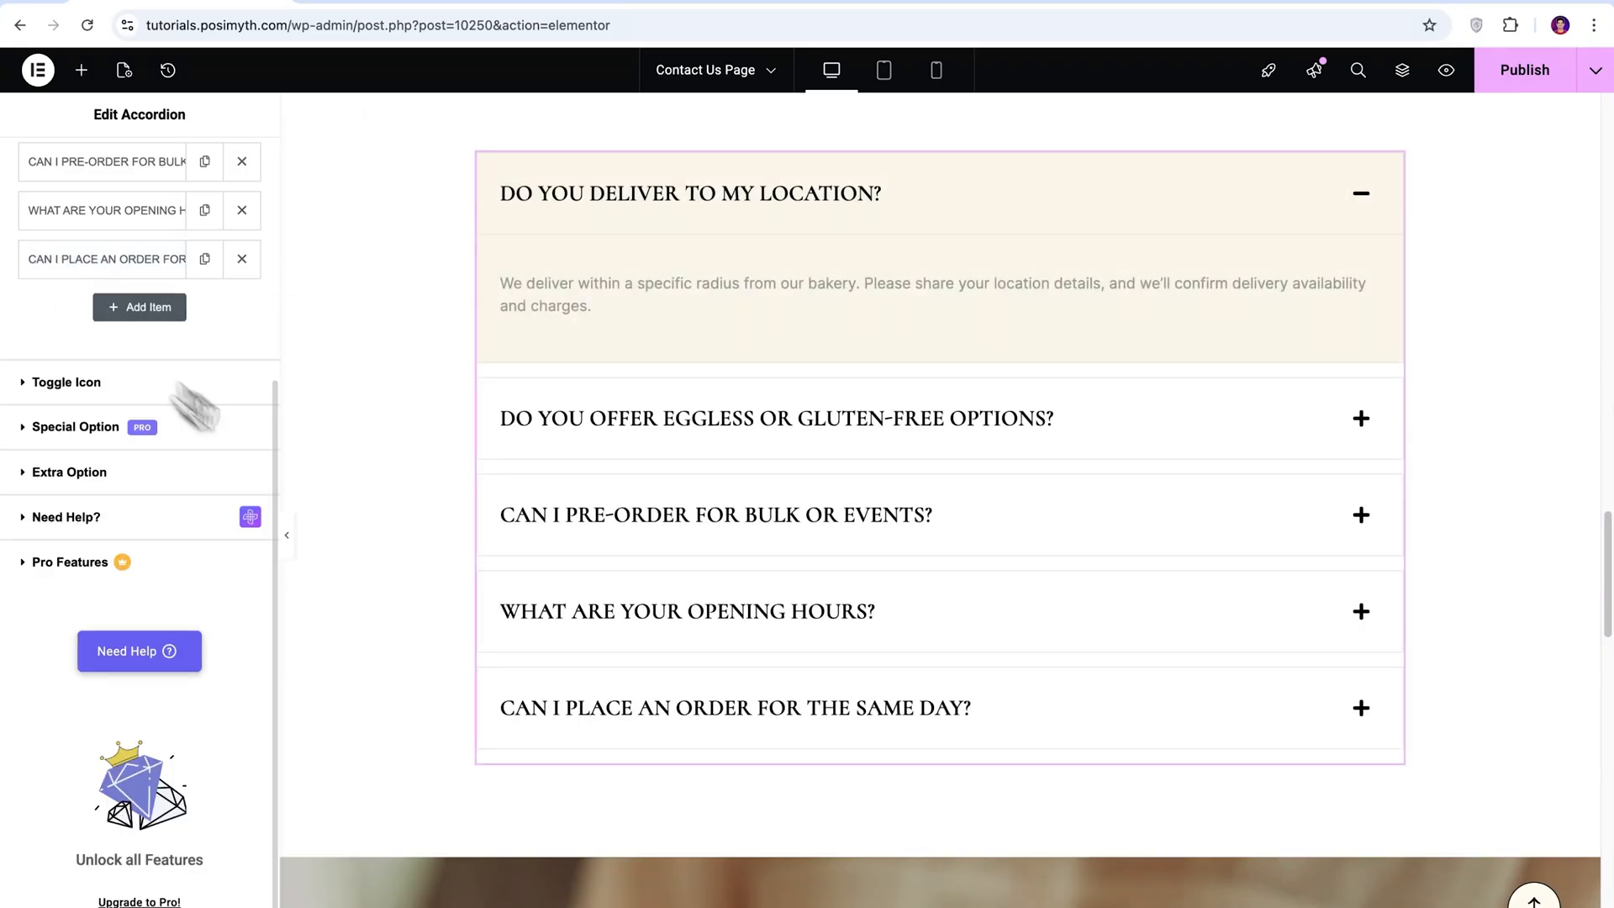
Collapse the delivery question on the canvas, review the page and publish the Contact Us Page.
{"action": "scroll", "coordinate": [1609, 630], "scroll_direction": "up", "scroll_amount": 2}
{"action": "left_click", "coordinate": [1361, 335]}
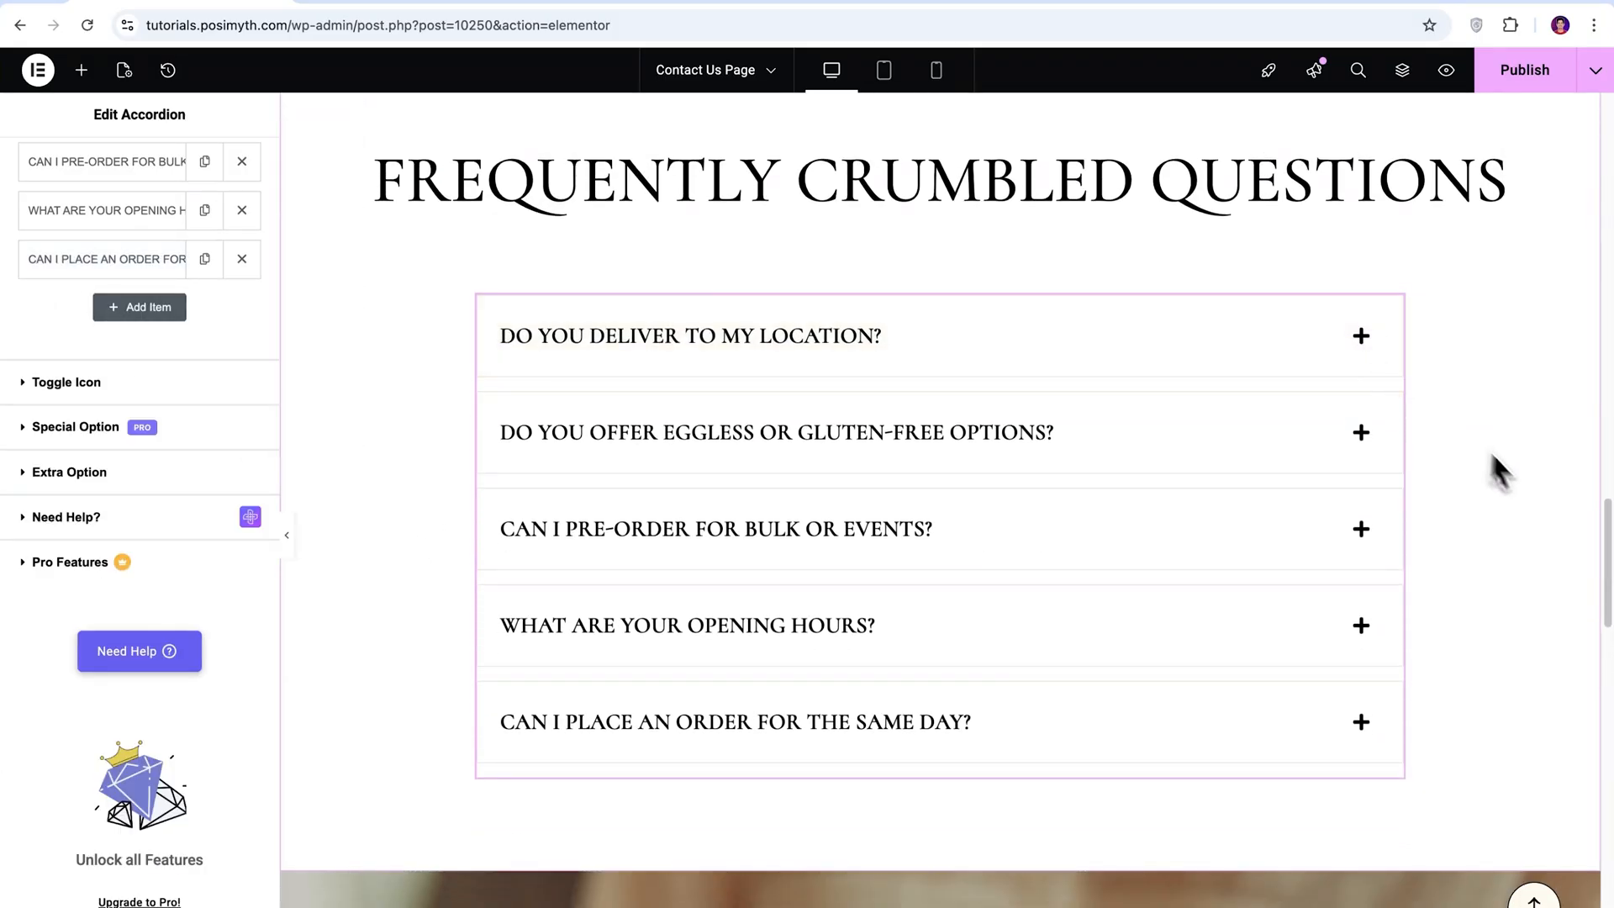
{"action": "scroll", "coordinate": [1550, 512], "scroll_direction": "up", "scroll_amount": 1}
{"action": "scroll", "coordinate": [1550, 512], "scroll_direction": "down", "scroll_amount": 1}
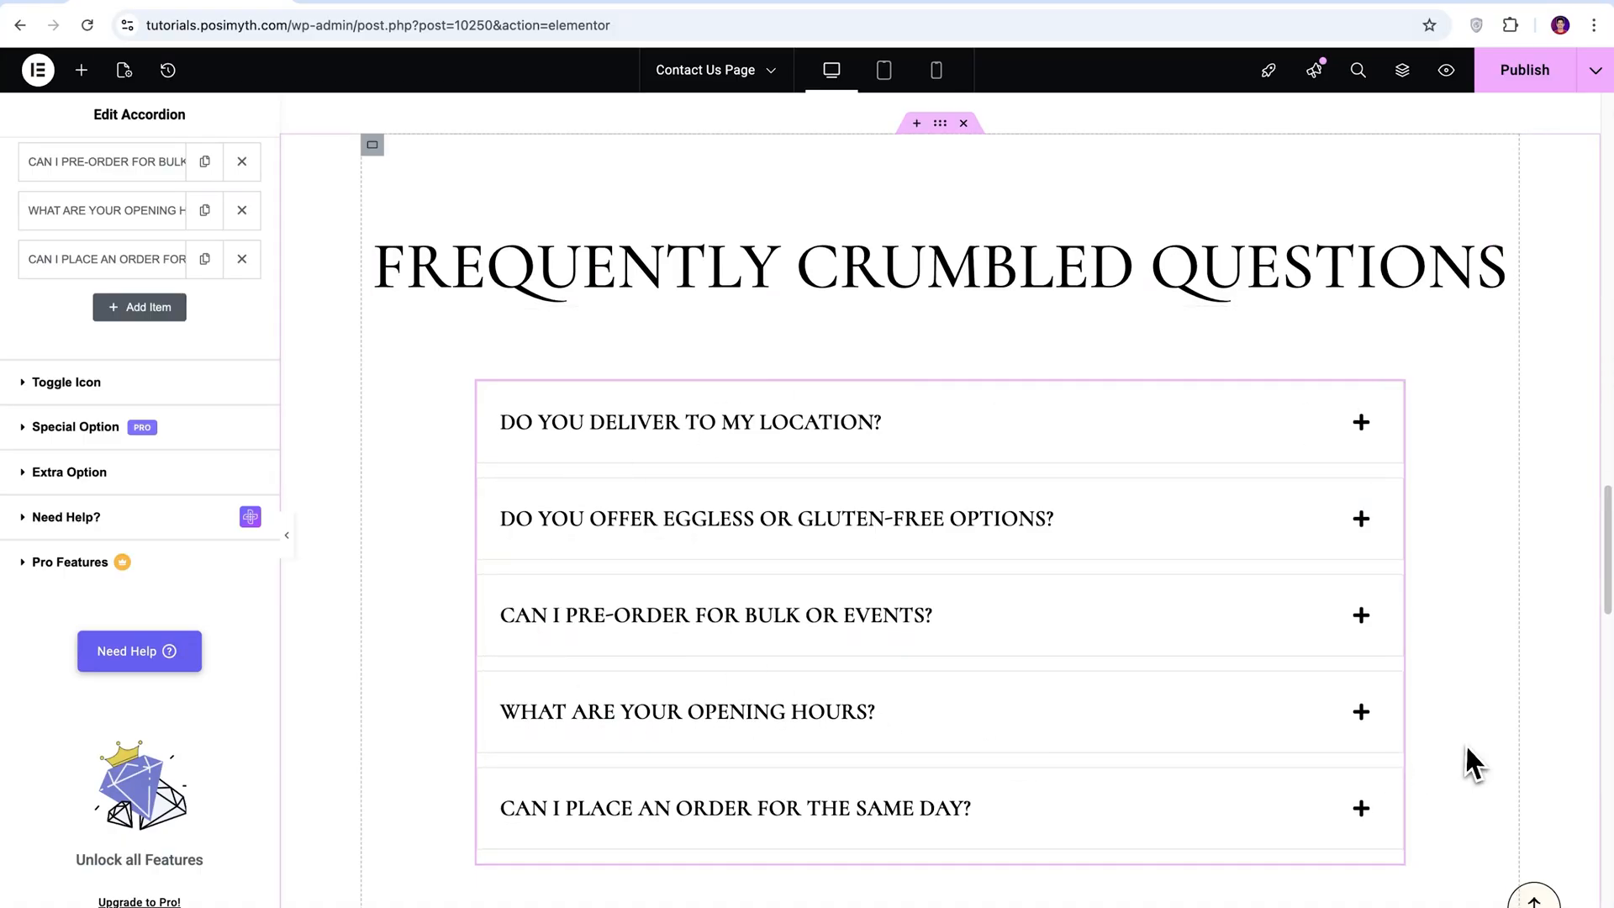
{"action": "scroll", "coordinate": [1465, 743], "scroll_direction": "down", "scroll_amount": 5}
{"action": "scroll", "coordinate": [1465, 743], "scroll_direction": "up", "scroll_amount": 15}
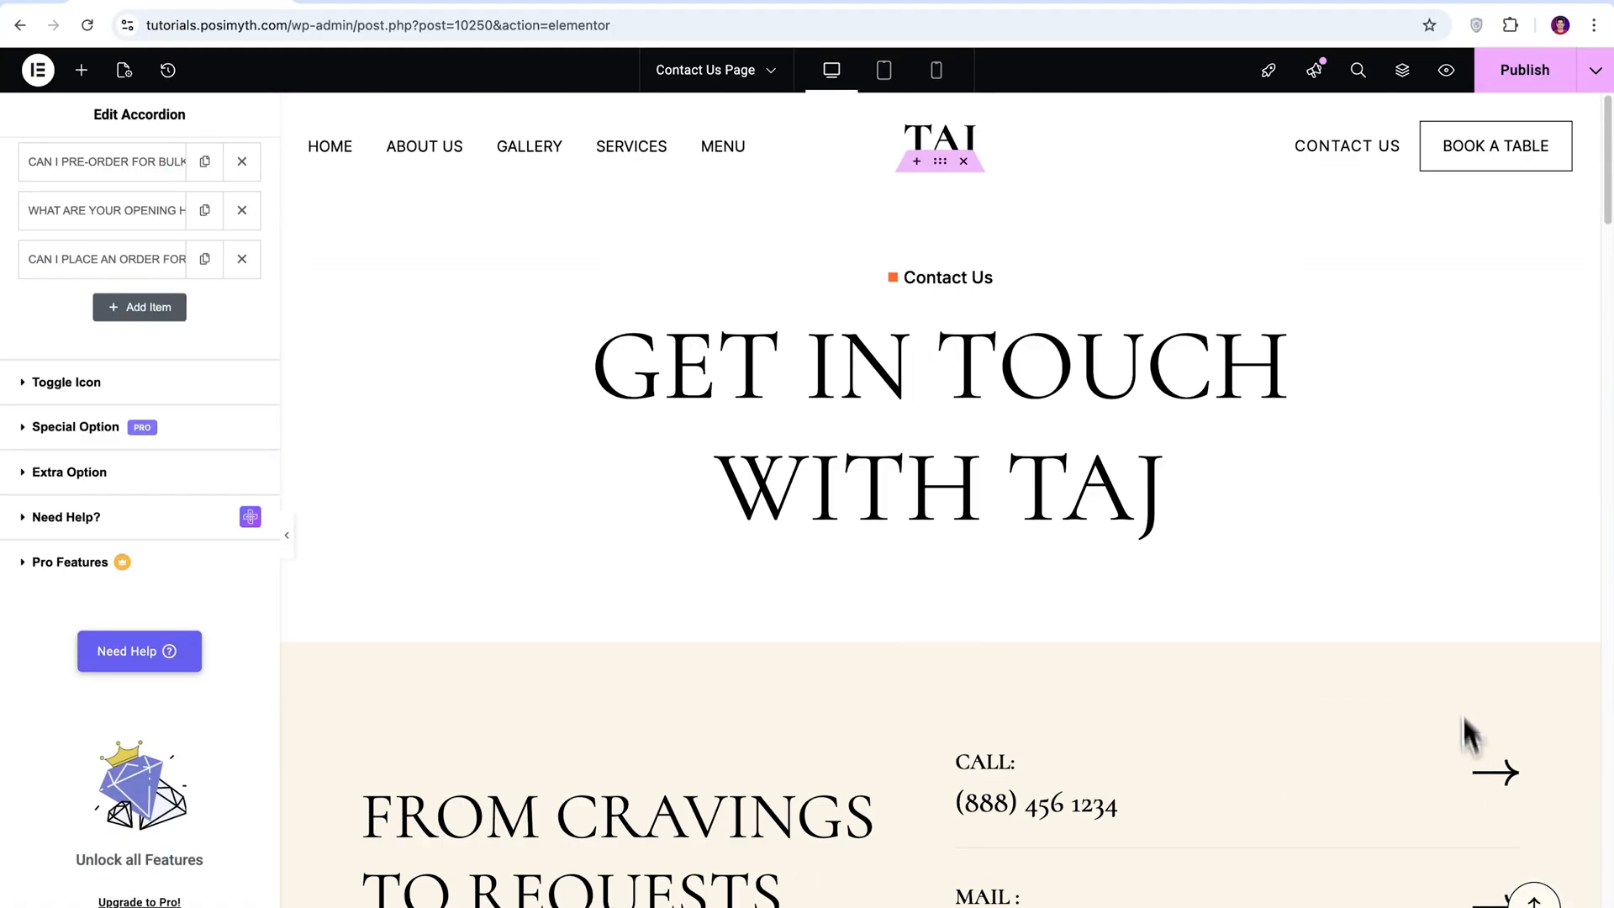
{"action": "left_click", "coordinate": [1524, 74]}
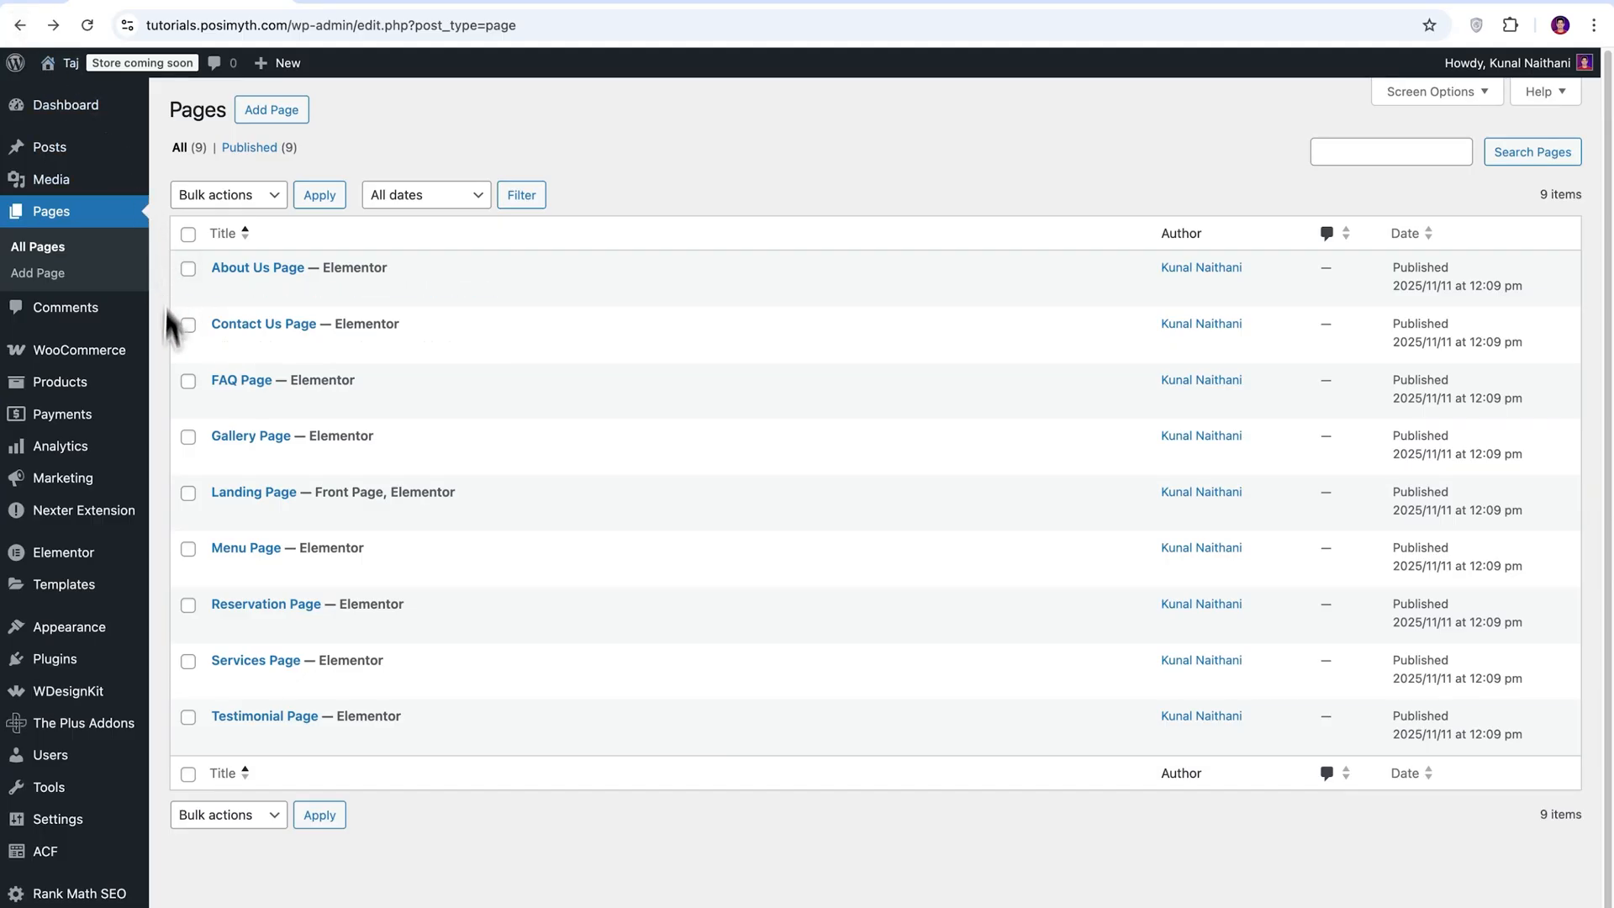
Open the Header template from Nexter Extension's Theme Builder for editing in Elementor.
{"action": "mouse_move", "coordinate": [84, 518]}
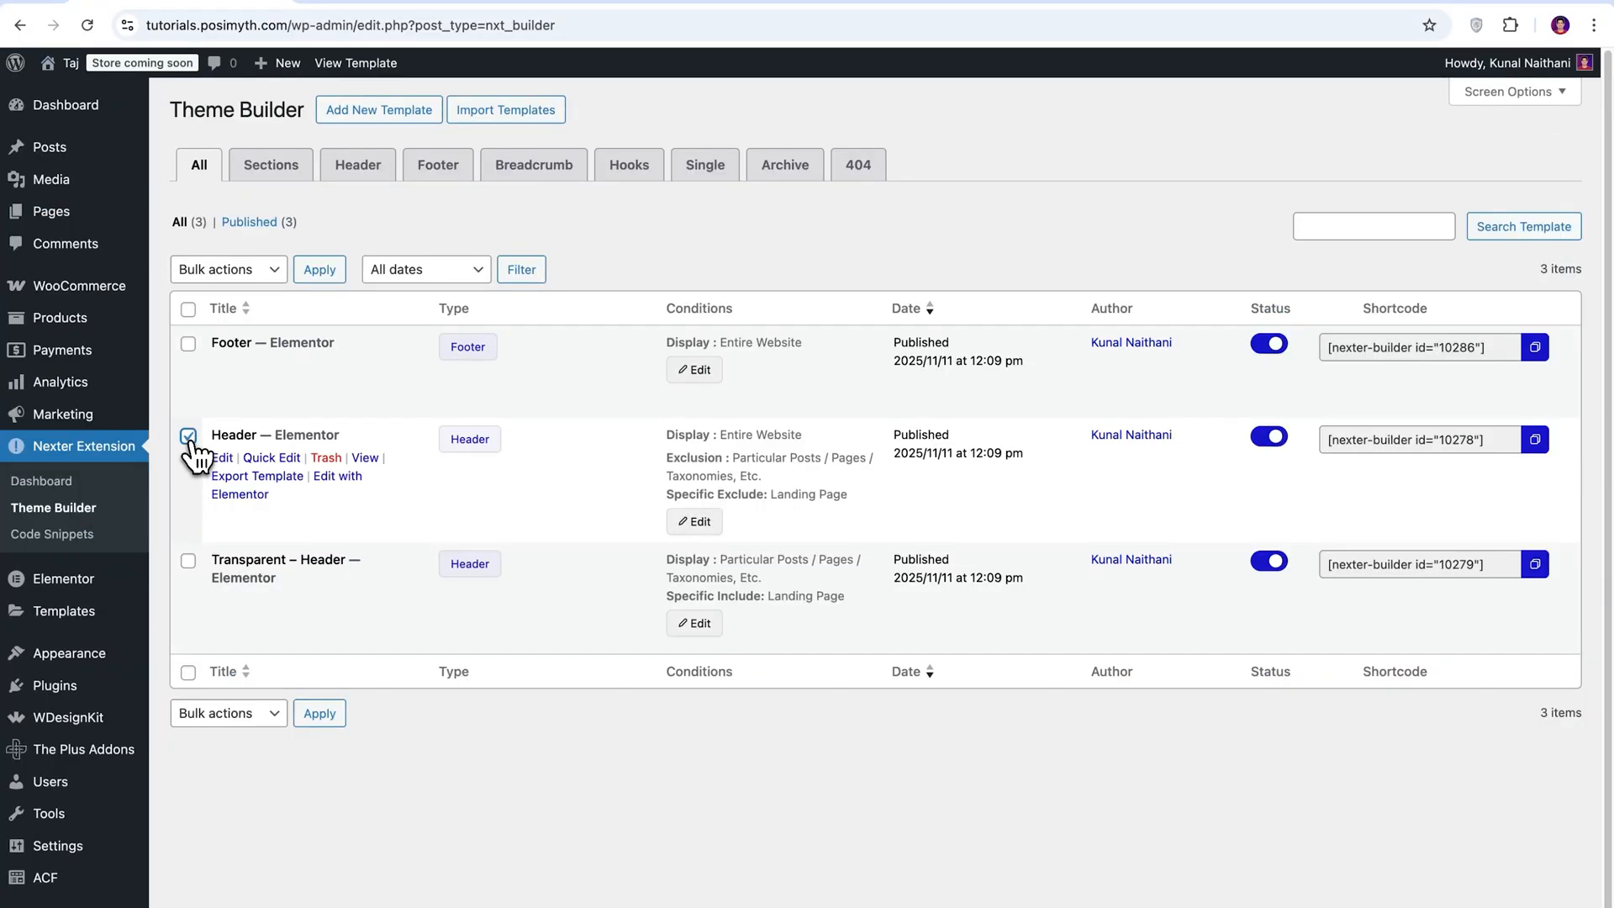
{"action": "left_click", "coordinate": [240, 495]}
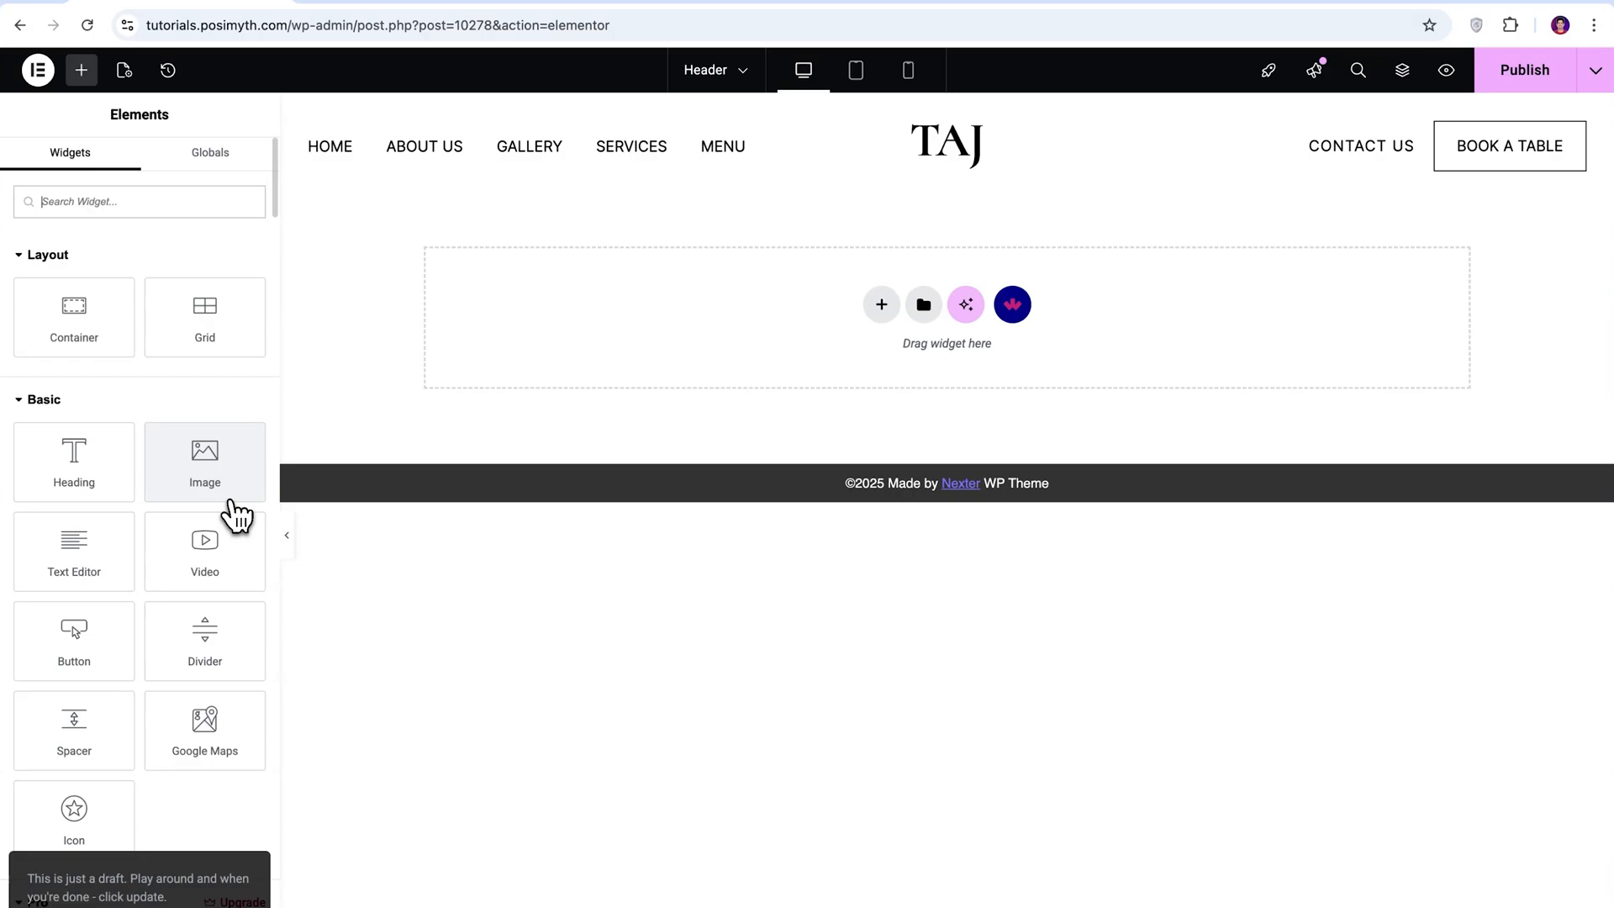
Open the header navigation menu's settings and try the vertical menu direction before returning it to horizontal.
{"action": "left_click_drag", "start_coordinate": [235, 515], "coordinate": [831, 147]}
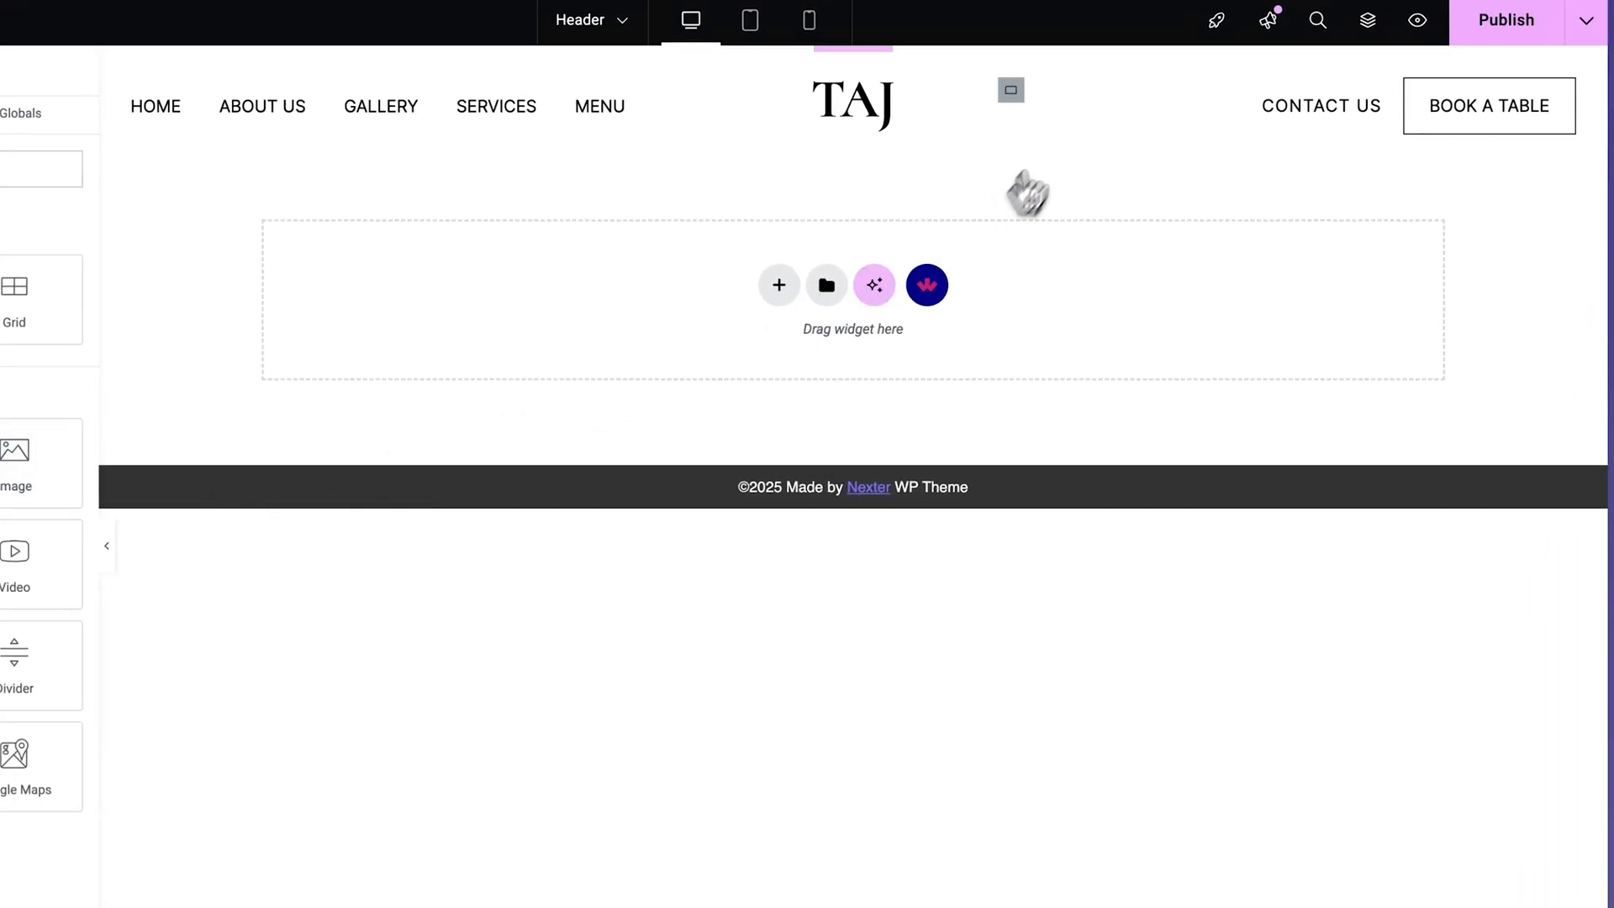
{"action": "left_click_drag", "start_coordinate": [723, 109], "coordinate": [966, 102]}
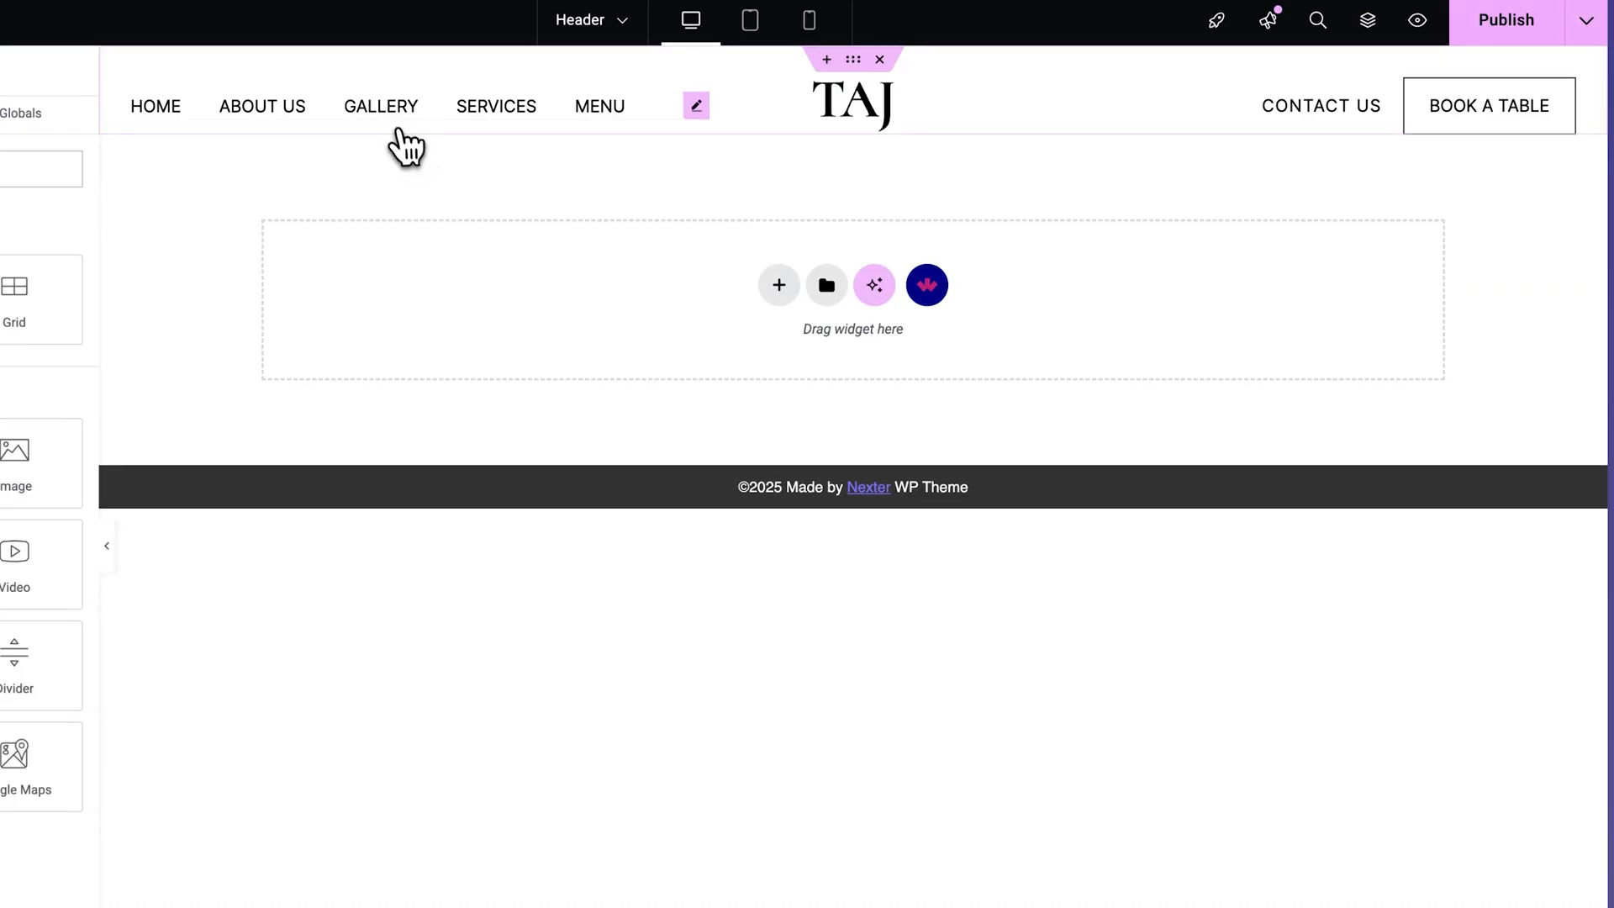
{"action": "left_click", "coordinate": [398, 131]}
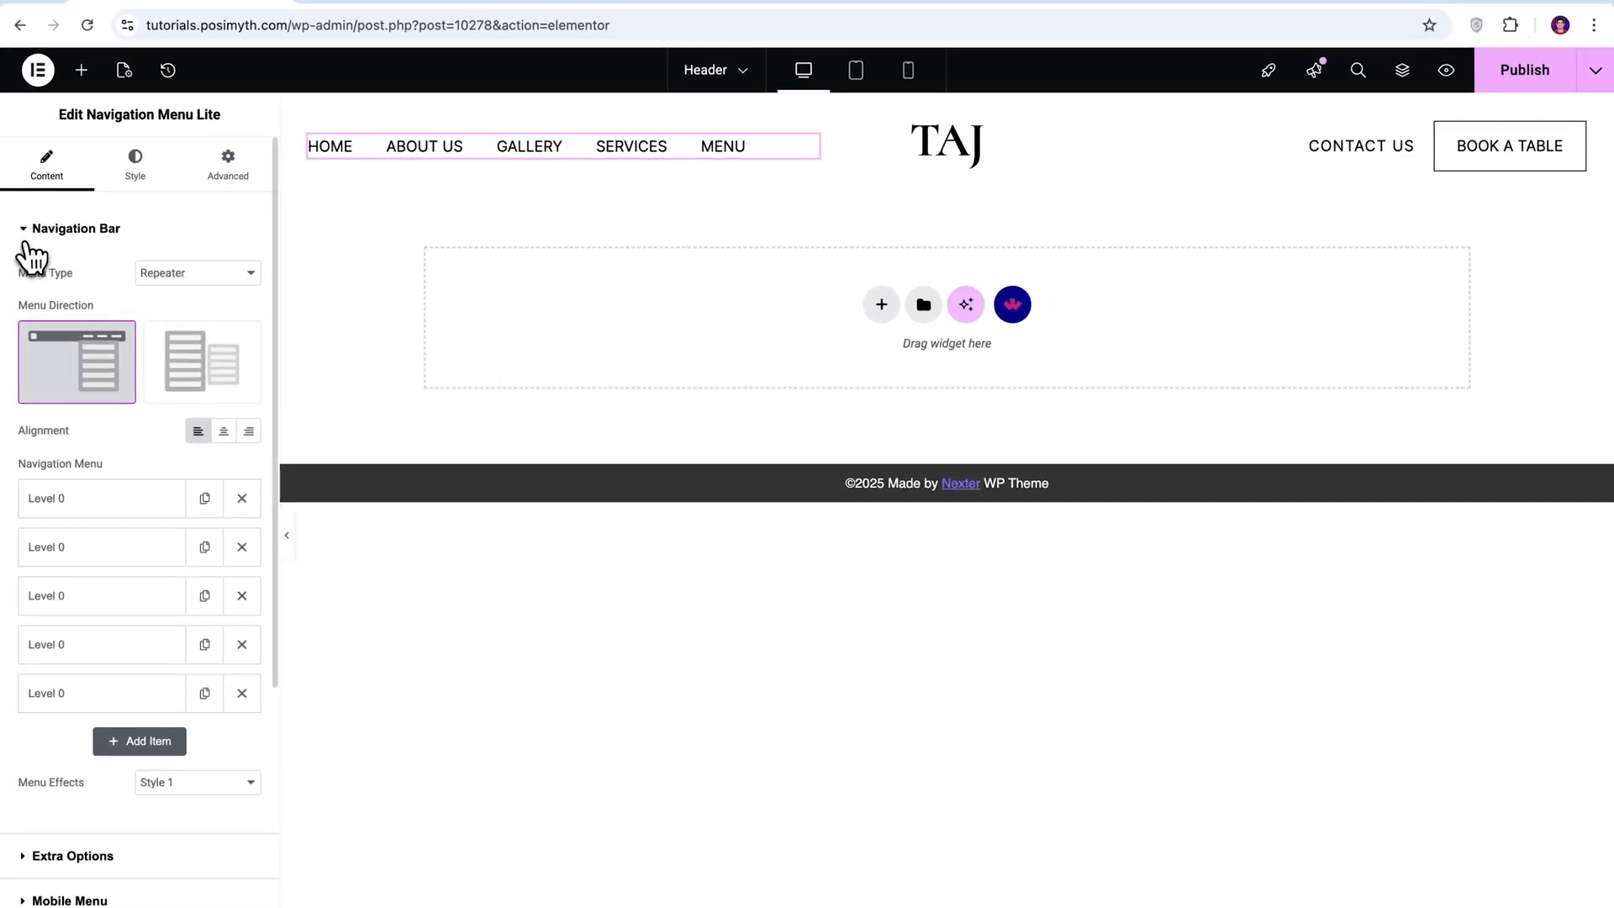
{"action": "left_click", "coordinate": [34, 239]}
{"action": "left_click", "coordinate": [33, 240]}
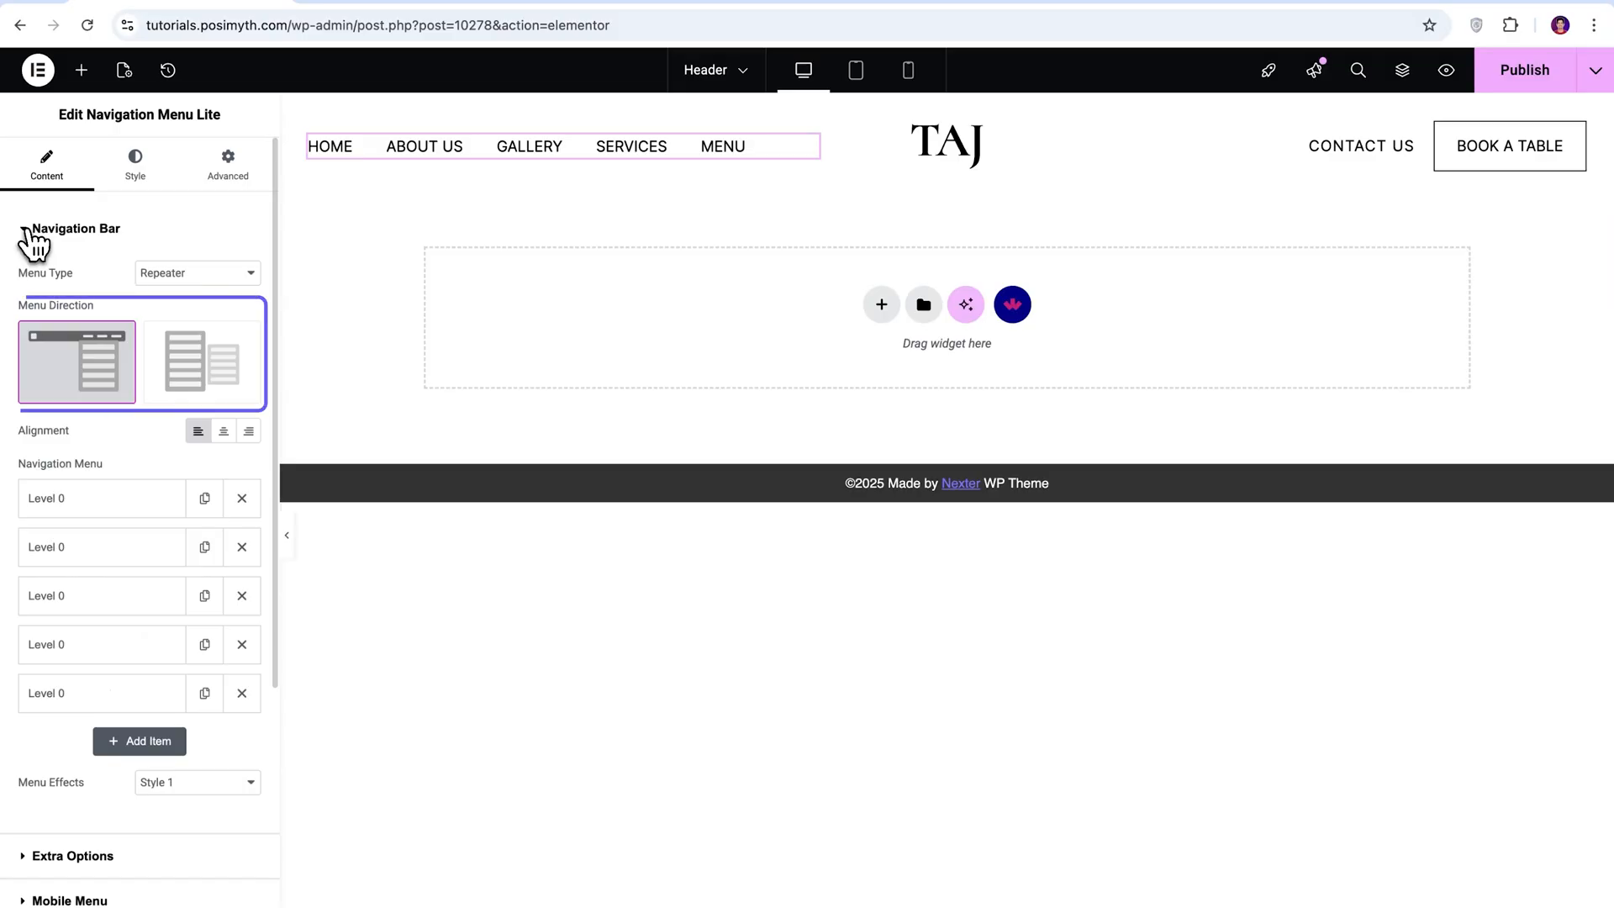
{"action": "left_click", "coordinate": [227, 385]}
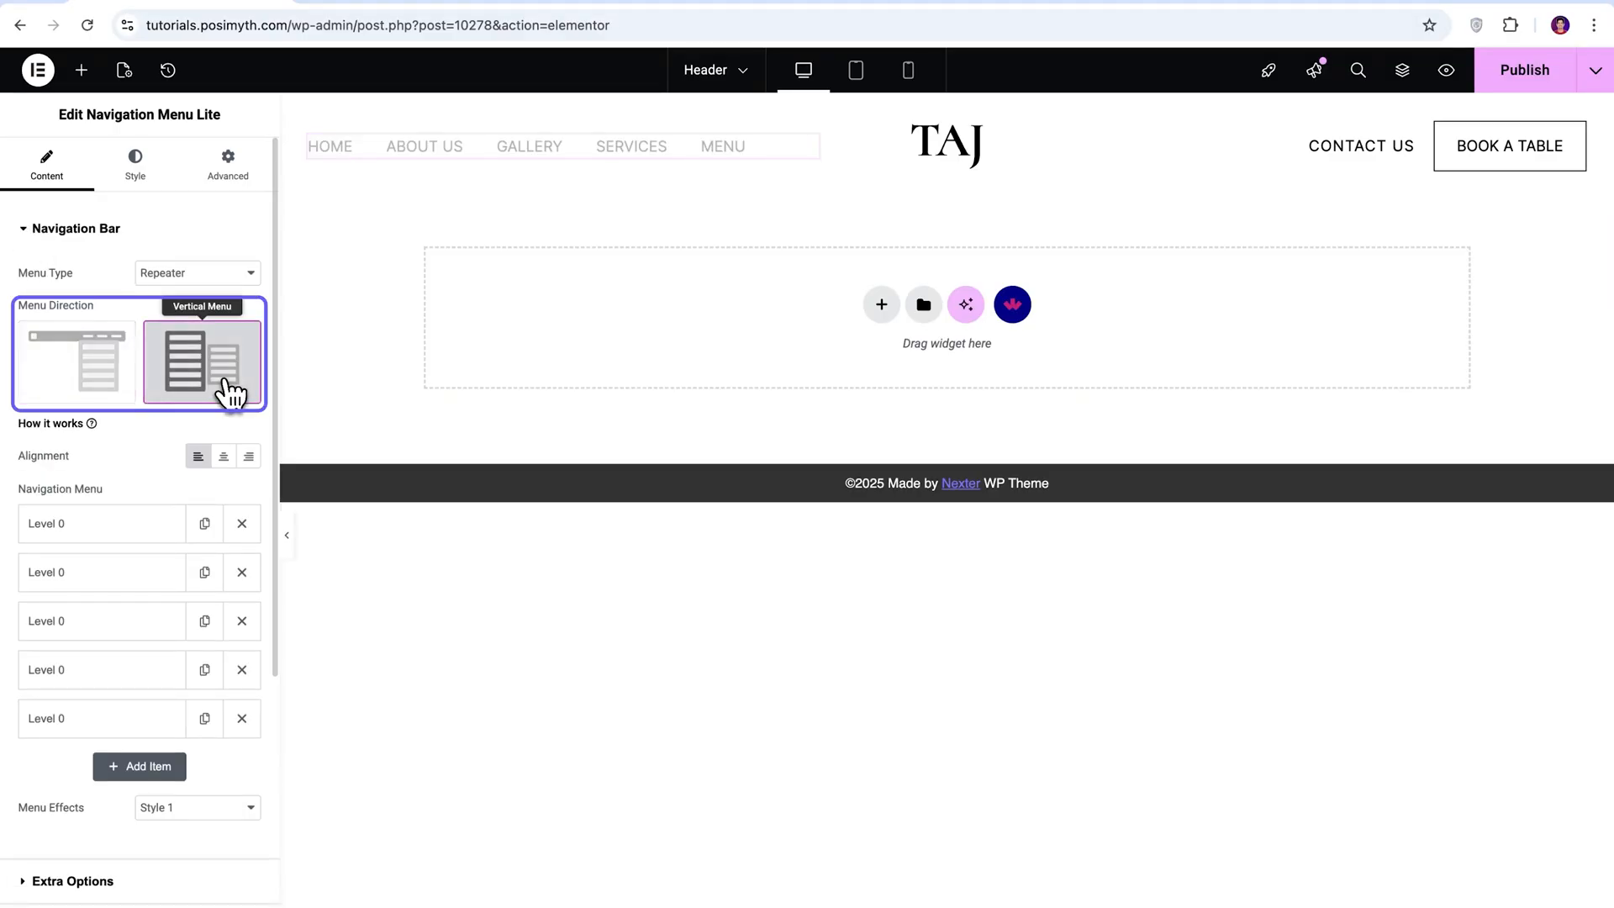
{"action": "left_click", "coordinate": [110, 385]}
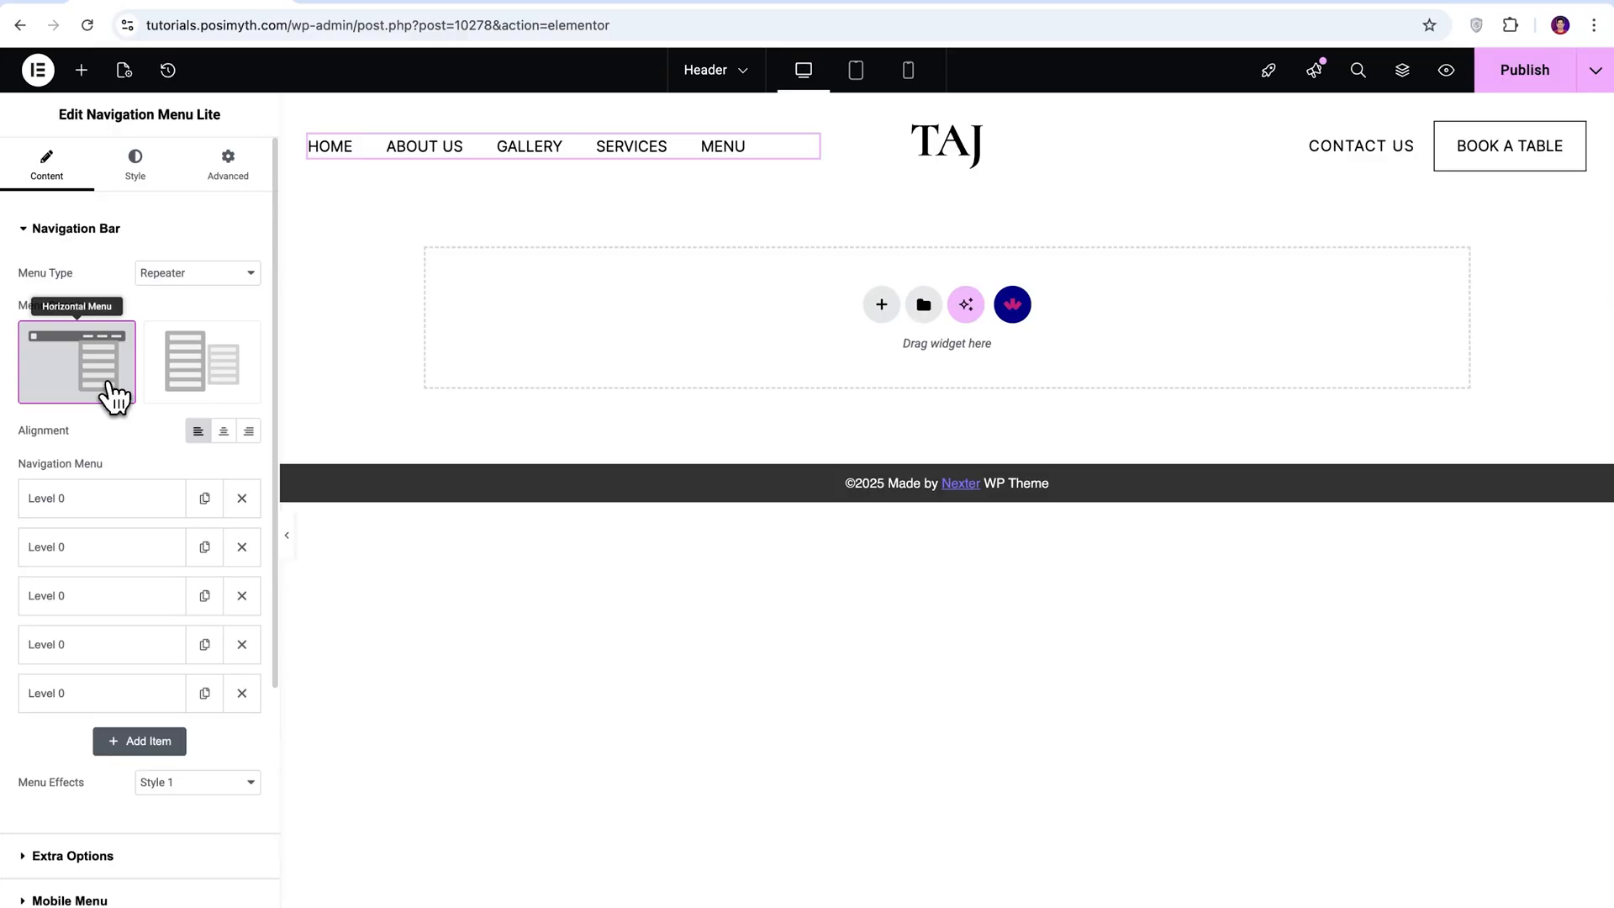
Reorder the header navigation items to HOME, ABOUT US, SERVICES, MENU, GALLERY.
{"action": "left_click_drag", "start_coordinate": [115, 647], "coordinate": [115, 590]}
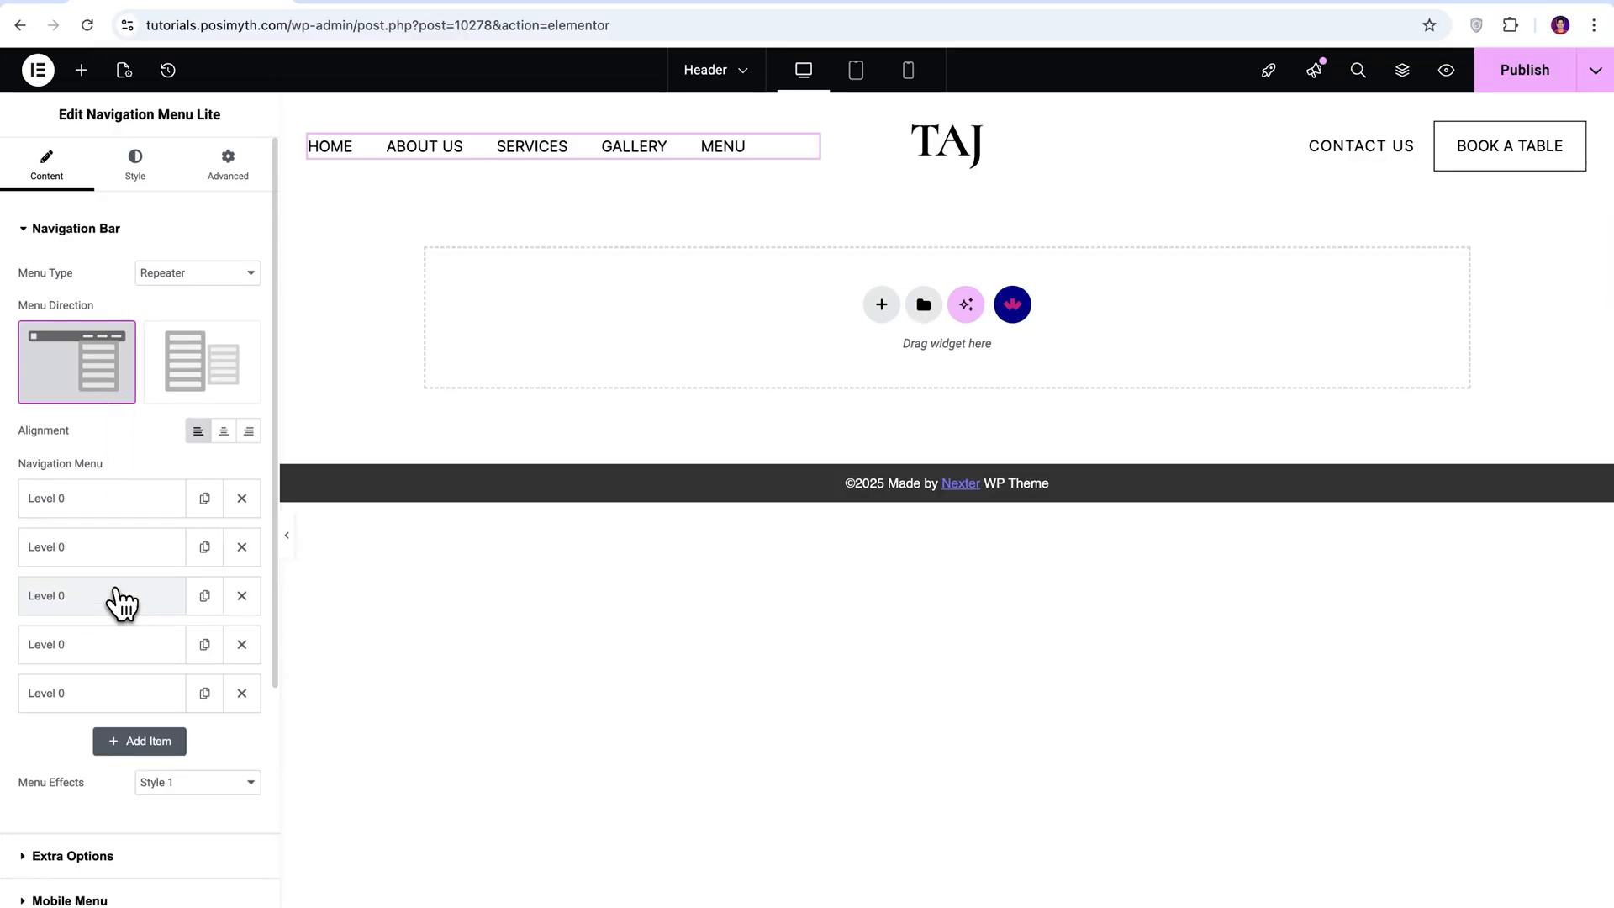
{"action": "mouse_move", "coordinate": [122, 599]}
{"action": "left_mouse_down"}
{"action": "mouse_move", "coordinate": [134, 666]}
{"action": "mouse_move", "coordinate": [143, 601]}
{"action": "left_mouse_up"}
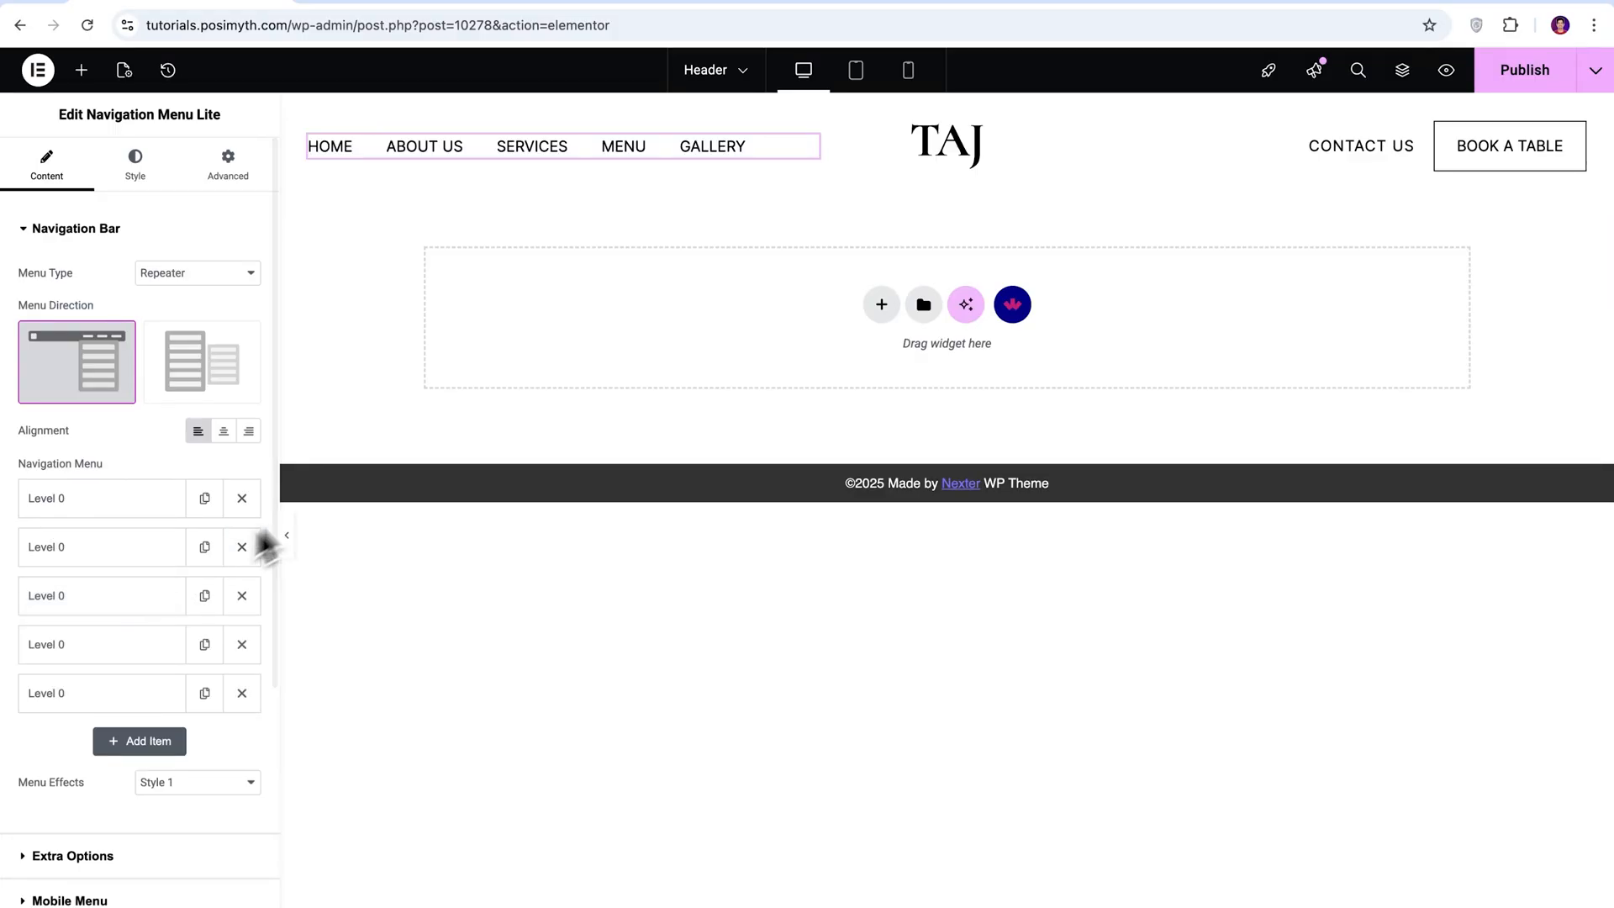
Add a level 1 navigation item with the text "City Tours" and place it directly after SERVICES as its submenu entry.
{"action": "left_click", "coordinate": [142, 742]}
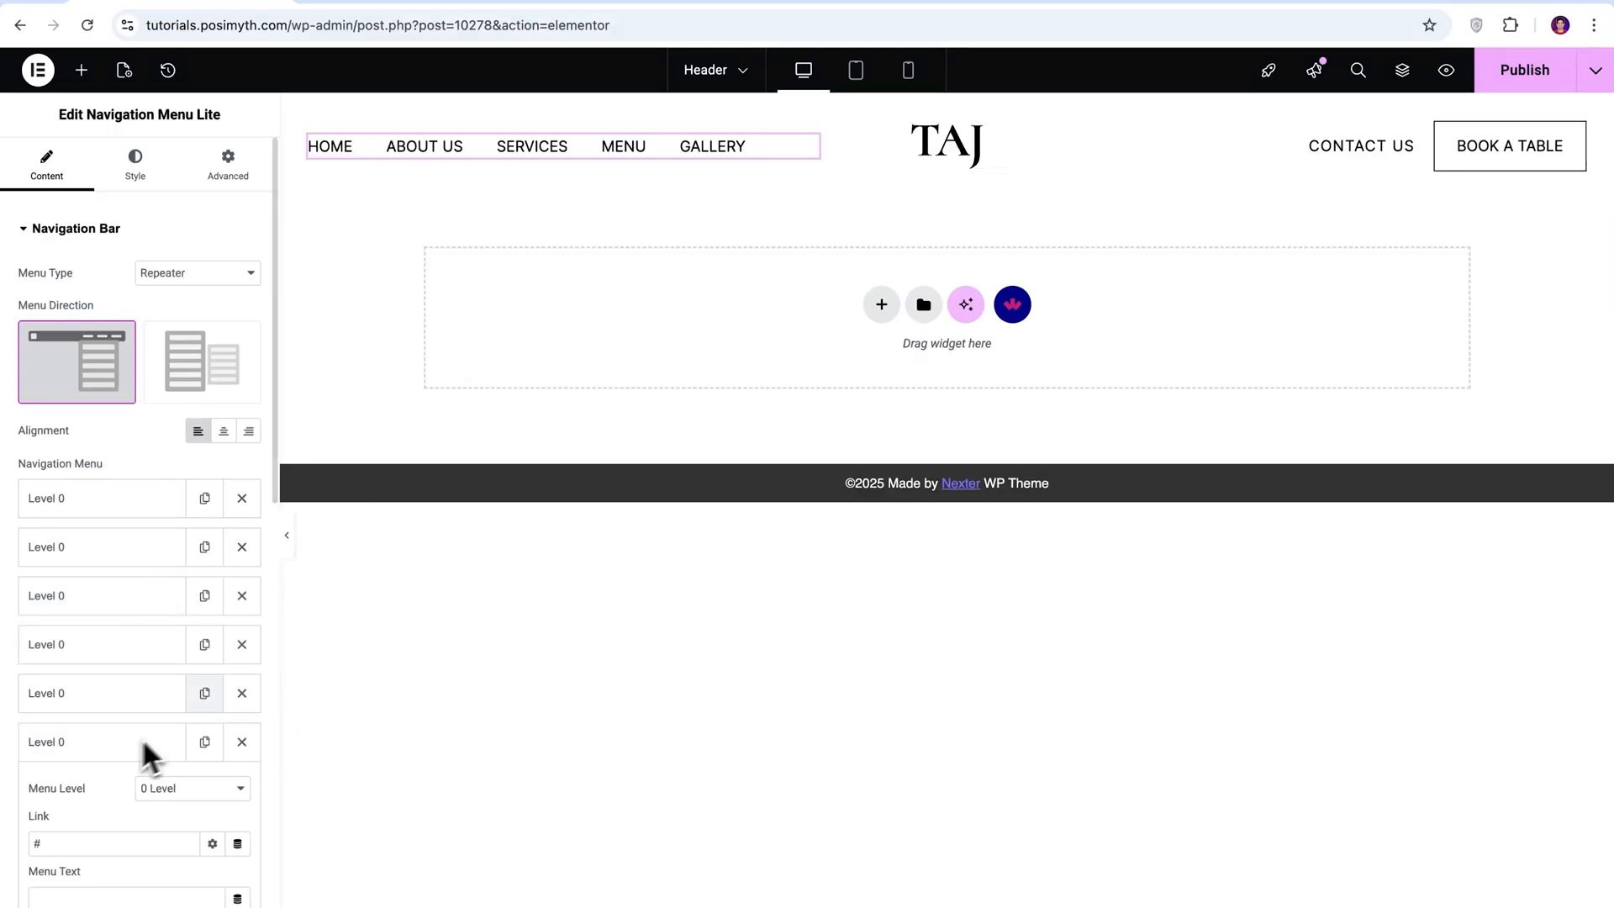
{"action": "scroll", "coordinate": [269, 554], "scroll_direction": "down", "scroll_amount": 4}
{"action": "type", "text": "City T"}
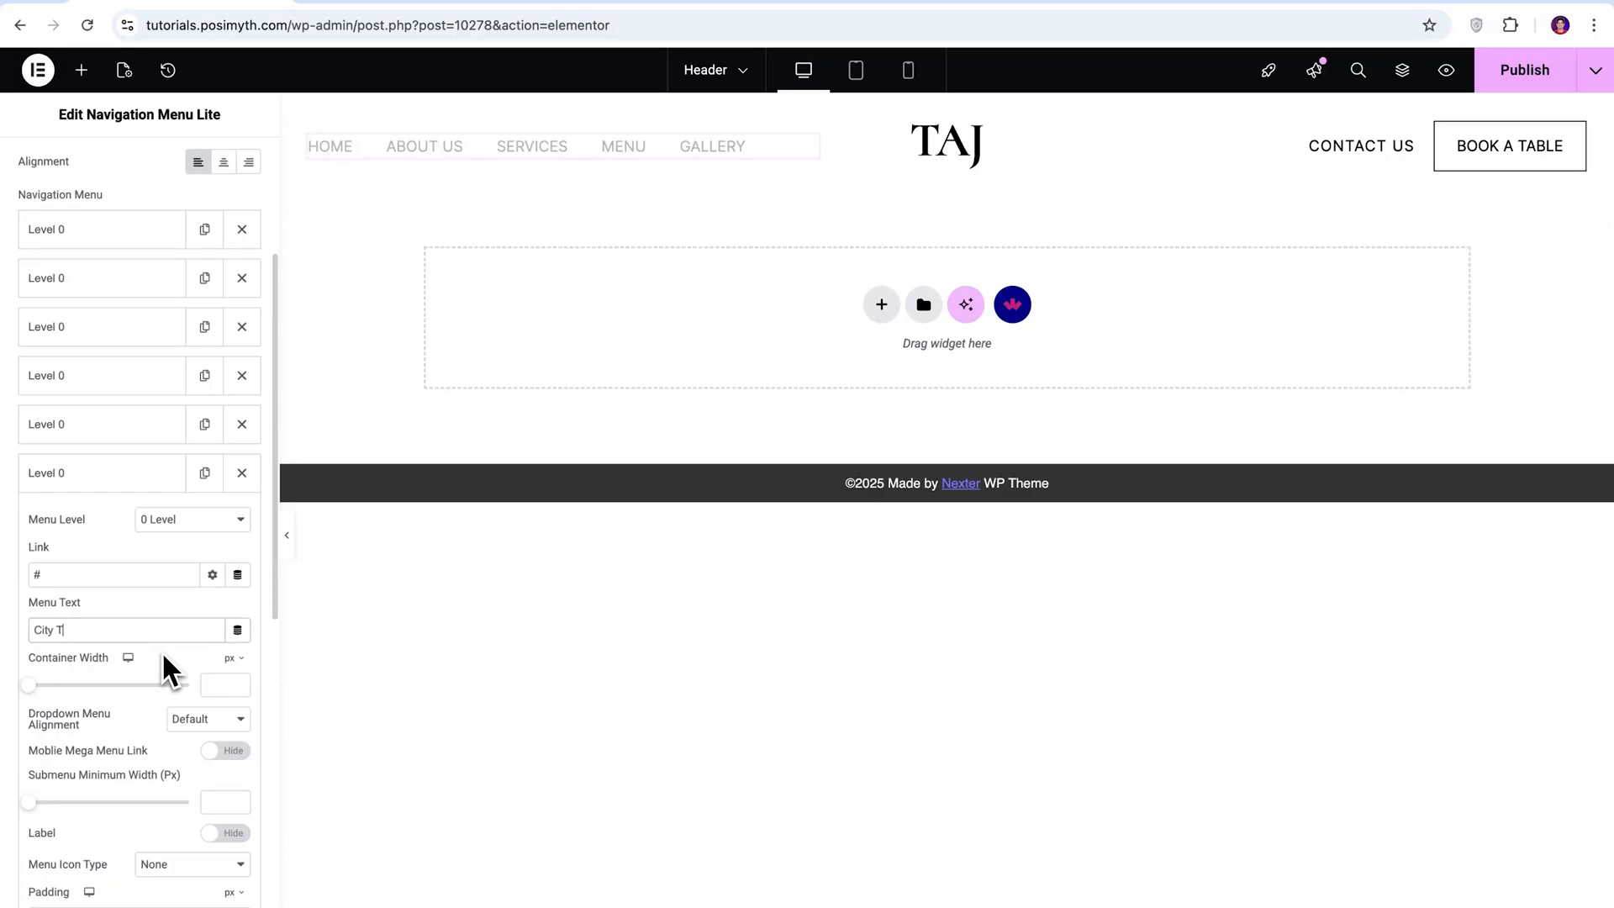
{"action": "type", "text": "ours"}
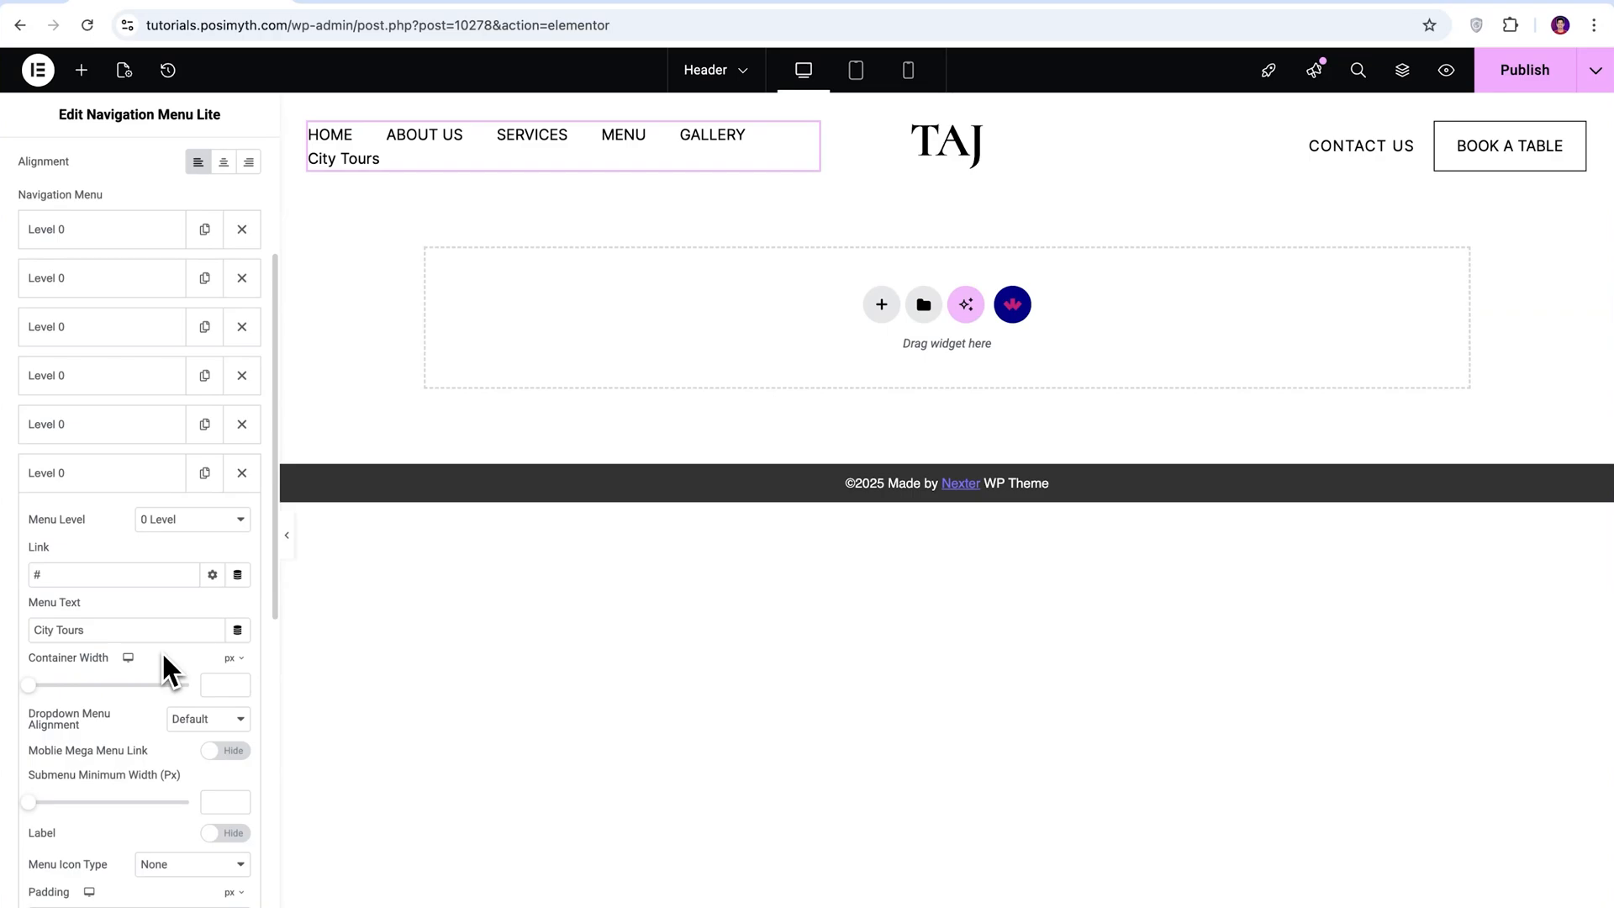
{"action": "left_click", "coordinate": [225, 524]}
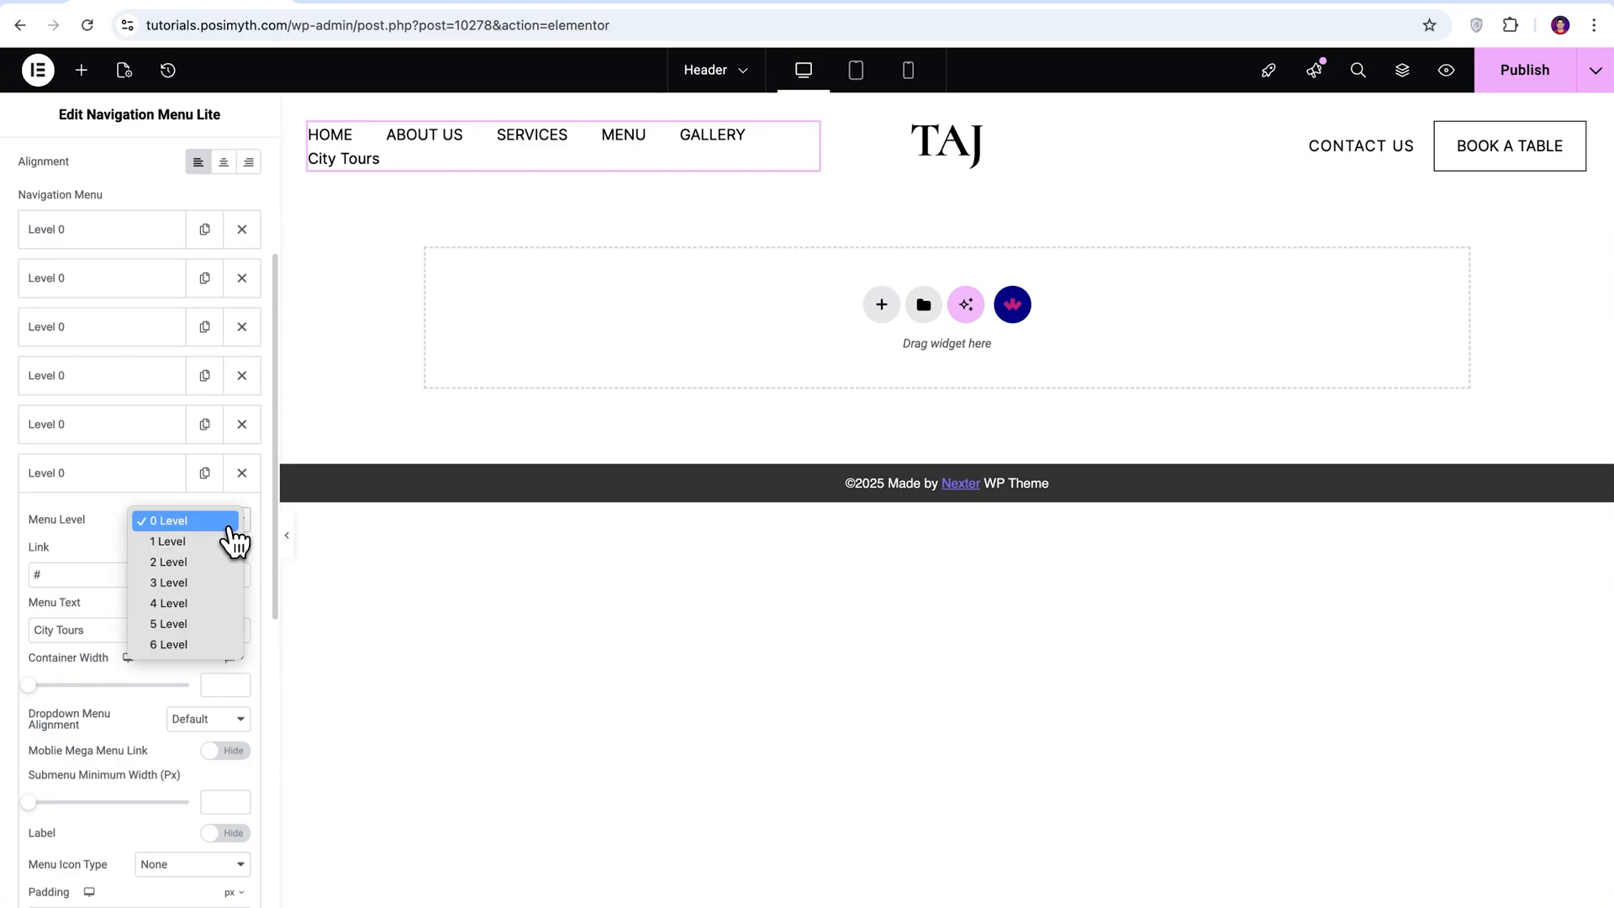
{"action": "left_click", "coordinate": [222, 542]}
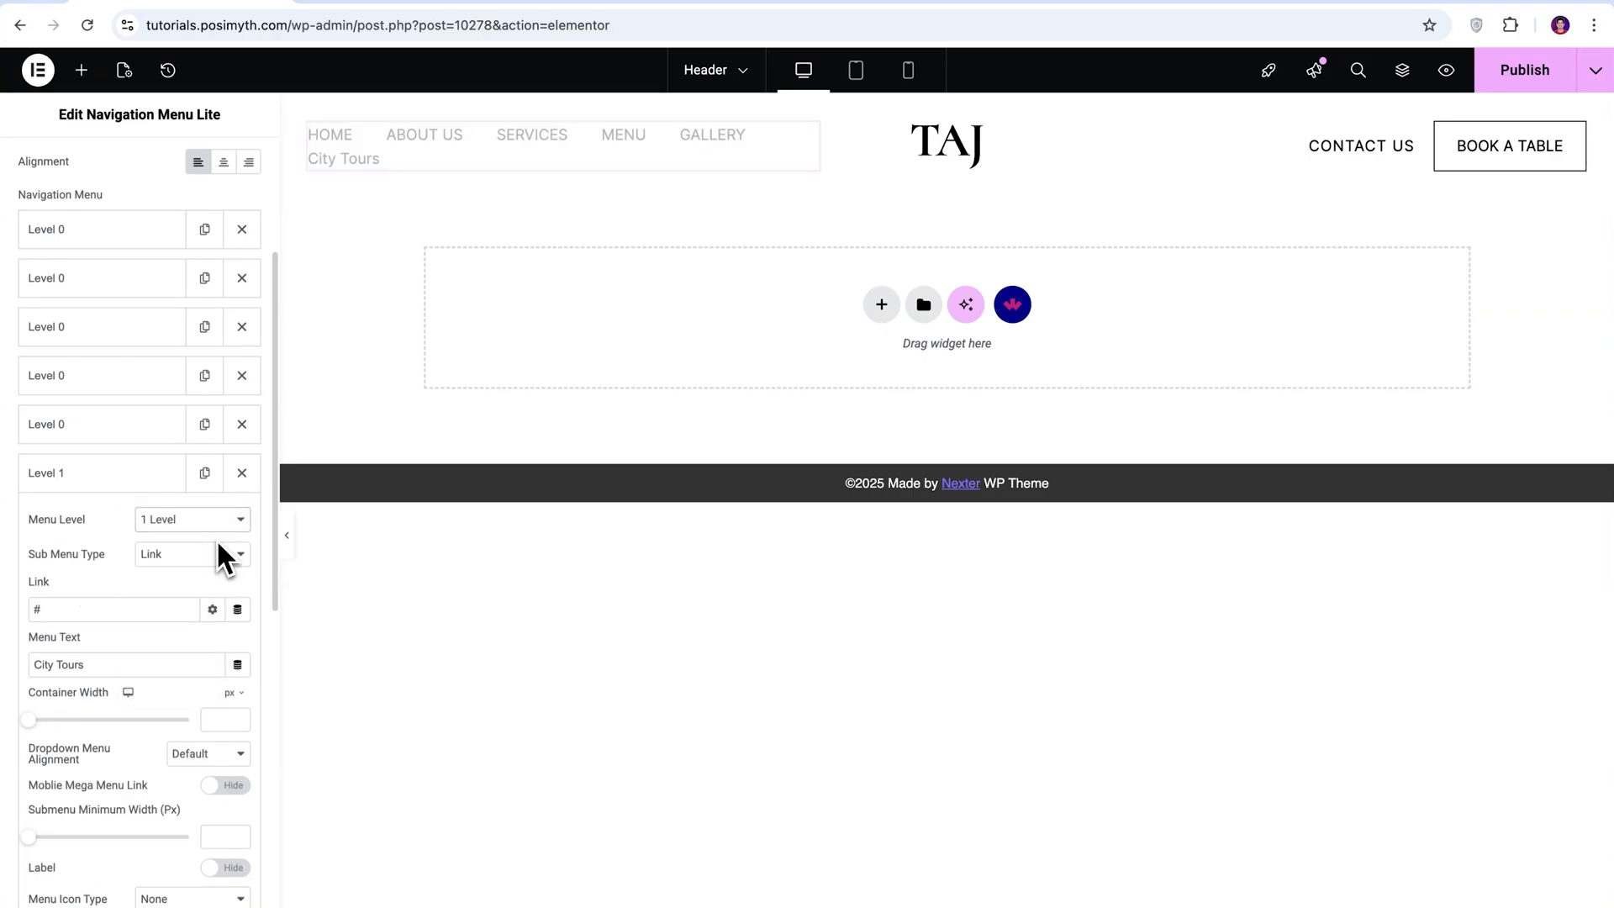
{"action": "left_click", "coordinate": [126, 486]}
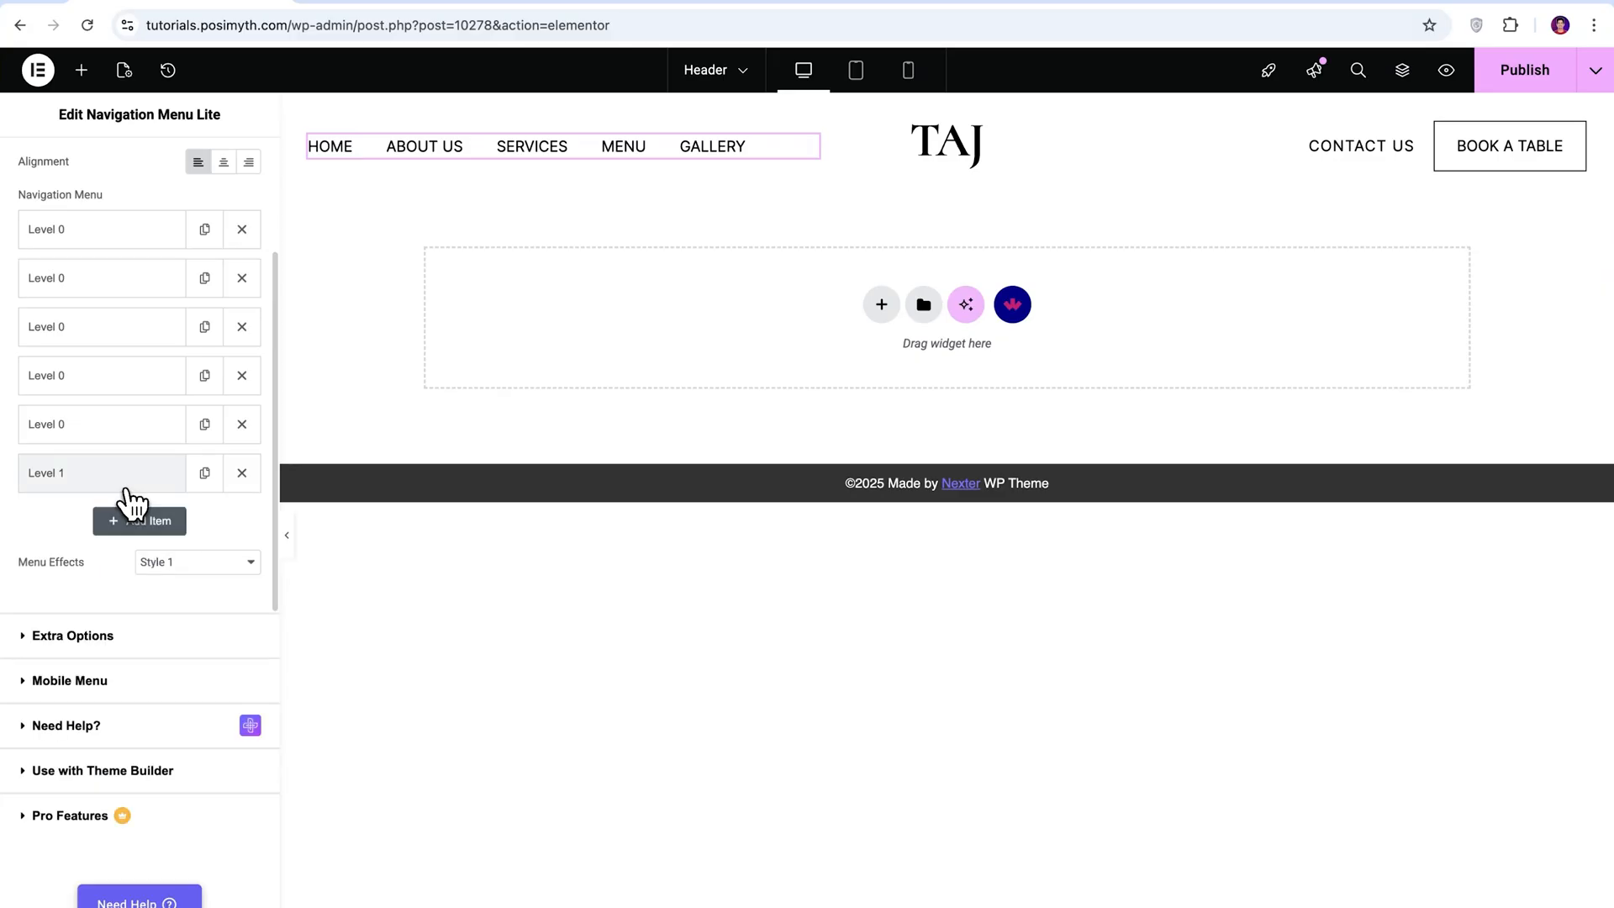
{"action": "left_click_drag", "start_coordinate": [127, 489], "coordinate": [134, 385]}
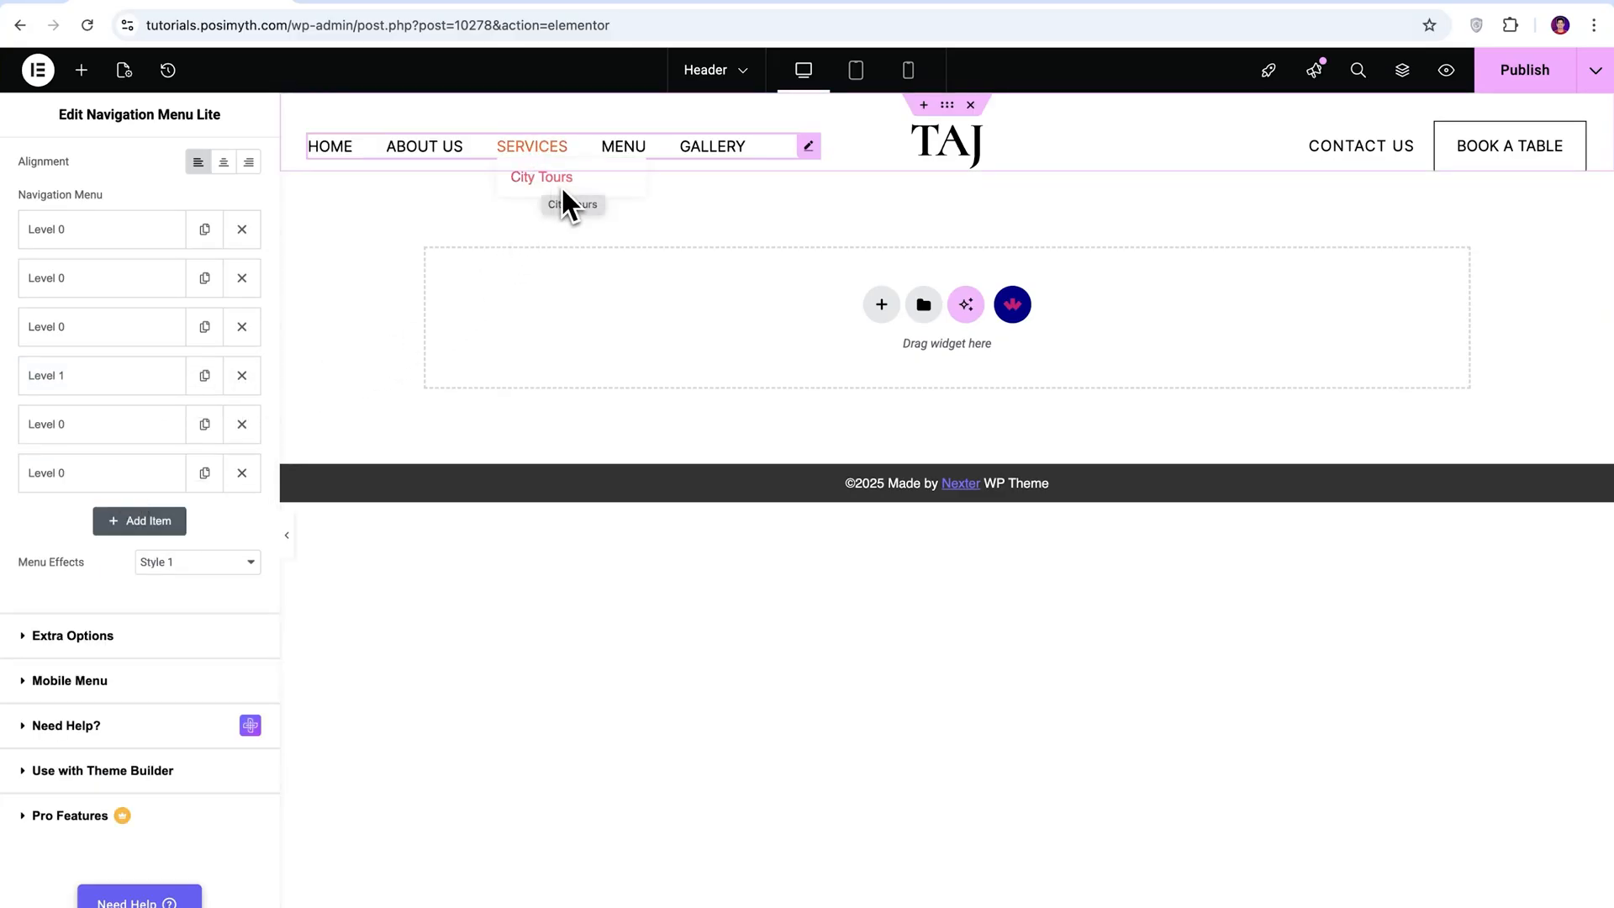
Add another level 1 navigation item with the text "Banquet Hall" and place it after City Tours under SERVICES.
{"action": "left_click", "coordinate": [146, 528]}
{"action": "left_click", "coordinate": [44, 681]}
{"action": "type", "text": "Banquet Hall"}
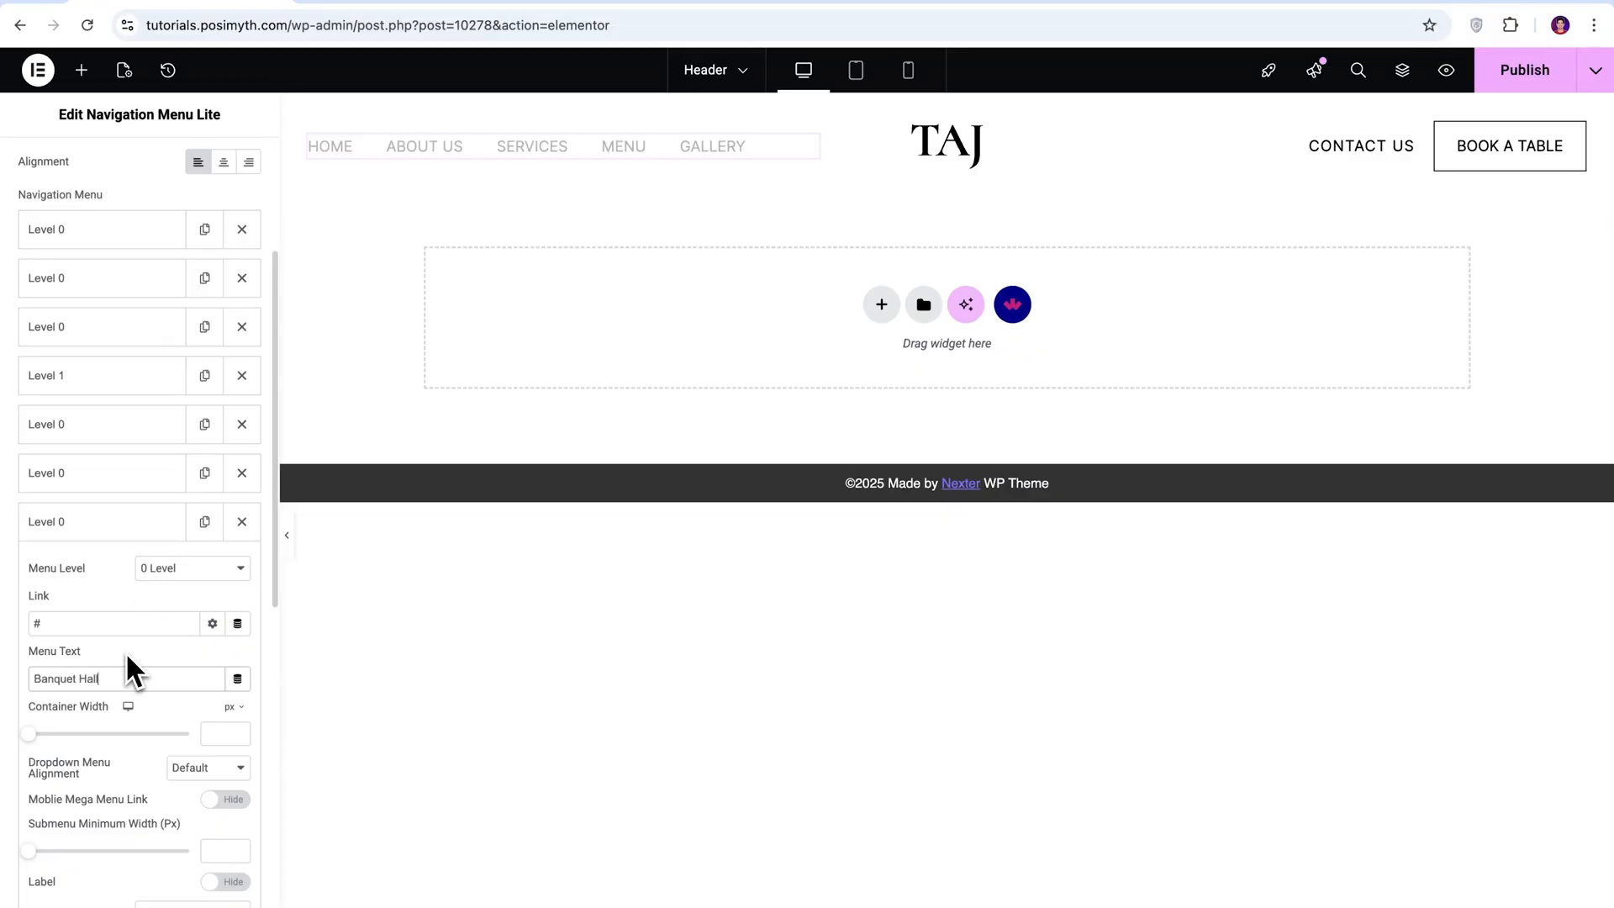
{"action": "left_click", "coordinate": [192, 568]}
{"action": "left_click", "coordinate": [223, 587]}
{"action": "left_click", "coordinate": [126, 521]}
{"action": "left_click_drag", "start_coordinate": [131, 530], "coordinate": [134, 432]}
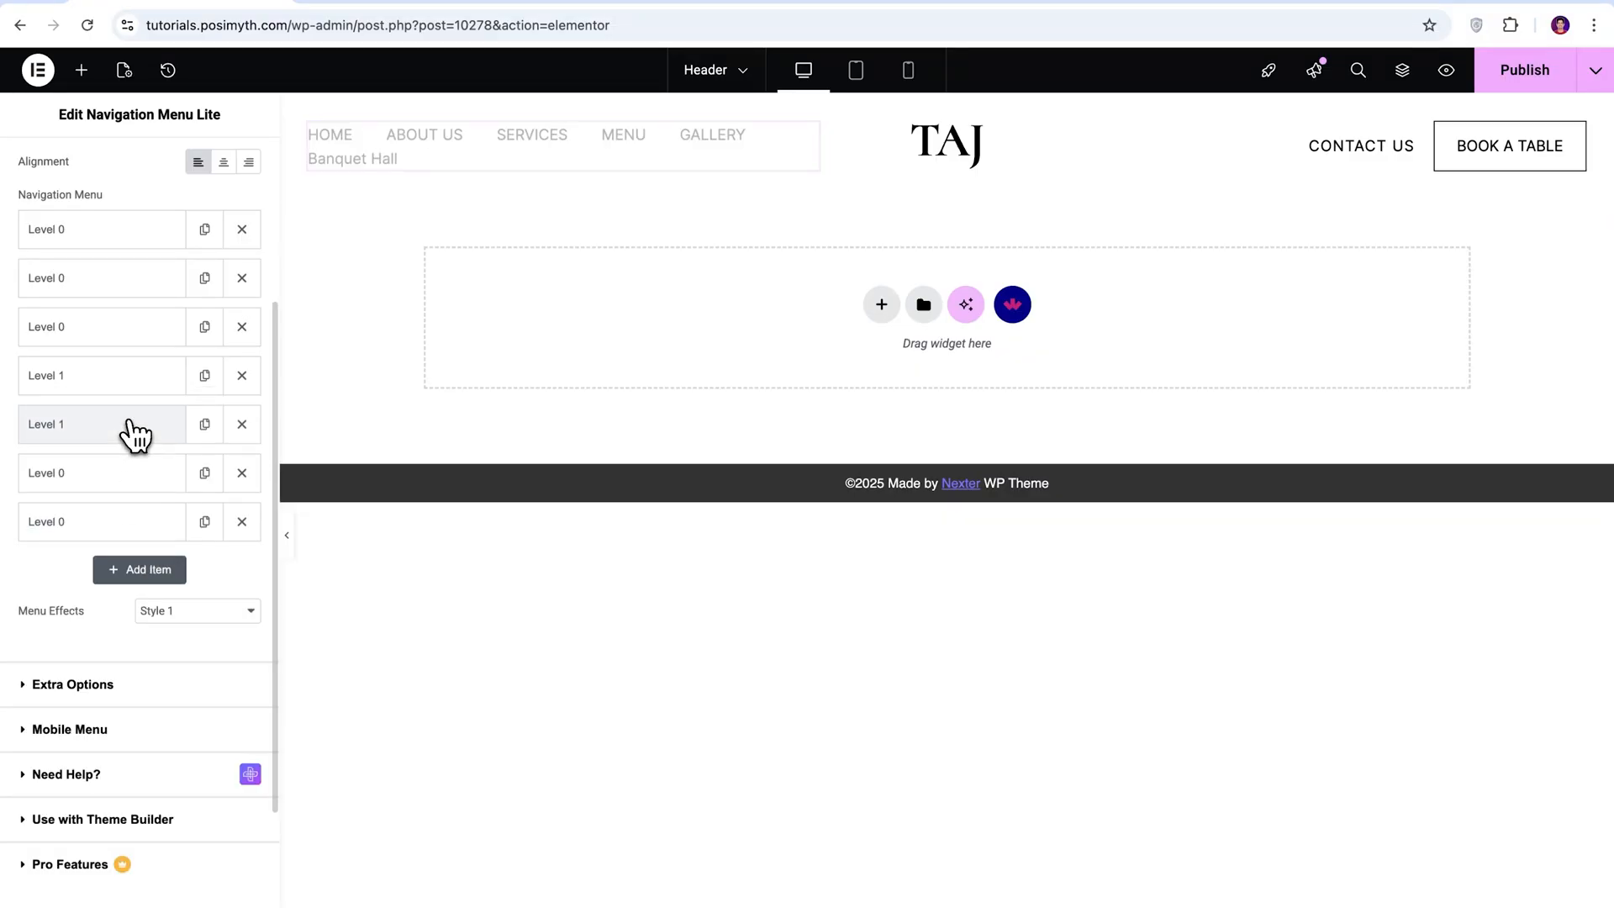
Preview the SERVICES submenu on the canvas and delete its Banquet Hall and City Tours items.
{"action": "mouse_move", "coordinate": [520, 160]}
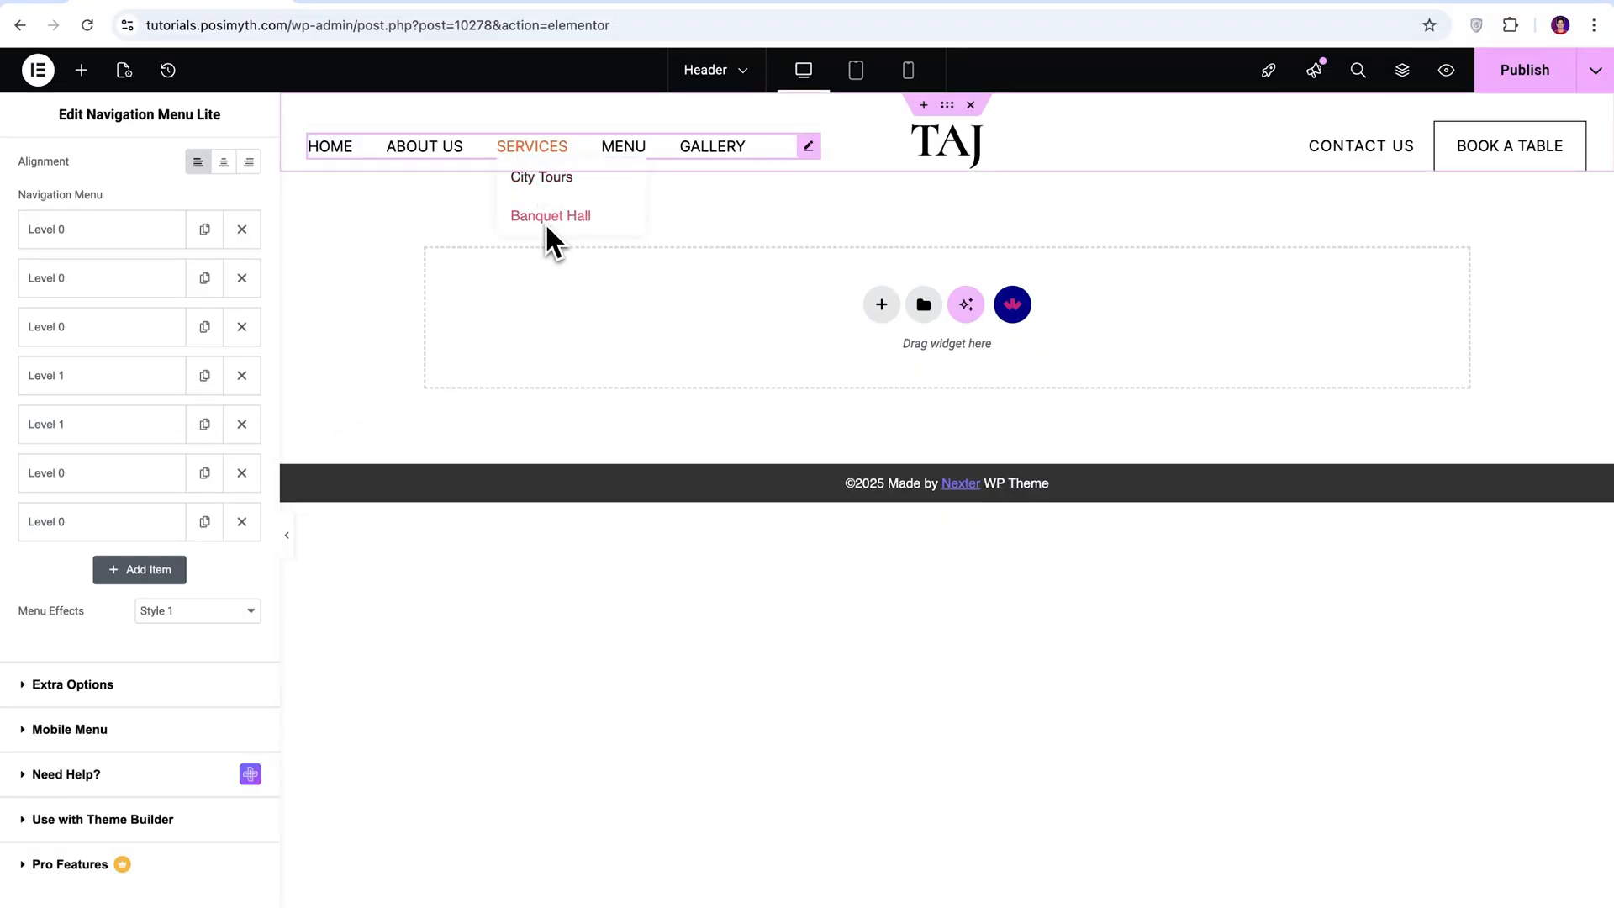
{"action": "left_click", "coordinate": [243, 423]}
{"action": "left_click", "coordinate": [243, 380]}
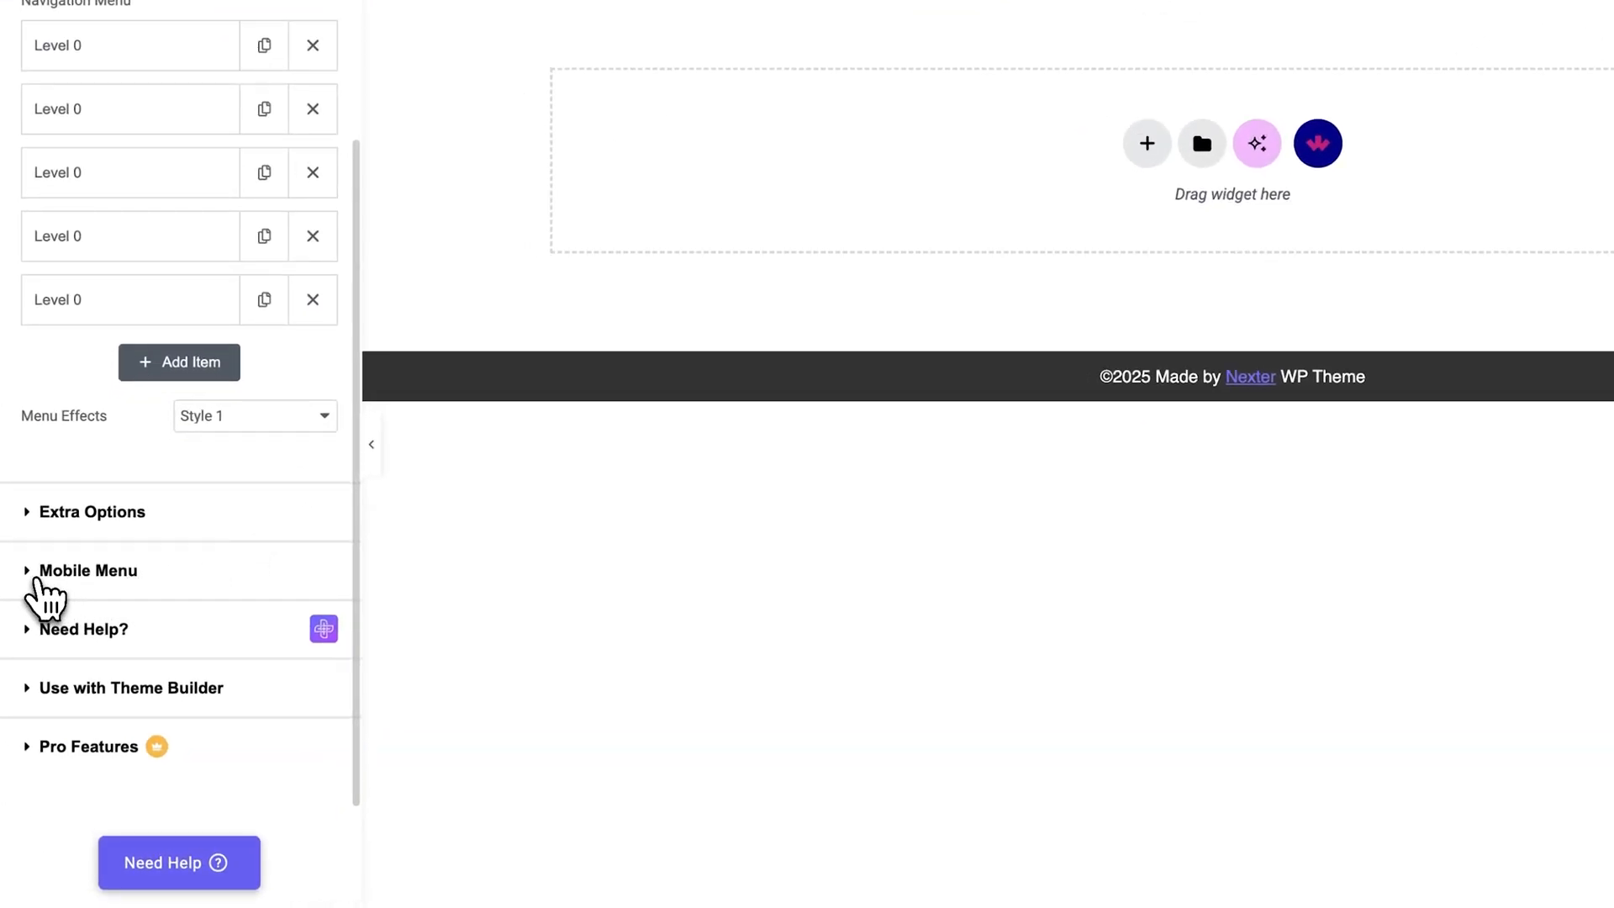
Look through the navigation's Mobile Menu settings, switching the responsive mobile menu off and back on.
{"action": "left_click", "coordinate": [35, 579]}
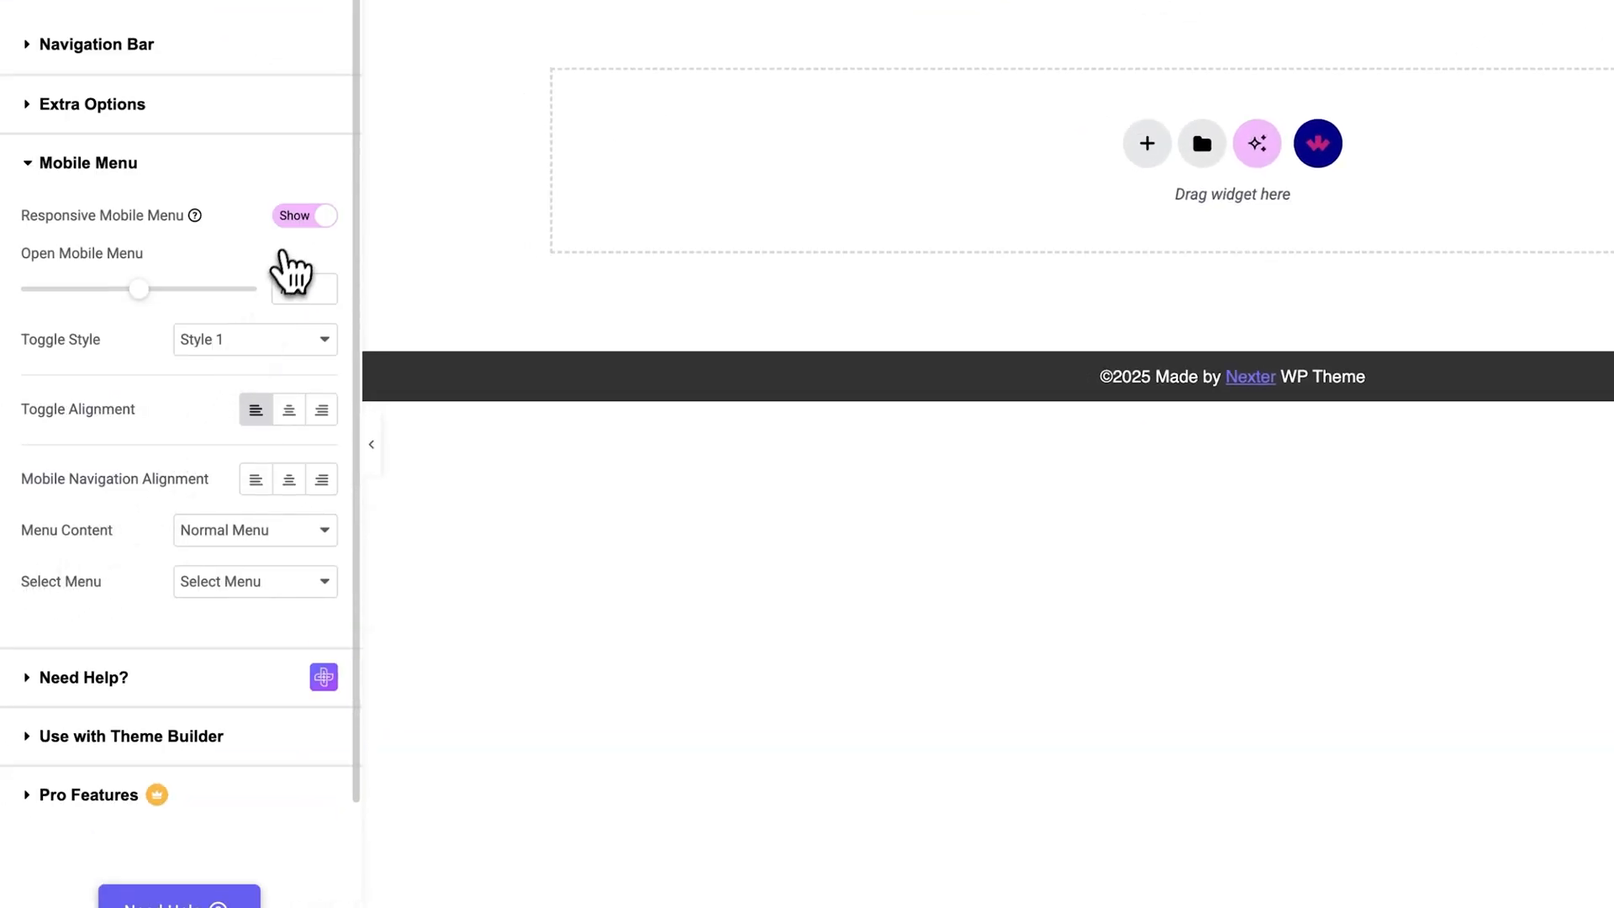
{"action": "left_click", "coordinate": [299, 222]}
{"action": "left_click", "coordinate": [301, 220]}
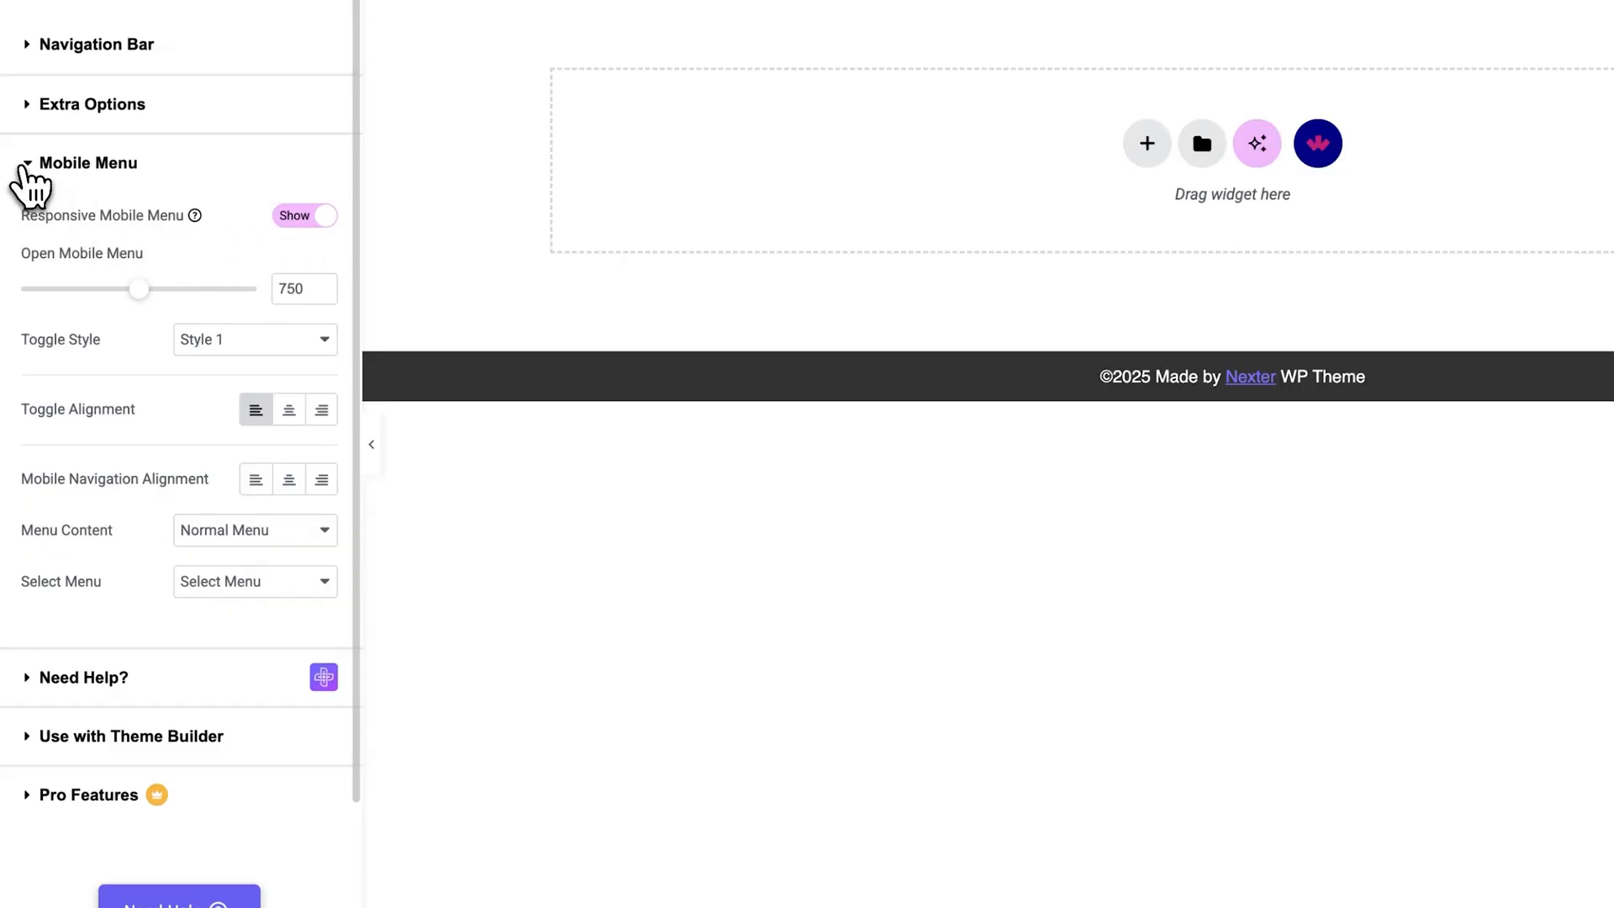
{"action": "left_click", "coordinate": [25, 165]}
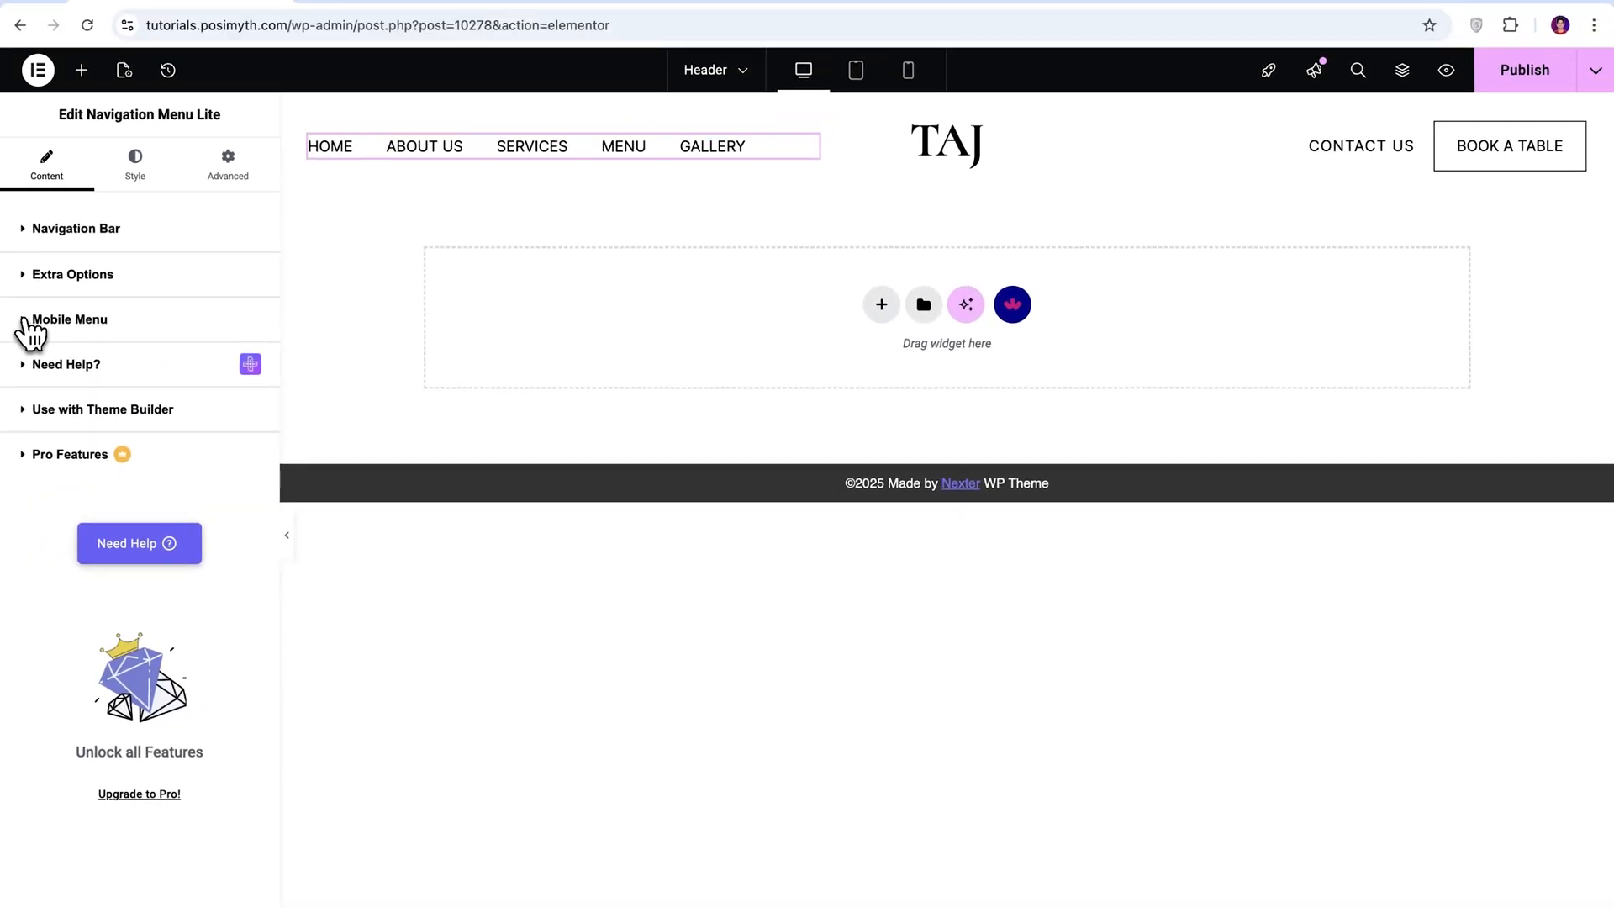
Examine the header's BOOK A TABLE and CONTACT US buttons, checking the contact button's available styles, text and link.
{"action": "left_click", "coordinate": [1522, 177]}
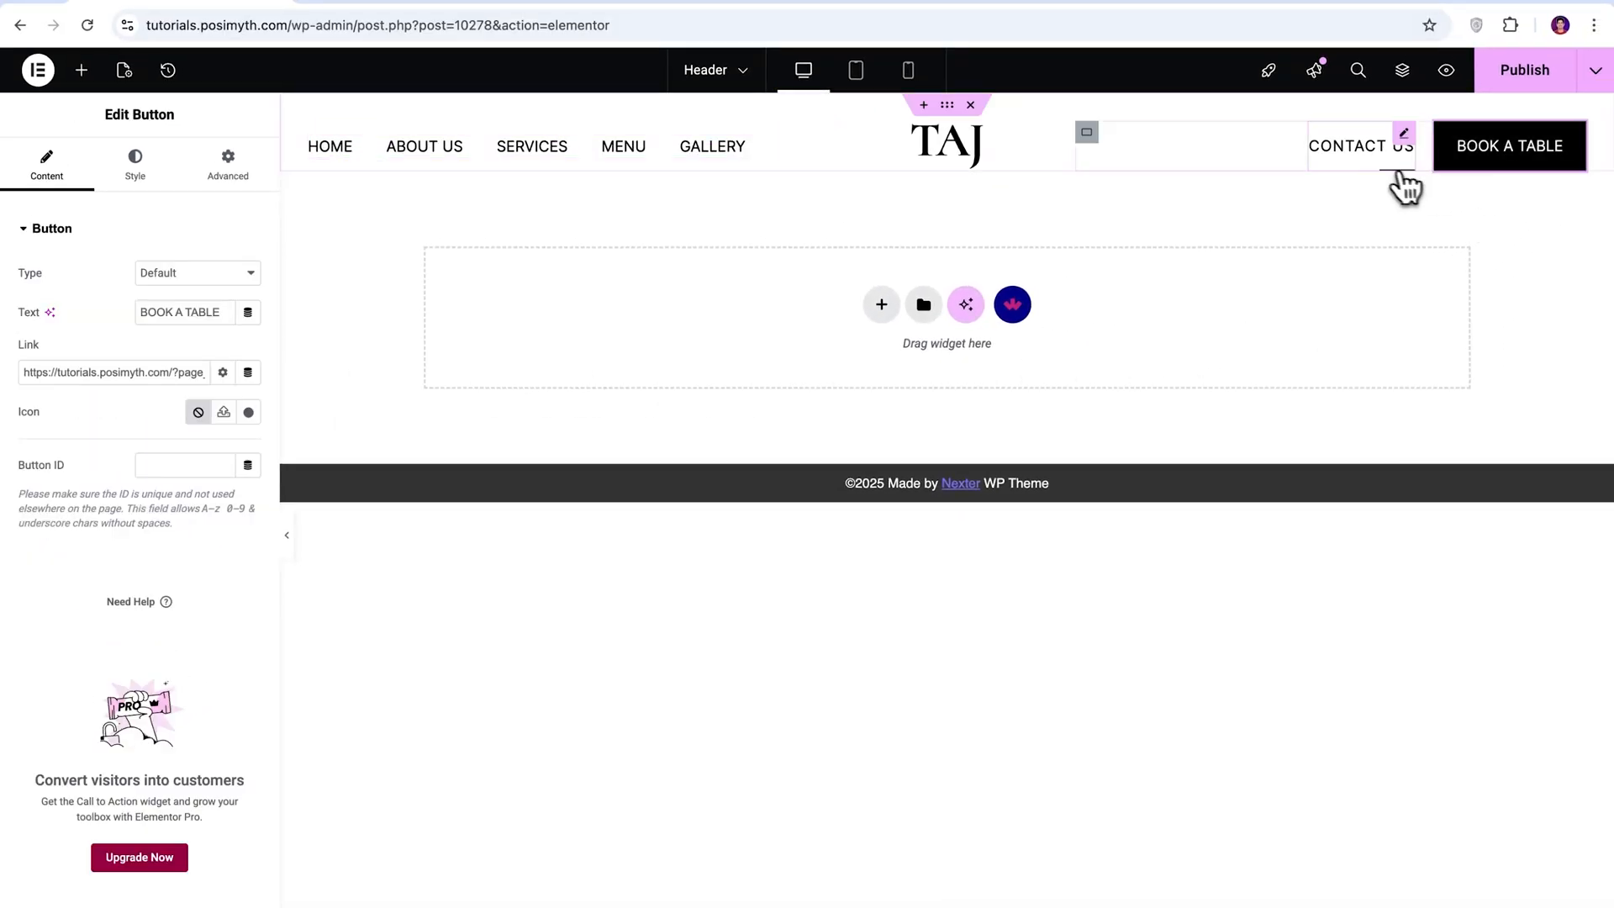
{"action": "left_click", "coordinate": [1369, 168]}
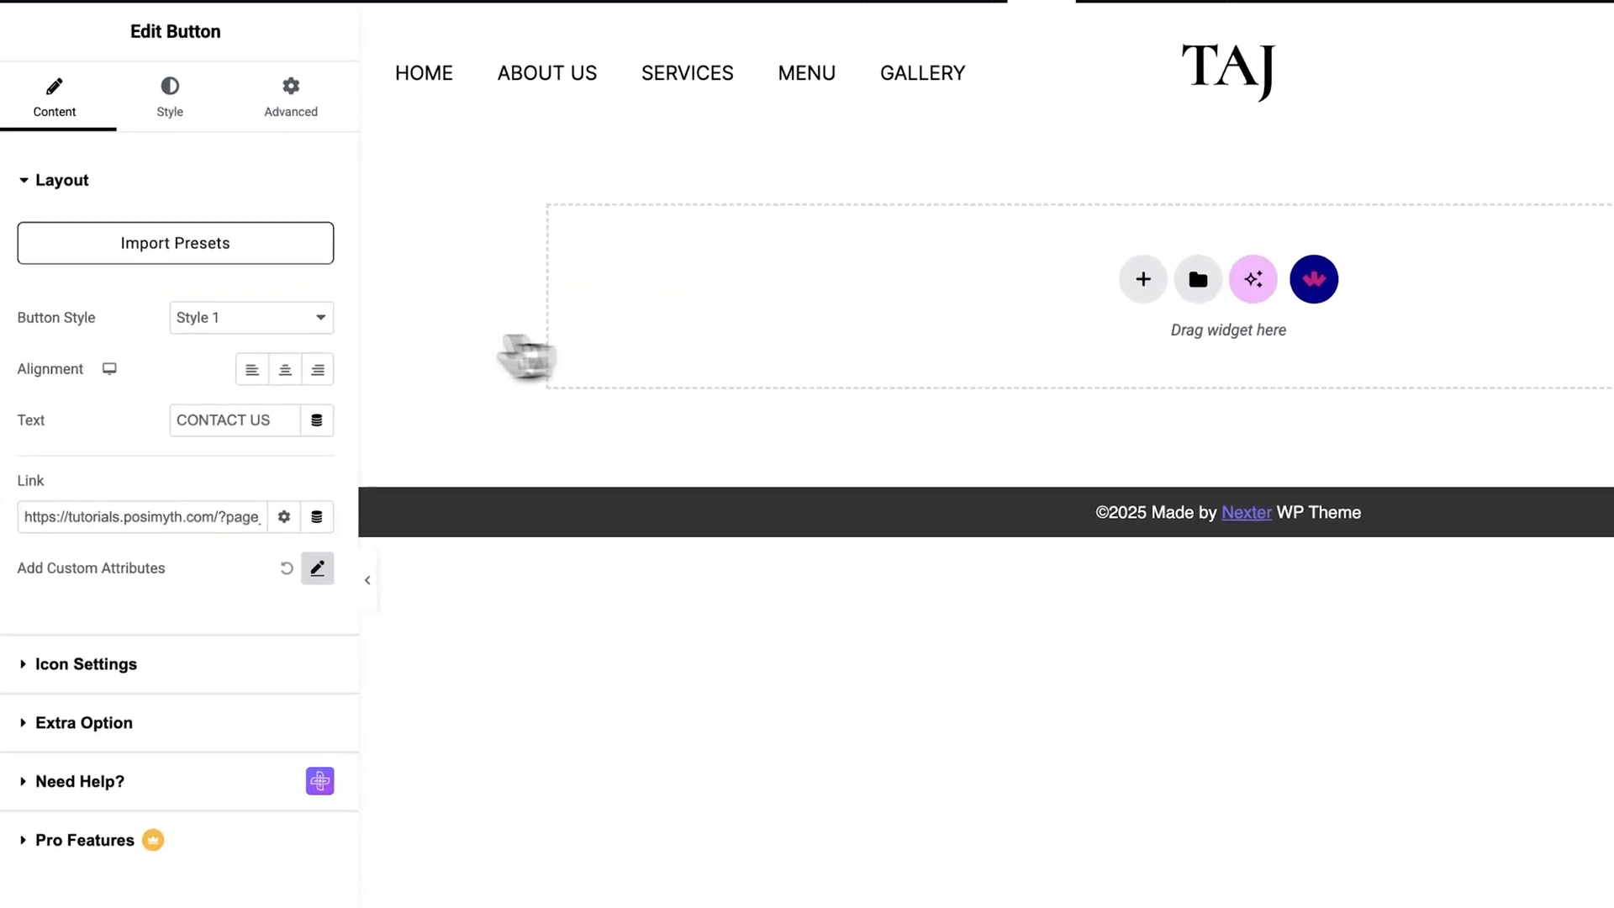
{"action": "left_click", "coordinate": [245, 335]}
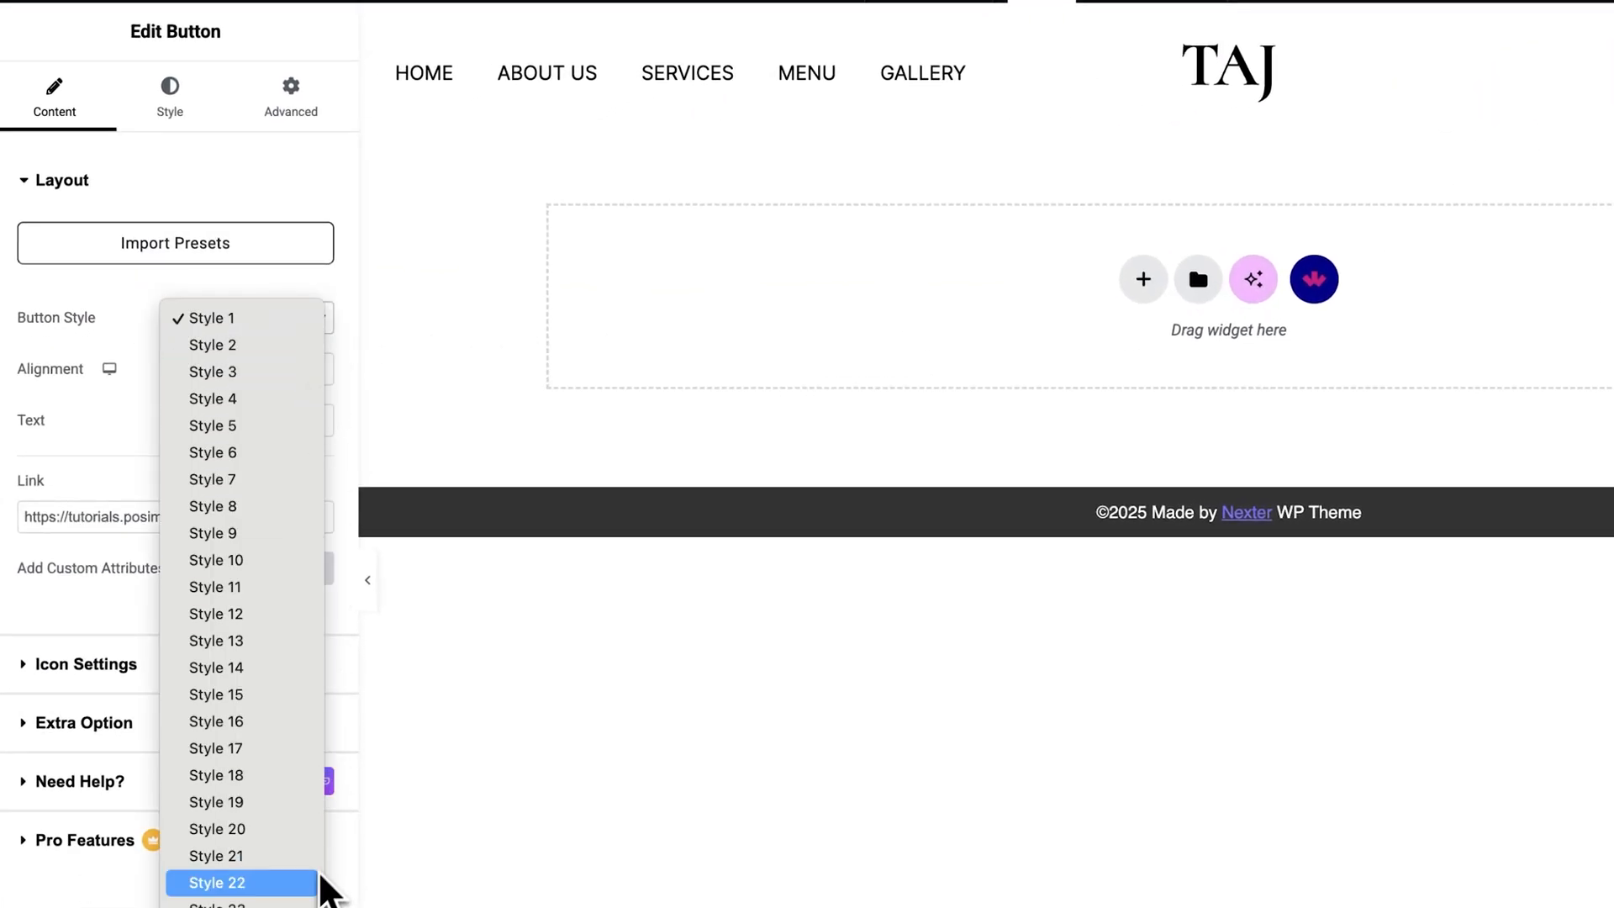
{"action": "left_click", "coordinate": [280, 320]}
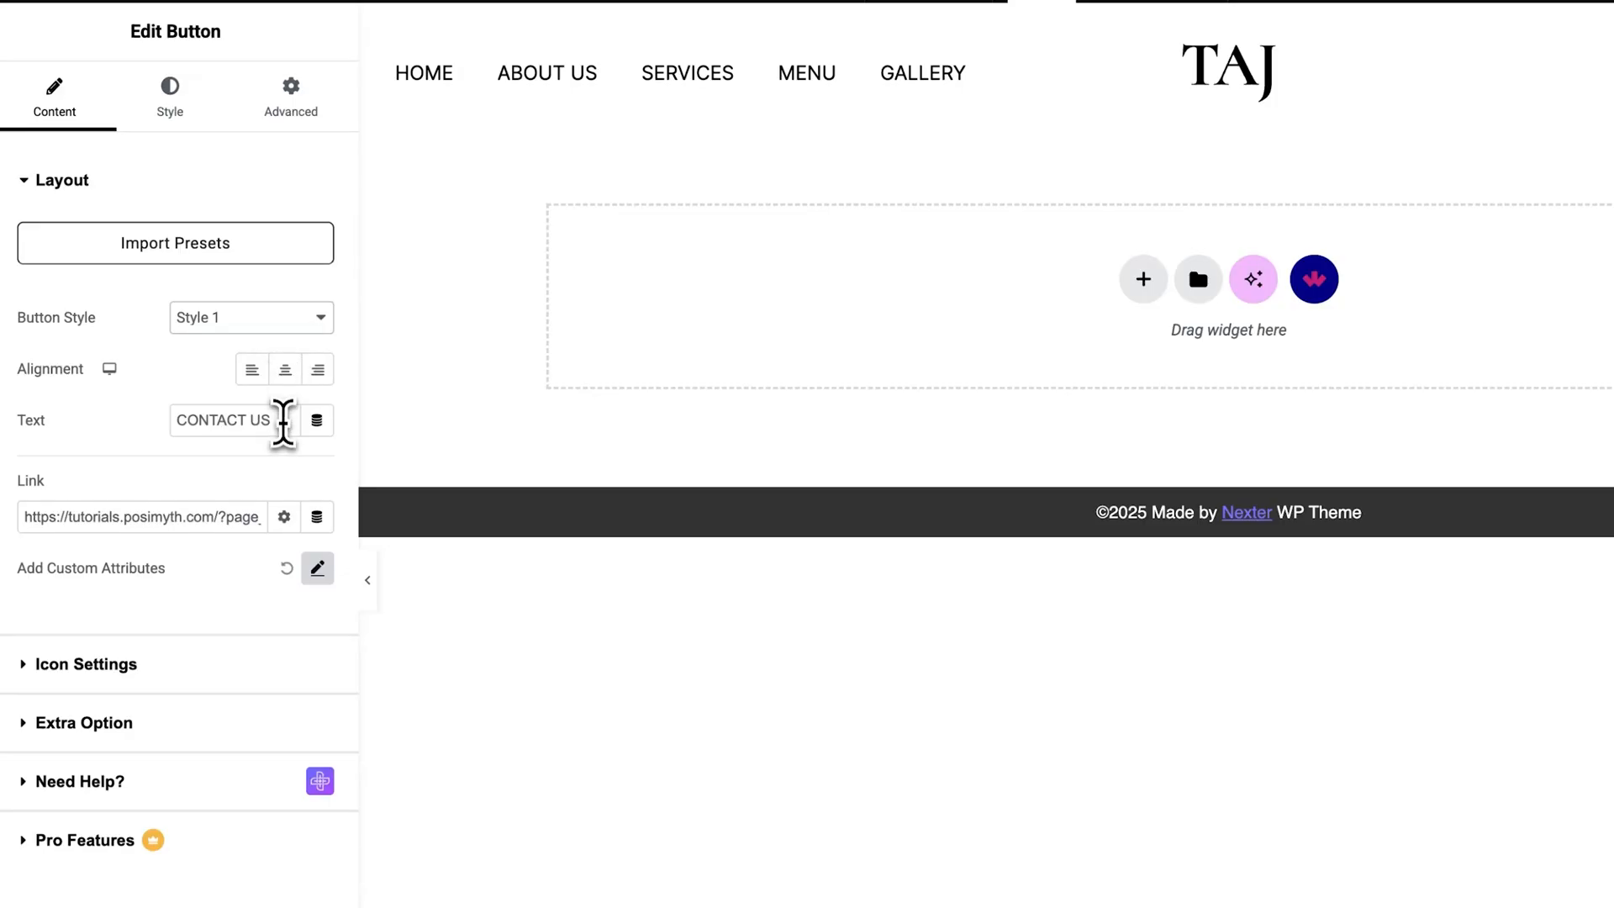
{"action": "left_click", "coordinate": [282, 419]}
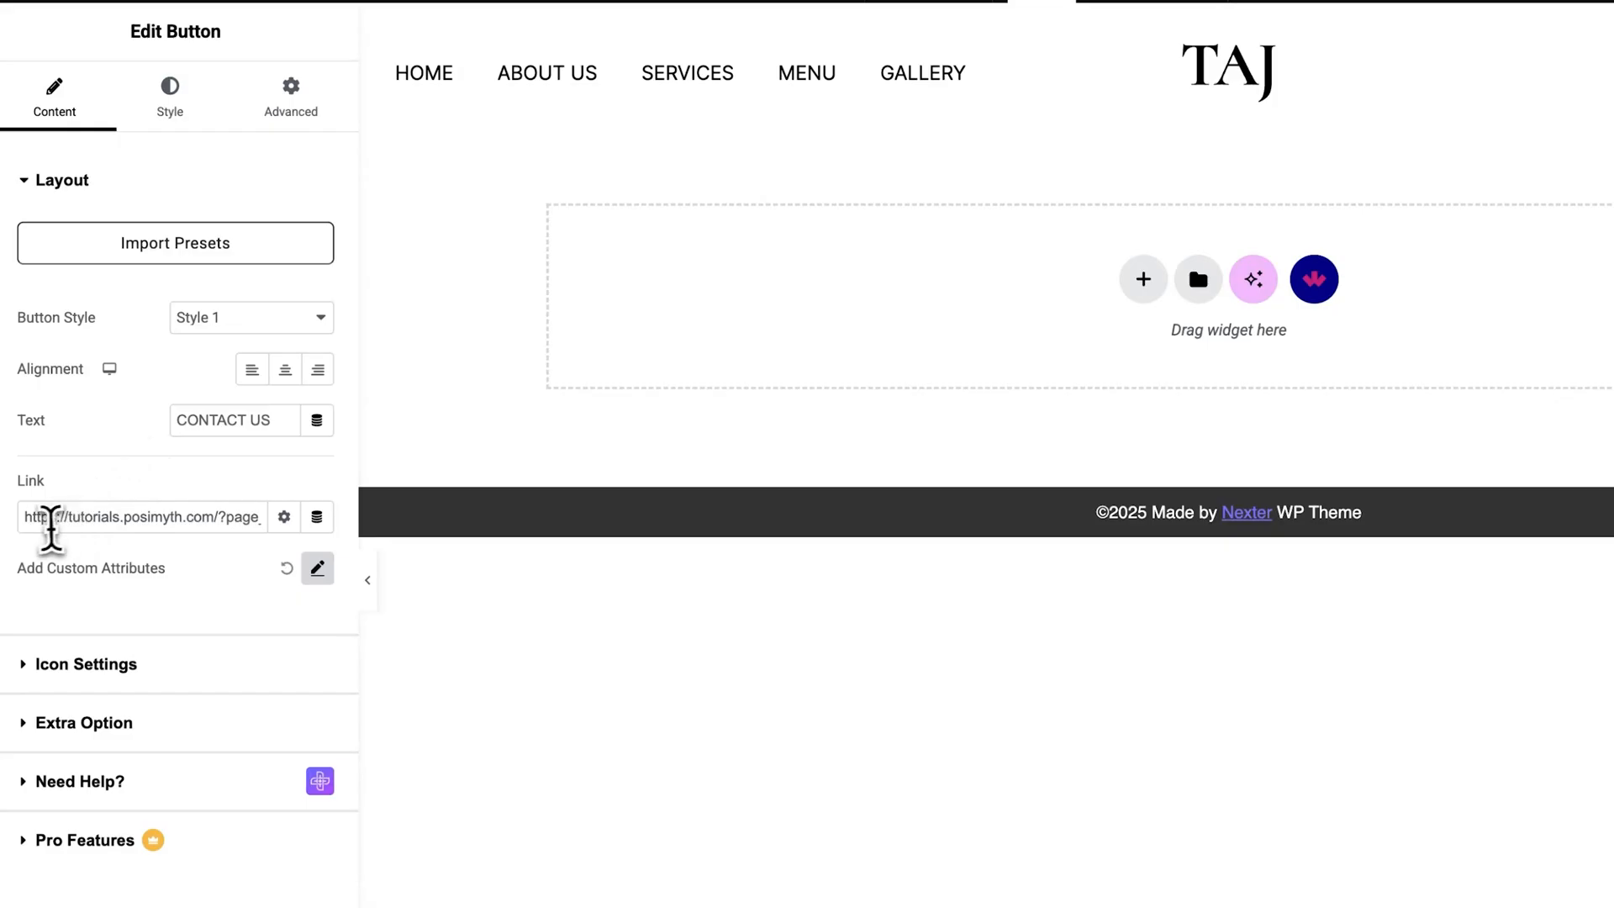
{"action": "left_click_drag", "start_coordinate": [29, 520], "coordinate": [289, 523]}
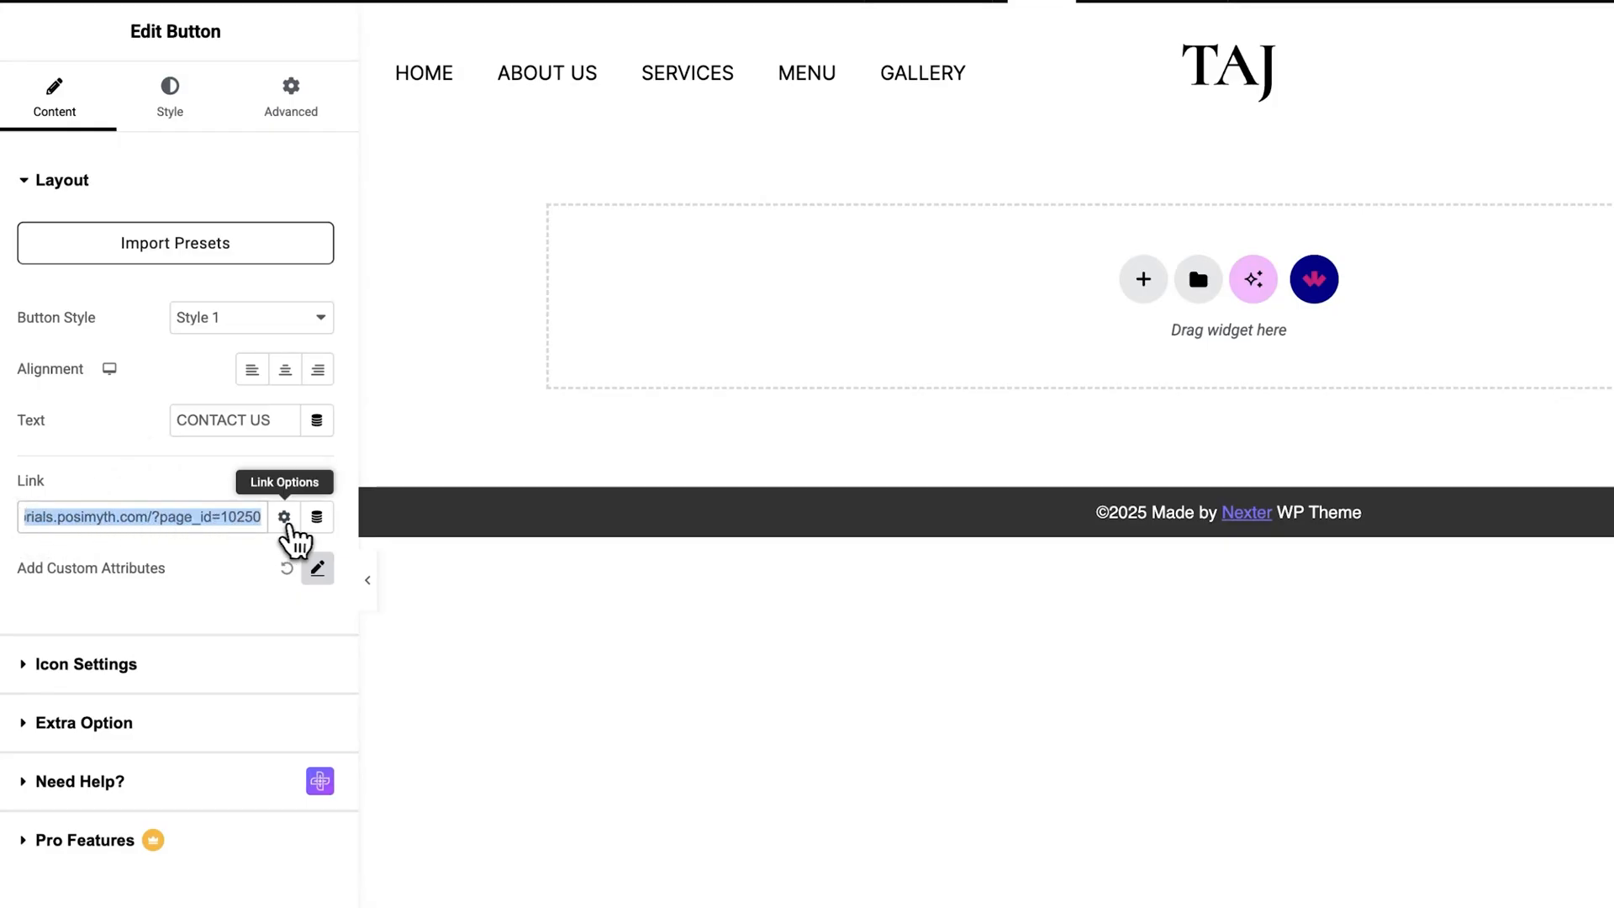
{"action": "left_click", "coordinate": [245, 570]}
{"action": "left_click", "coordinate": [38, 181]}
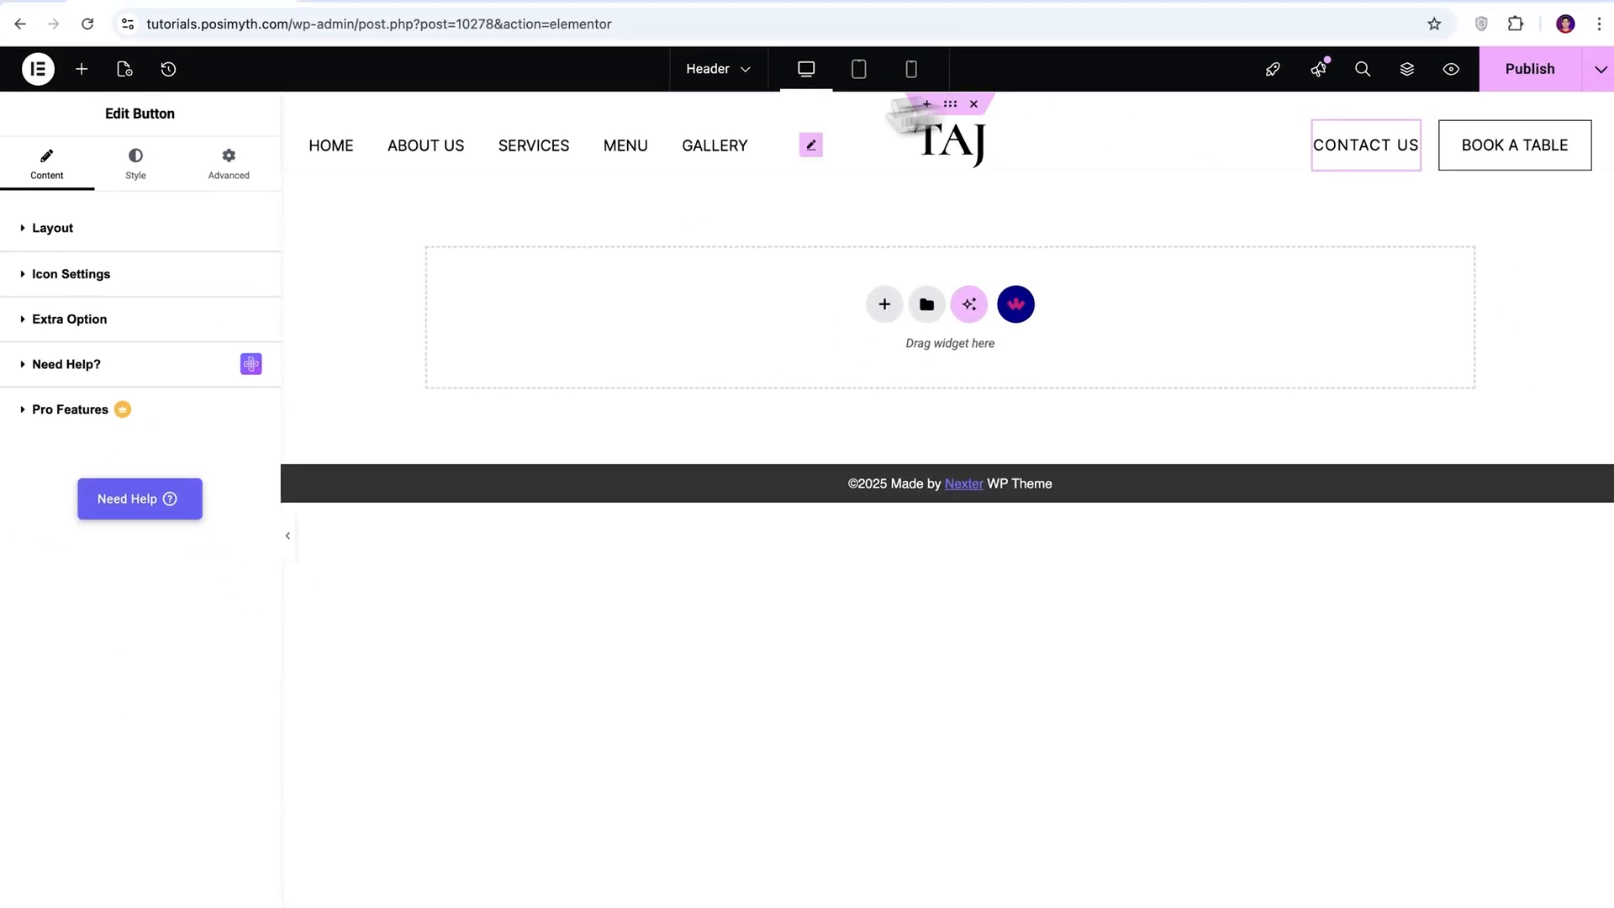
Publish the Header template and open the Footer template for editing in Elementor.
{"action": "left_click", "coordinate": [1549, 80]}
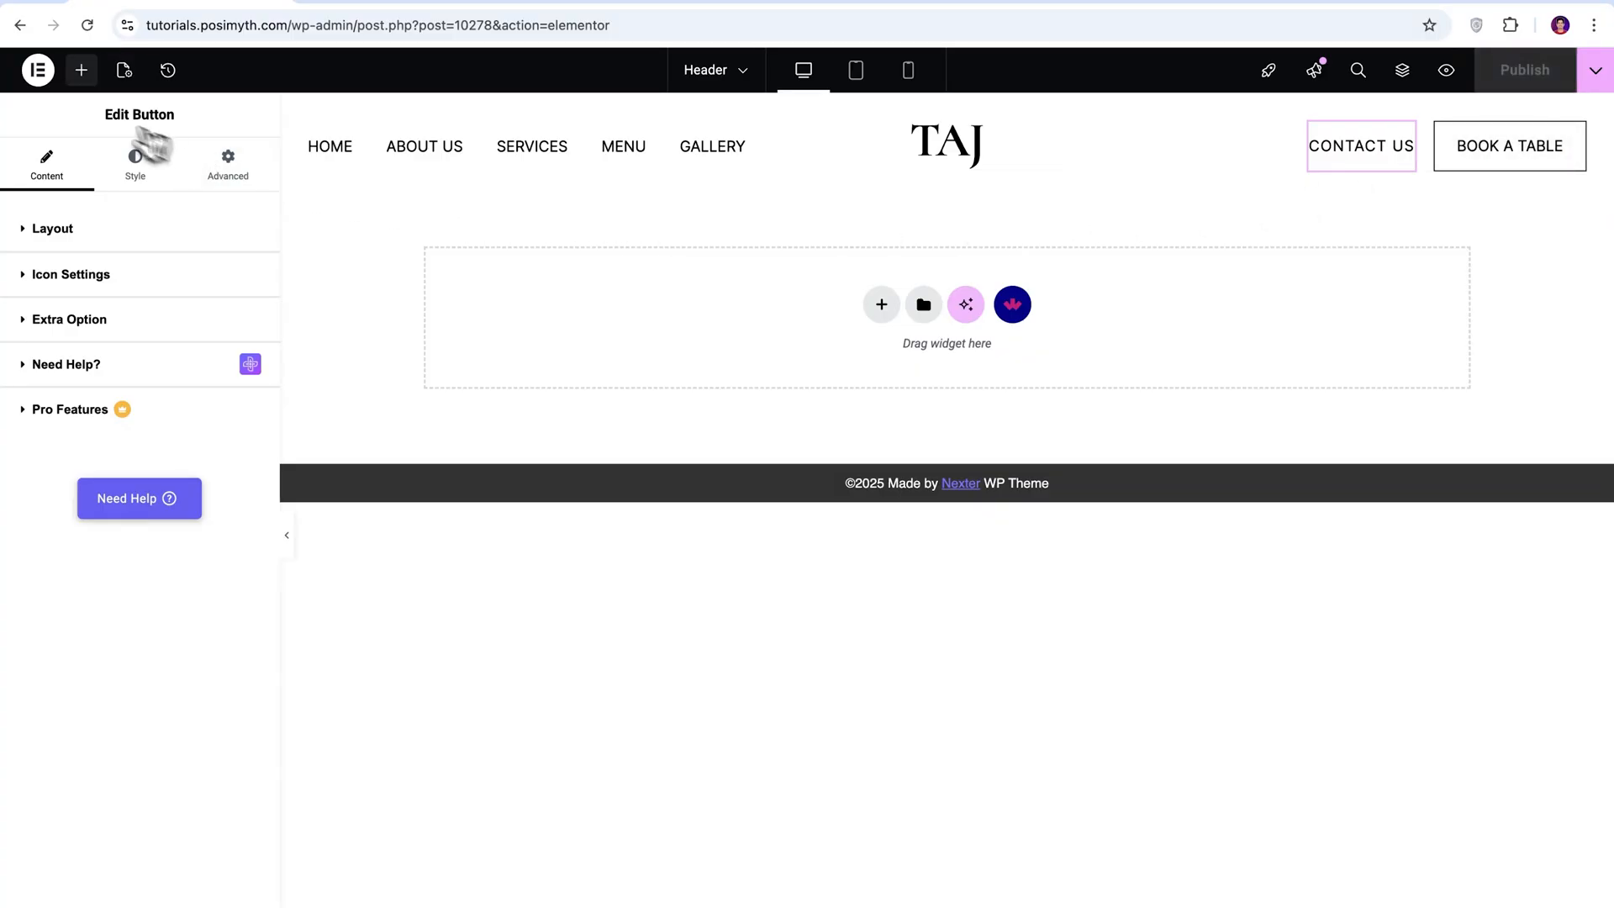
{"action": "left_click", "coordinate": [20, 27]}
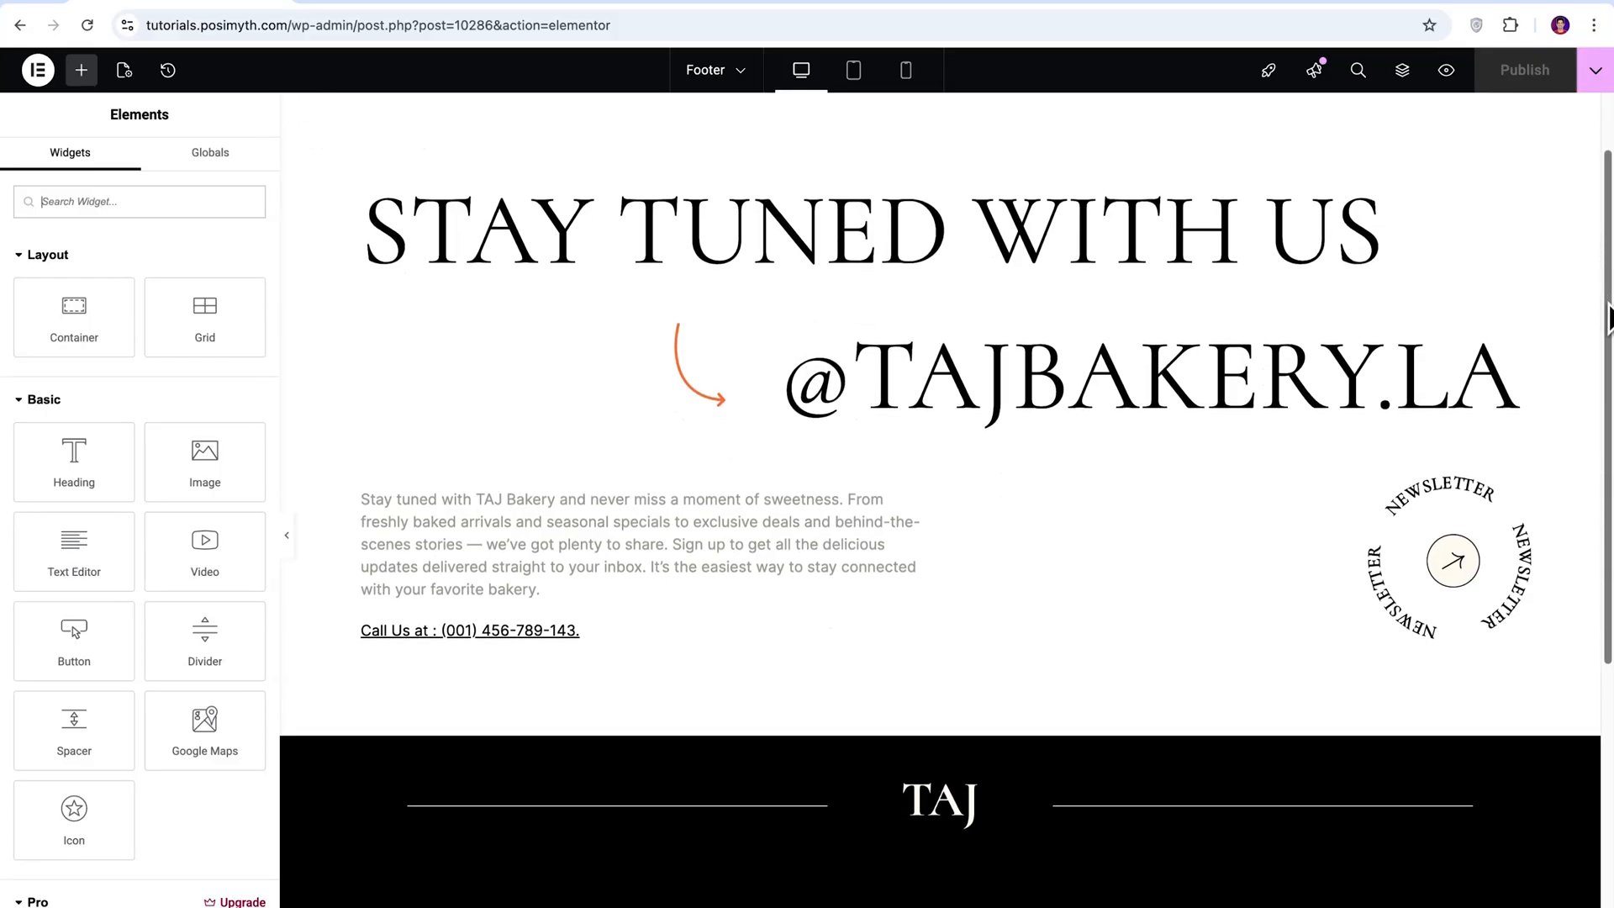
Reorder the footer links to ABOUT US, GALLERY, CONTACT US, MENU, SERVICES, TESTIMONIALS, FAQ.
{"action": "left_click_drag", "start_coordinate": [1607, 319], "coordinate": [1606, 445]}
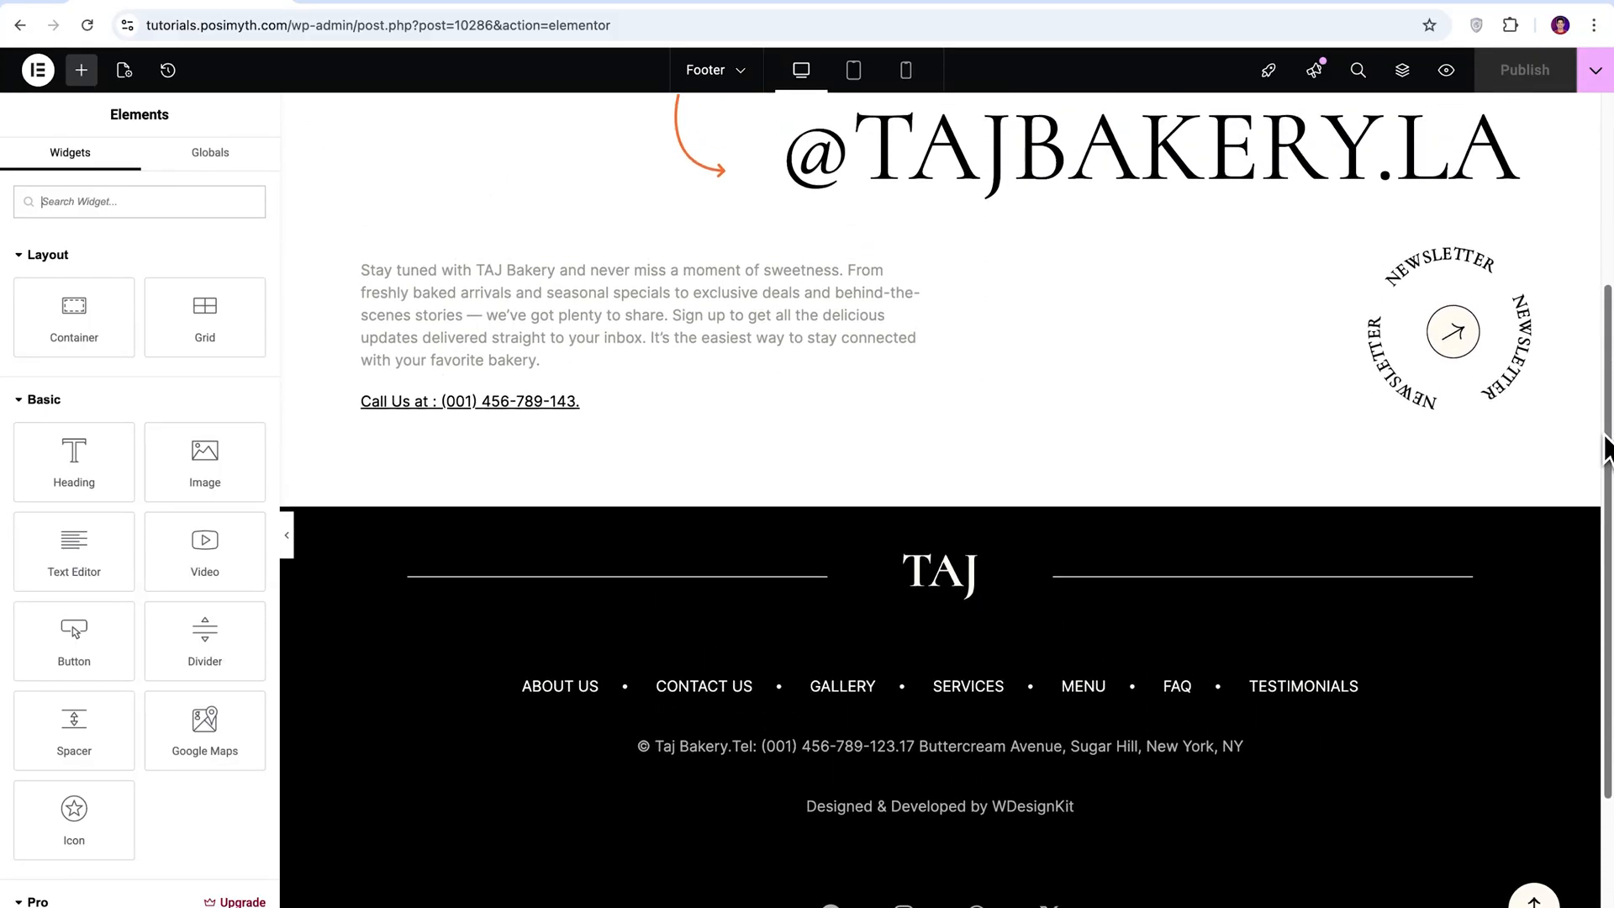
{"action": "left_click", "coordinate": [1253, 691]}
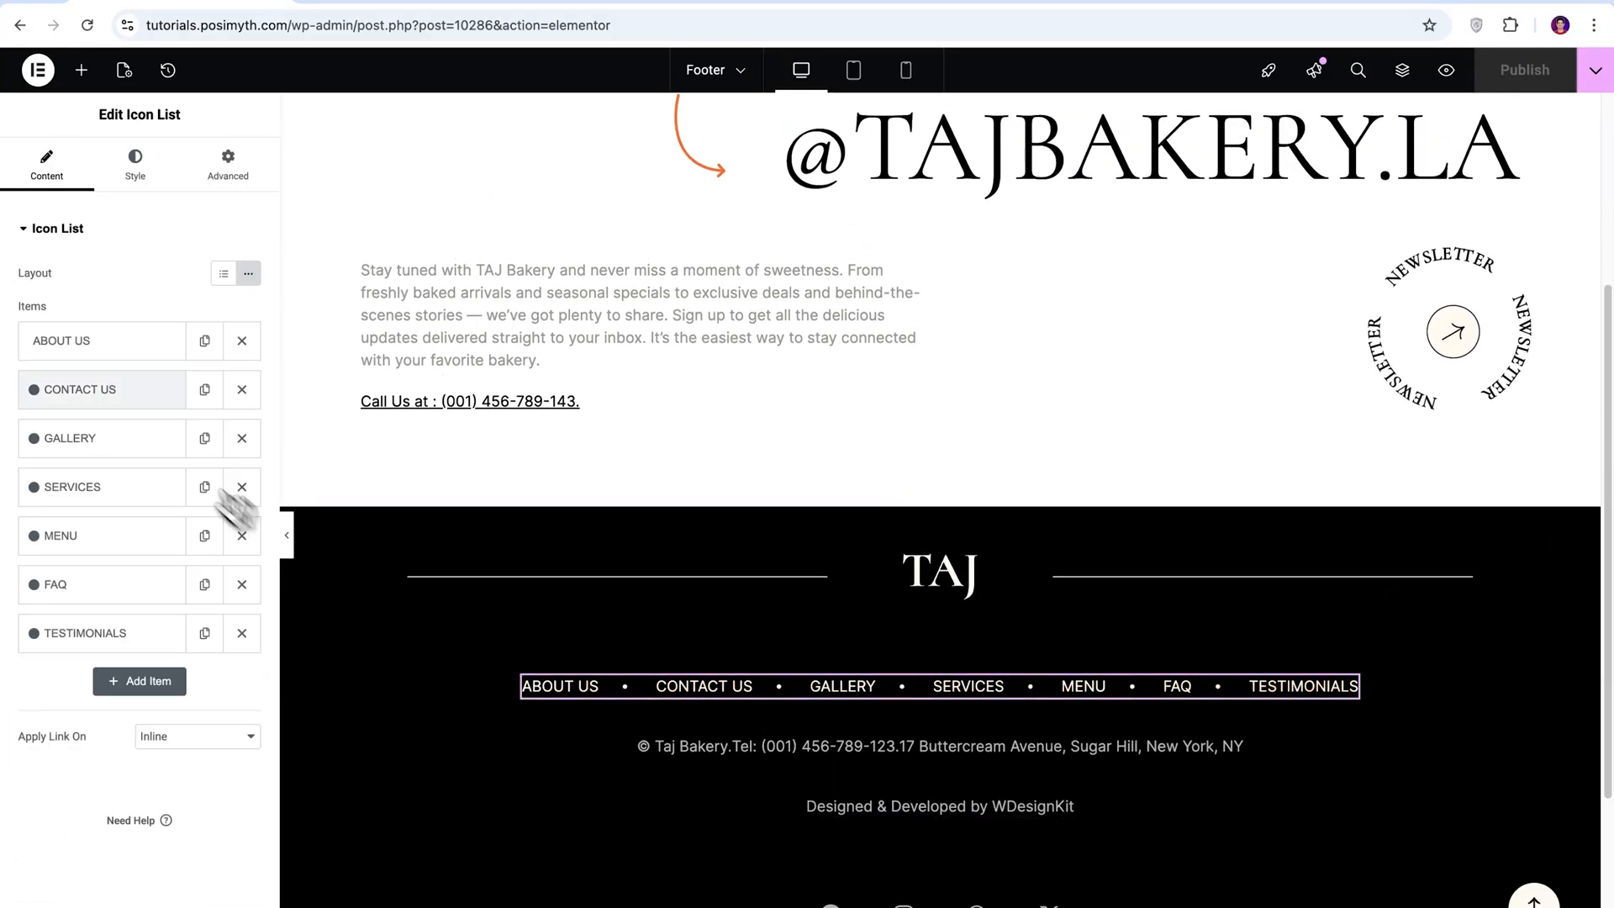
{"action": "left_click", "coordinate": [25, 229]}
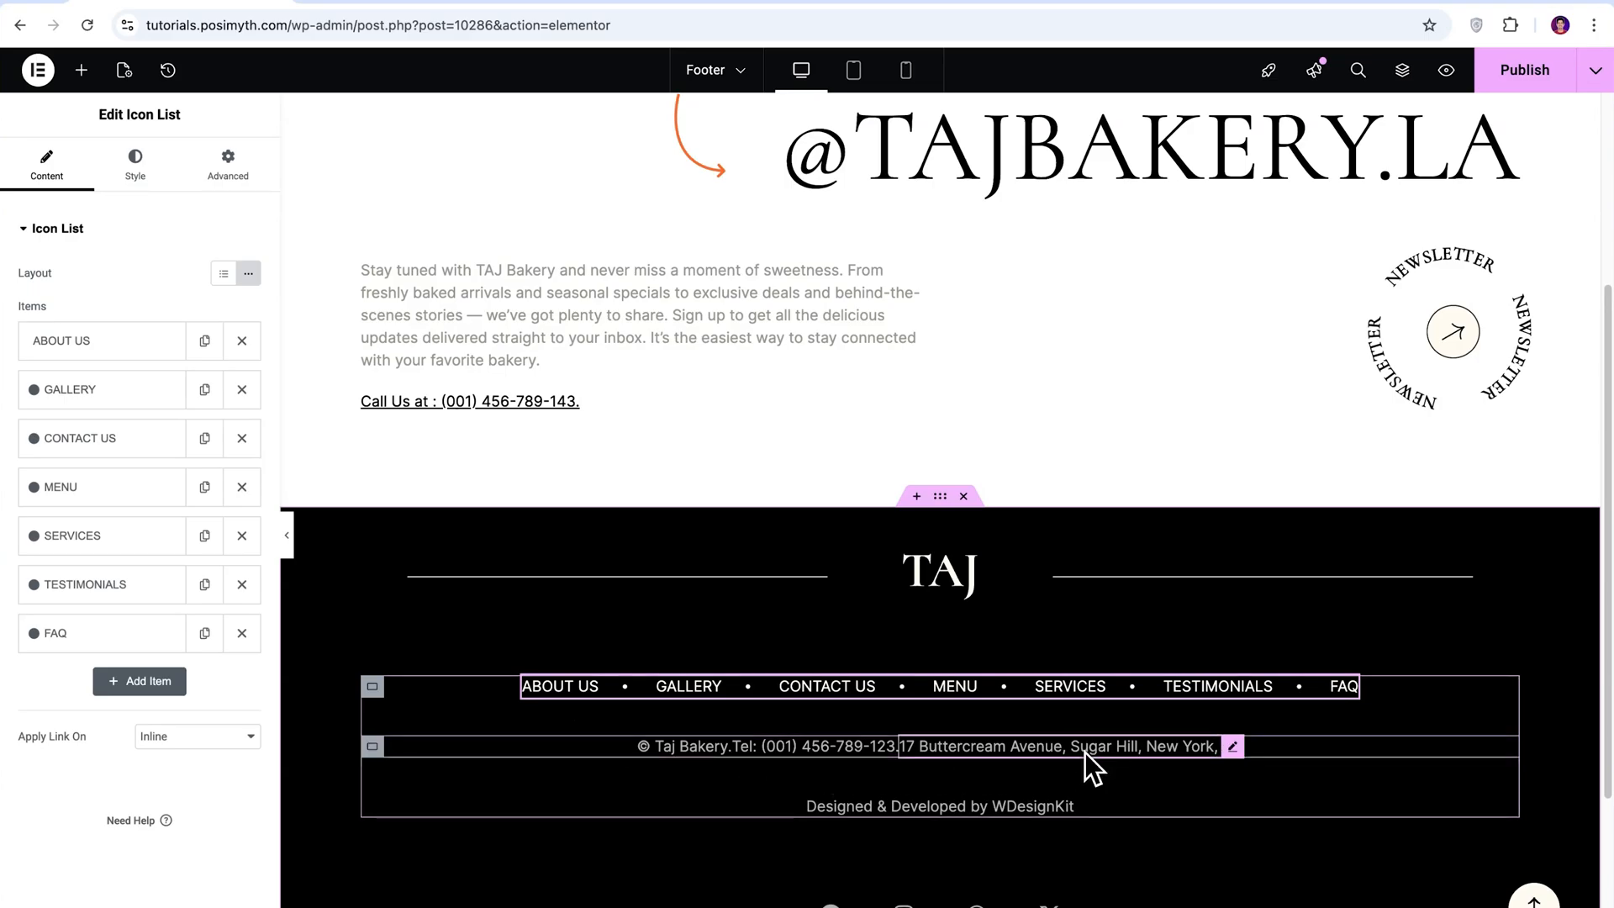
Replace the footer's address line with the bakery's new street address in New York, including the ZIP code.
{"action": "left_click", "coordinate": [1090, 763]}
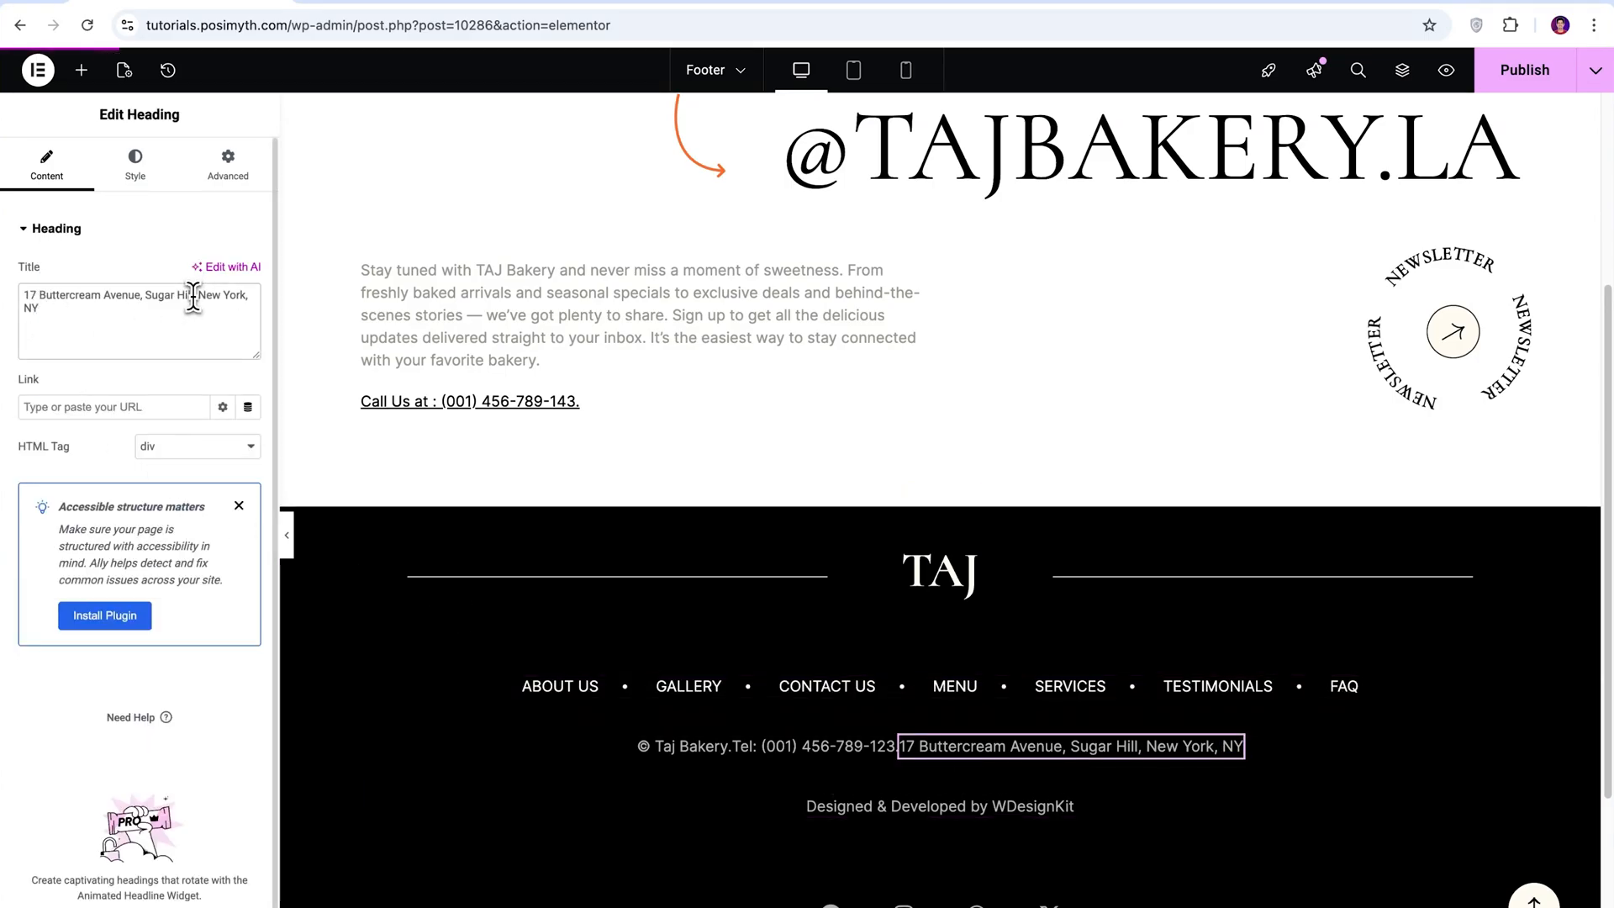
{"action": "left_click_drag", "start_coordinate": [194, 295], "coordinate": [20, 296]}
{"action": "type", "text": "245 Lexington Av"}
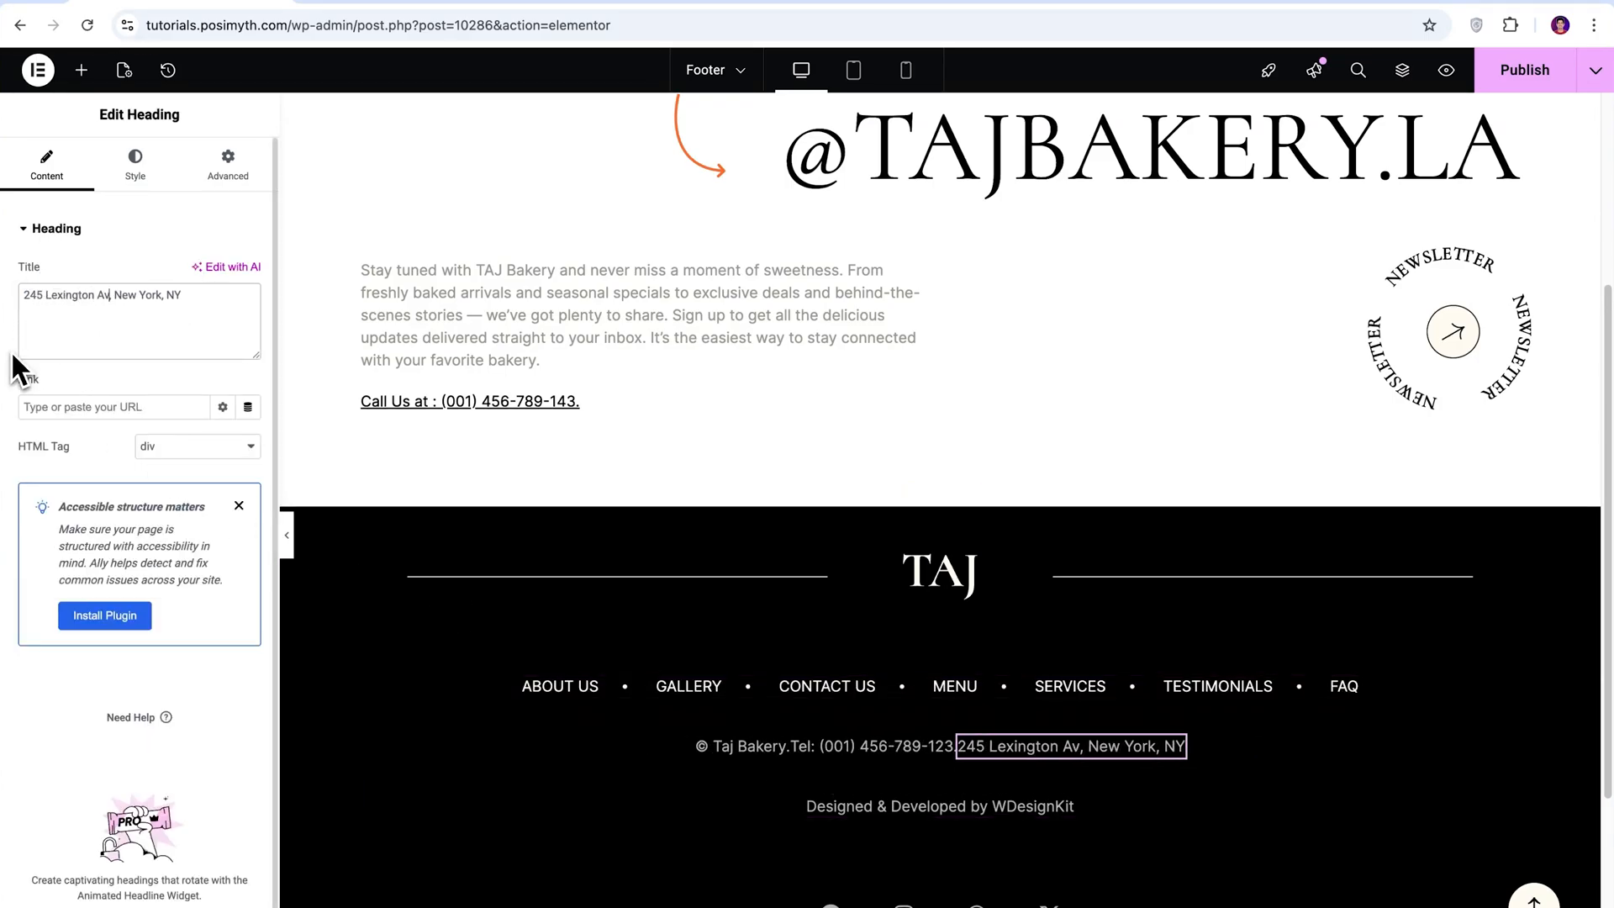
{"action": "type", "text": "e"}
{"action": "type", "text": " 10016"}
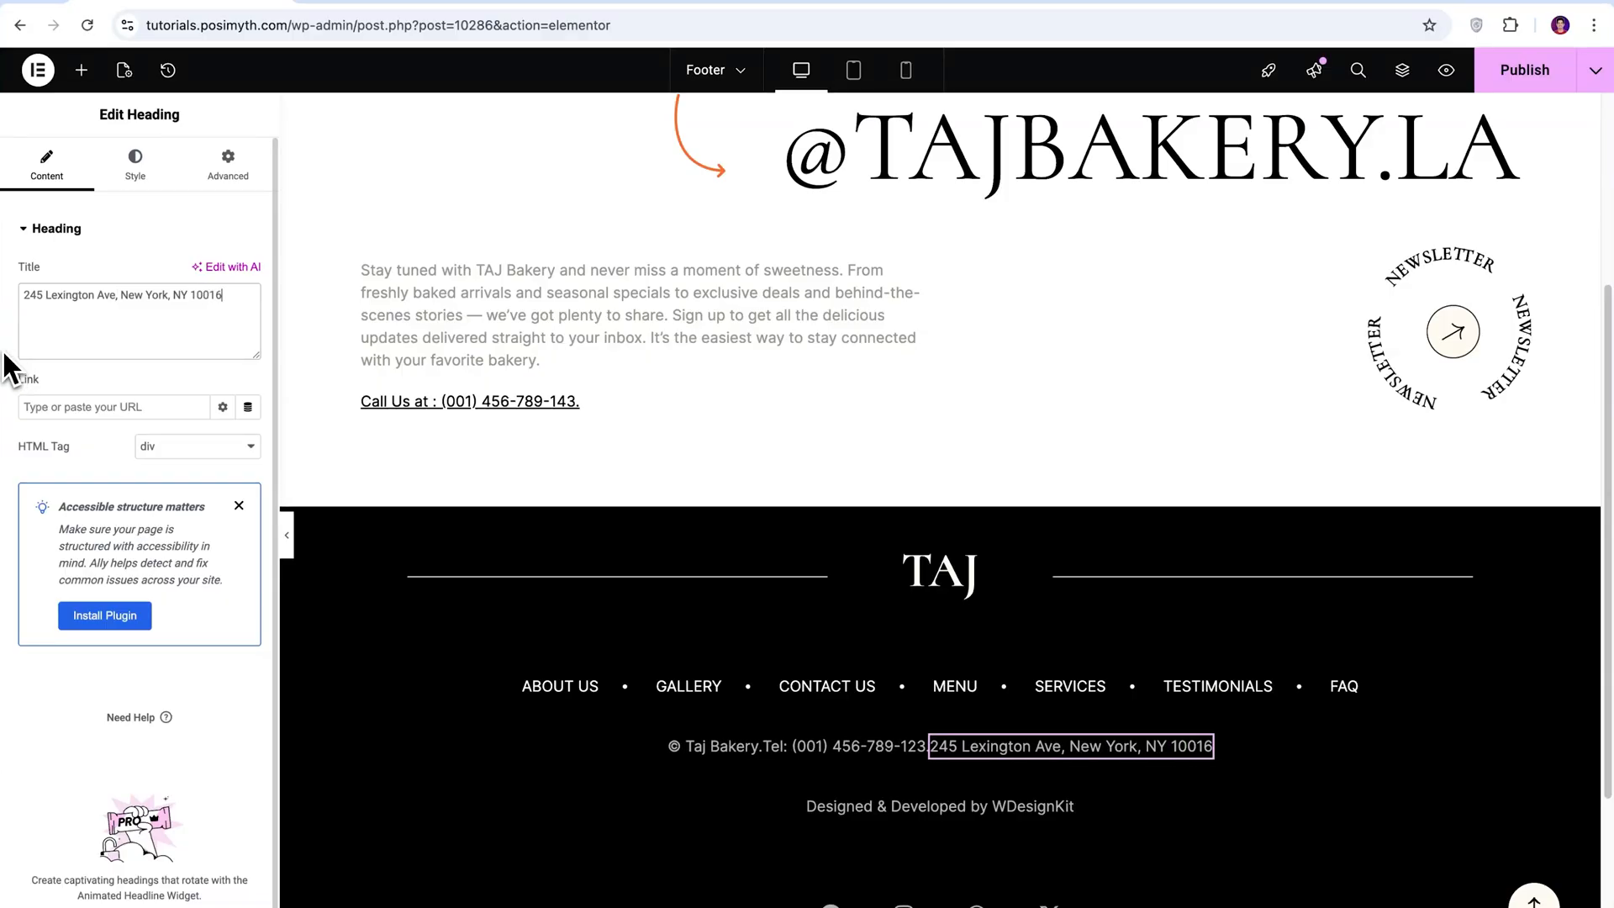
{"action": "left_click", "coordinate": [714, 747]}
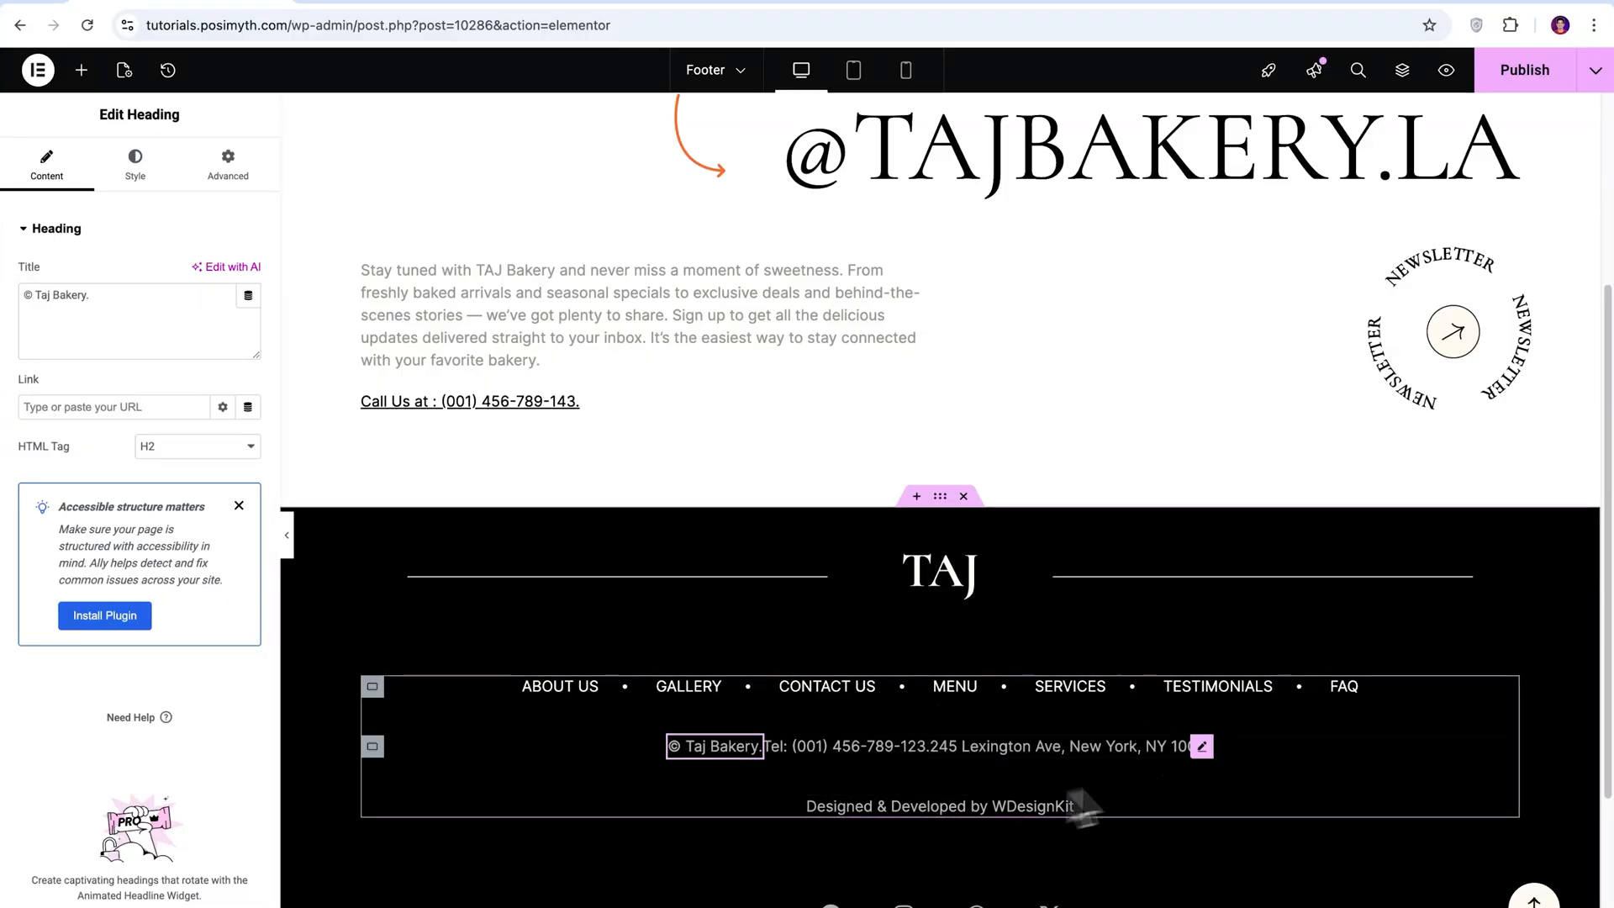
{"action": "scroll", "coordinate": [1286, 637], "scroll_direction": "up", "scroll_amount": 4}
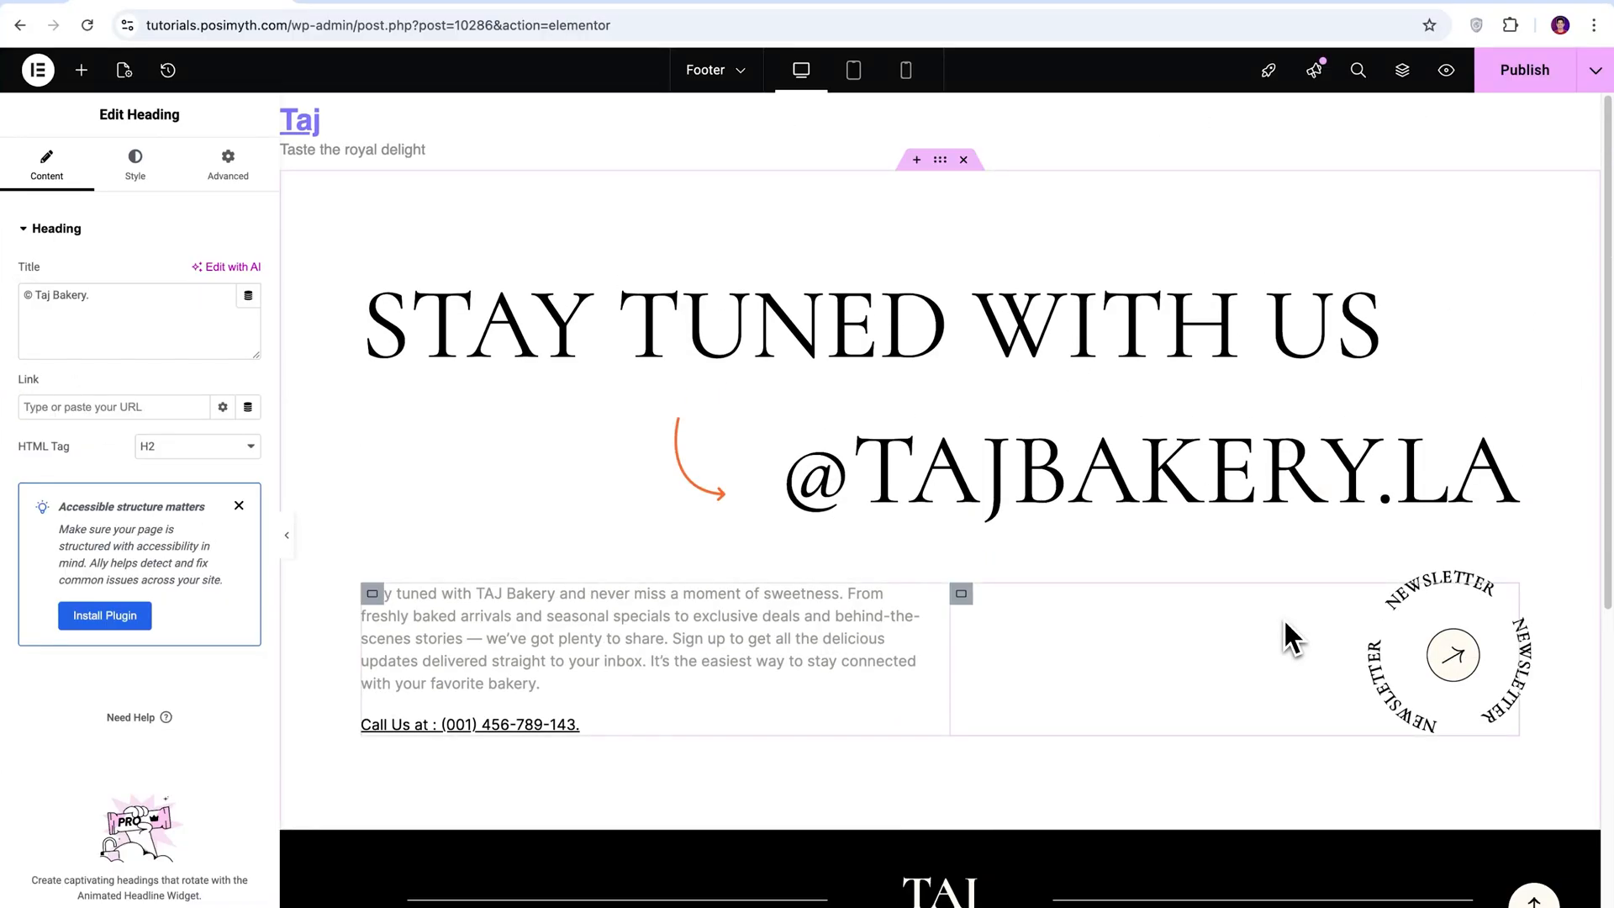
{"action": "scroll", "coordinate": [1285, 623], "scroll_direction": "down", "scroll_amount": 1}
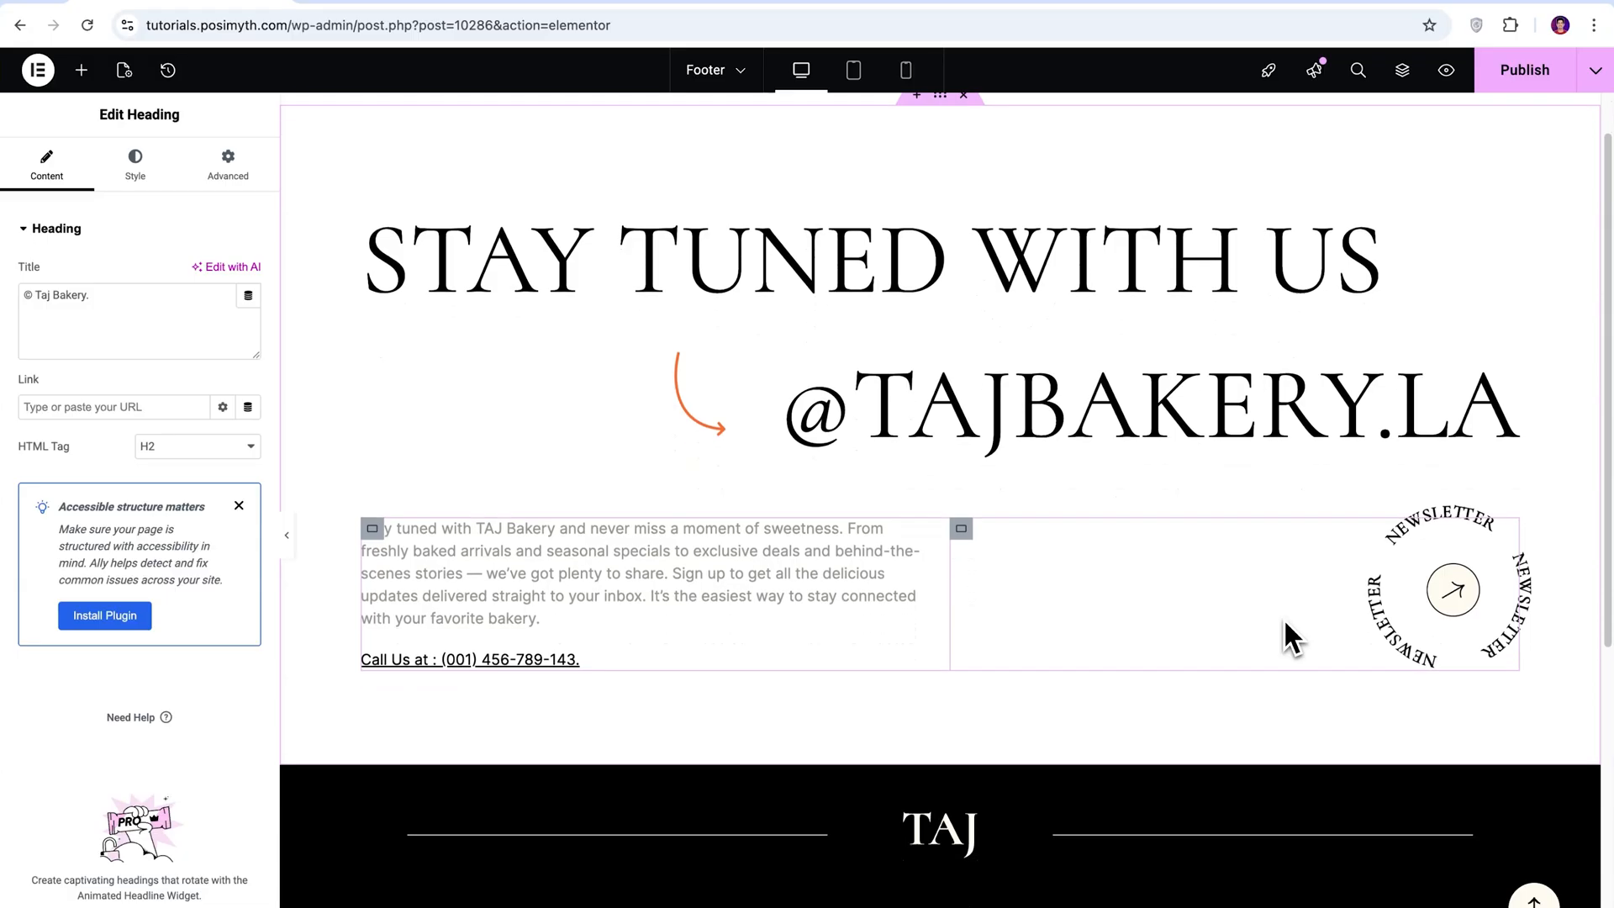
{"action": "scroll", "coordinate": [1284, 622], "scroll_direction": "down", "scroll_amount": 1}
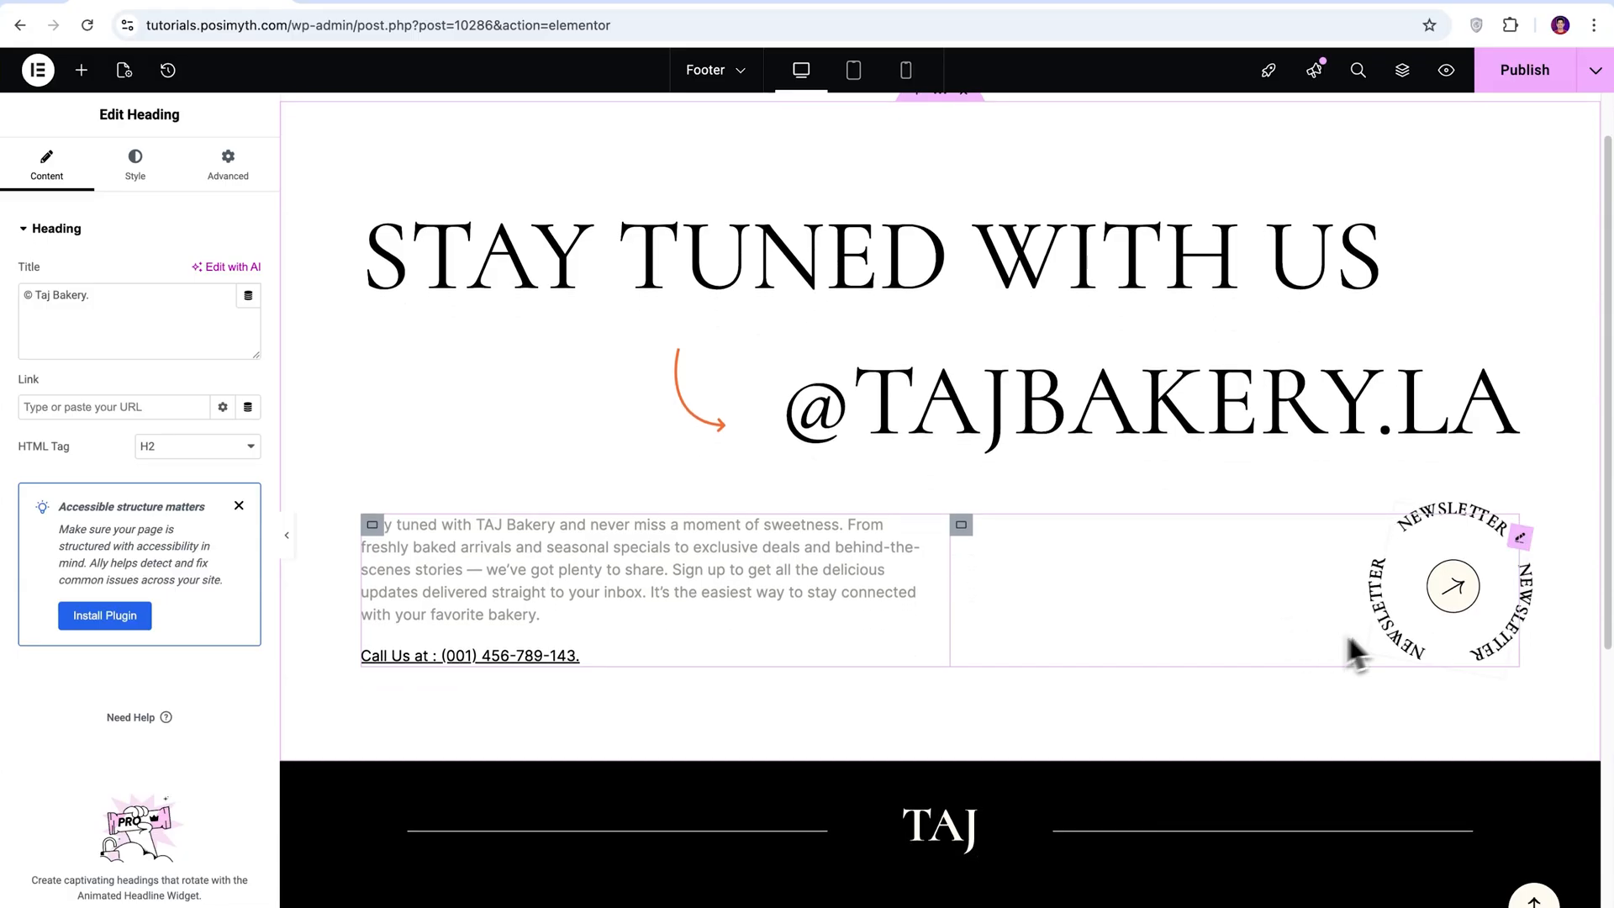
{"action": "left_click", "coordinate": [1440, 607]}
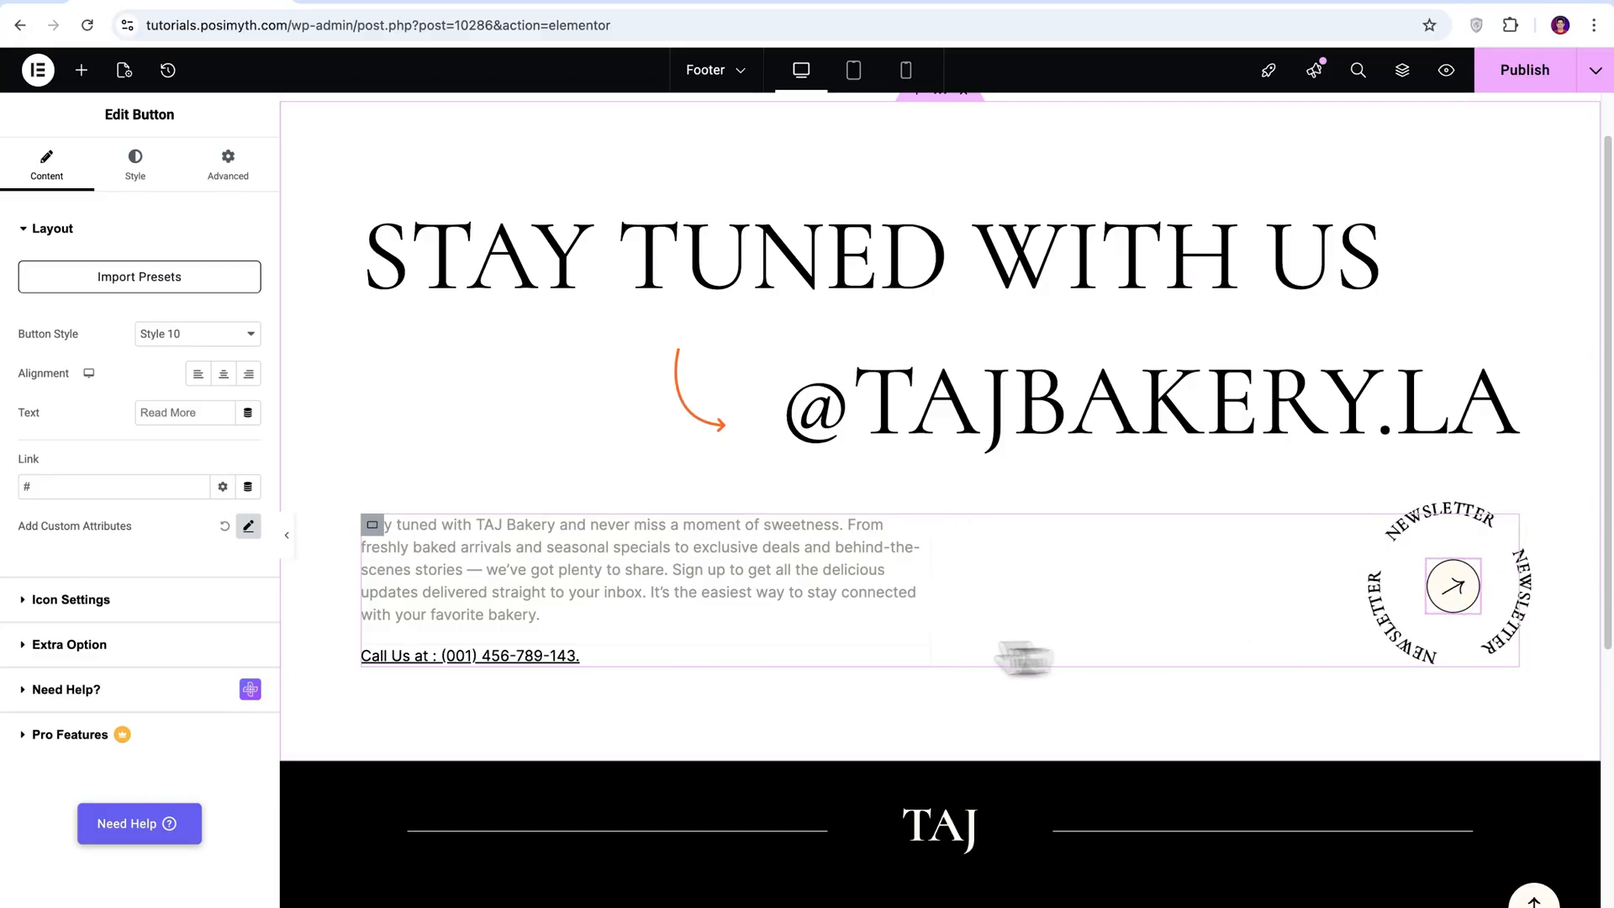
{"action": "type", "text": "https://tajbakery"}
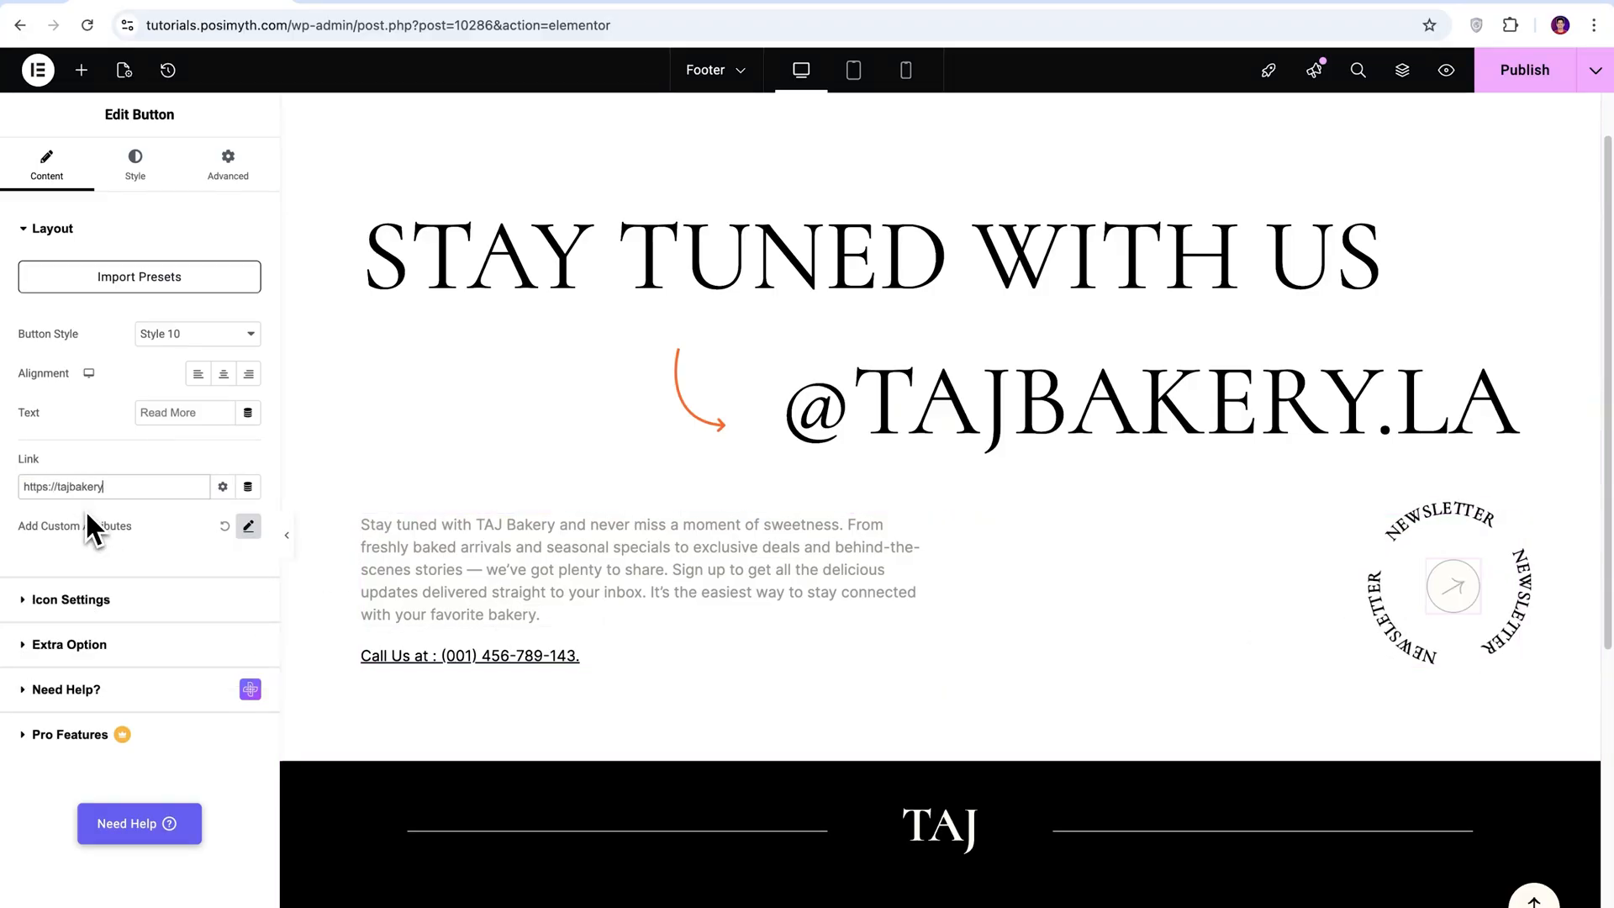
{"action": "type", "text": ".com/newsletter"}
Publish the Footer template.
{"action": "left_click", "coordinate": [25, 237]}
{"action": "left_click", "coordinate": [26, 238]}
{"action": "left_click", "coordinate": [25, 238]}
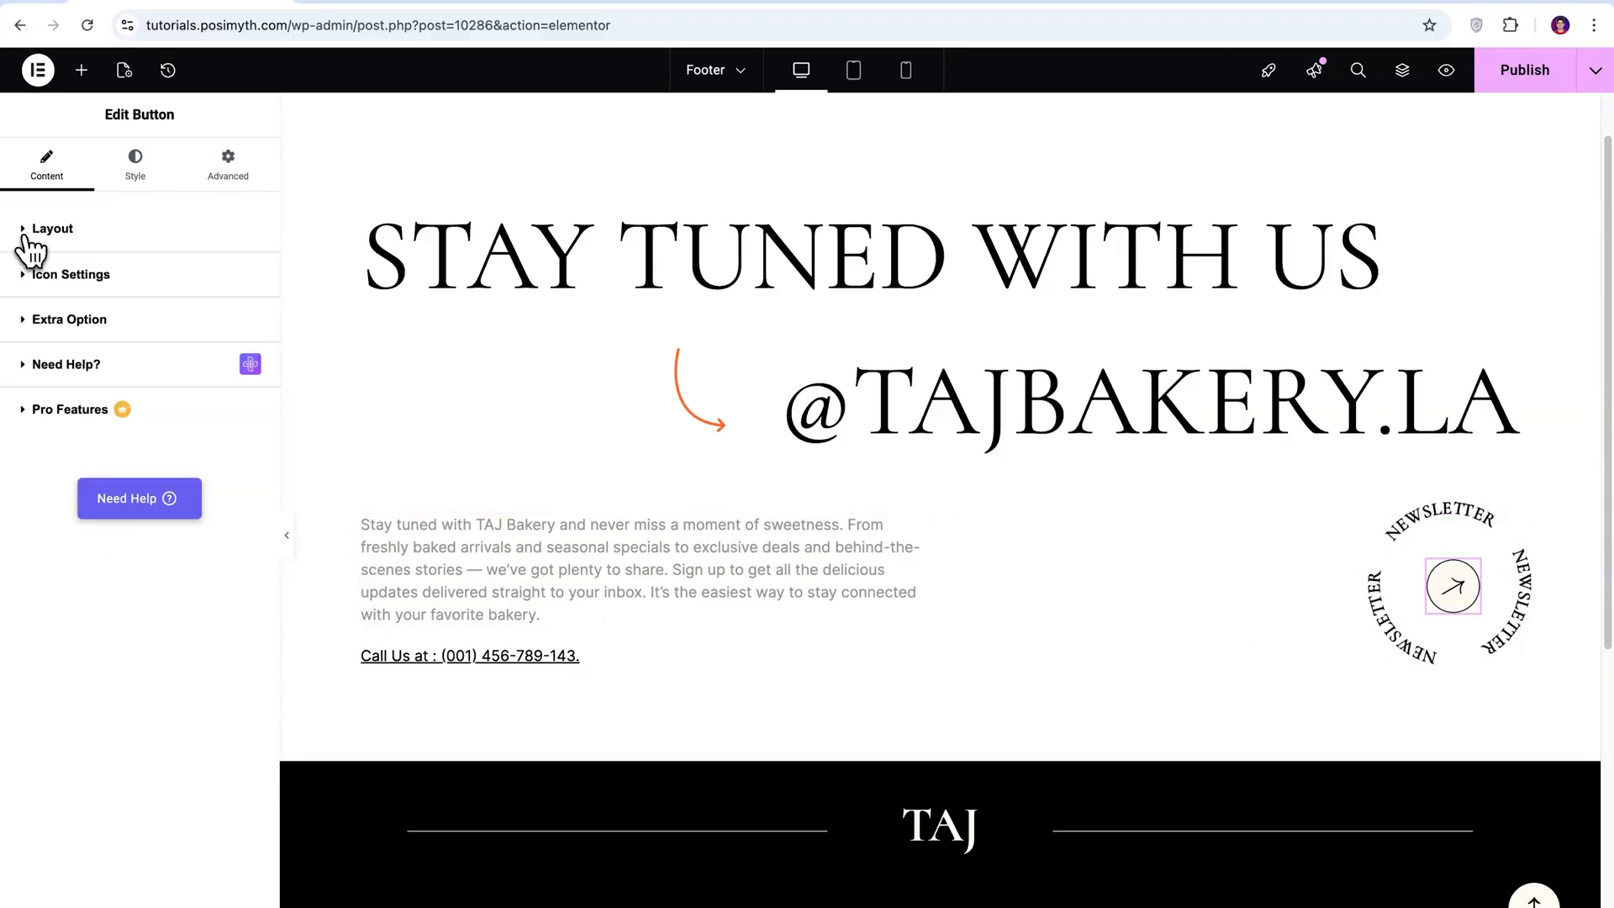
{"action": "scroll", "coordinate": [1248, 514], "scroll_direction": "down", "scroll_amount": 6}
{"action": "scroll", "coordinate": [1248, 514], "scroll_direction": "up", "scroll_amount": 6}
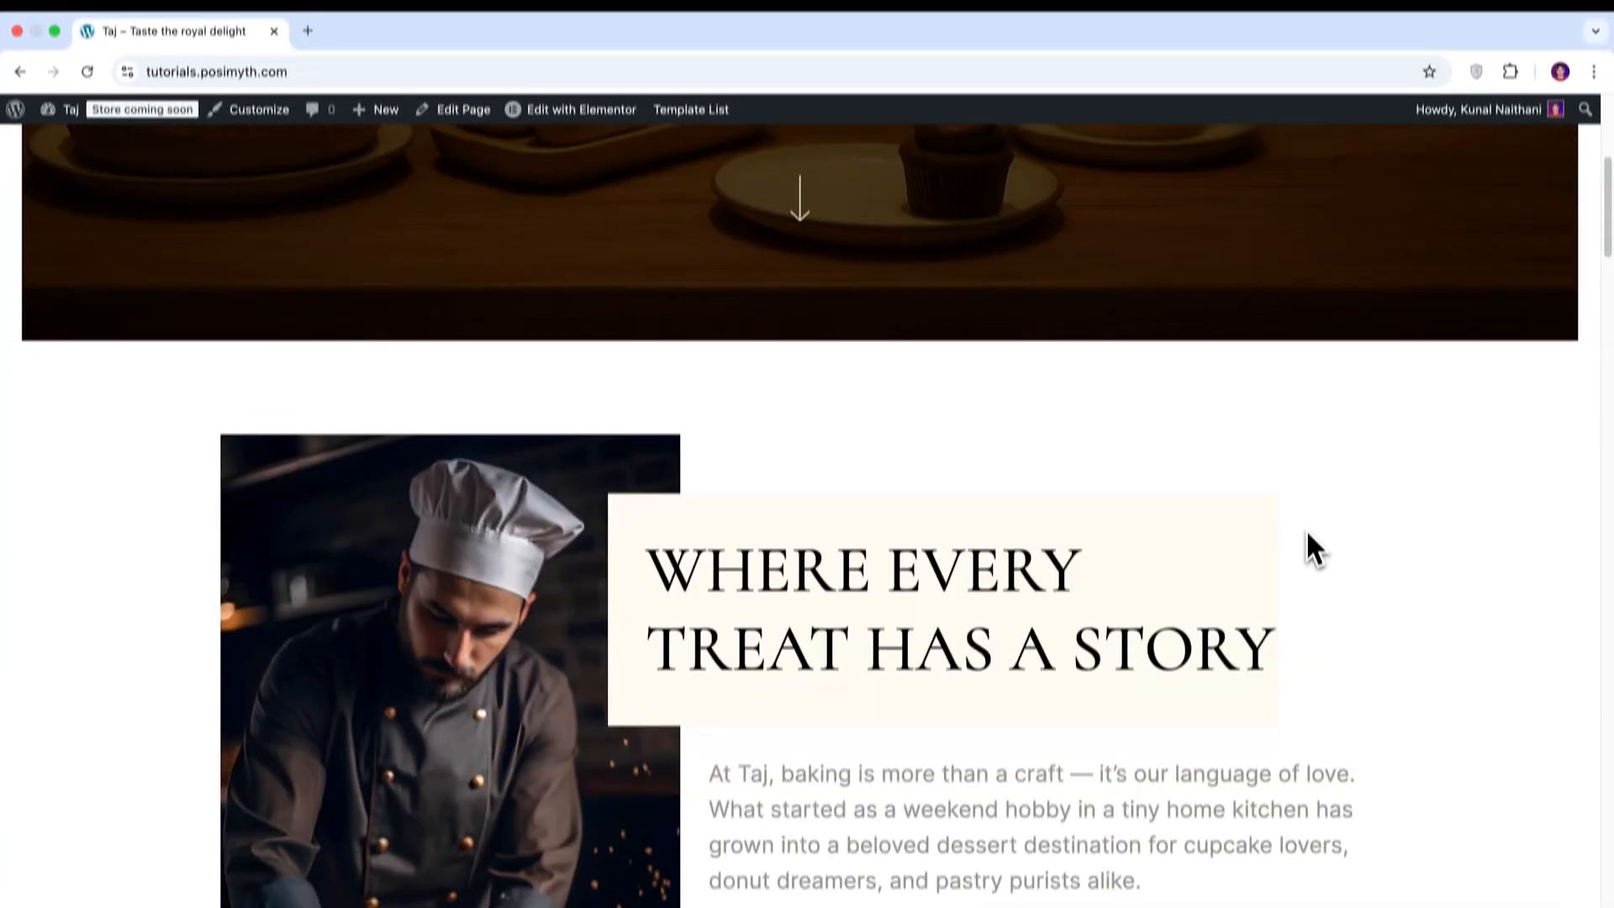
Review the live homepage's booking form, testimonials, FAQ accordion and footer.
{"action": "scroll", "coordinate": [1304, 482], "scroll_direction": "down", "scroll_amount": 15}
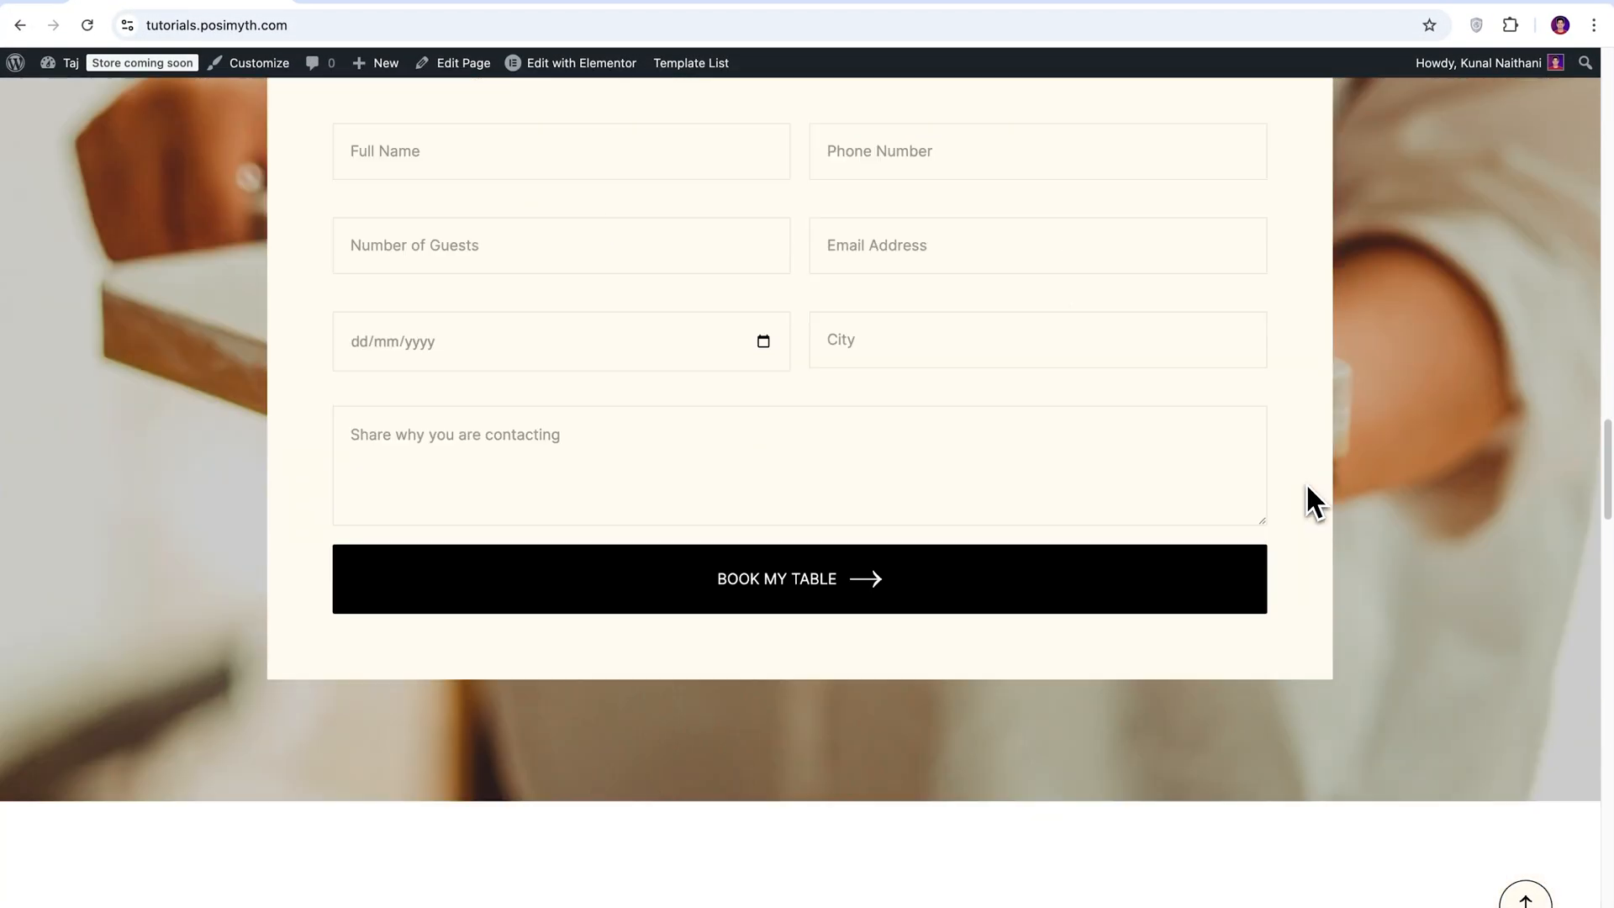
{"action": "scroll", "coordinate": [1306, 488], "scroll_direction": "down", "scroll_amount": 20}
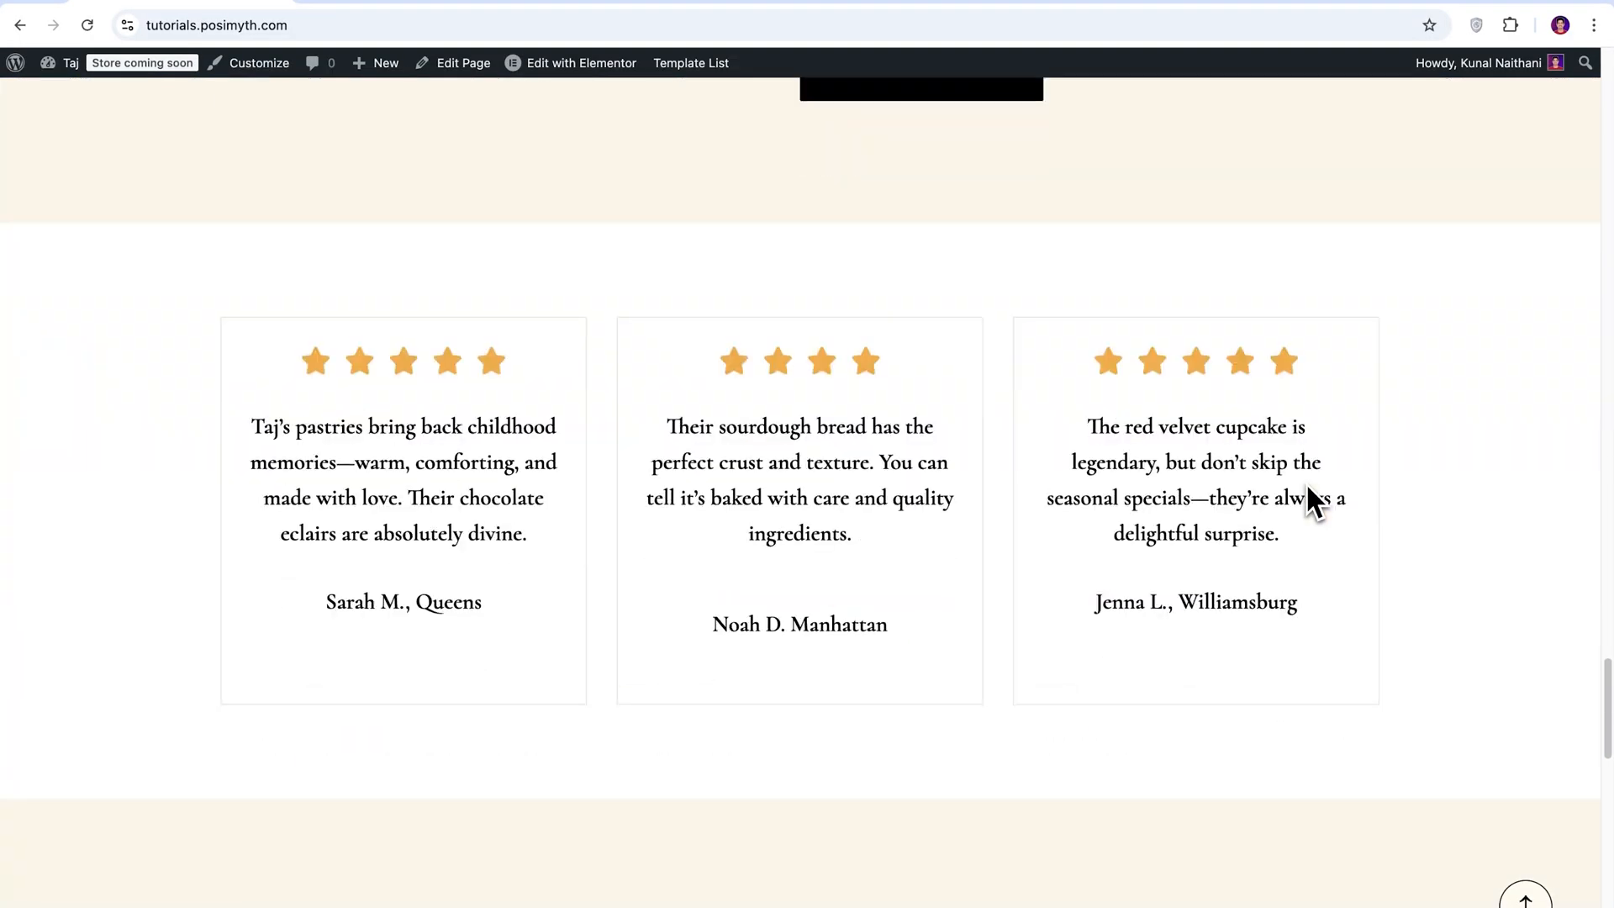
{"action": "scroll", "coordinate": [1308, 496], "scroll_direction": "down", "scroll_amount": 10}
{"action": "left_click", "coordinate": [1221, 338]}
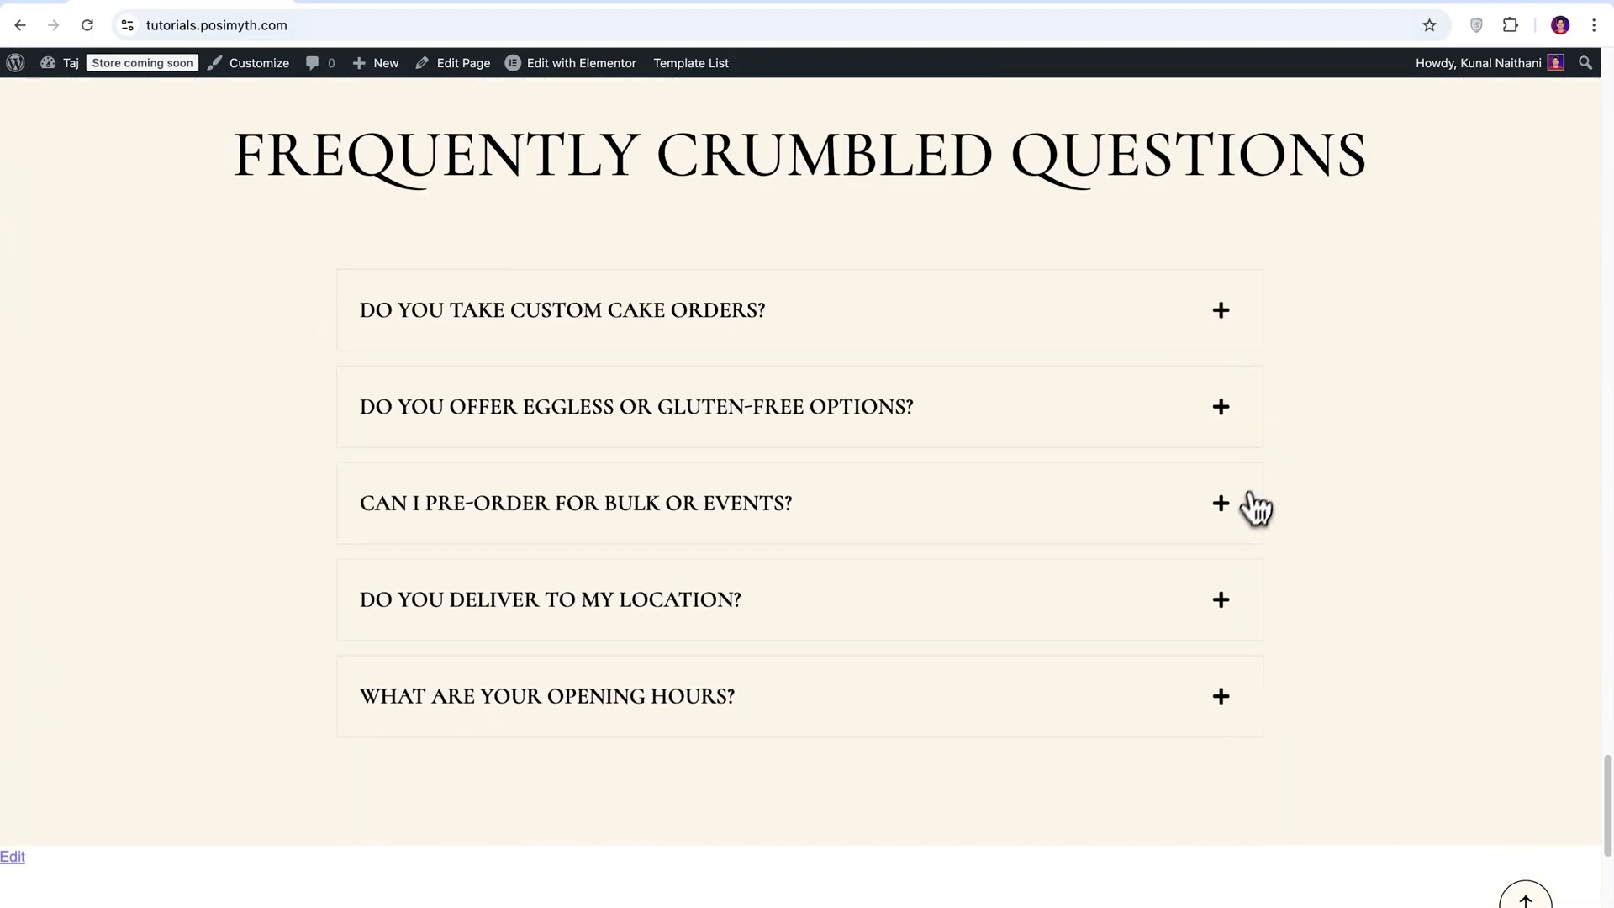
{"action": "left_click", "coordinate": [1256, 507]}
{"action": "scroll", "coordinate": [1458, 590], "scroll_direction": "down", "scroll_amount": 8}
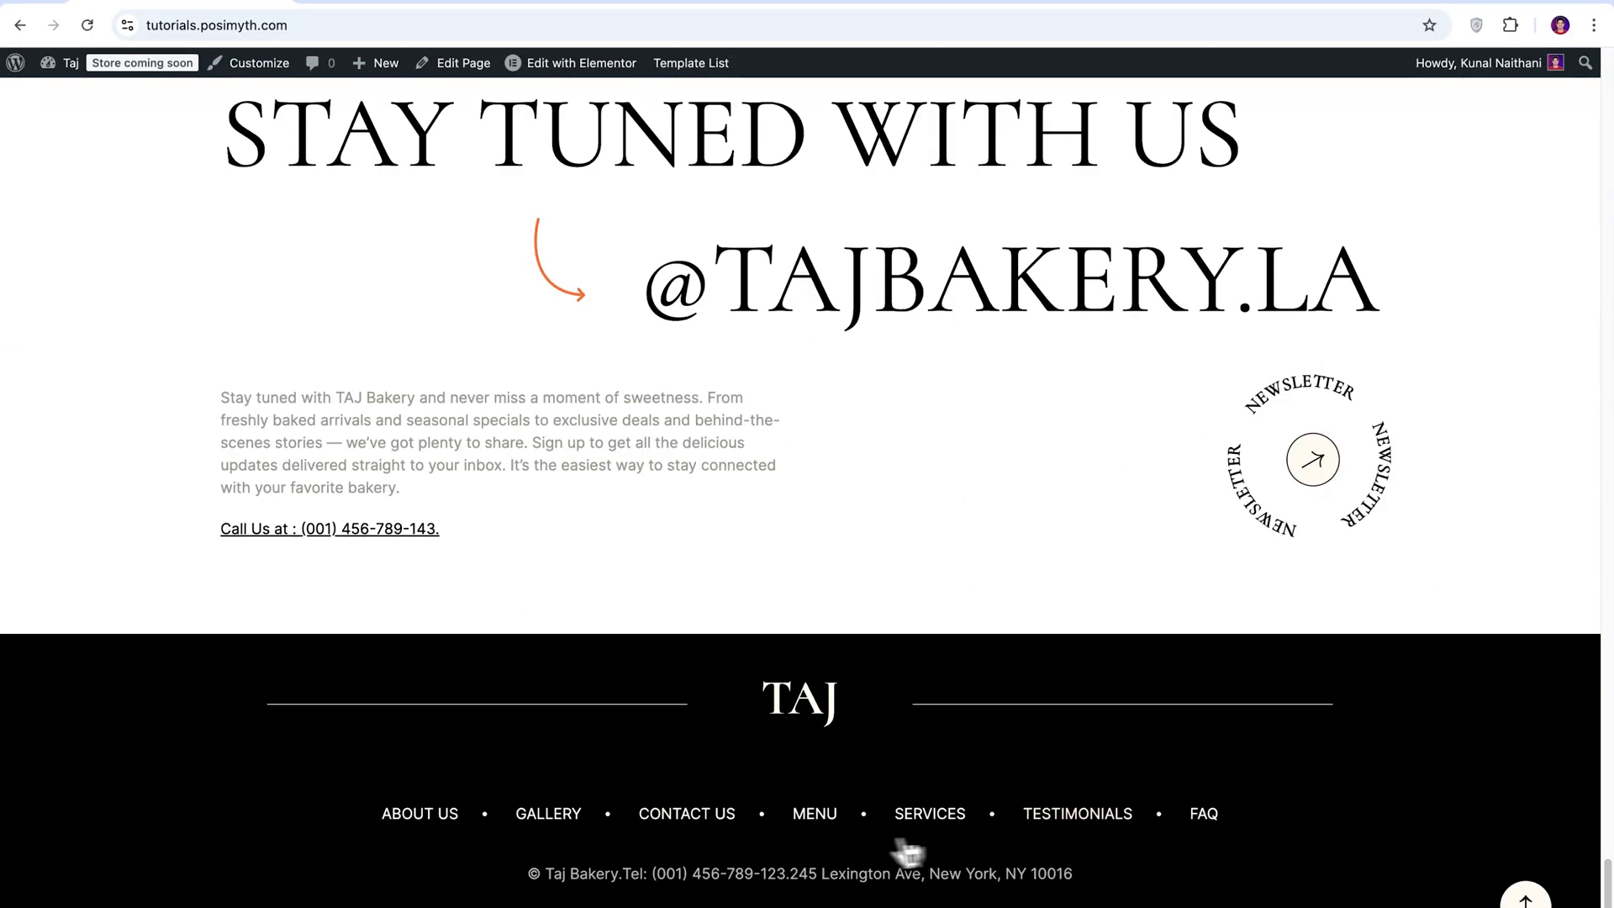
Look through the live Menu page, the Contact Us page with its booking form, and the page of bakery photos.
{"action": "scroll", "coordinate": [1475, 622], "scroll_direction": "down", "scroll_amount": 20}
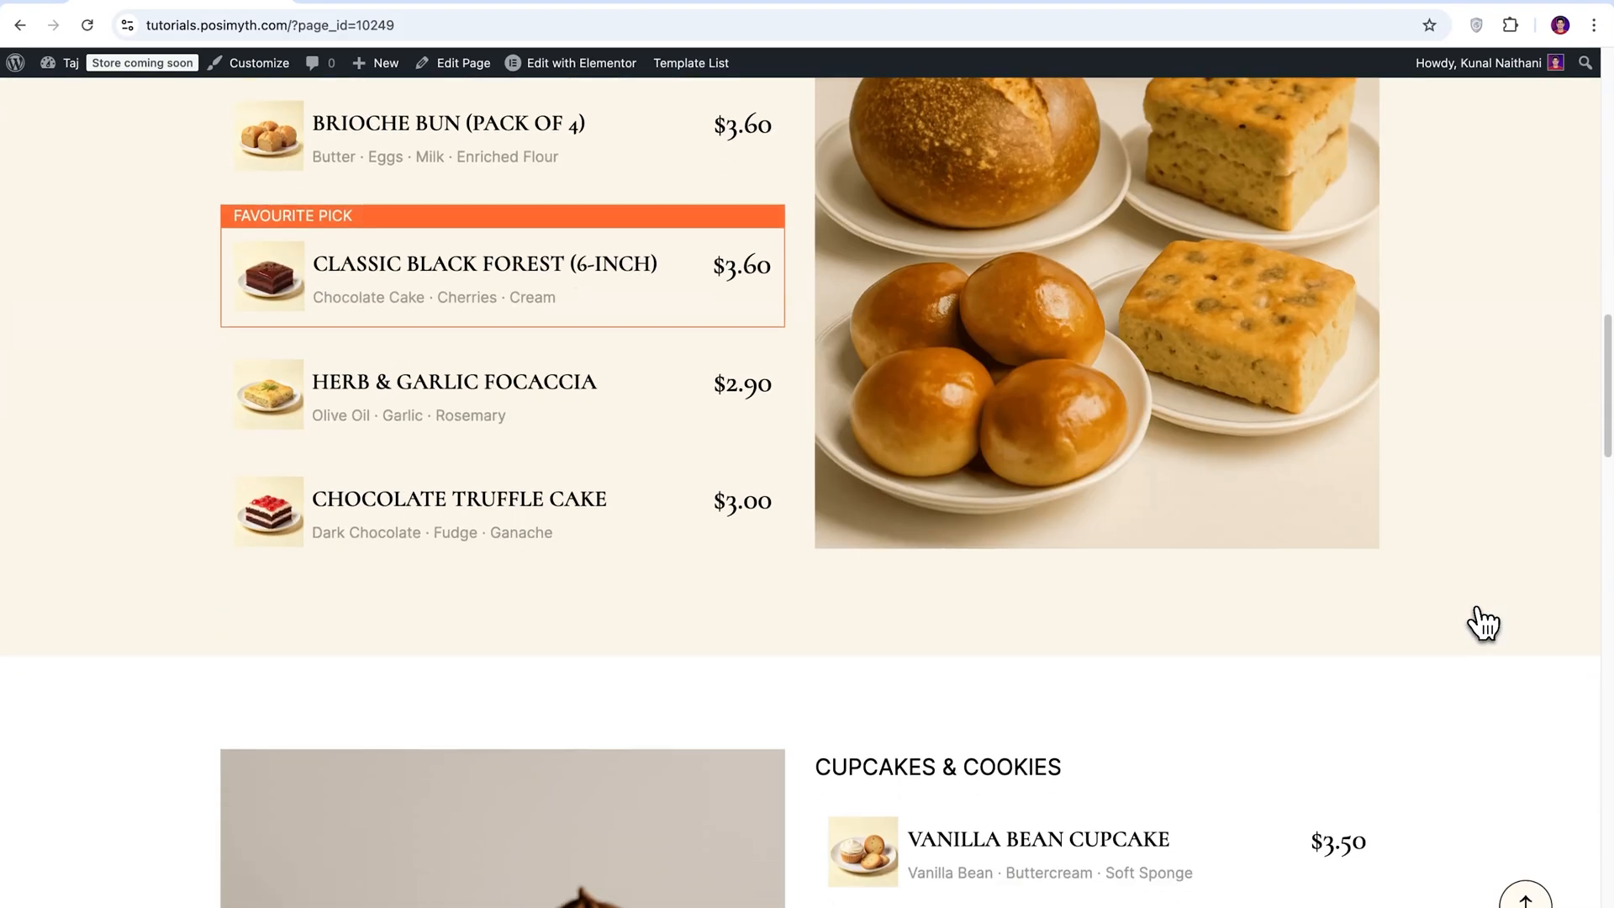
{"action": "scroll", "coordinate": [1482, 622], "scroll_direction": "down", "scroll_amount": 10}
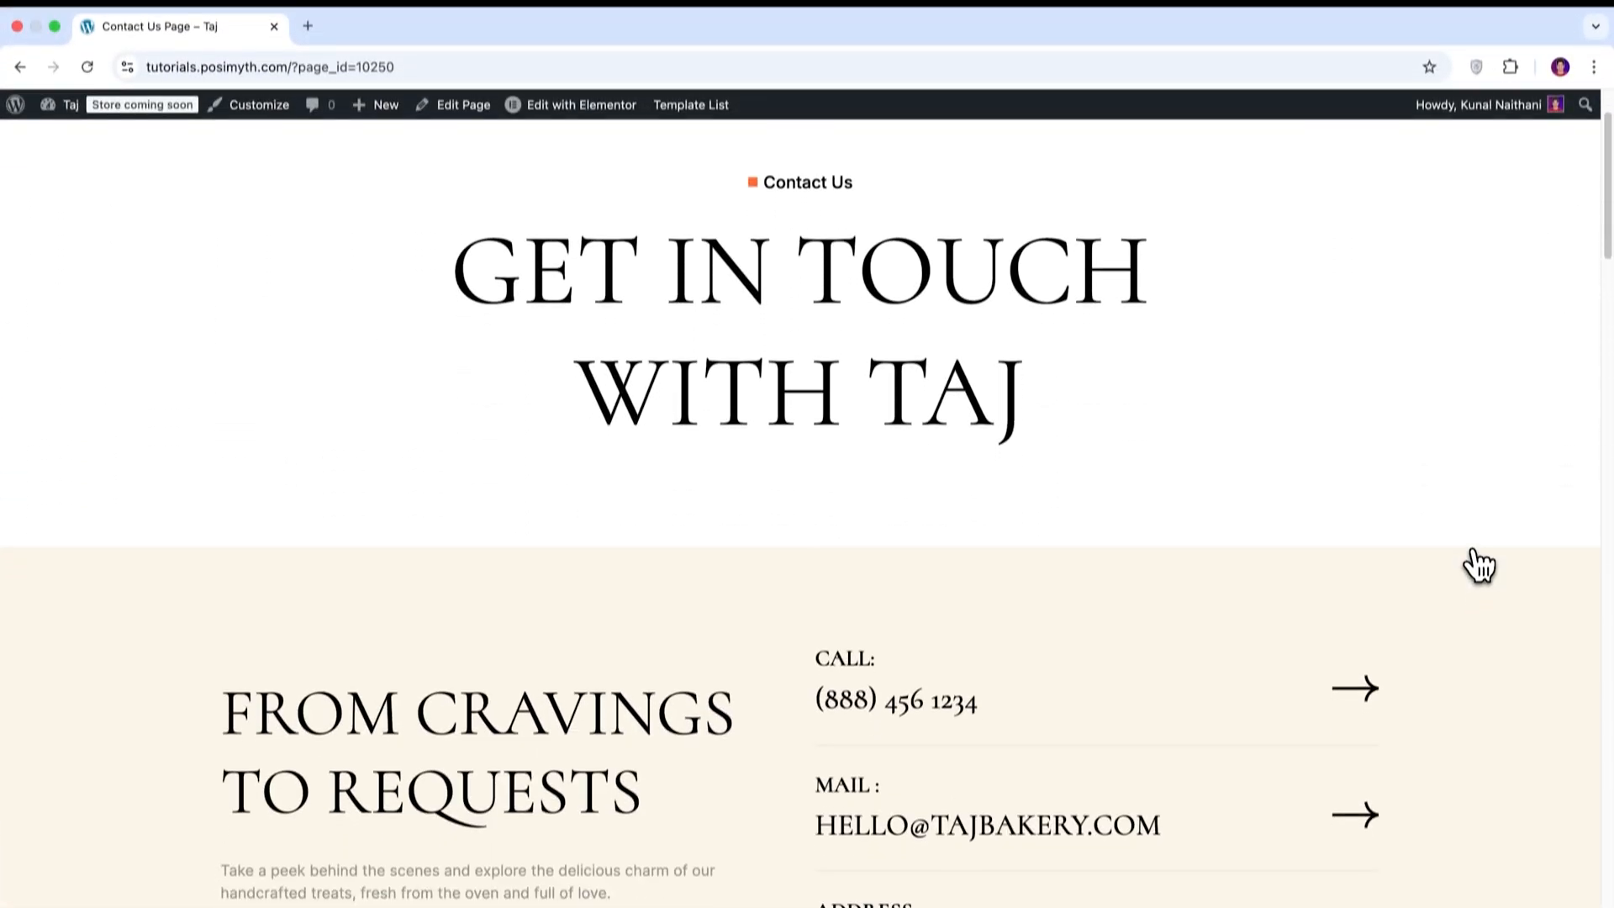
{"action": "scroll", "coordinate": [1477, 565], "scroll_direction": "down", "scroll_amount": 10}
{"action": "scroll", "coordinate": [1472, 522], "scroll_direction": "down", "scroll_amount": 15}
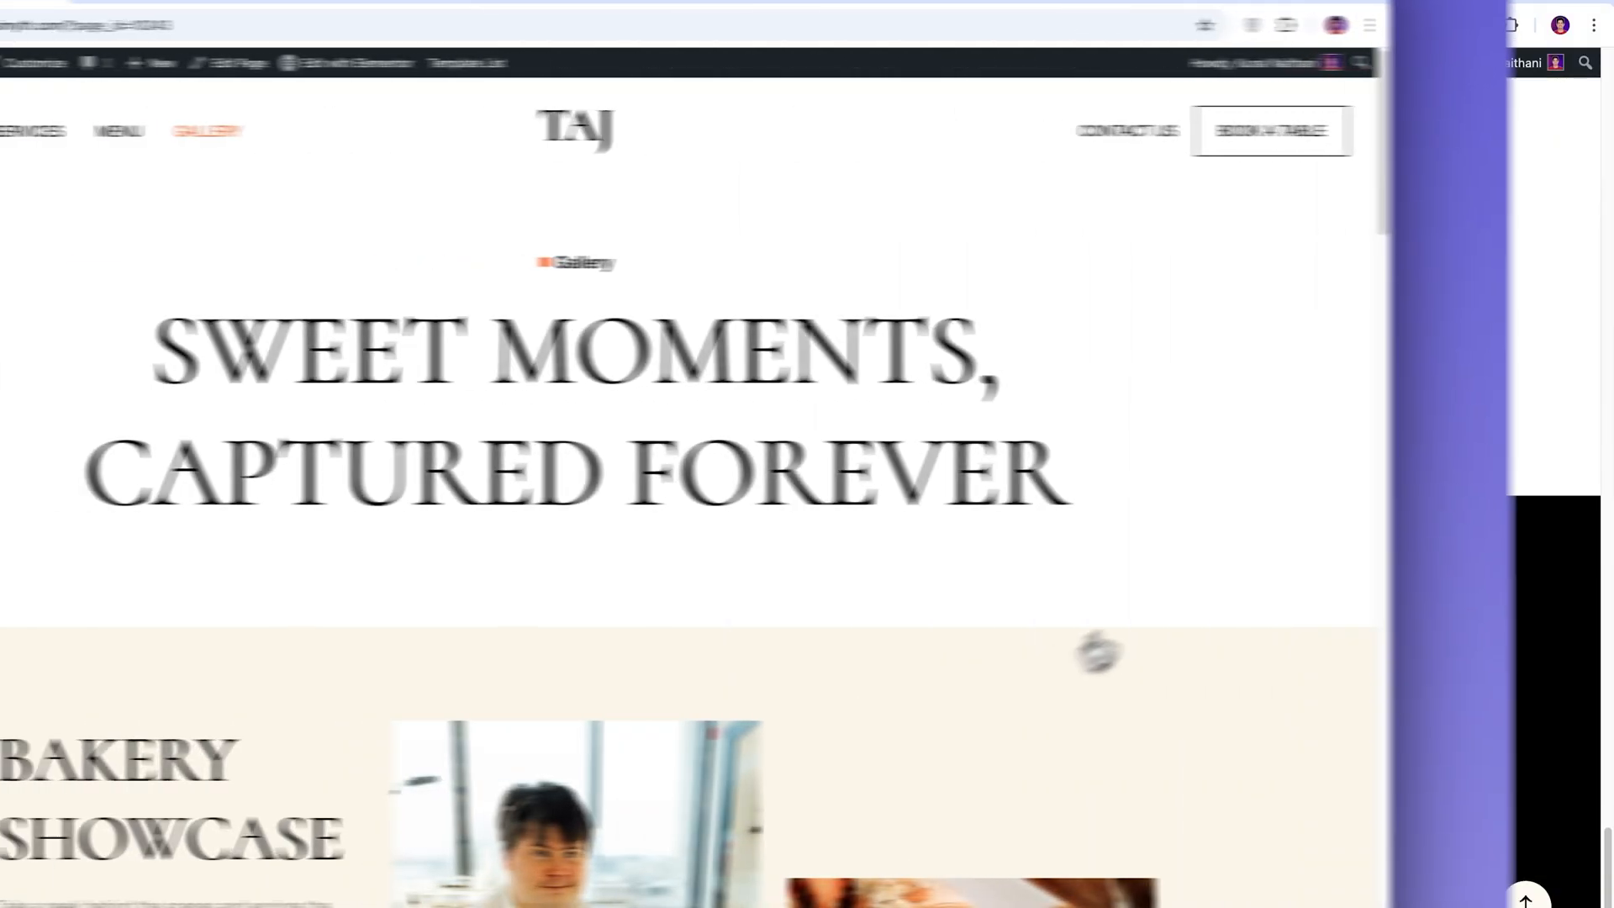
{"action": "scroll", "coordinate": [1454, 511], "scroll_direction": "down", "scroll_amount": 20}
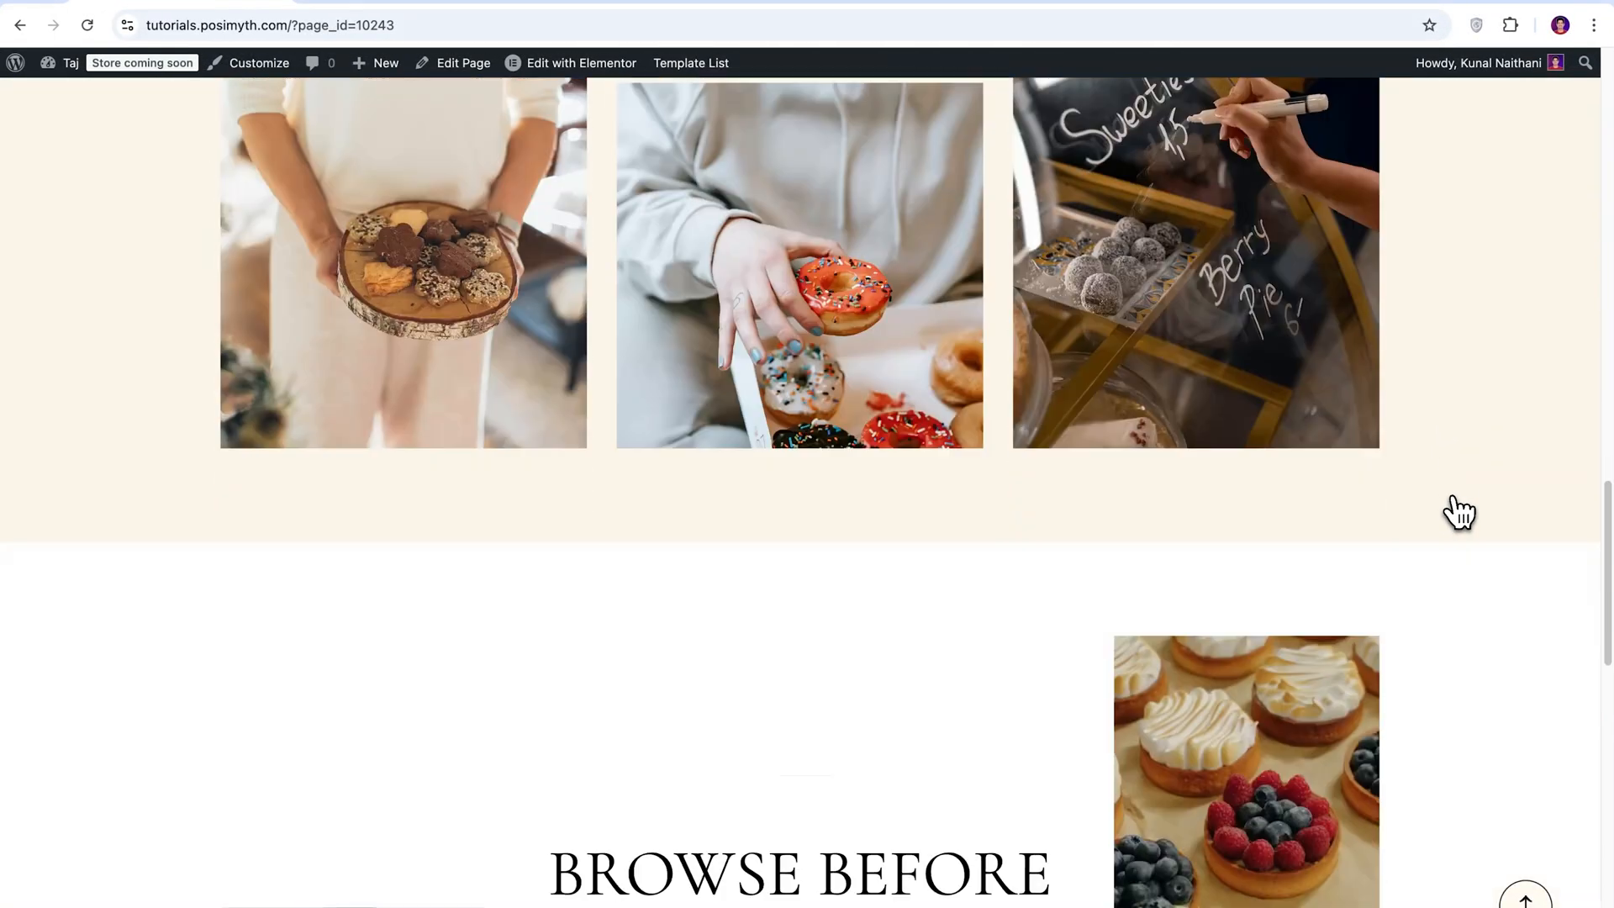